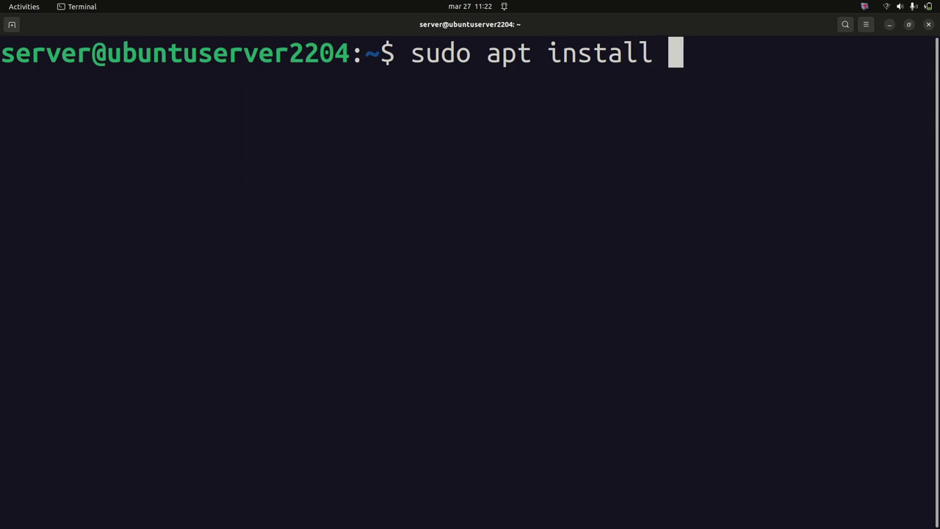
Run sudo apt install curl -y, which reports curl 7.81.0 is already newest, then type sudo apt upgrade -y
type("-y")
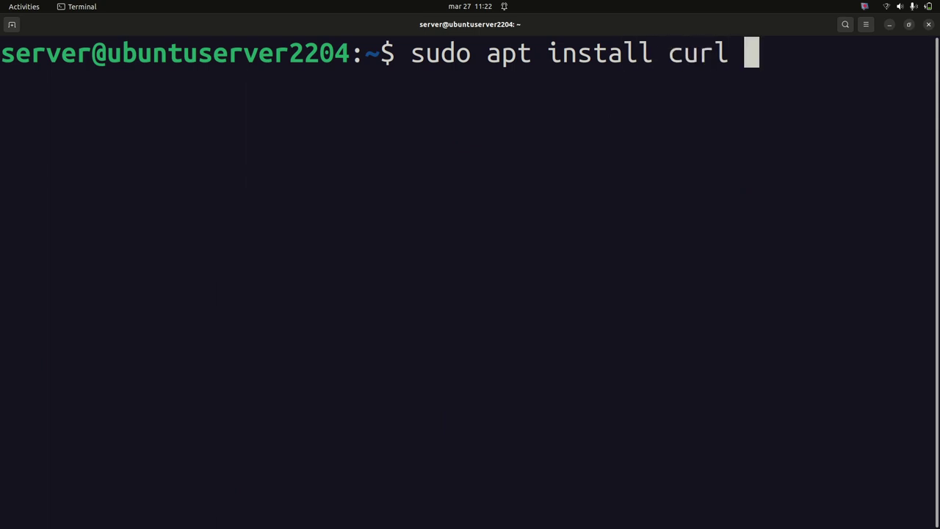
key("Left")
key("Left")
key("Left")
key("Right")
key("Right")
key("Right")
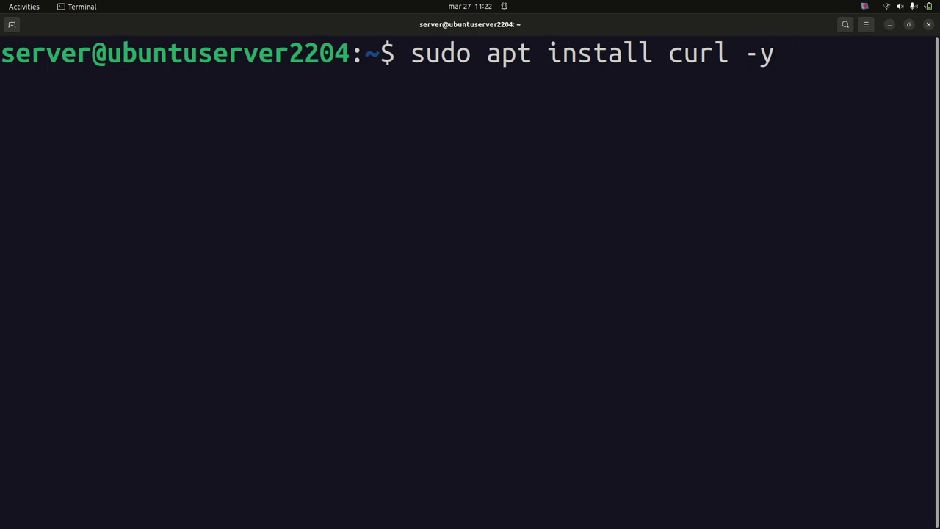
key("Return")
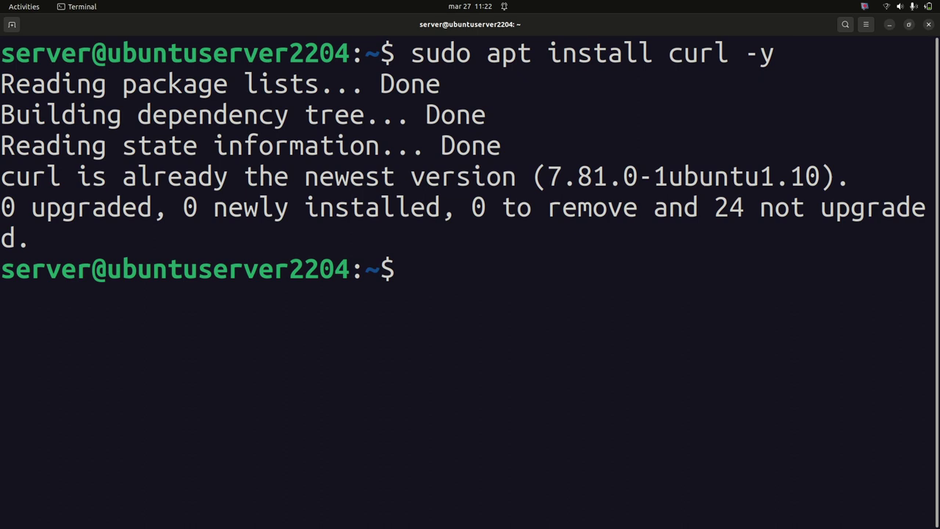
type("sudo apt ")
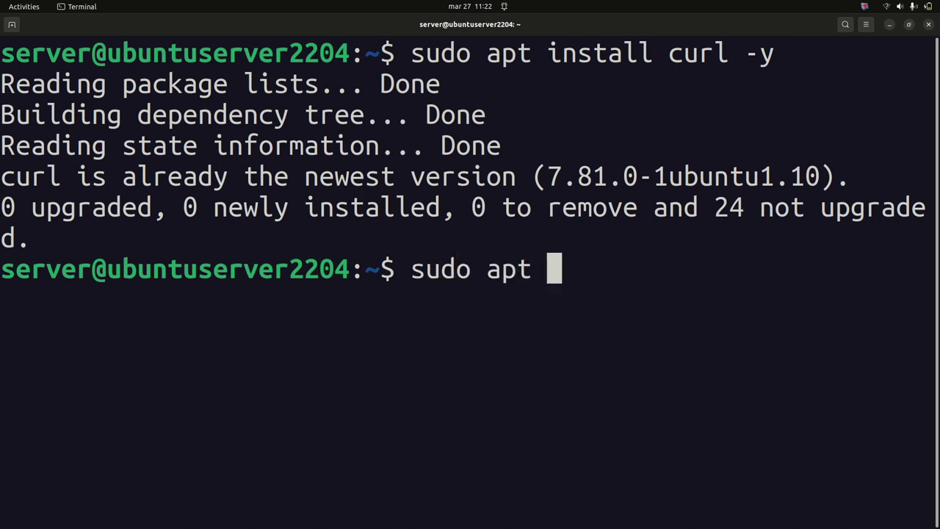
type("upgrade ")
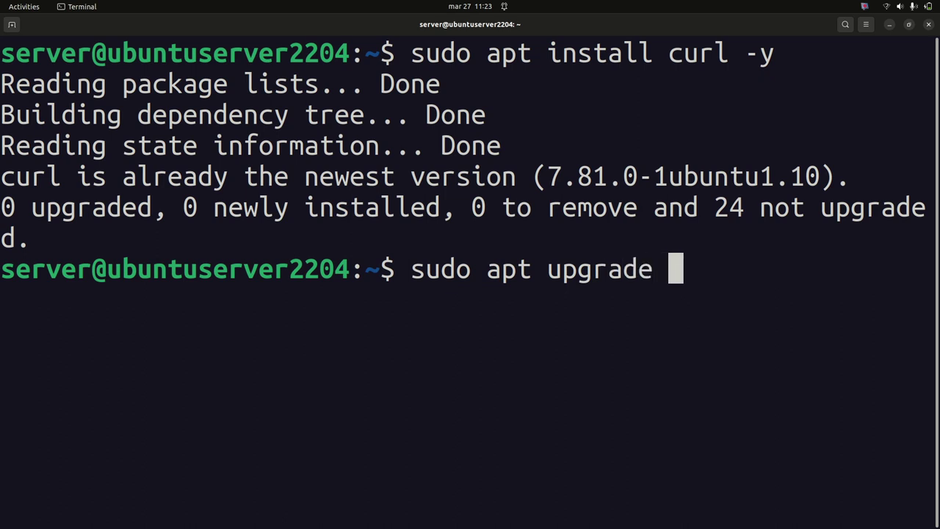
type("-y")
Run the upgrade command, which lists 24 packages and 5219 kB to fetch
key("Return")
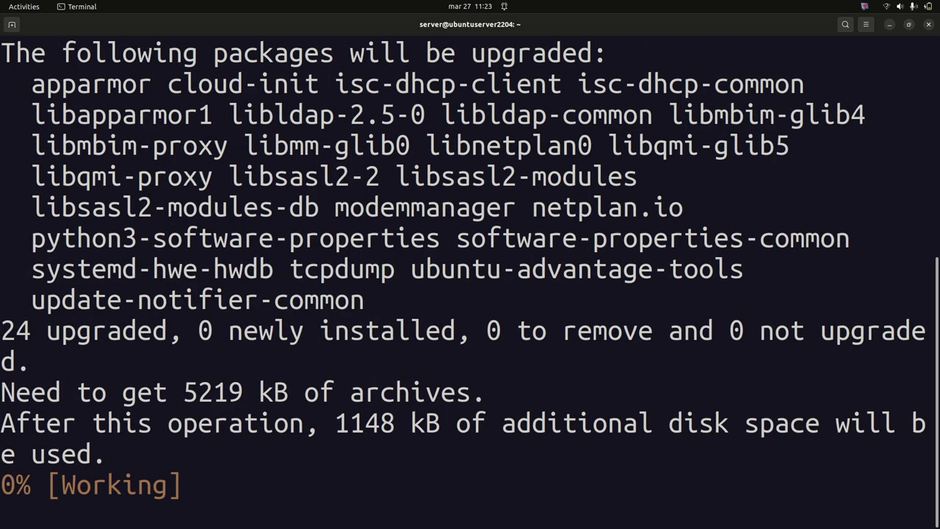
scroll(296, 466, "up", 1)
scroll(232, 470, "up", 2)
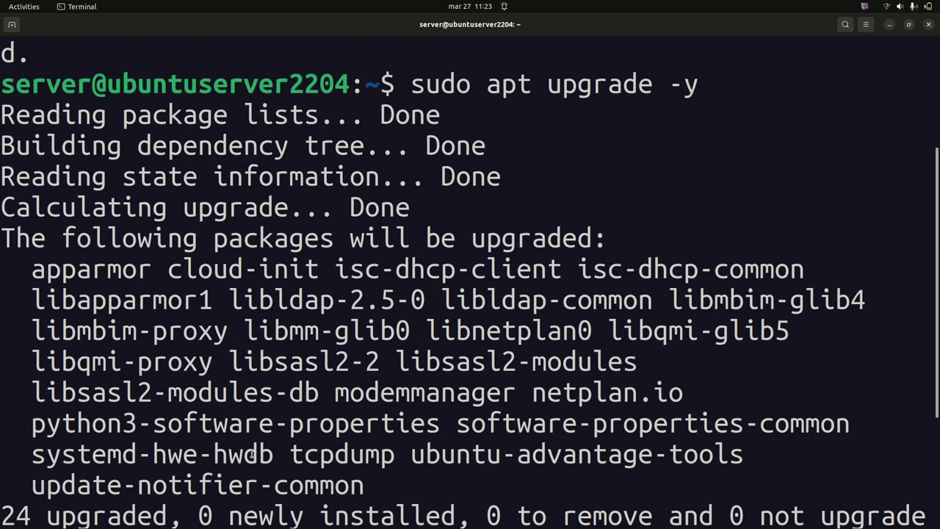
scroll(252, 455, "down", 3)
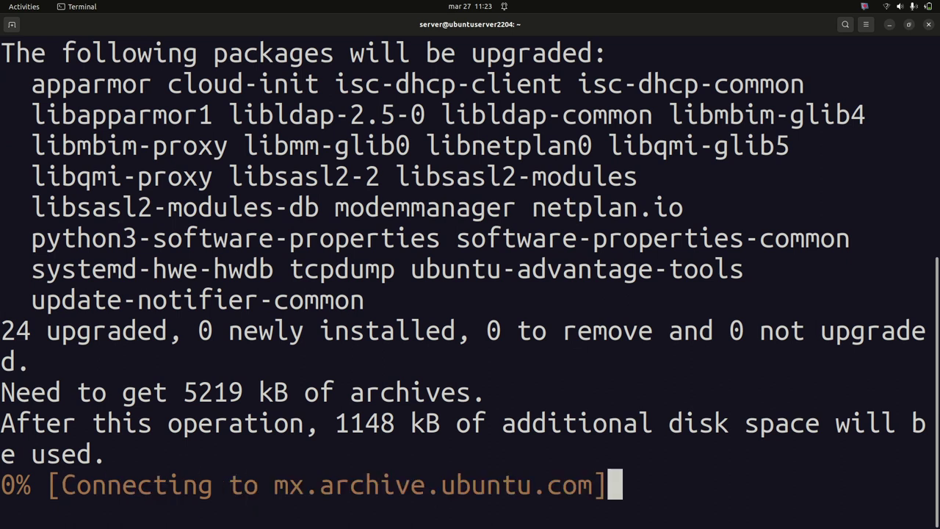
Shrink the terminal font and highlight the upgrade and curl install command lines
key("ctrl+minus")
key("ctrl+minus")
scroll(289, 253, "up", 1)
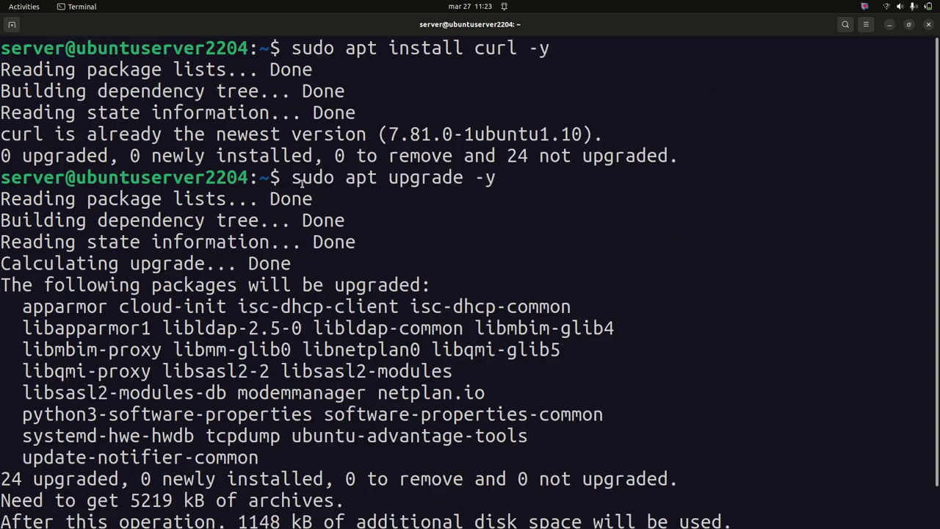
left_click_drag(288, 182, 514, 199)
left_click(520, 177)
left_click_drag(293, 47, 561, 47)
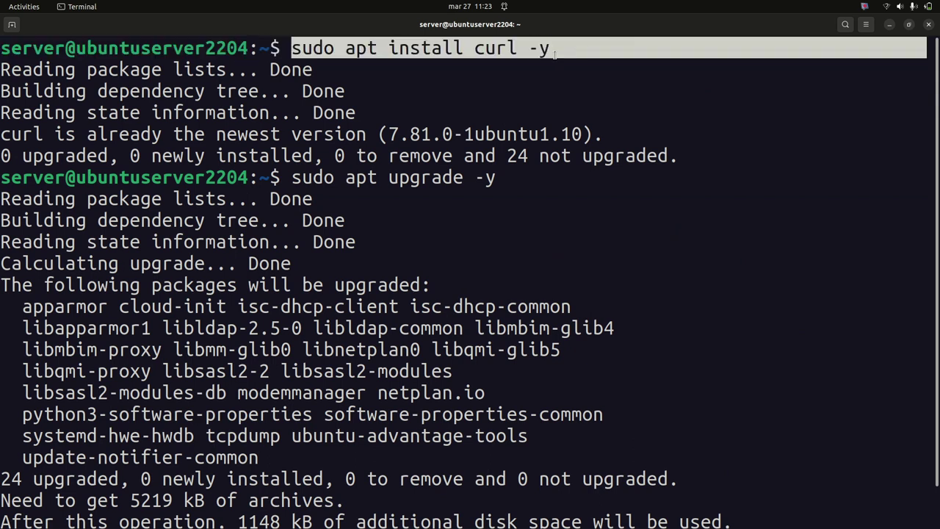
left_click(396, 193)
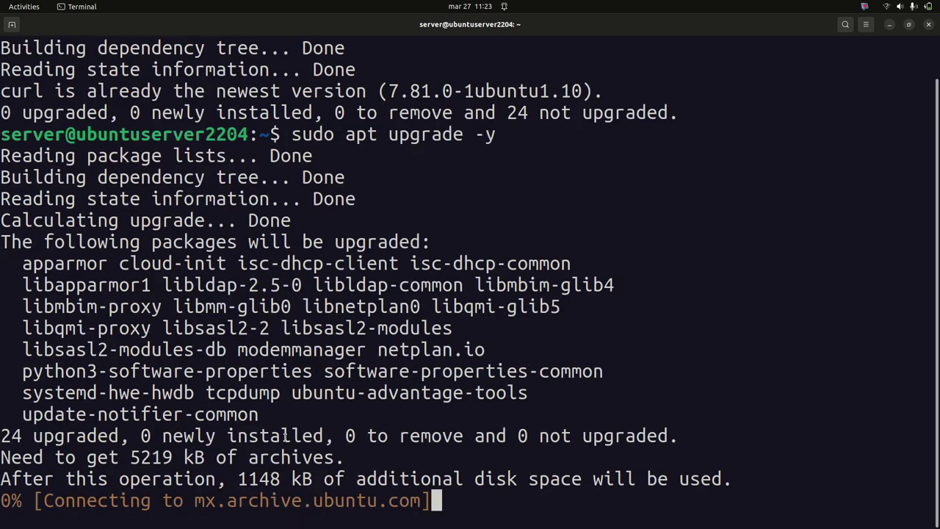
key("super")
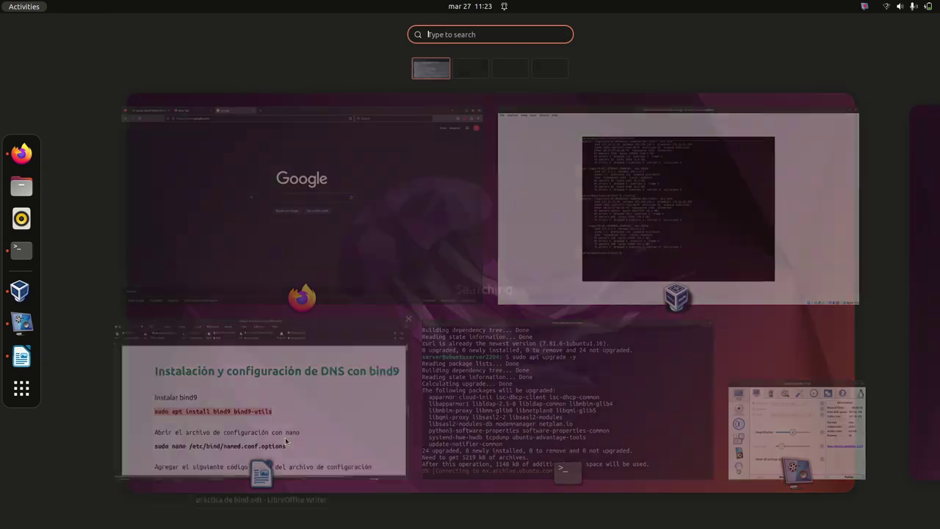
Launch the Text Editor app from Activities, maximize it, then close it
type("text")
key("Right")
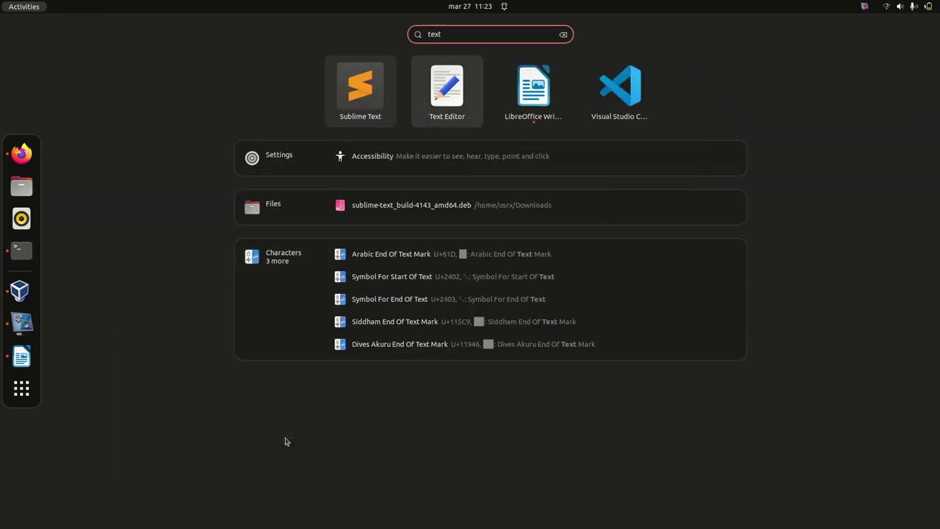
key("Return")
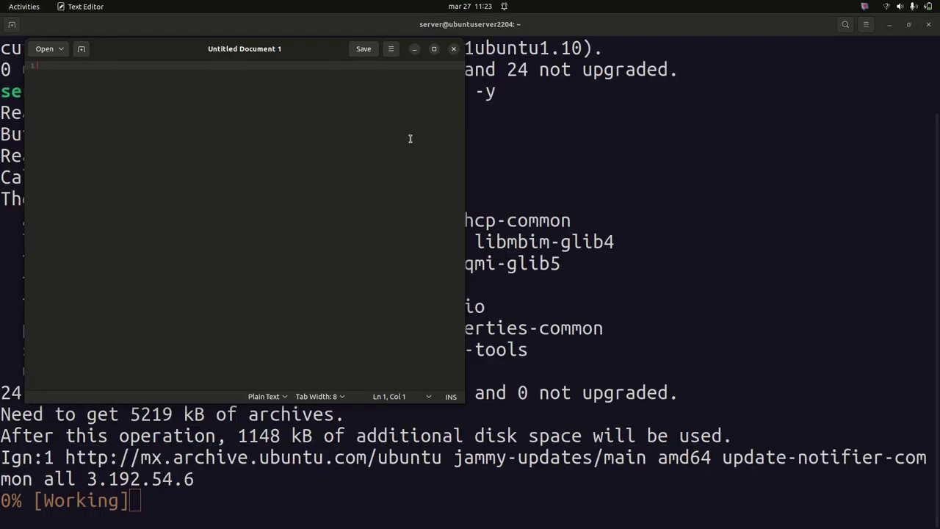
left_click(434, 50)
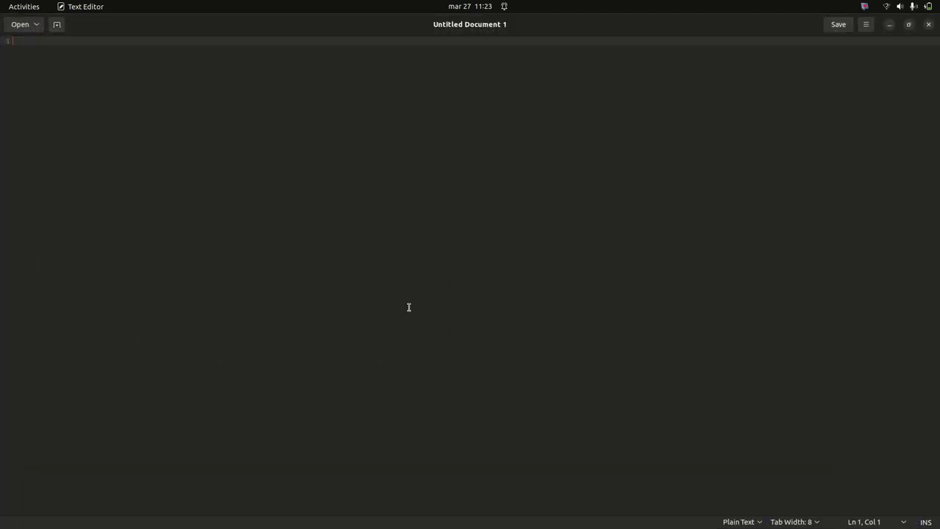
left_click(927, 26)
Launch Sublime Text via 'subl', start a new untitled file and collapse the evaldoc folder
key("super")
type("subl")
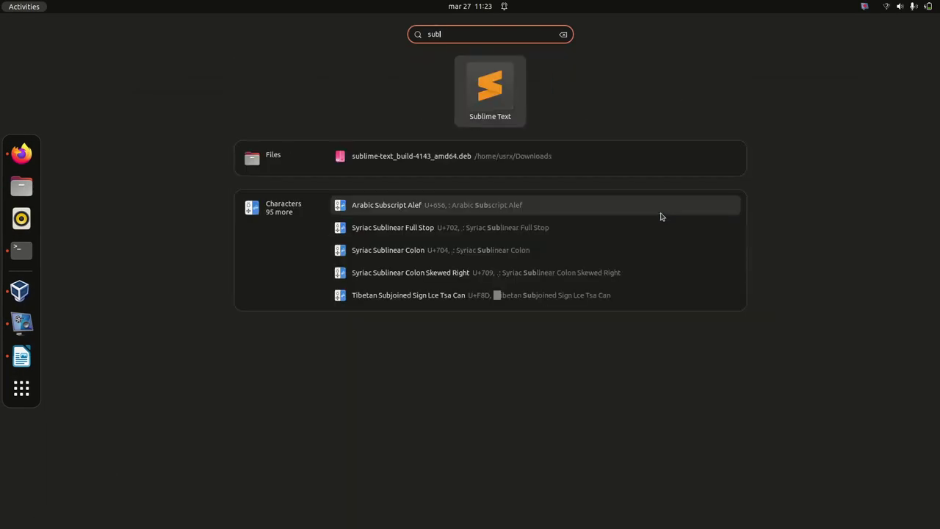
key("Return")
double_click(477, 56)
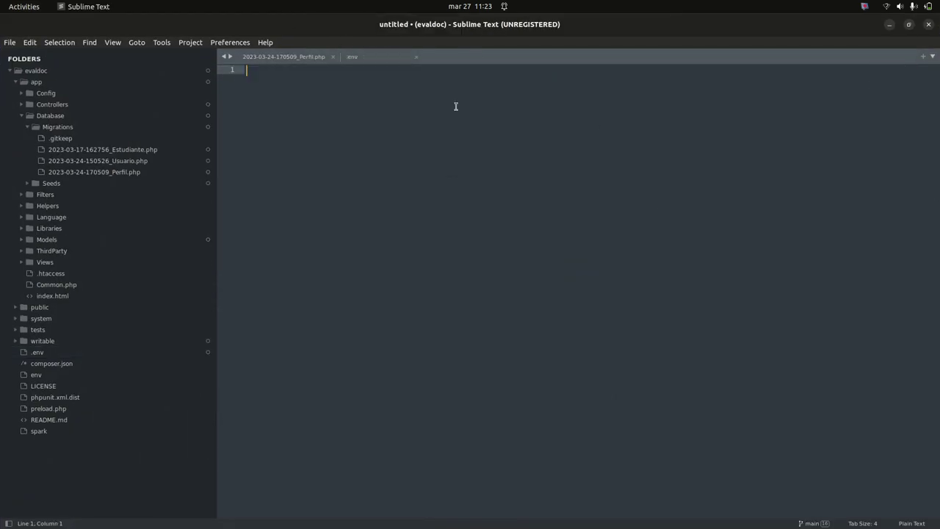
scroll(385, 375, "up", 10)
scroll(385, 374, "up", 3)
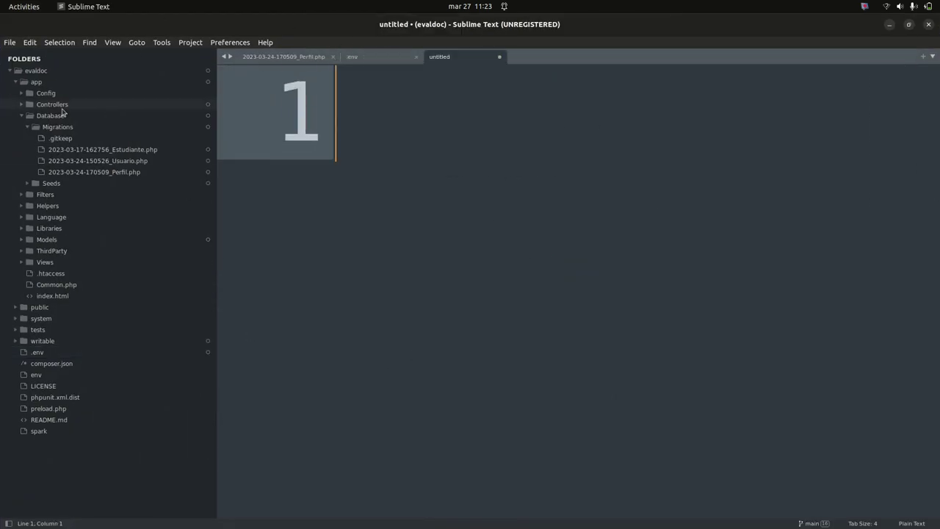
left_click(10, 72)
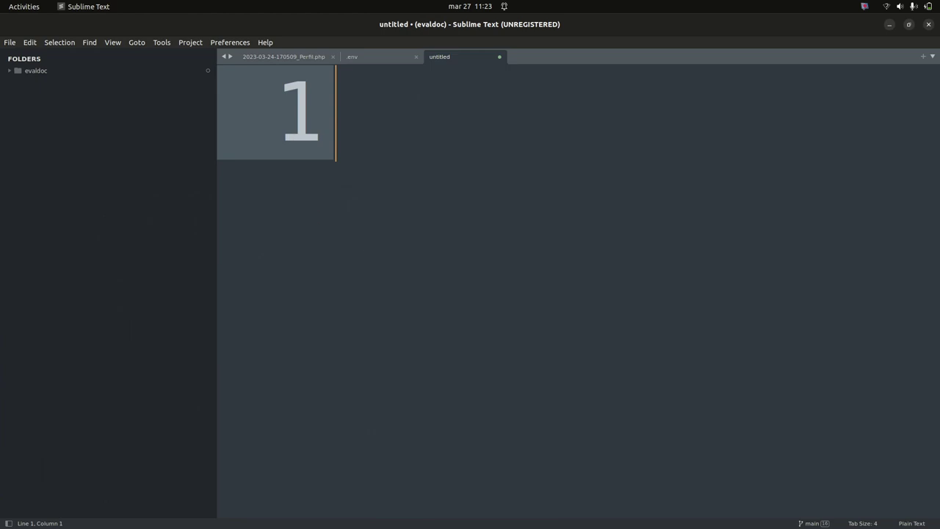
Hide the sidebar and type 'sudo apt install bind9 bind9-utils' on an indented new line
key("ctrl+k")
key("ctrl+b")
scroll(581, 290, "down", 5)
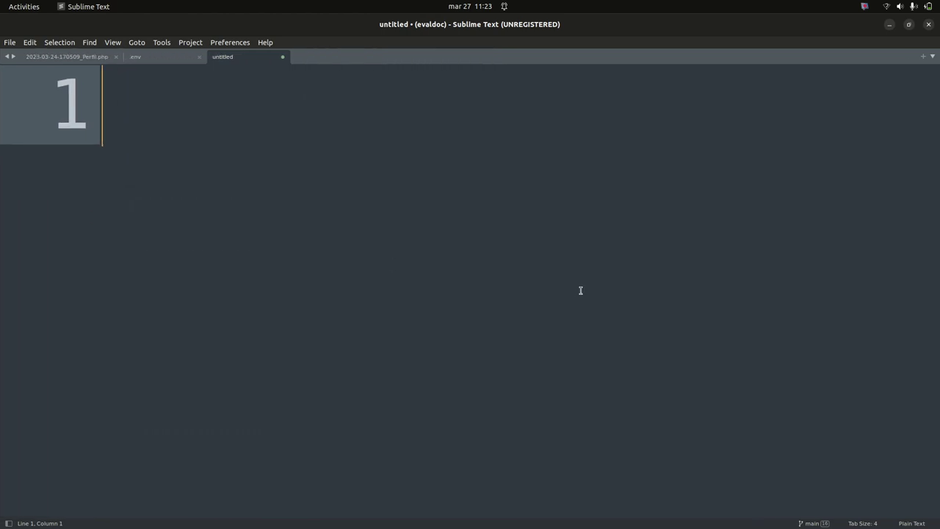
key("Return")
key("Return")
key("Tab")
type("sudo apt insa")
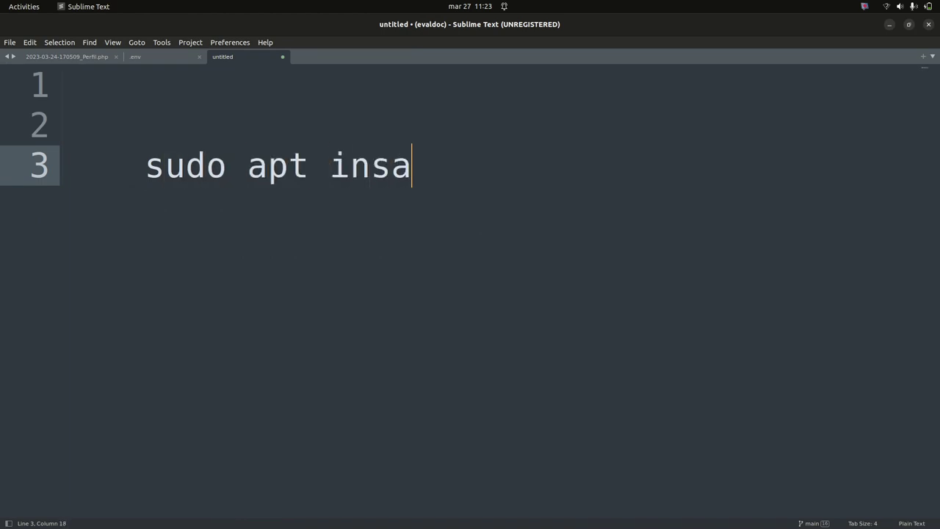
key("BackSpace")
type("tañ")
key("BackSpace")
type("ll bind9 ")
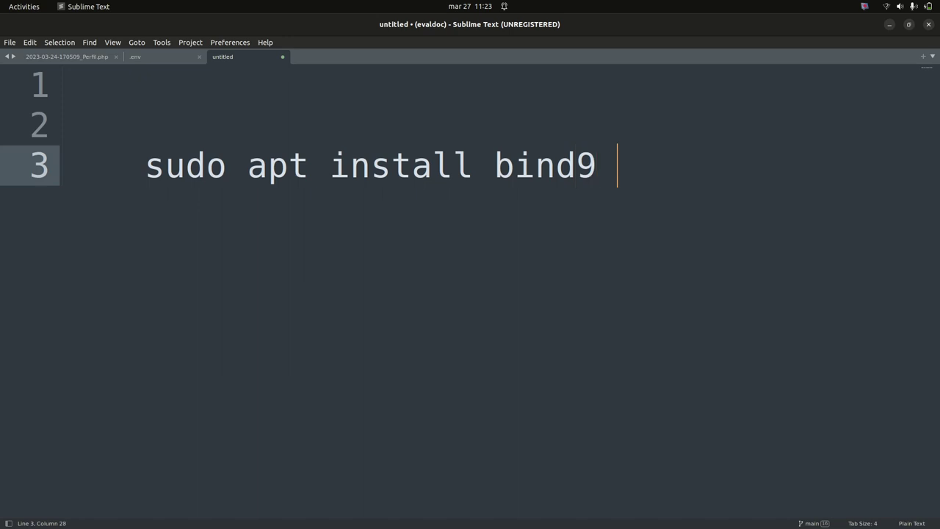
type("bind")
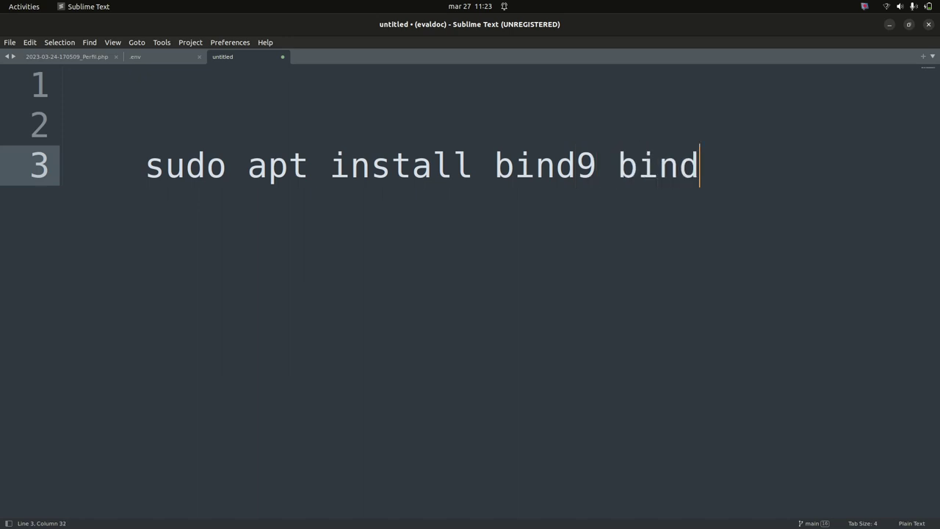
type("9-utils")
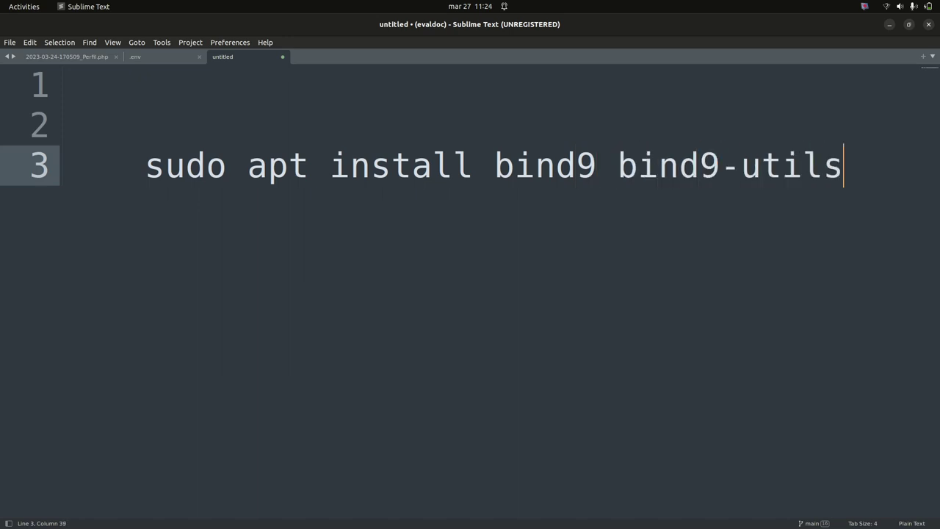
key("BackSpace")
key("BackSpace")
Extend the command with apache2 mariadb-server mariadb-client php-mysql php-intl curl -y
left_click(116, 44)
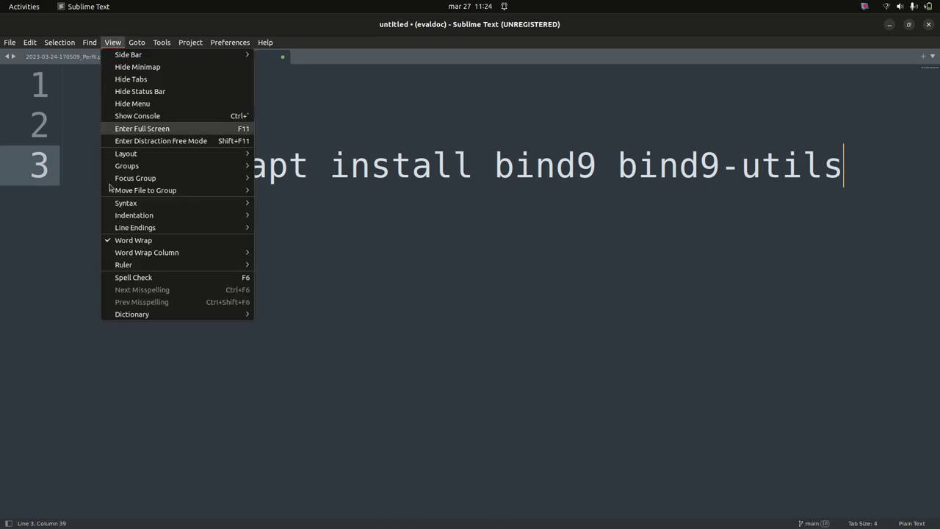
key("Escape")
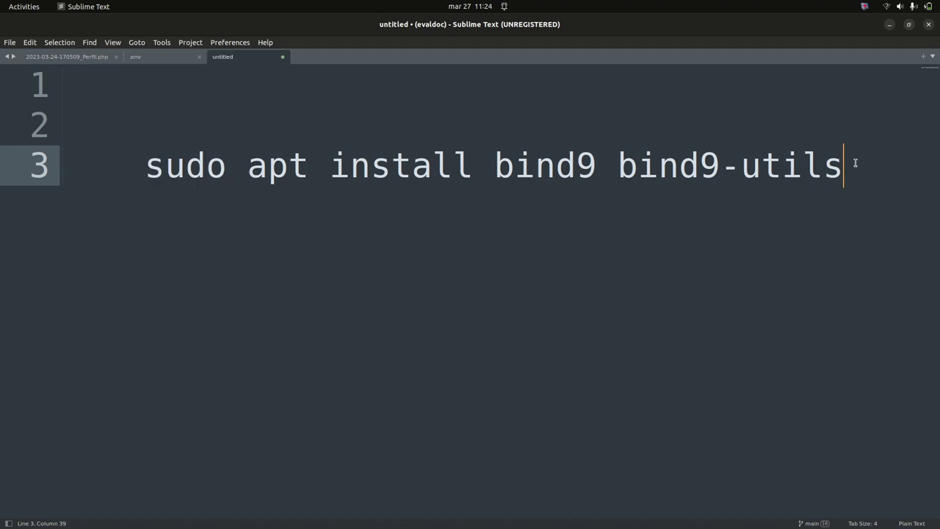
type("apache2 ma")
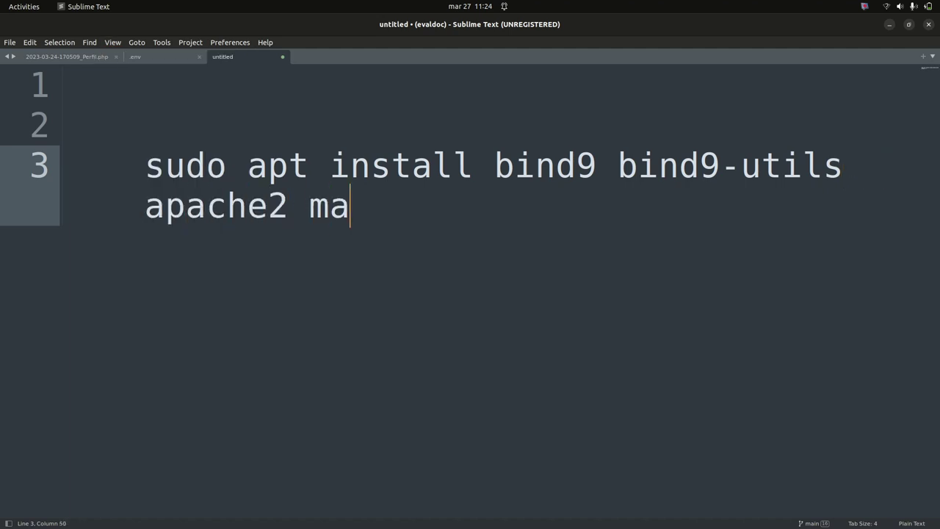
type("riadv")
key("BackSpace")
type("bind9-")
key("BackSpace")
type("-serv")
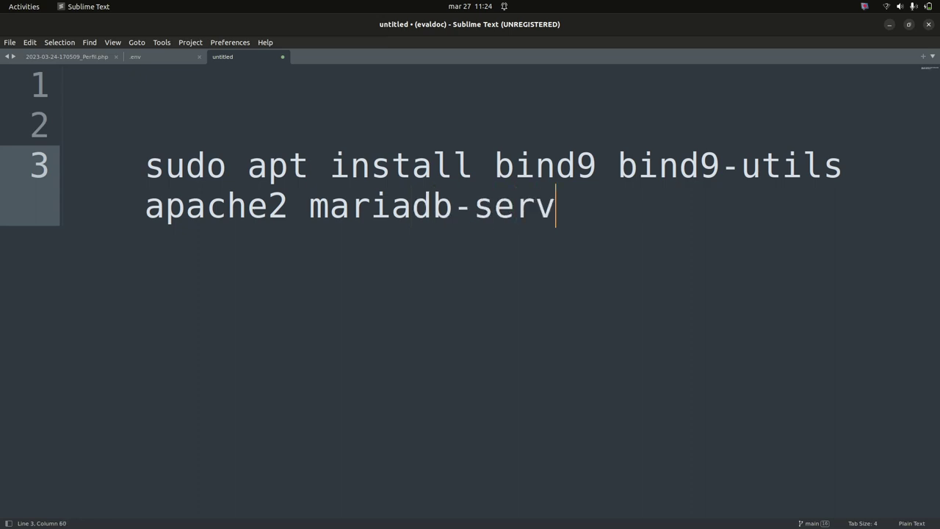
type("er maria")
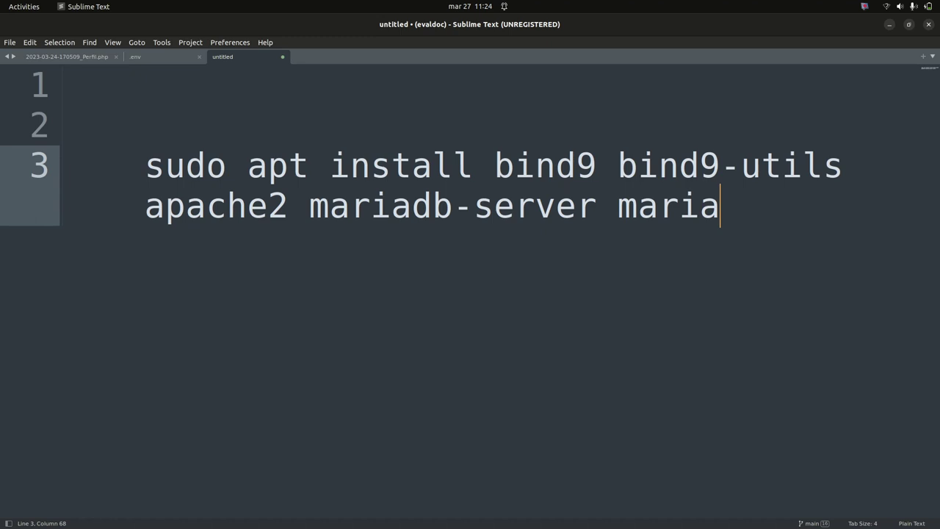
type("db-client ")
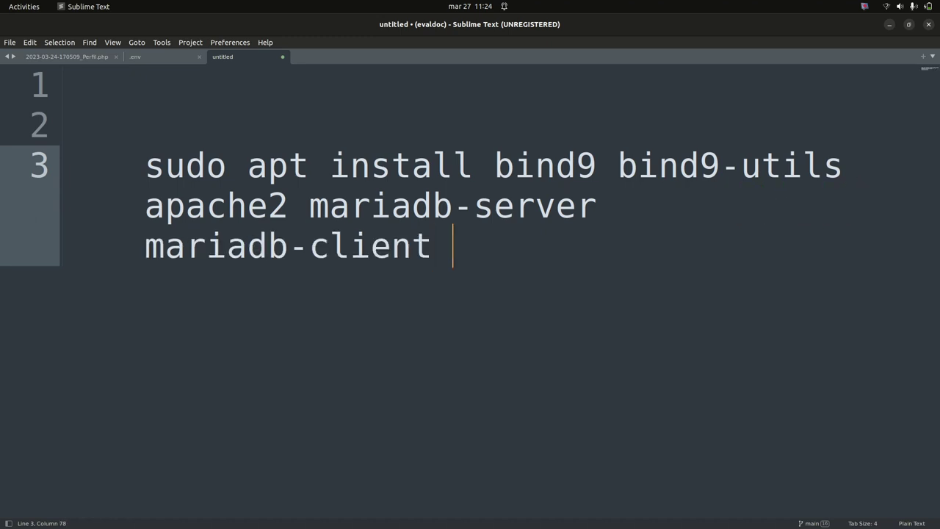
type("php.")
key("BackSpace")
type("-mysql ")
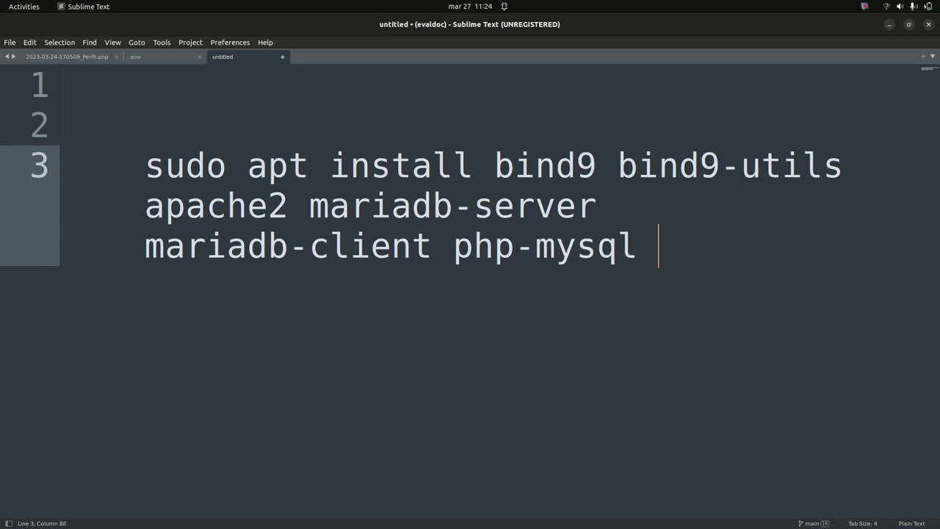
type("php")
type("-intl")
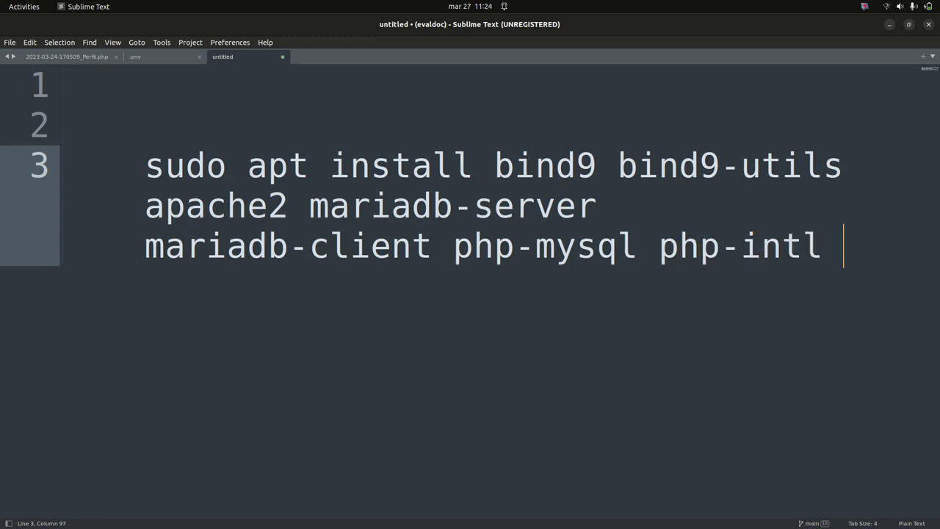
key("BackSpace")
type("curl")
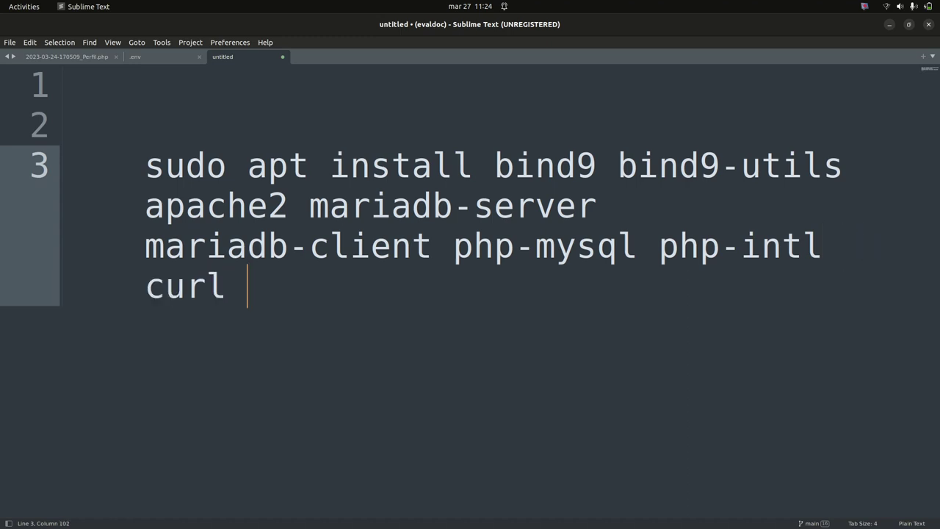
key("BackSpace")
type("-y")
Adjust the editor font size and add blank lines below the command
key("ctrl+minus")
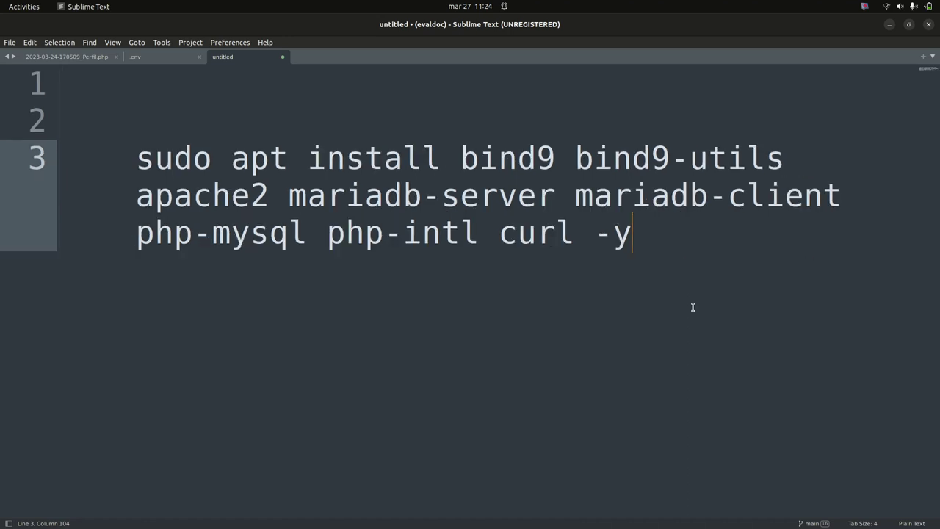
key("ctrl+plus")
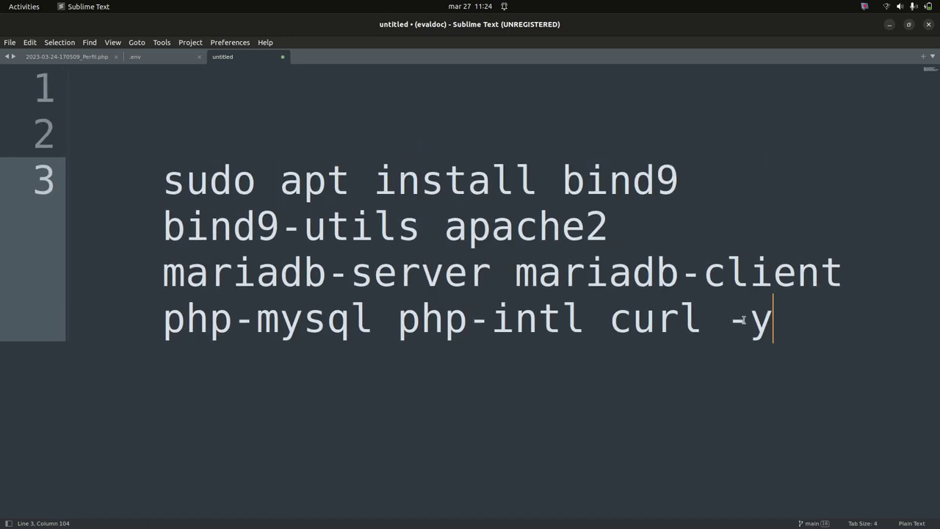
key("ctrl+plus")
key("Return")
key("Return")
key("Return")
key("Return")
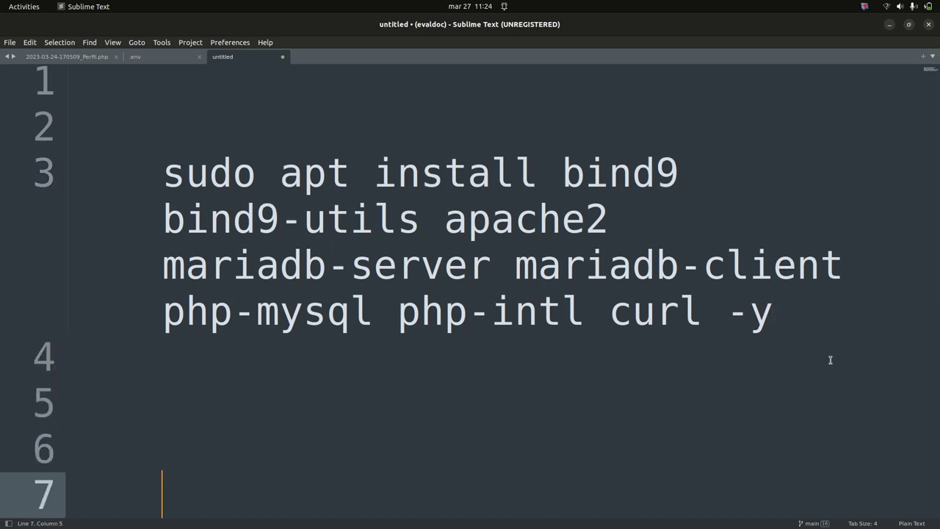
key("Return")
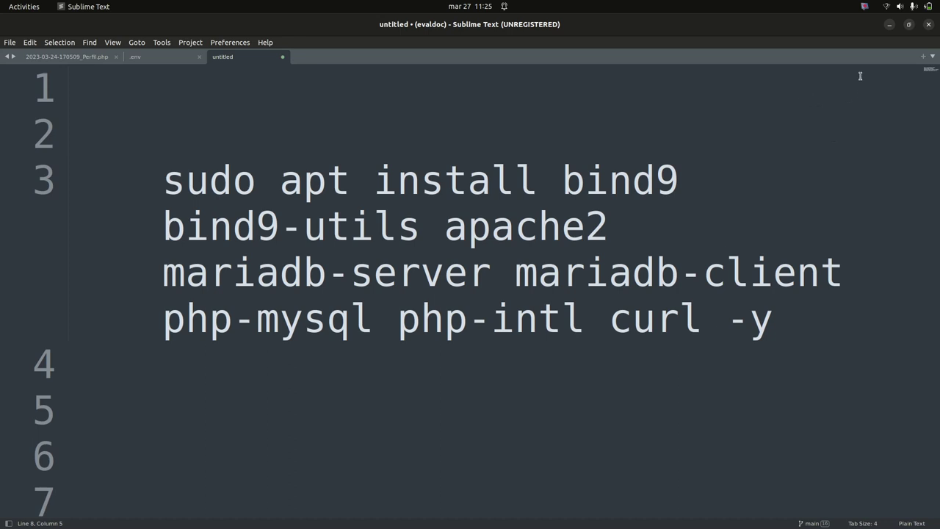
Minimize Sublime Text, interrupt the apt download with Ctrl+C and clear the terminal
left_click(890, 25)
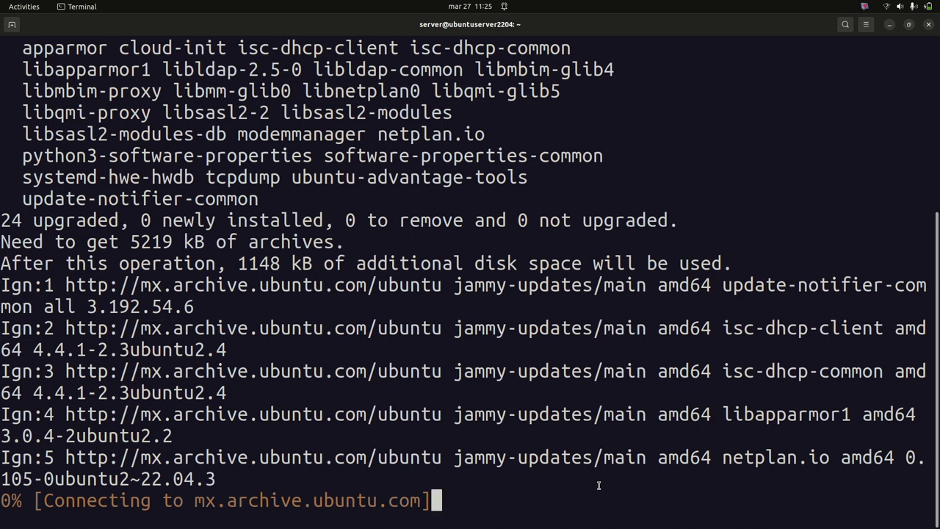
key("ctrl+c")
type("clea")
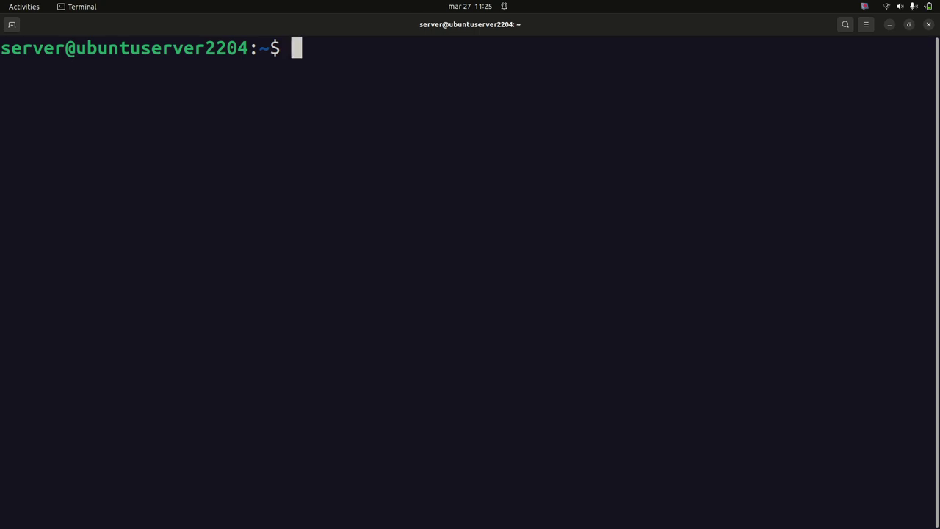
type("cd")
key("BackSpace")
key("BackSpace")
key("BackSpace")
Change into /var/www/html and list its files
type("cd /va")
key("Tab")
type("ww")
key("Tab")
type("h")
key("Tab")
key("Return")
type("l")
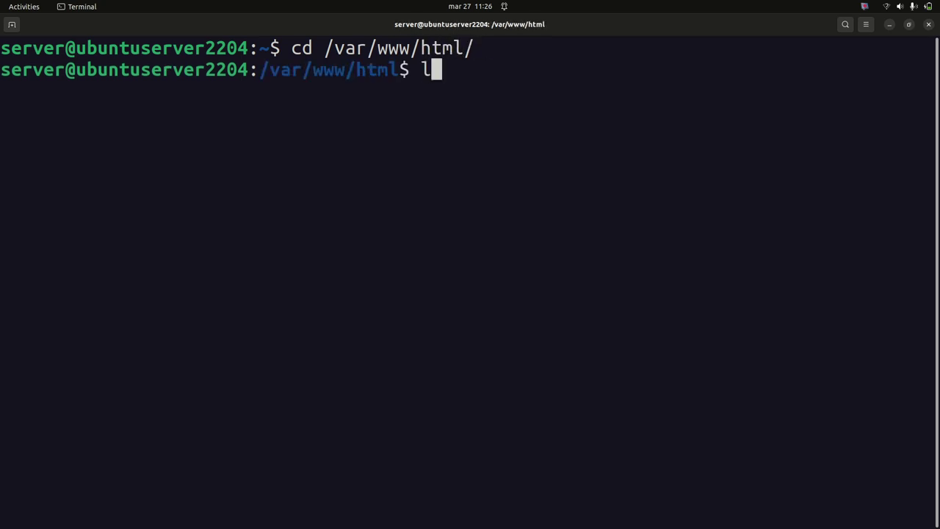
type("s")
key("Return")
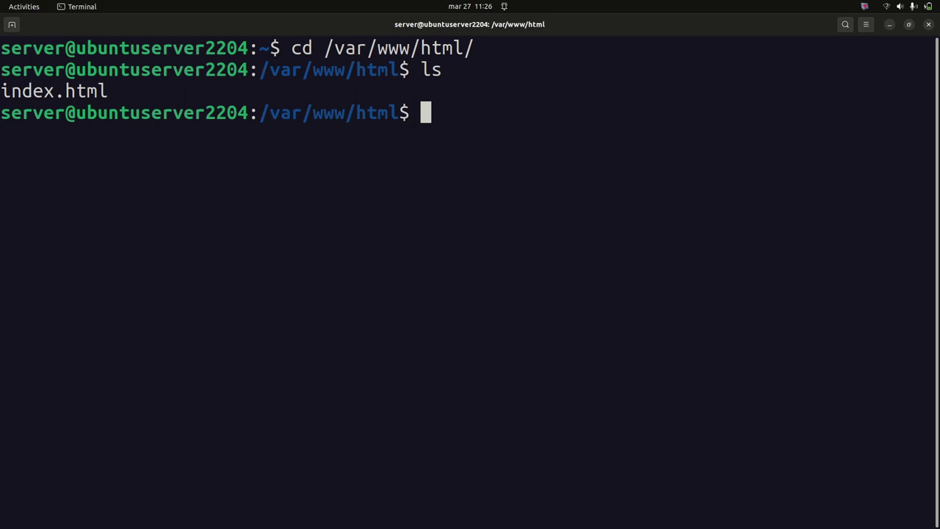
Create an apps folder, chmod it -R 777, enter it and clear the screen
type("sudo mkdor")
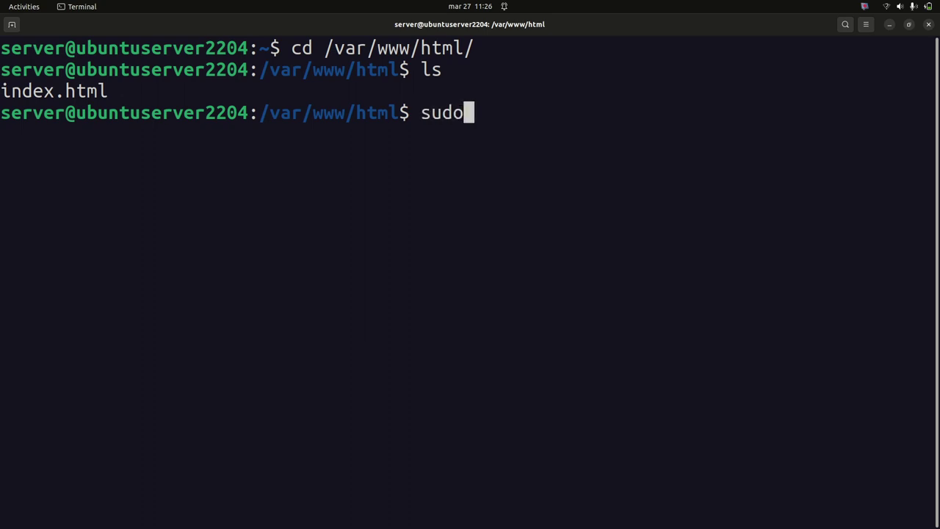
key("BackSpace")
key("BackSpace")
type("ir ")
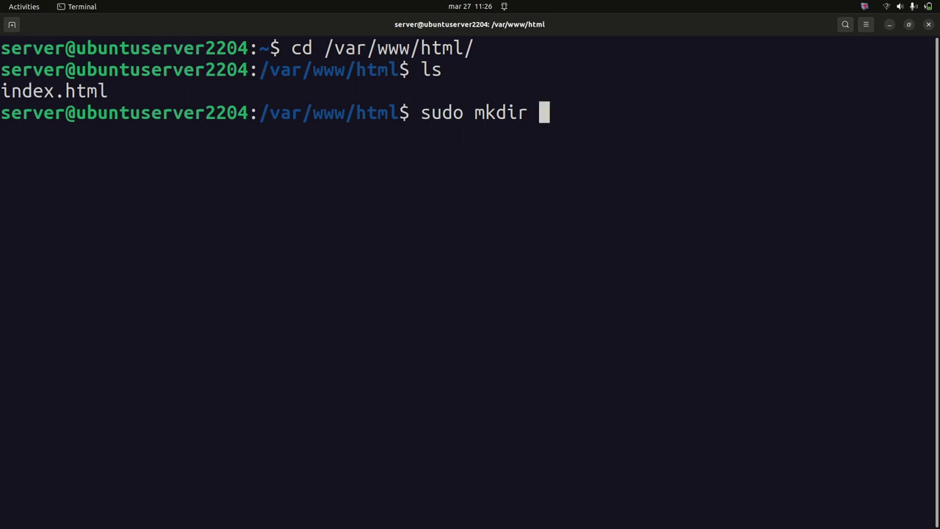
type("apps")
key("Return")
type("sudo chmod ")
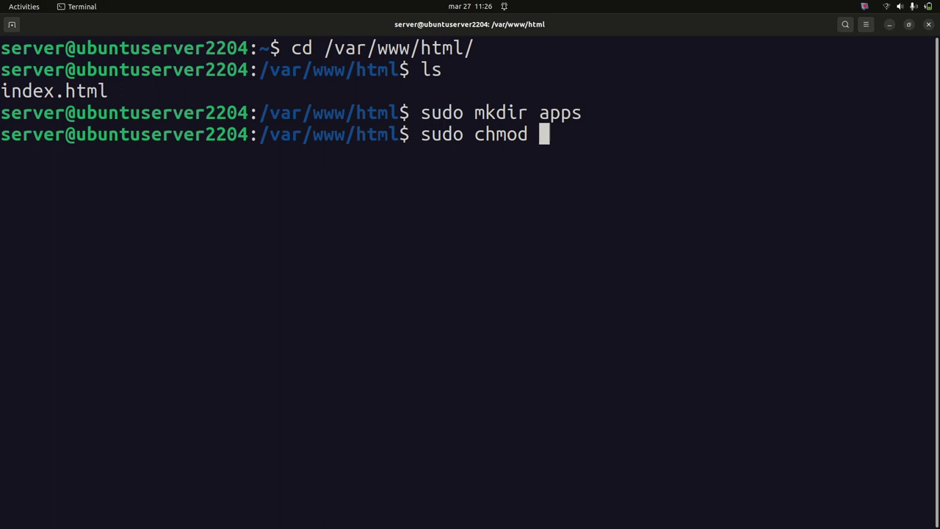
type("-R 777 ap")
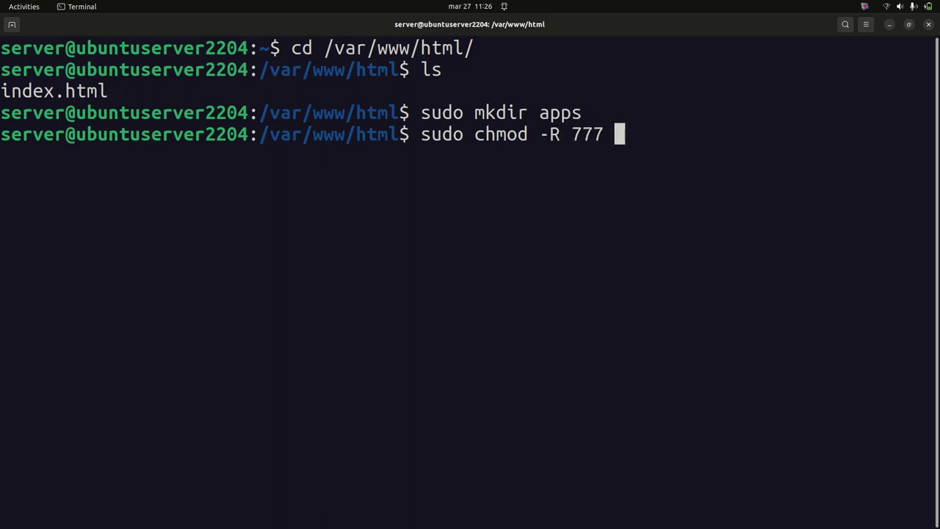
key("Tab")
key("Return")
type("cd ap")
key("Tab")
key("Return")
type("clear")
key("Return")
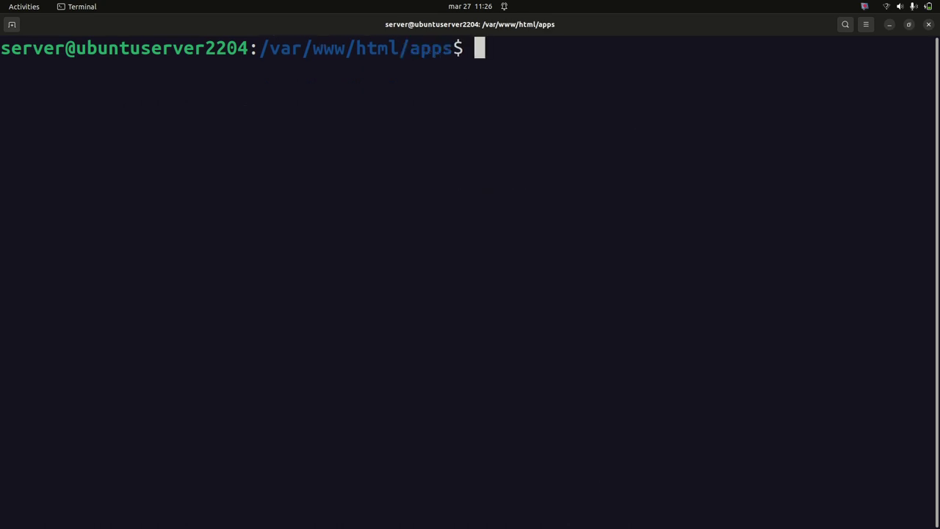
Load codeigniter.com in Firefox, then minimize the browser
mouse_move(1, 220)
left_click(19, 141)
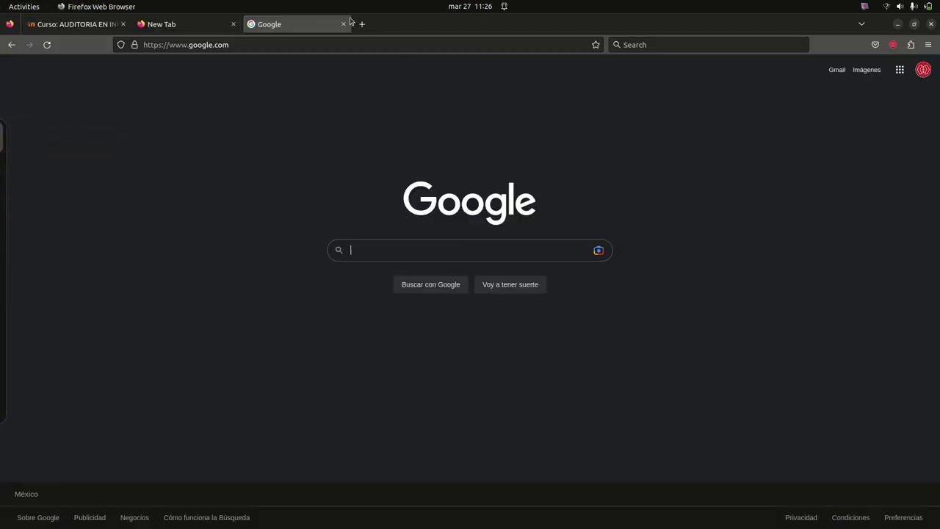
left_click(362, 43)
type("codeigniter.com/")
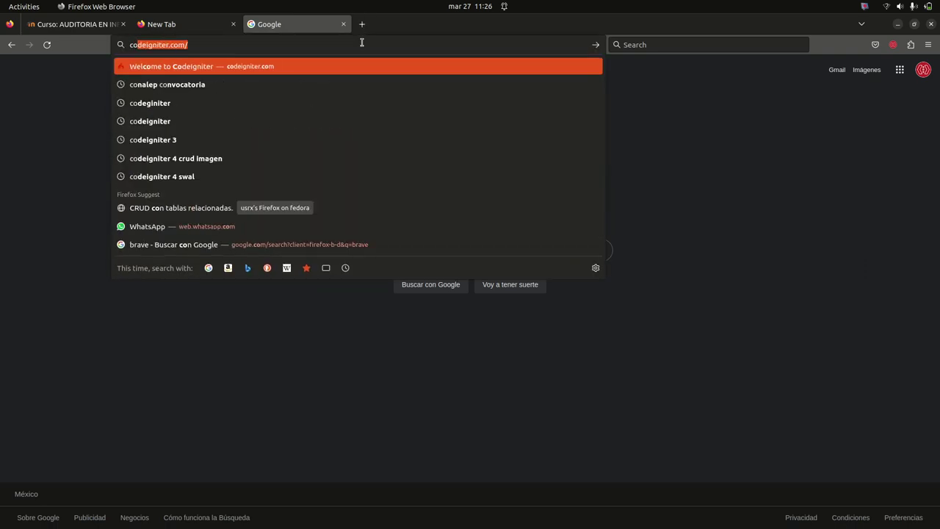
key("Return")
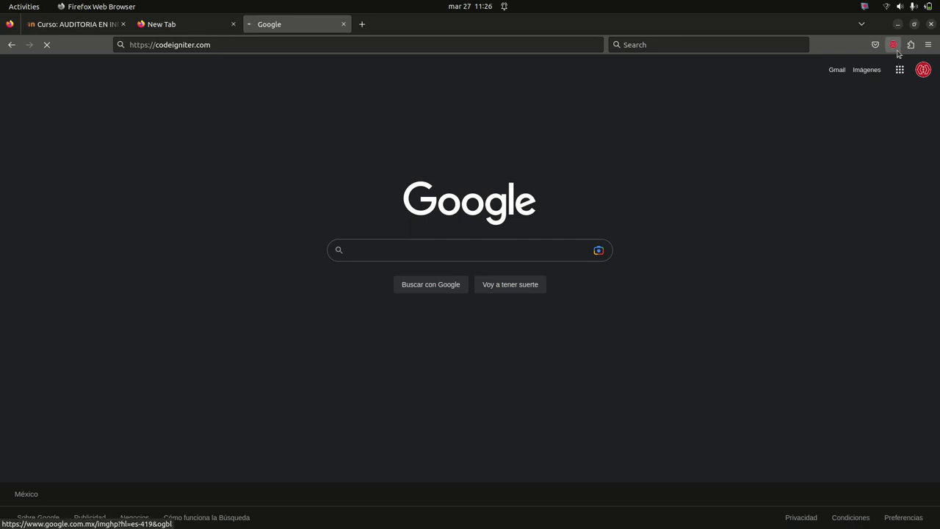
left_click(897, 24)
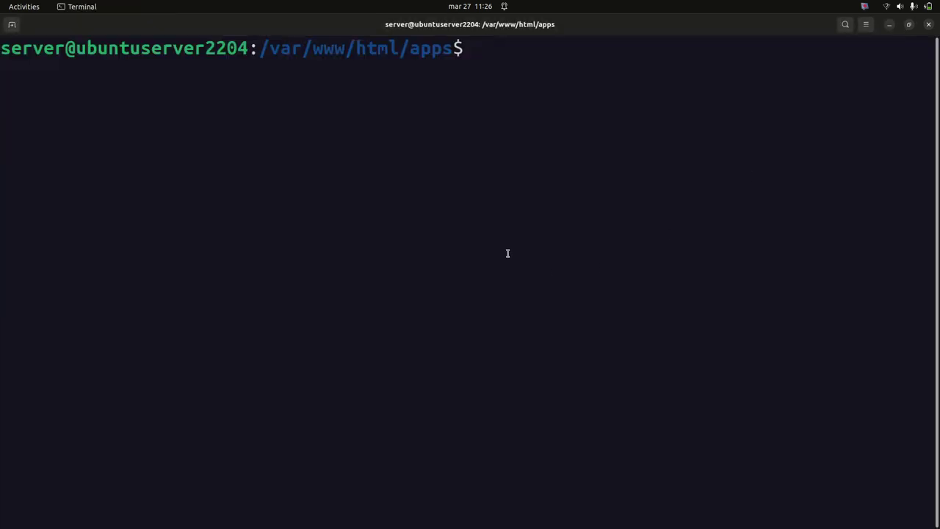
Run ifconfig and copy the enp0s3 server address 172.16.21.83
type("ifcodng")
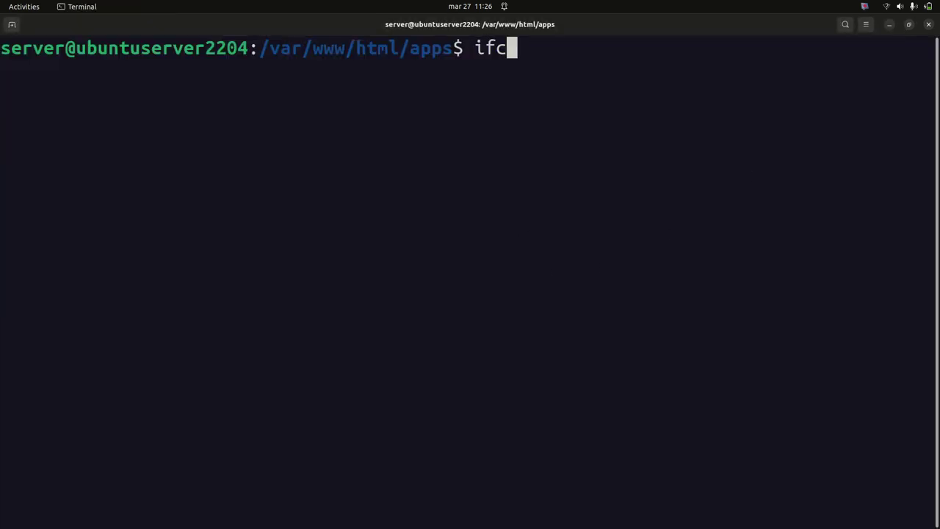
key("BackSpace")
key("BackSpace")
key("BackSpace")
type("n")
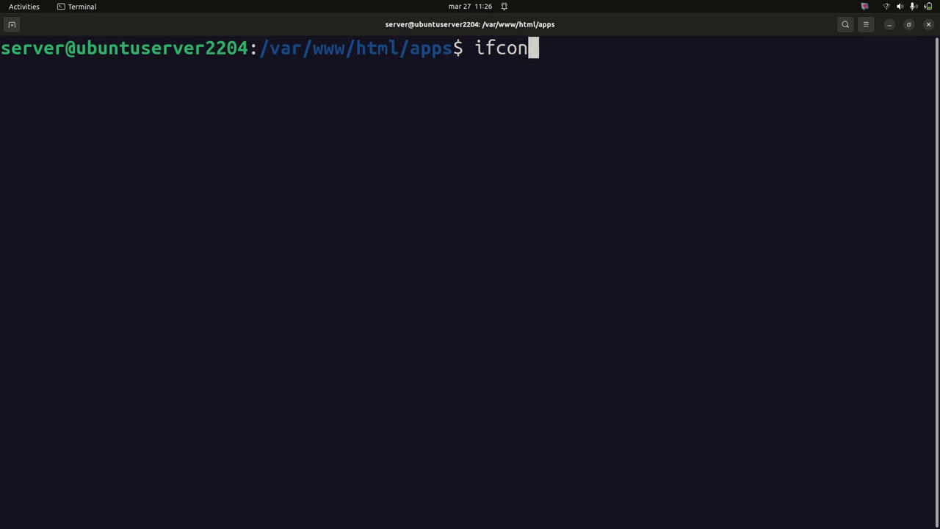
type("fig")
key("Return")
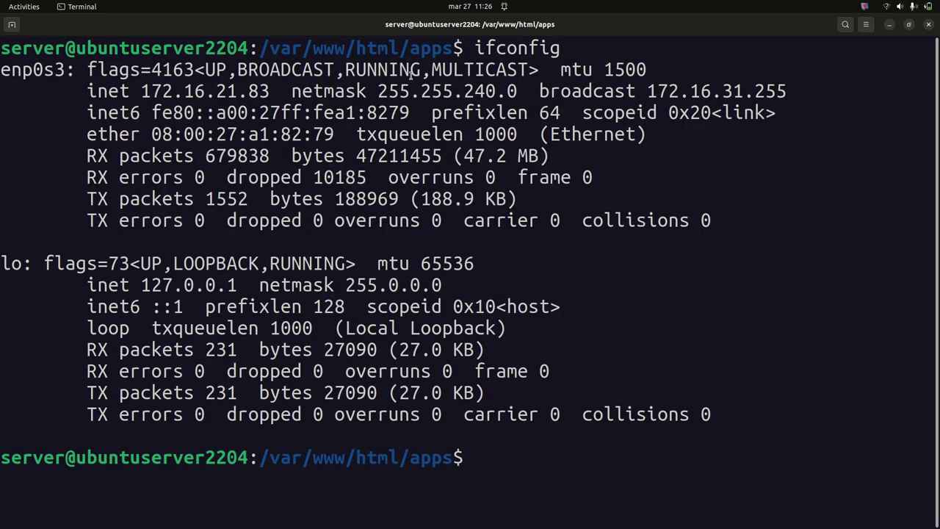
left_click_drag(144, 91, 268, 93)
right_click(267, 98)
left_click(313, 120)
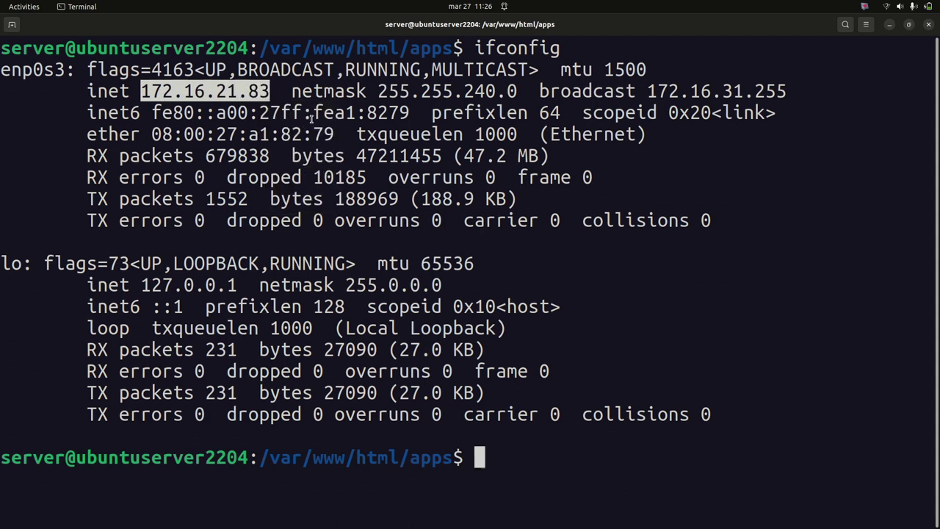
key("super")
Launch FileZilla and quickconnect to 172.16.21.83 with the server username and password
type("file")
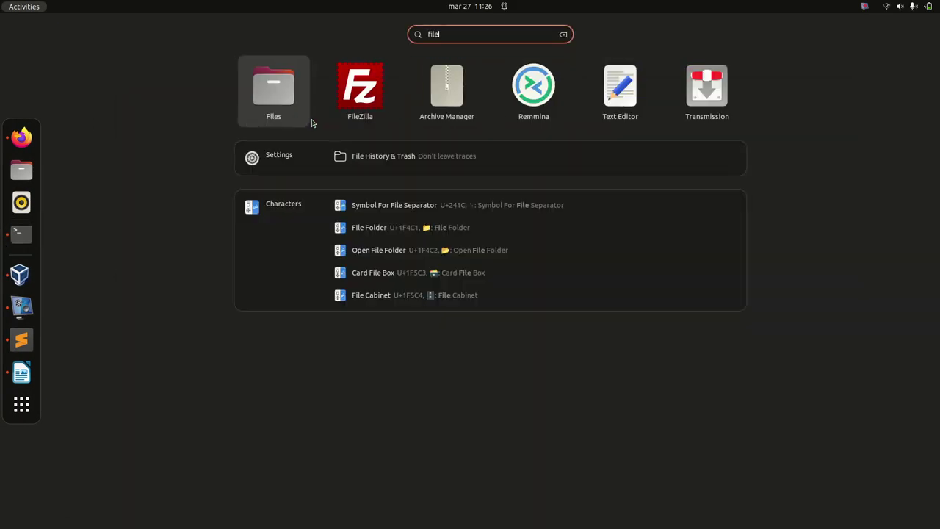
key("Right")
key("super")
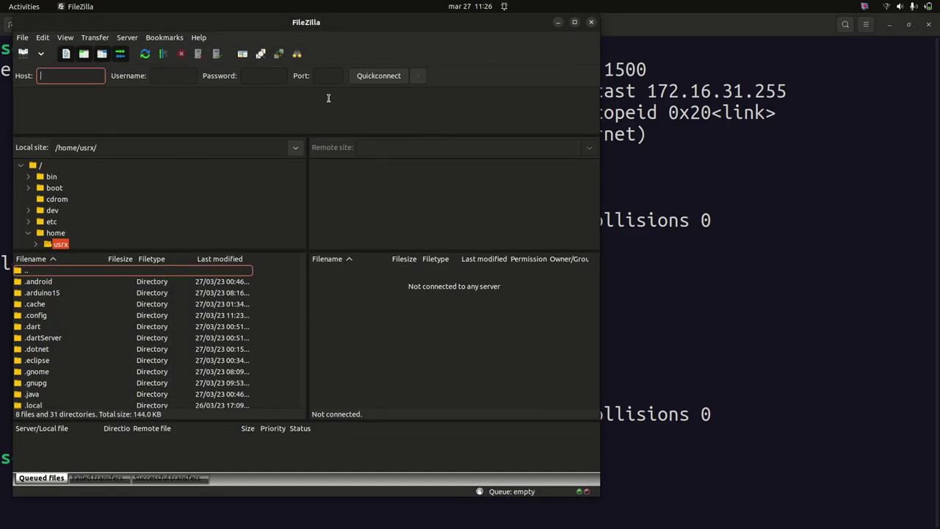
key("ctrl+v")
left_click(181, 79)
key("Tab")
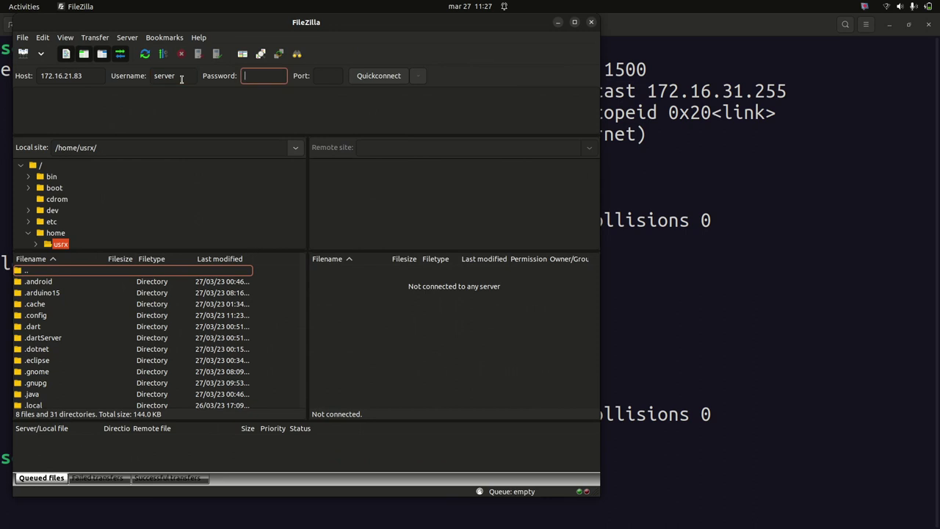
type("4")
key("Tab")
type("2.16.2")
key("Return")
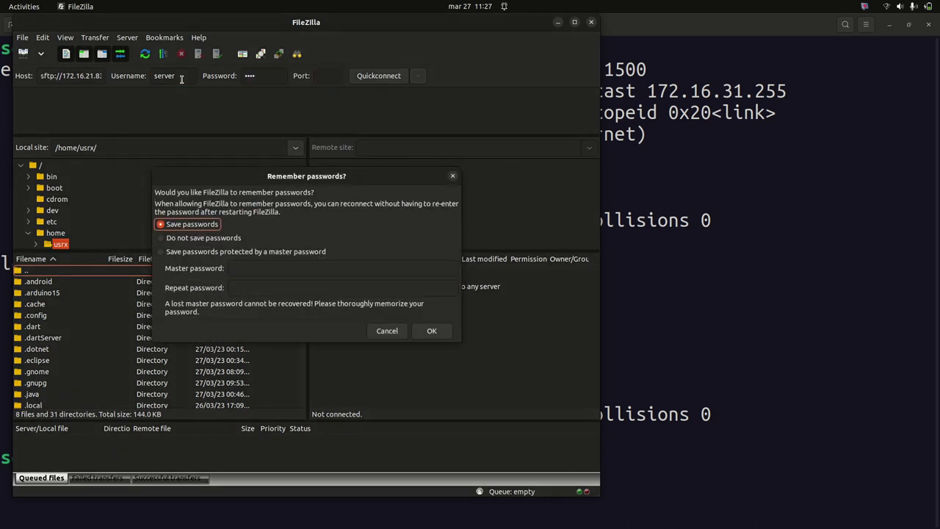
Remember the password, always trust the host key, and maximize FileZilla
left_click(431, 332)
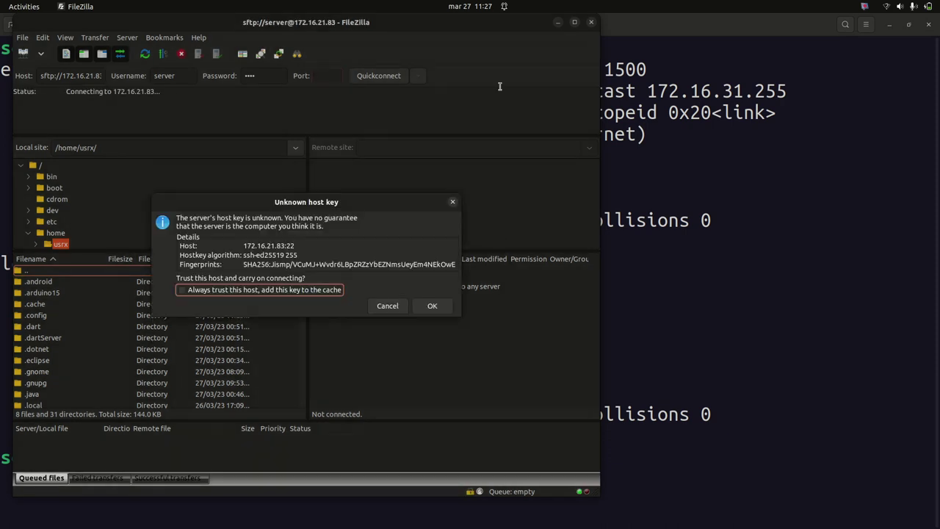
left_click(342, 292)
left_click(434, 306)
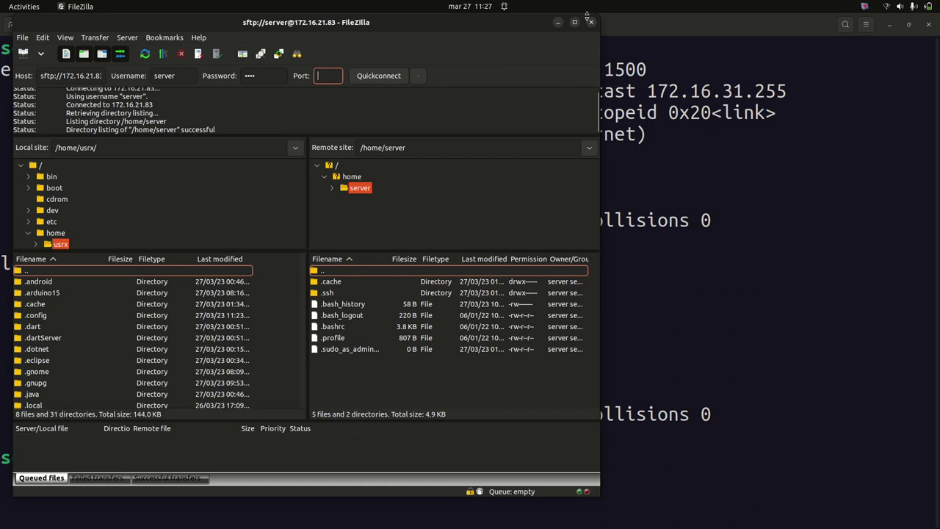
left_click(574, 22)
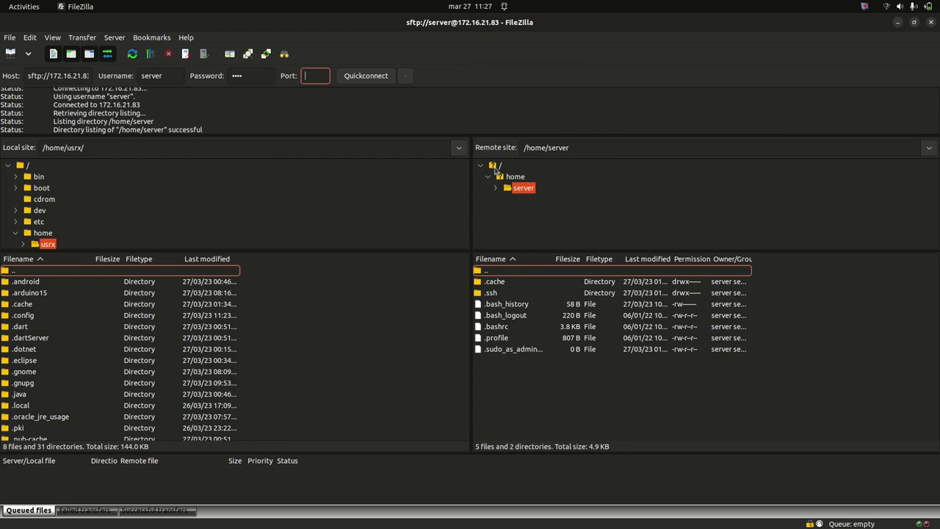
Browse the remote side to the empty /var/www/html/apps folder
left_click(497, 166)
scroll(522, 425, "down", 4)
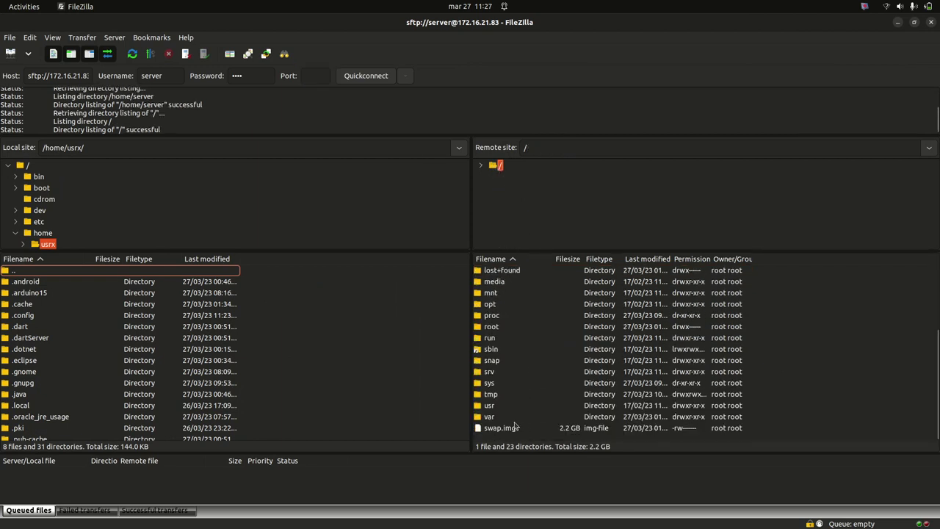
double_click(504, 418)
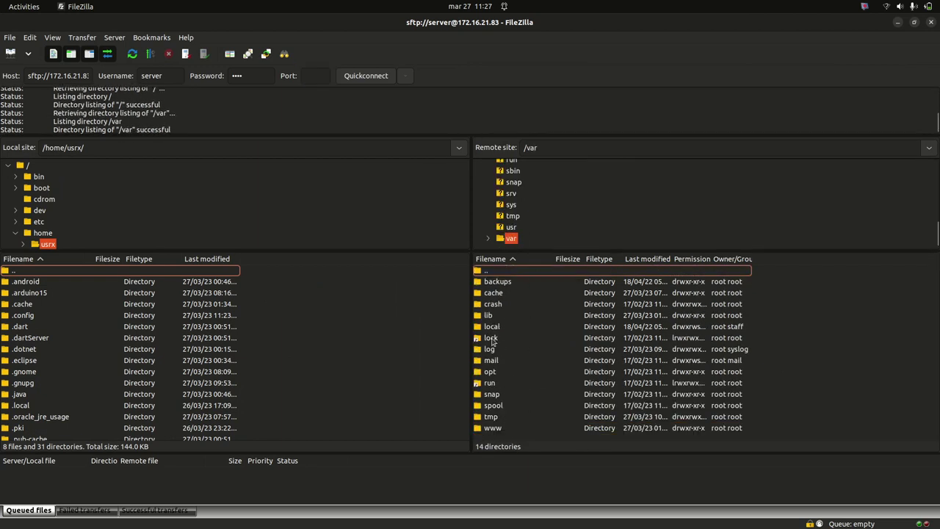
double_click(487, 427)
double_click(492, 282)
left_click(492, 283)
double_click(492, 282)
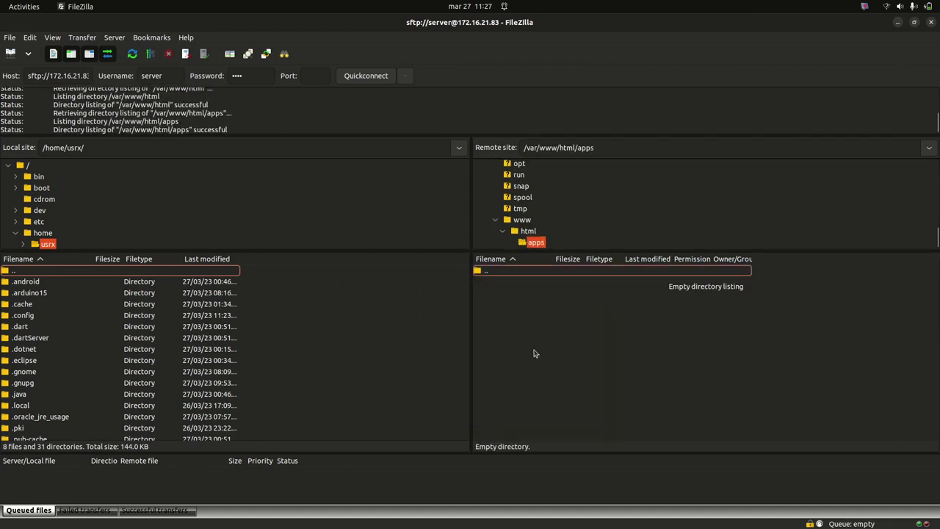
Expand the local /media and usrx folders to show DEV, DEVELOPMENT and SSD1TB
scroll(45, 408, "down", 8)
scroll(45, 417, "up", 8)
scroll(40, 234, "down", 2)
scroll(46, 224, "down", 2)
left_click(40, 179)
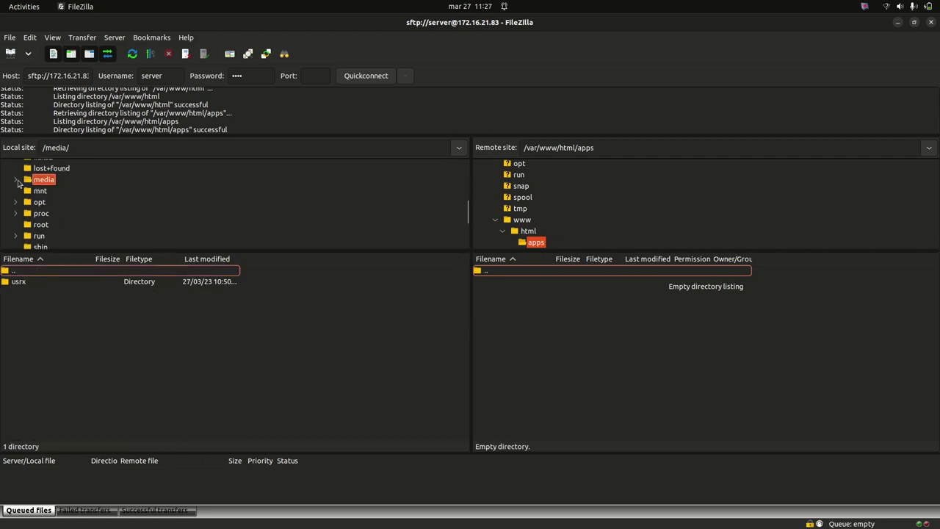
left_click(16, 180)
left_click(23, 191)
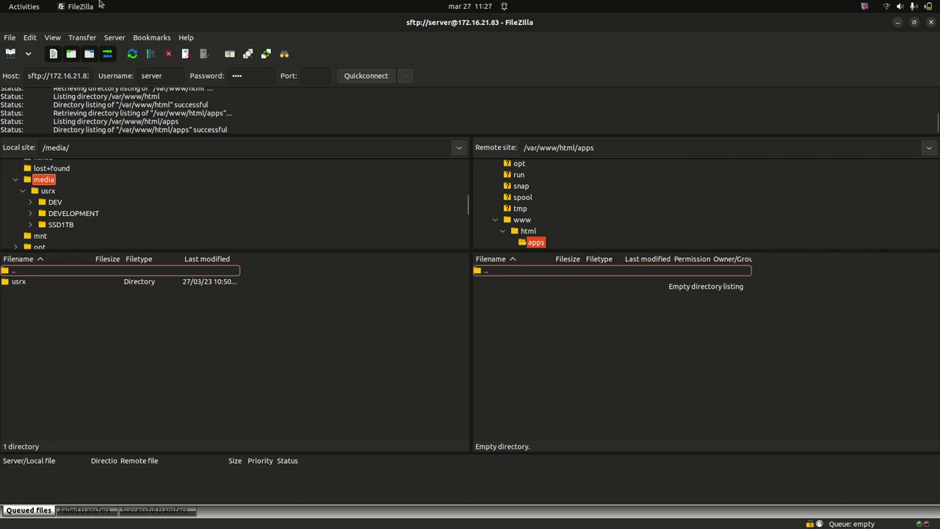
mouse_move(3, 187)
left_click(11, 154)
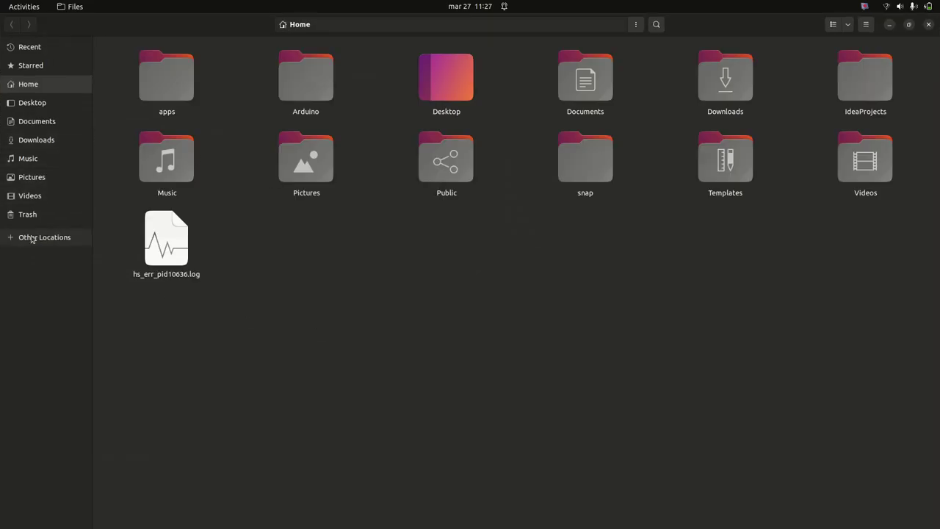
left_click(35, 237)
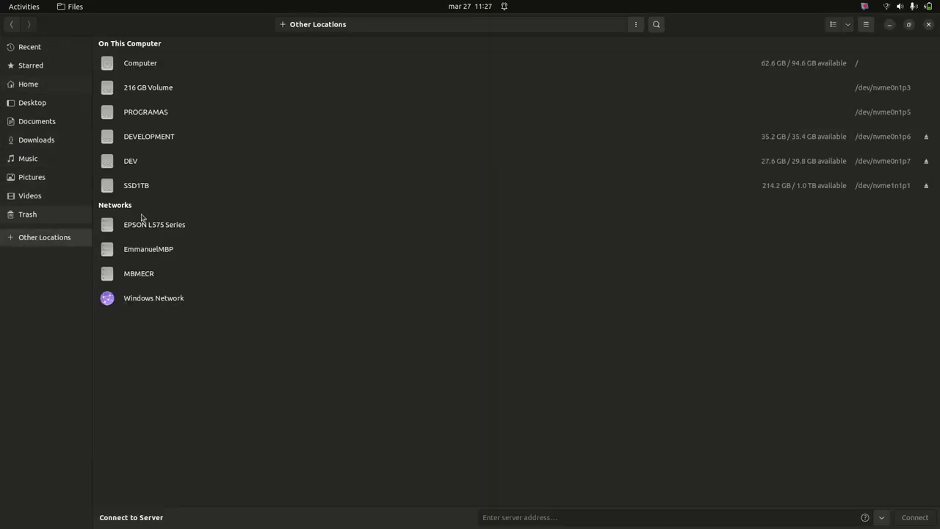
left_click(147, 89)
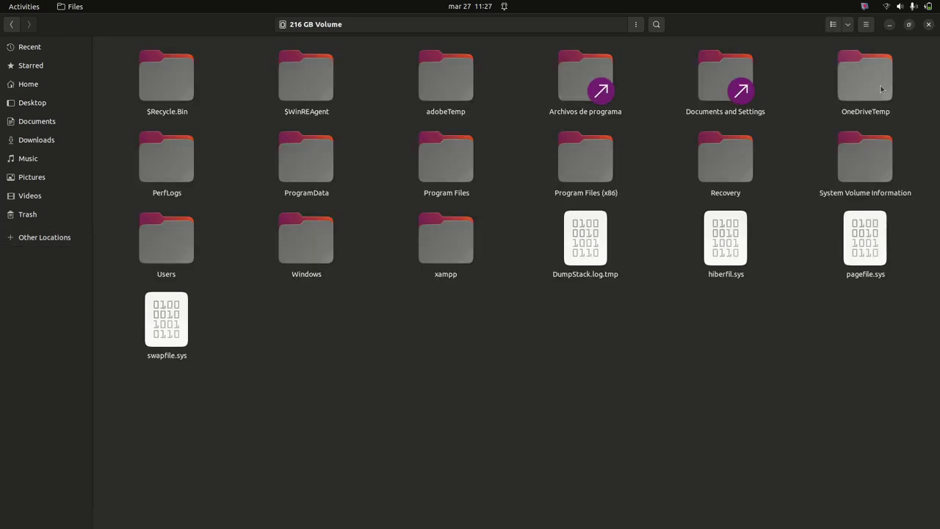
left_click(33, 238)
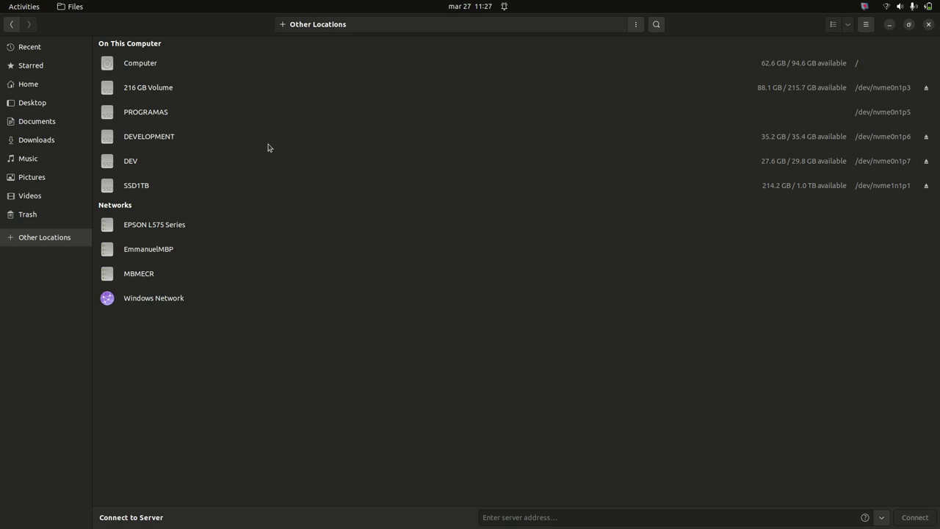
left_click(132, 161)
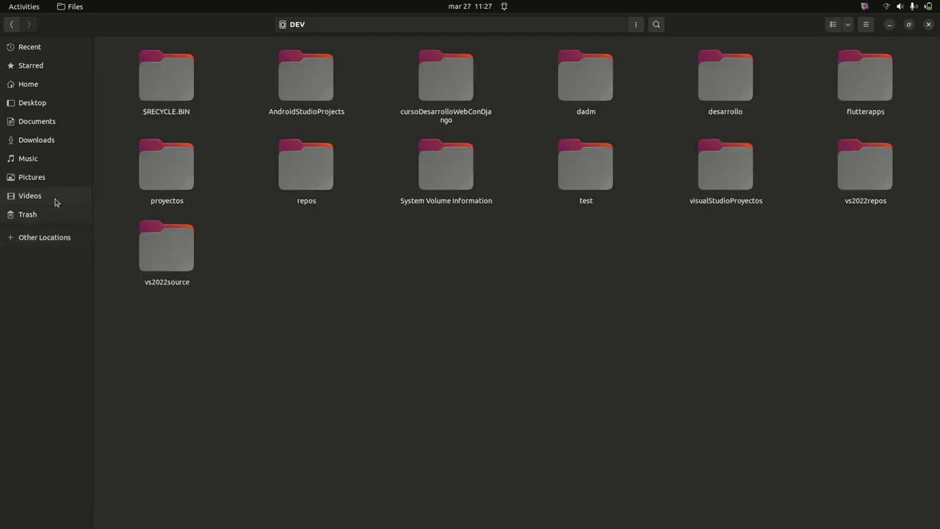
left_click(159, 180)
left_click(42, 237)
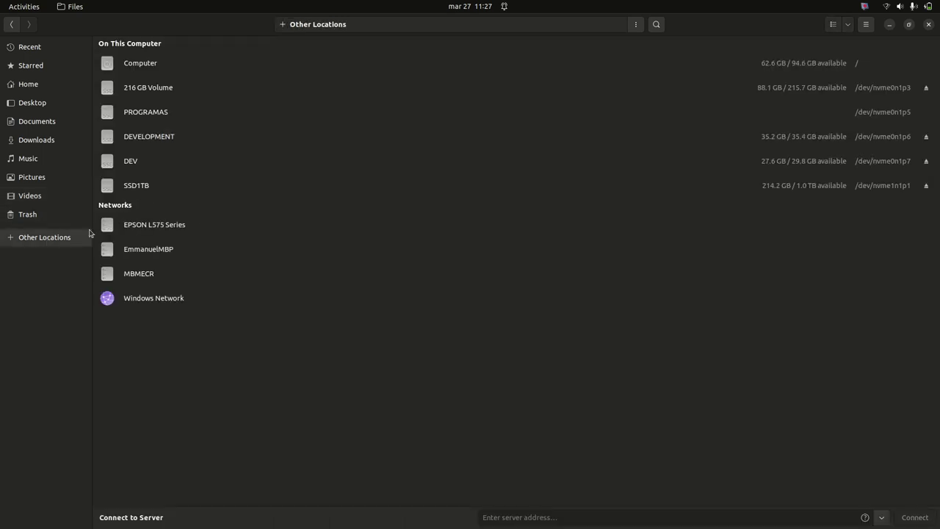
left_click(155, 138)
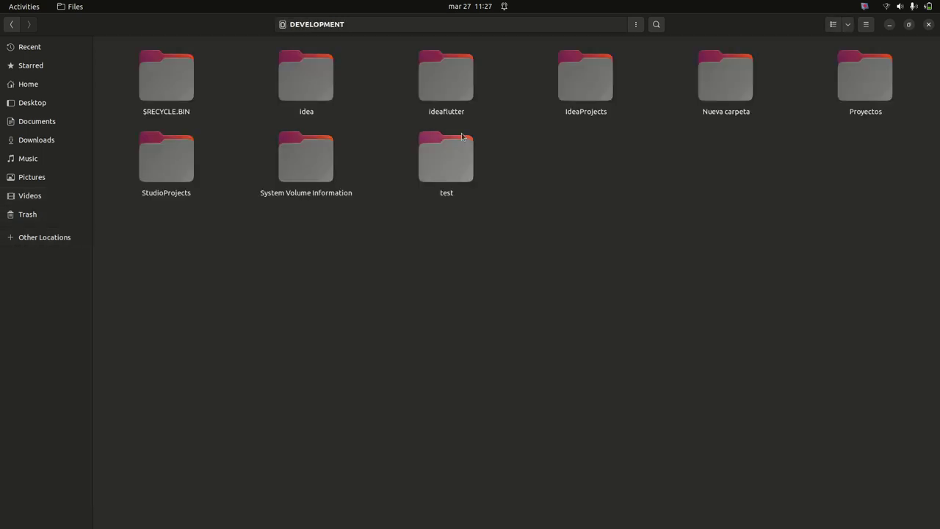
left_click(579, 82)
key("Right")
key("Right")
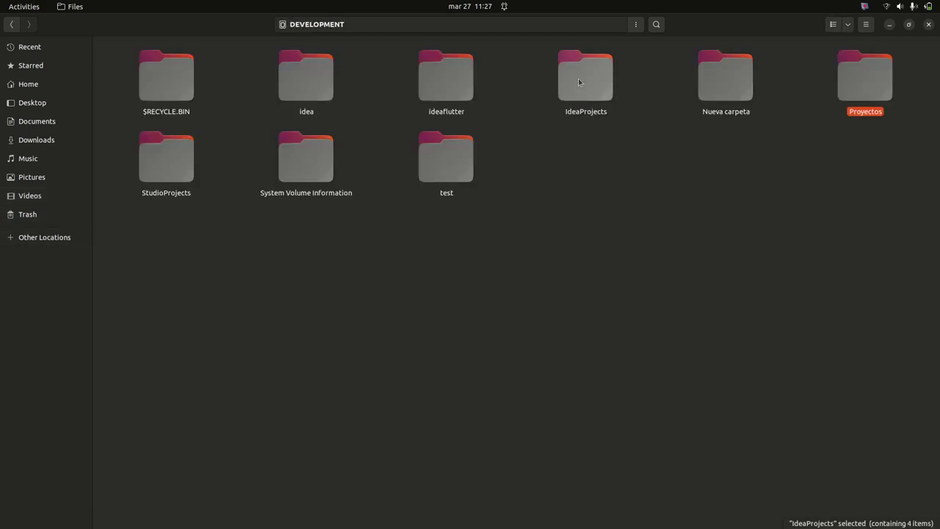
key("Return")
key("Right")
key("Right")
key("Return")
key("Right")
key("Right")
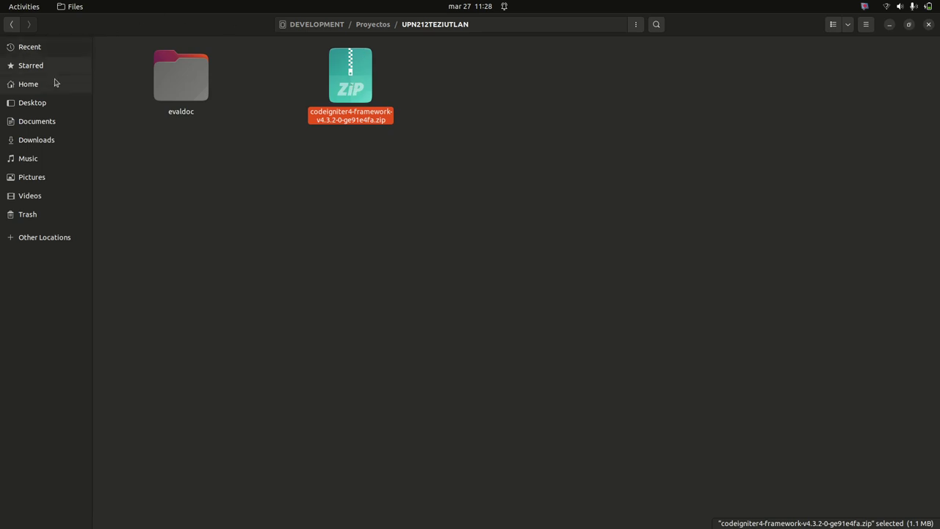
left_click(30, 123)
left_click(47, 142)
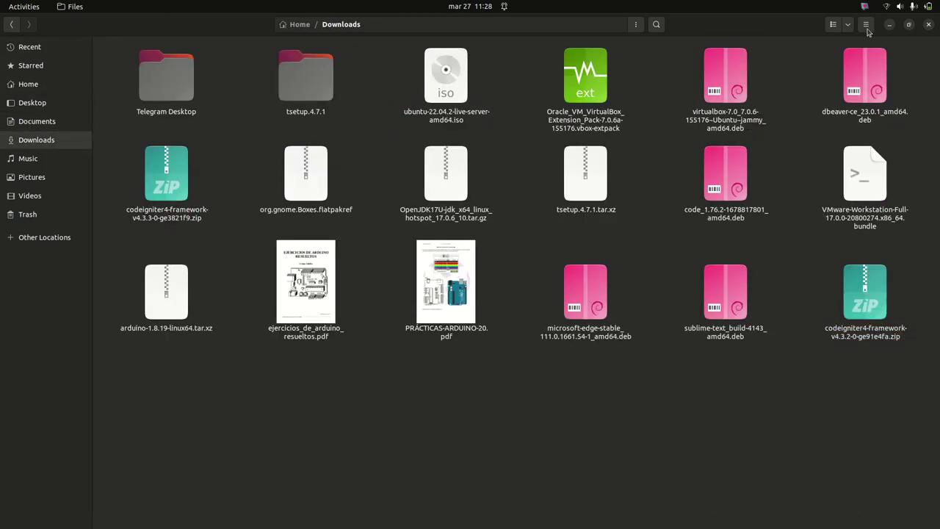
left_click(890, 27)
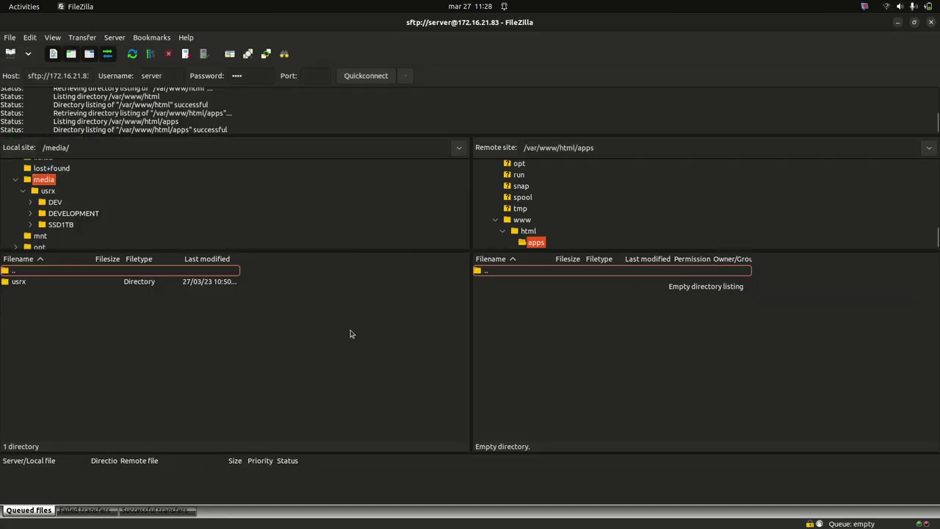
Open the local Downloads folder and select codeigniter4-framework-v4.3.3-0-ge3821f9.zip
scroll(33, 194, "up", 3)
scroll(35, 219, "up", 1)
scroll(30, 230, "down", 1)
left_click(26, 218)
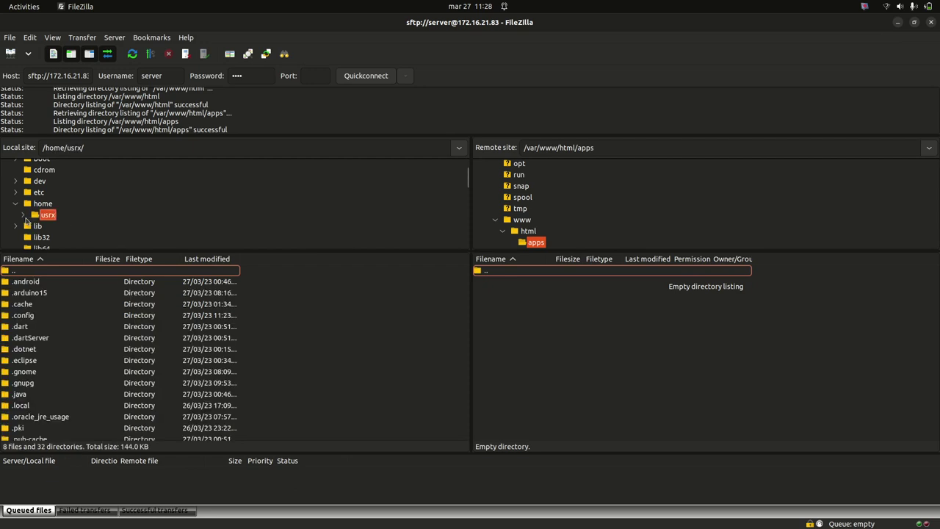
left_click(24, 215)
scroll(57, 224, "down", 5)
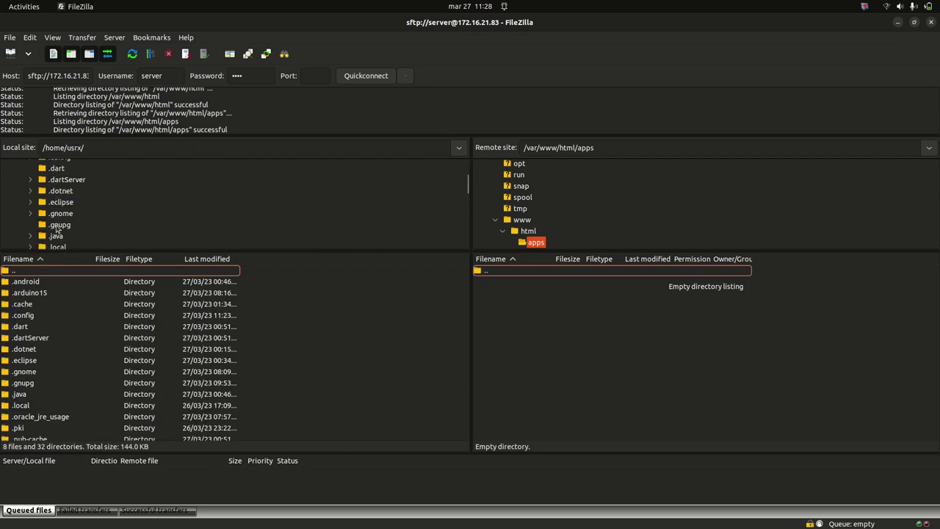
scroll(60, 224, "down", 3)
left_click(69, 208)
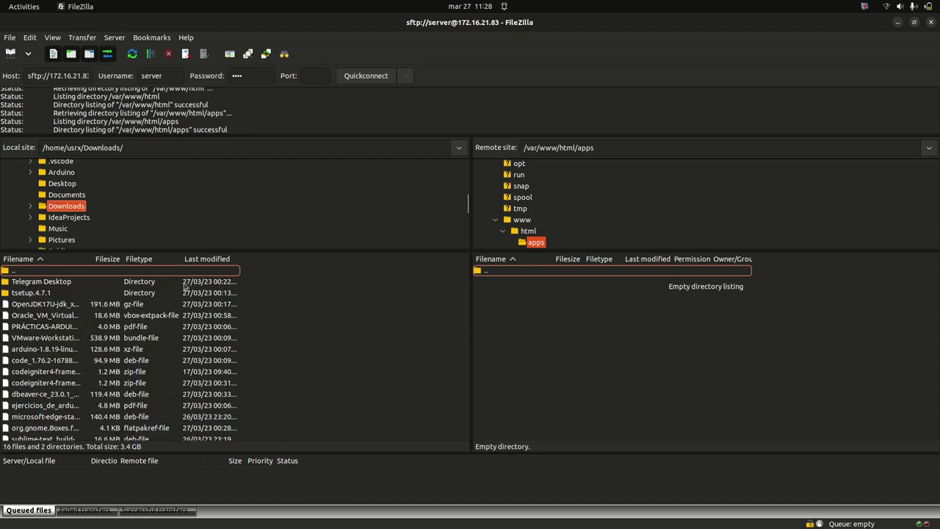
left_click(47, 384)
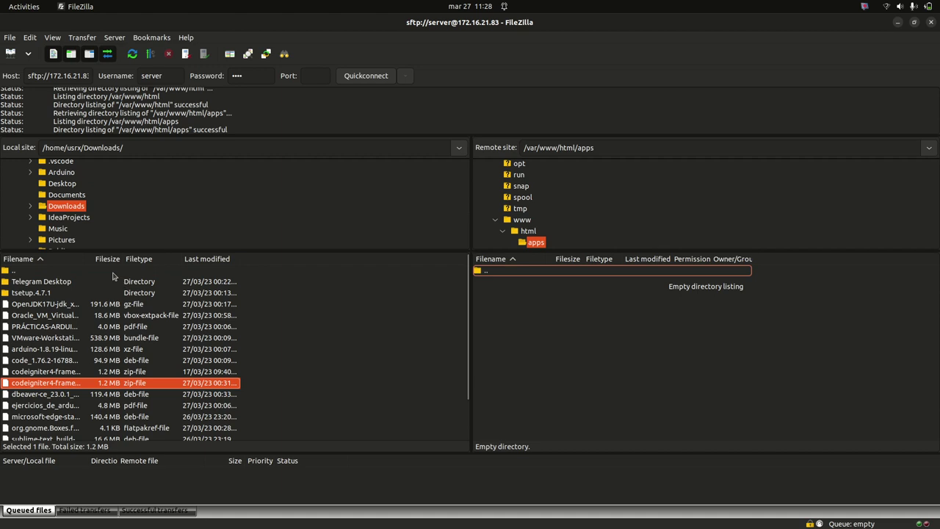
Widen the Filename column and drag the v4.3.3 zip into the remote /var/www/html/apps folder
left_click_drag(85, 257, 185, 257)
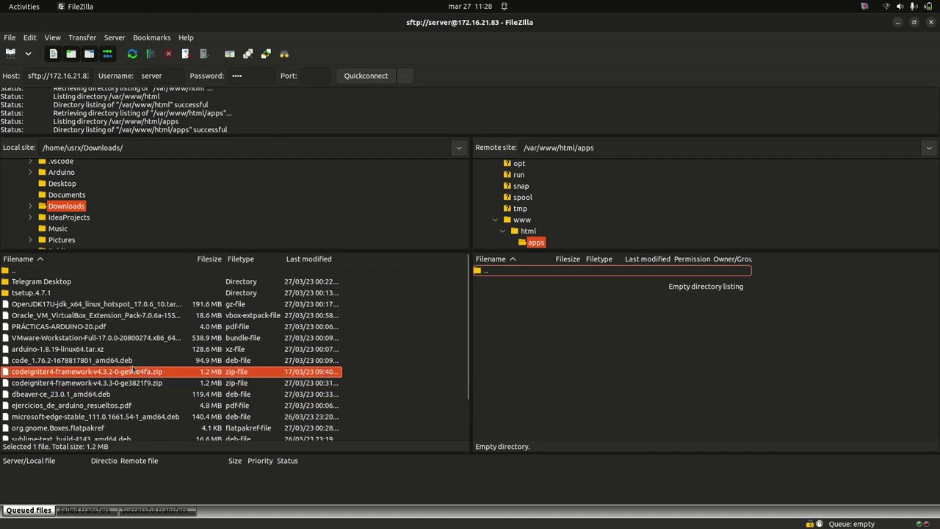
left_click_drag(613, 367, 621, 356)
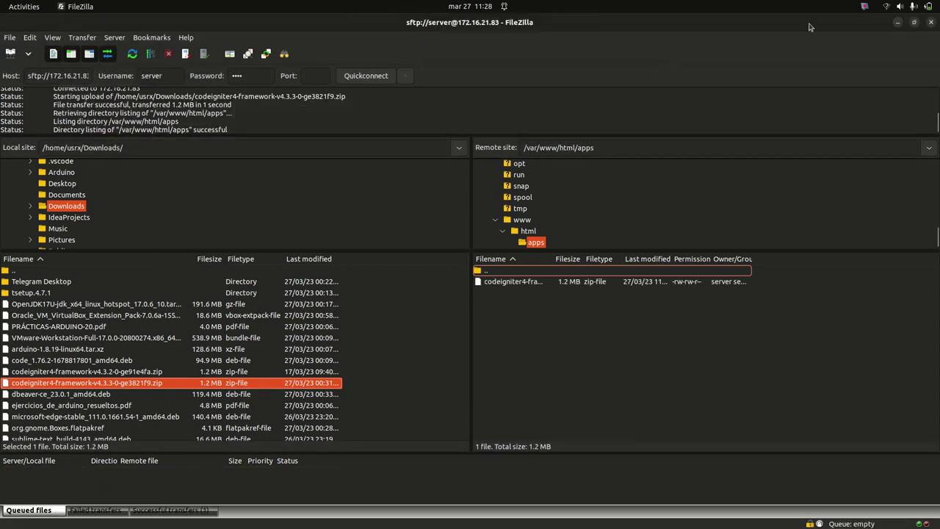
key("alt+Tab")
Clear the terminal and list the contents of /var/www/html/apps
type("clear")
key("Return")
type("ls")
key("Return")
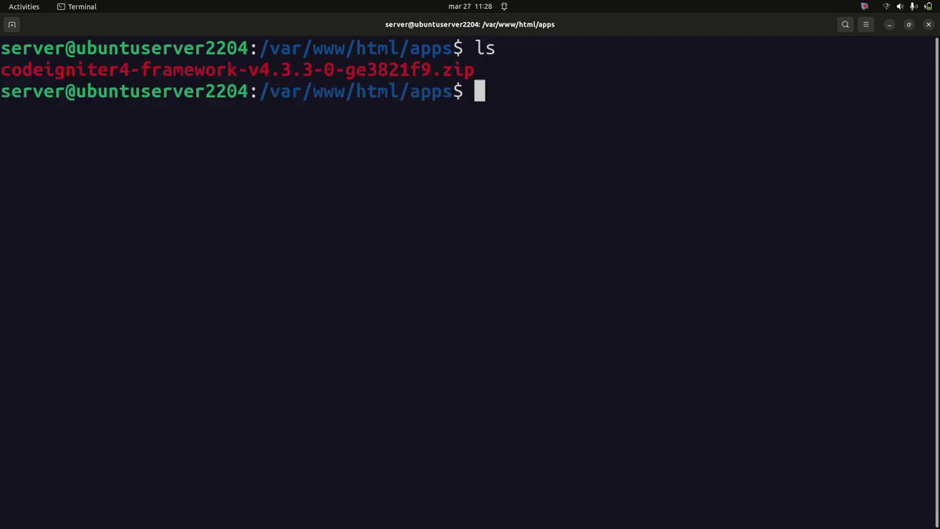
Unzip codeigniter4-framework-v4.3.3-0-ge3821f9.zip, then clear and list to confirm the extracted folder
type("unzip ")
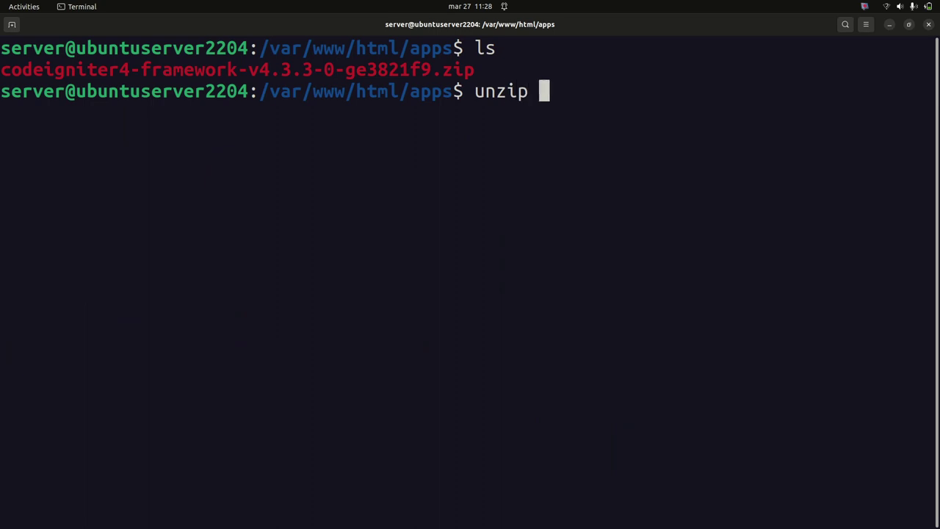
type("code")
key("Tab")
key("Return")
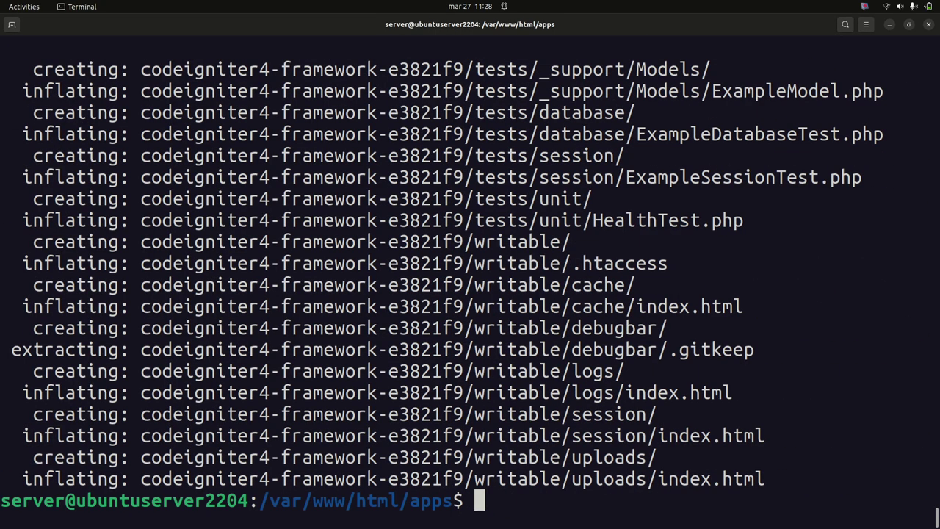
type("clear")
key("Return")
type("ls")
key("Return")
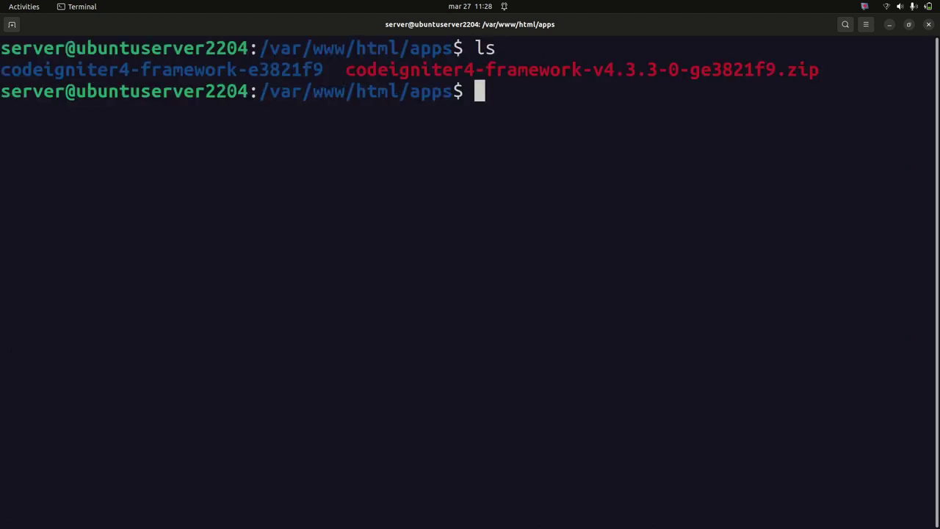
Rename codeigniter4-framework-e3821f9/ to ci4inventarios/ with sudo mv, shrinking the terminal text
type("sudo ")
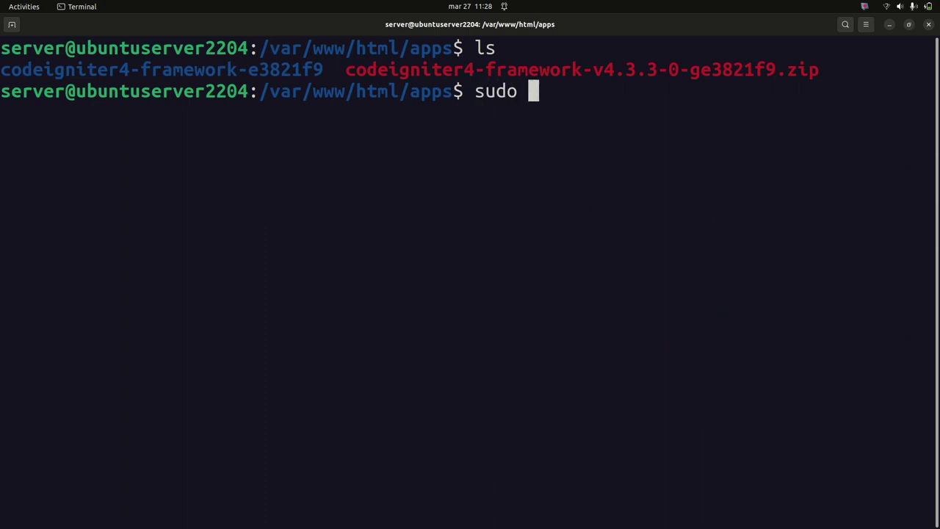
type("mv co")
key("Tab")
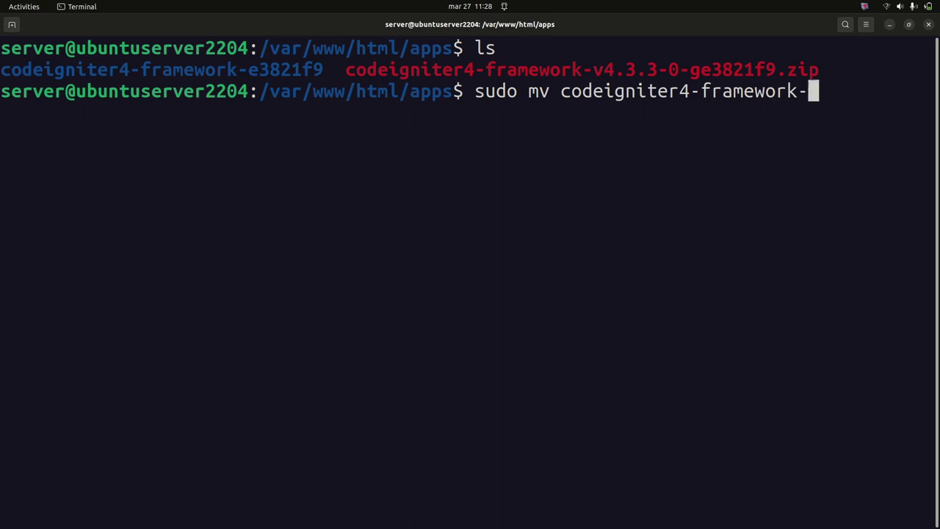
type("e")
key("Tab")
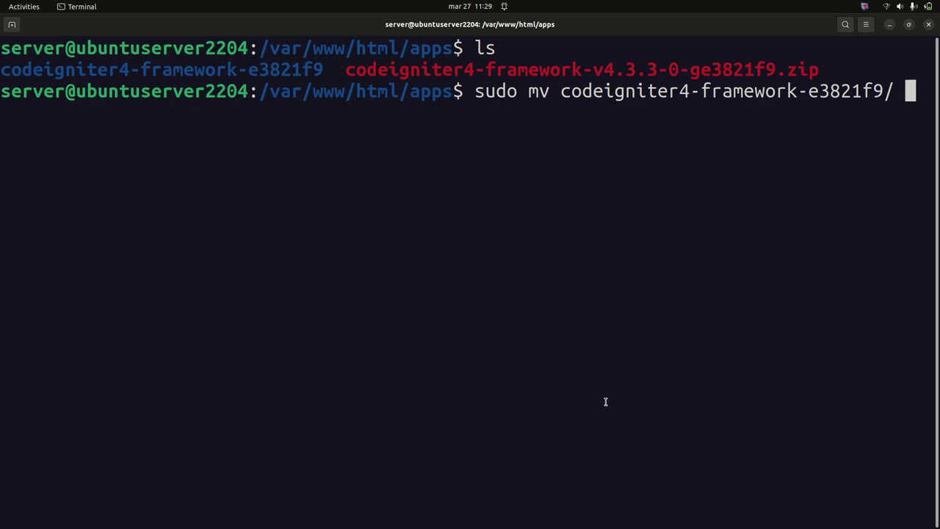
key("ctrl+minus")
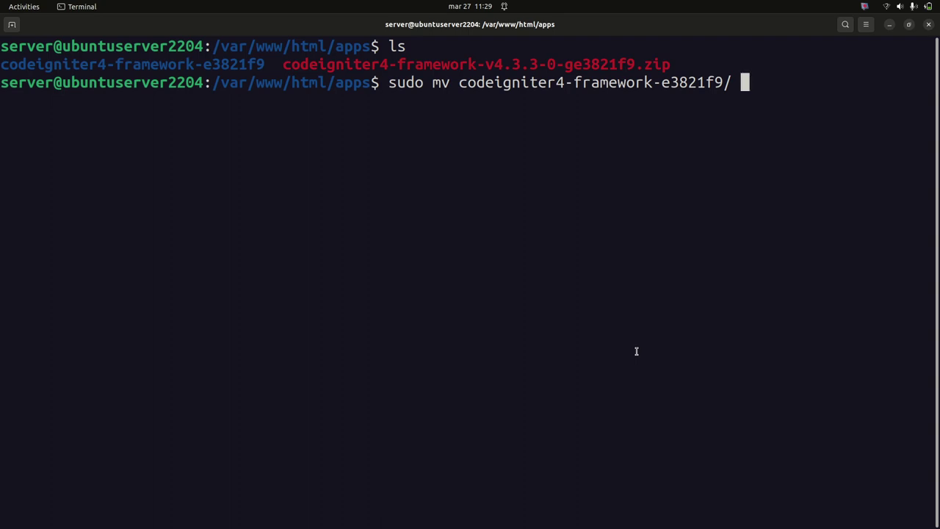
type("ci4")
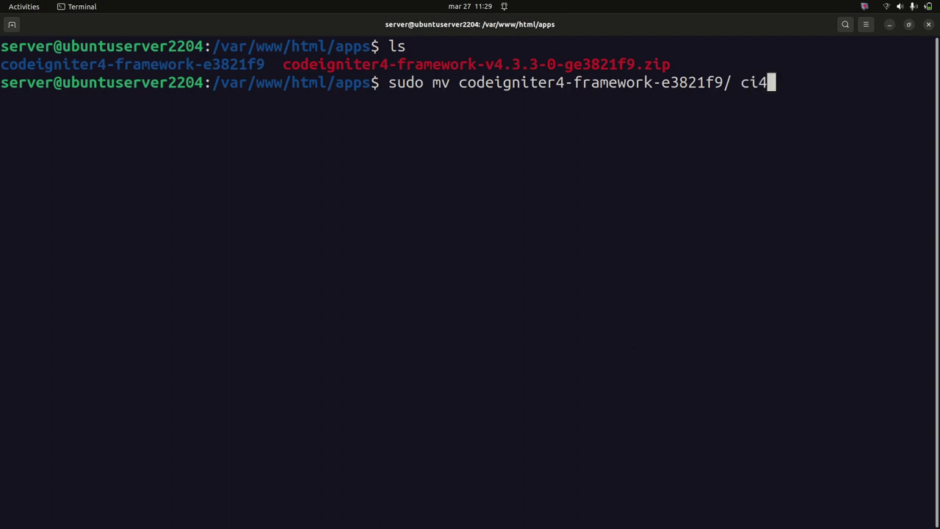
type("inventarios")
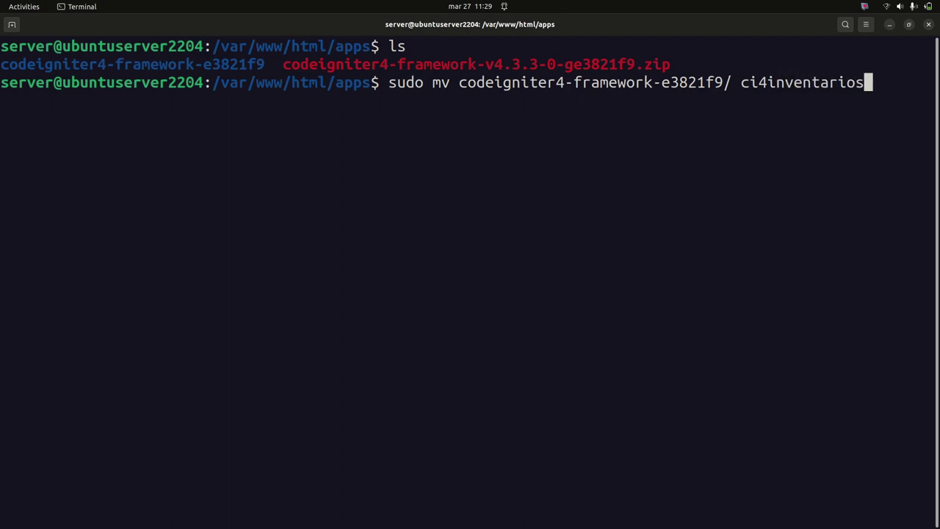
type("/")
key("Return")
List the apps directory to verify ci4inventarios now appears
type("ls")
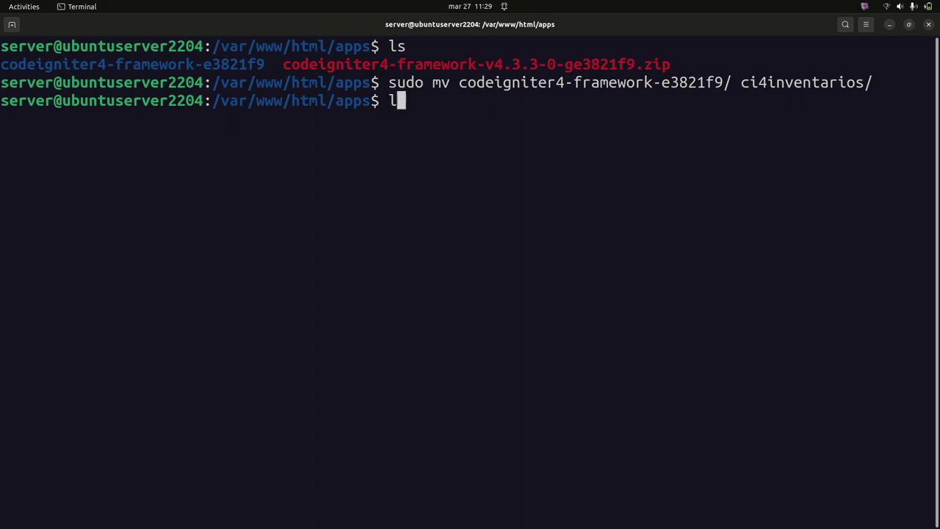
key("Return")
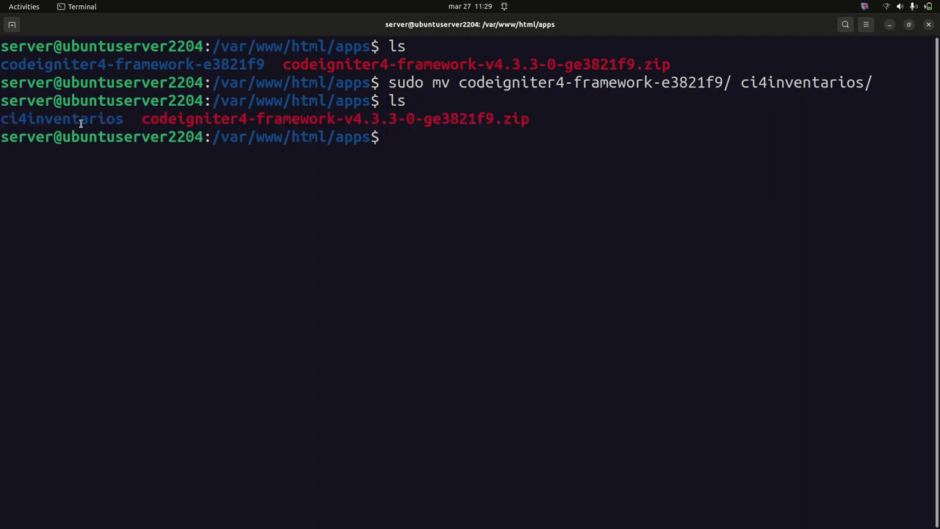
double_click(81, 121)
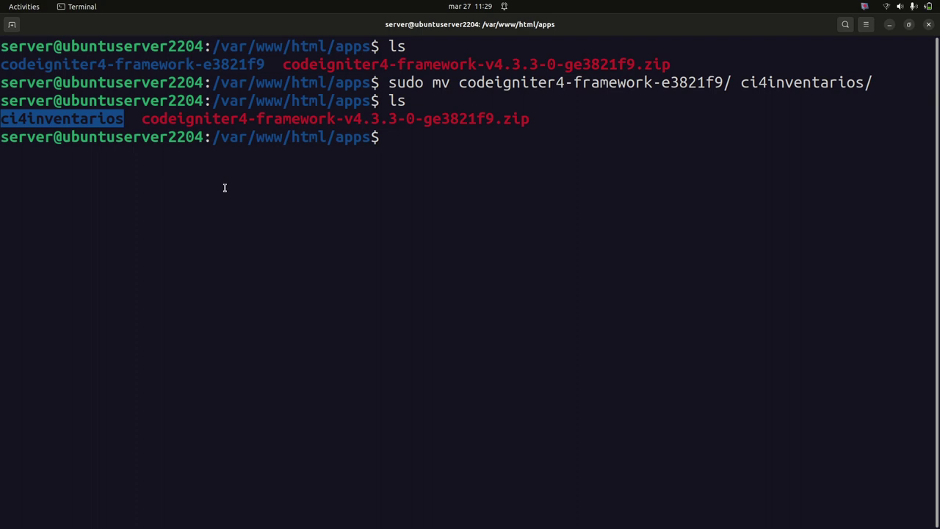
left_click(454, 176)
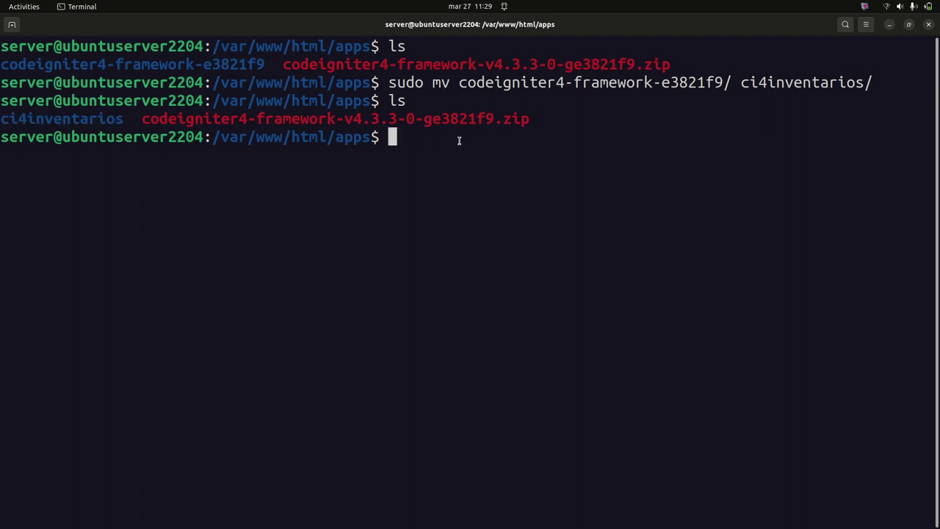
type("ls")
key("BackSpace")
key("BackSpace")
Launch Visual Studio Code from an Activities search for 'code' and close the Welcome tab
key("super")
type("code")
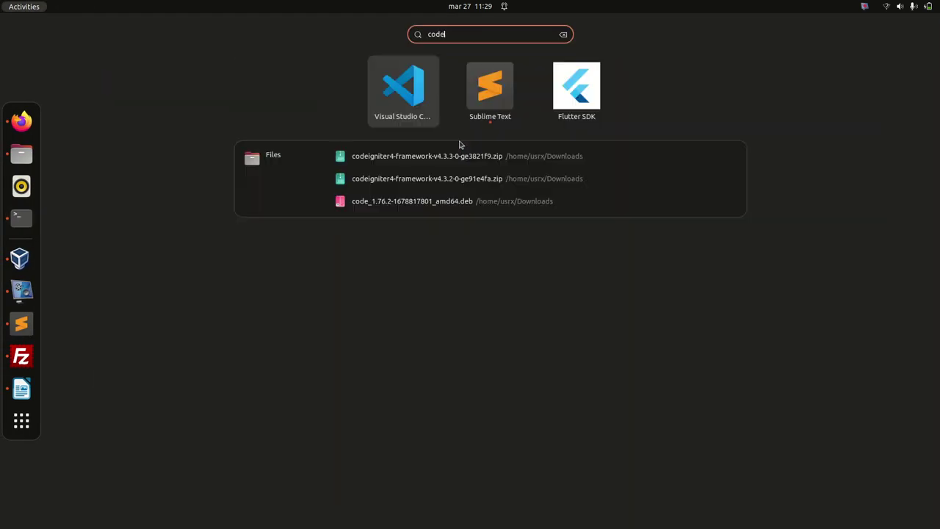
key("Return")
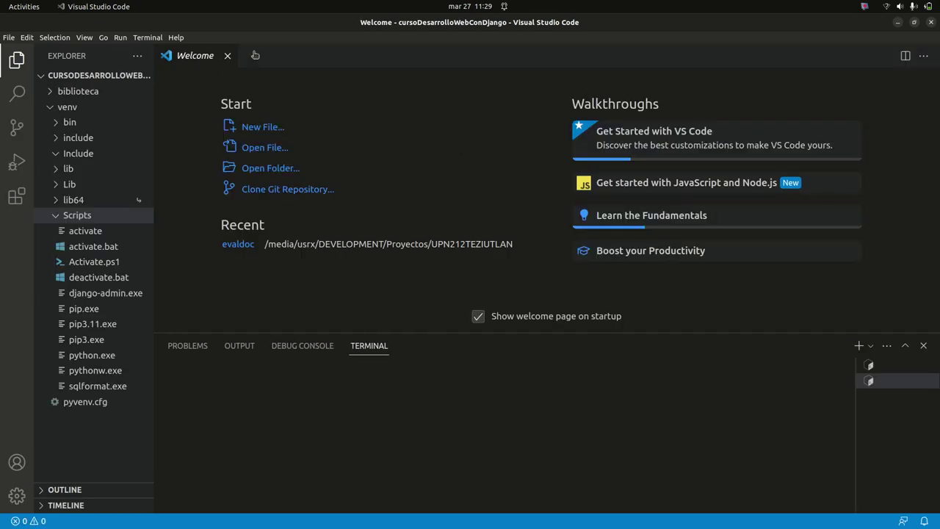
left_click(231, 62)
Search the Extensions view for 'ssh', then minimize Visual Studio Code
left_click(17, 196)
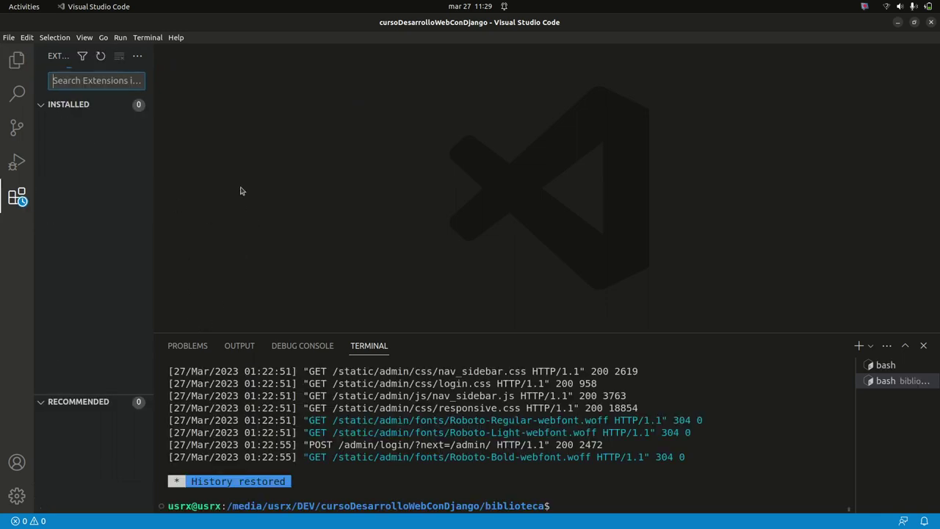
type("ssh")
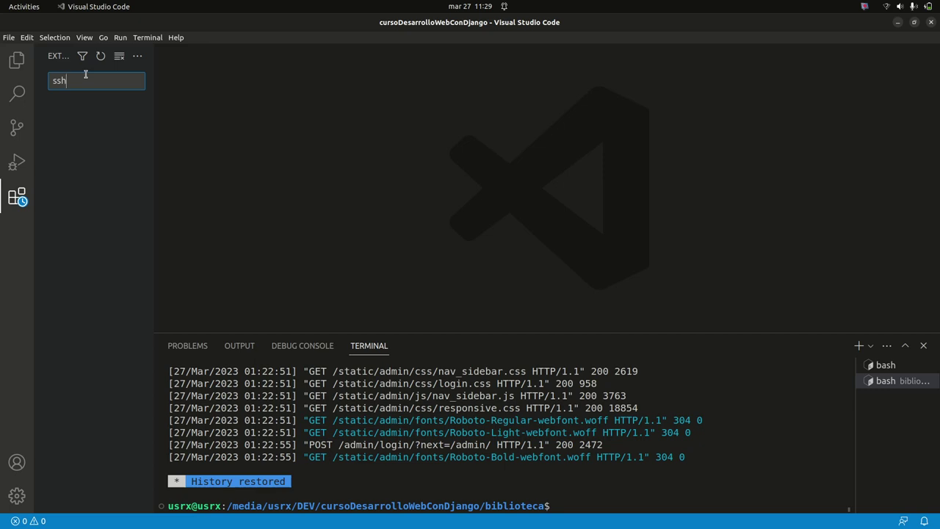
left_click(896, 24)
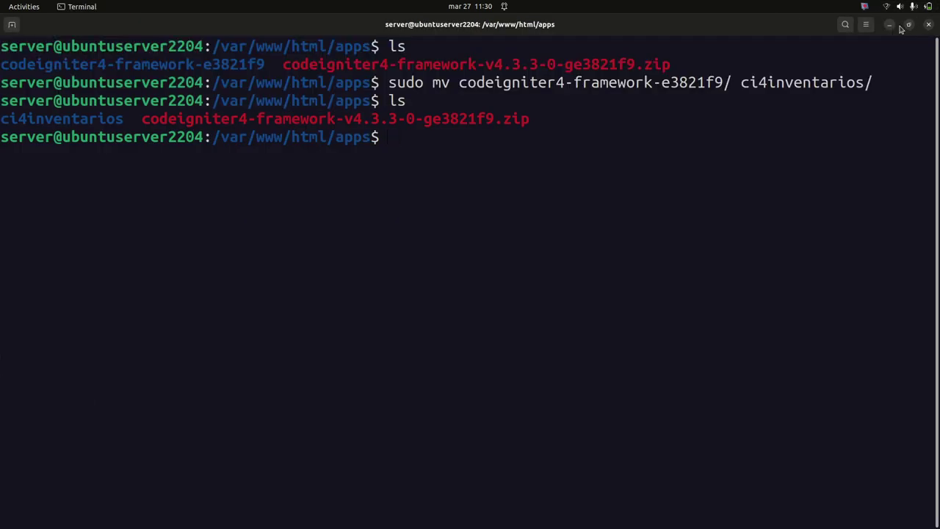
Minimize the terminal and bring FileZilla forward, focusing its port field
left_click(889, 25)
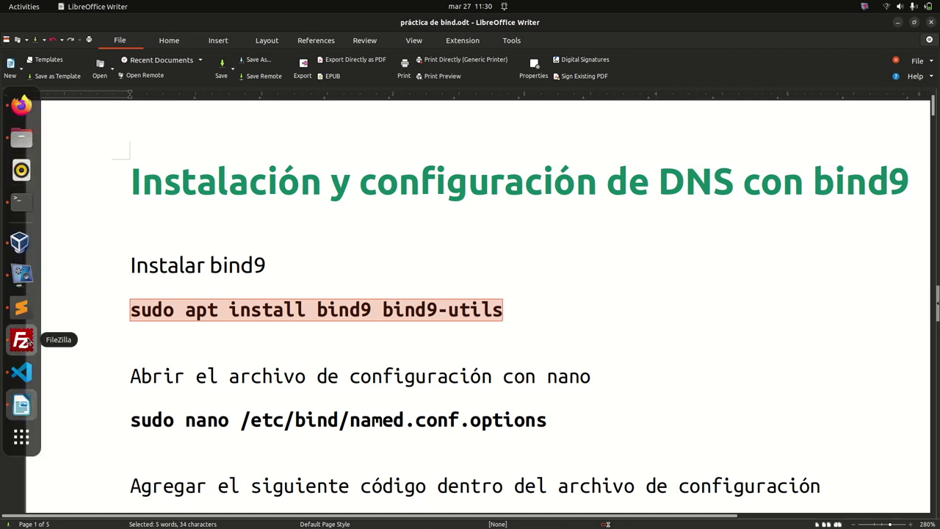
left_click(21, 338)
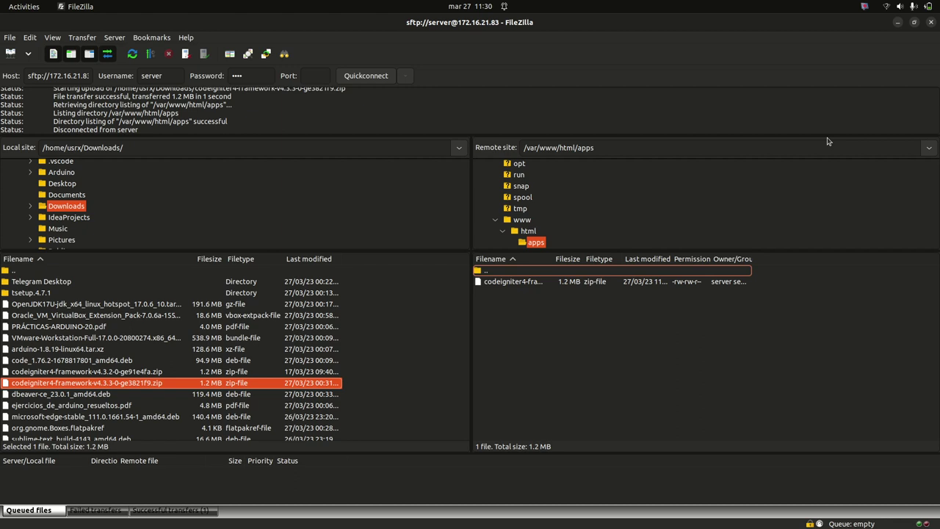
left_click(320, 77)
Restore Visual Studio Code as a wider floating window over FileZilla showing the Explorer tree
key("super")
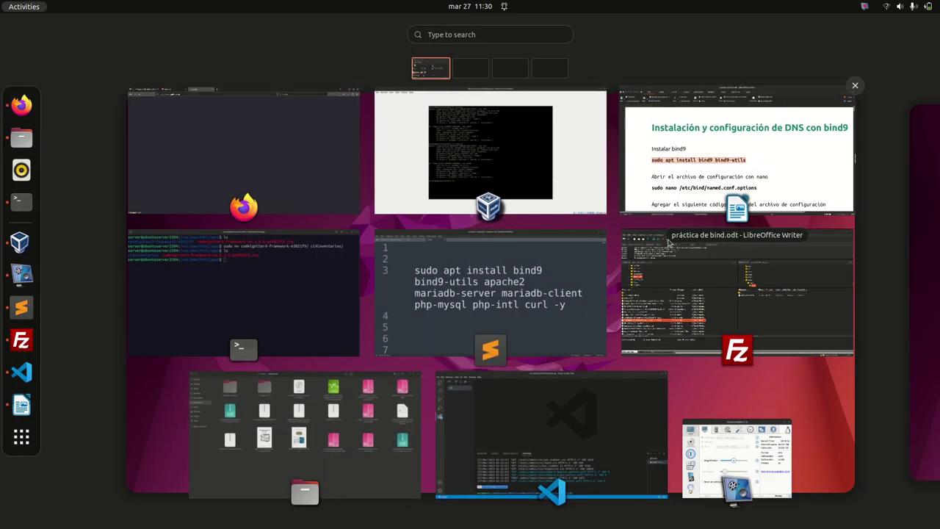
left_click(550, 413)
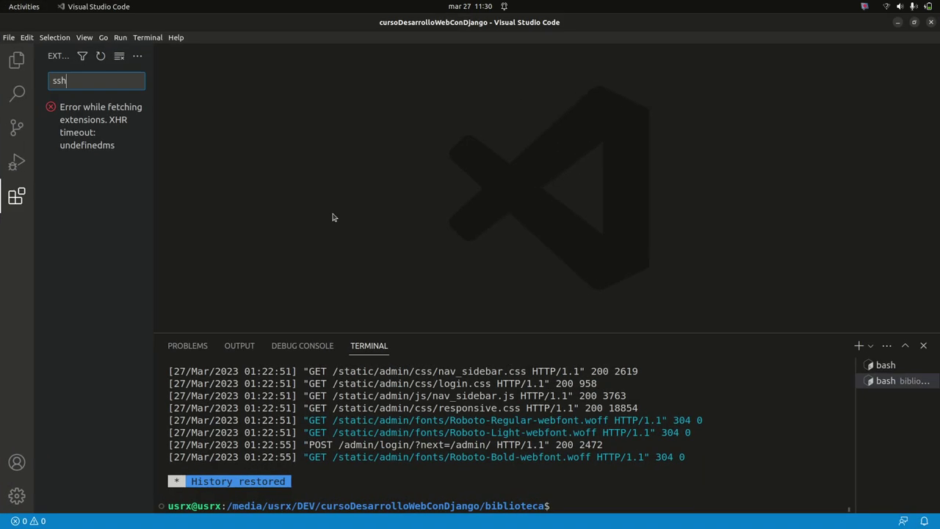
double_click(349, 17)
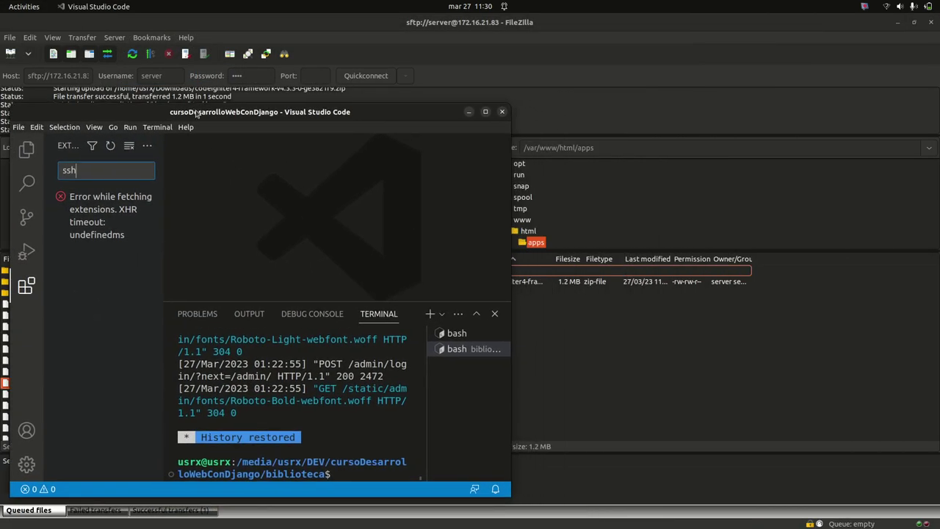
left_click(517, 165)
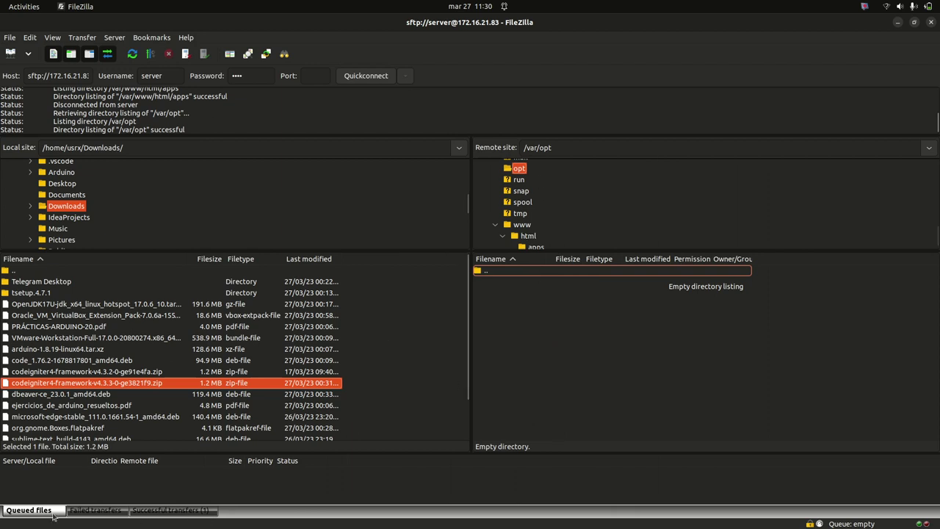
left_click(22, 372)
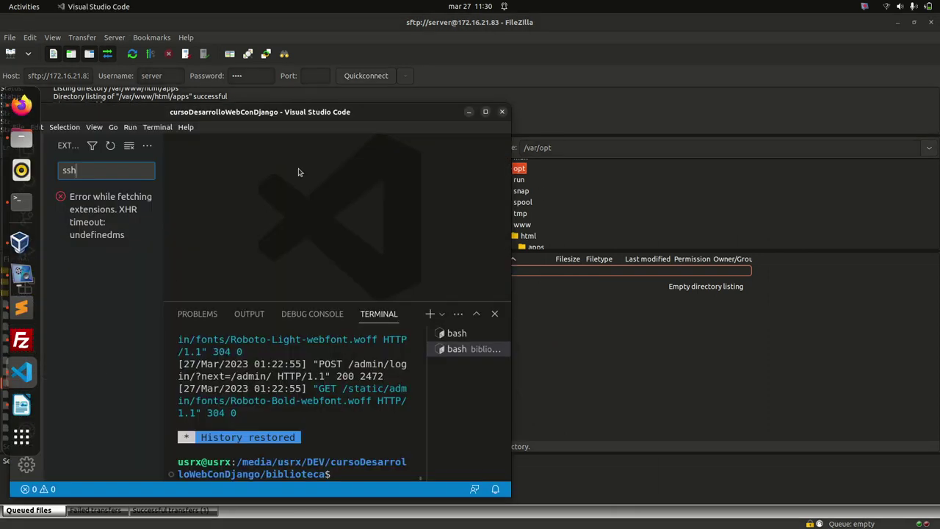
left_click_drag(511, 216, 861, 209)
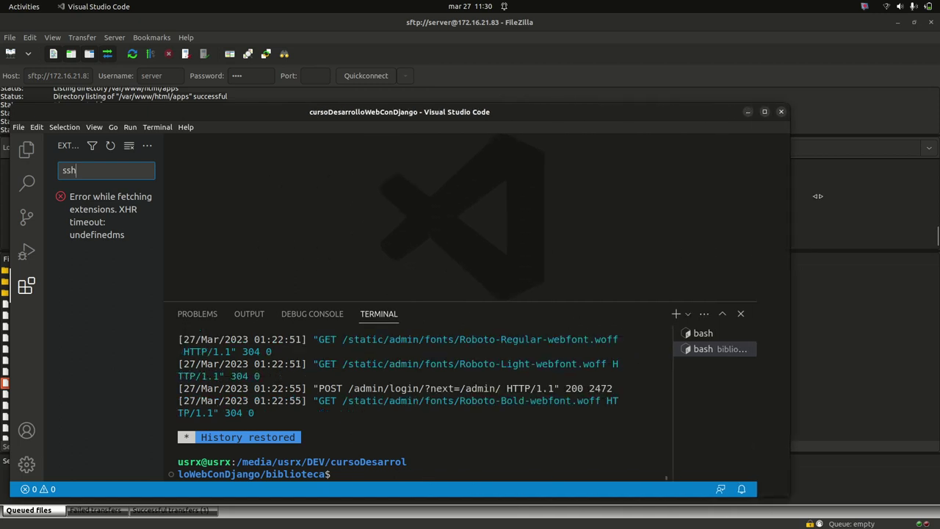
left_click(28, 150)
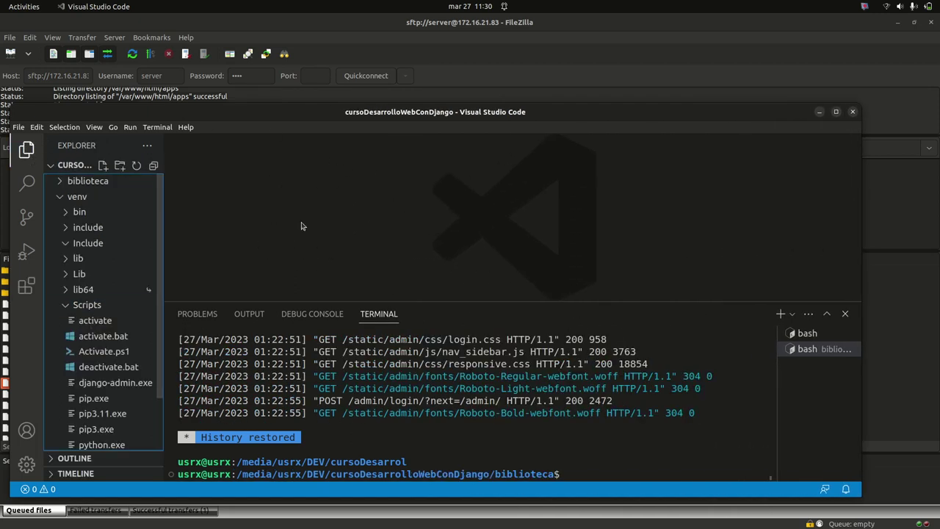
Create a new untitled text file in Visual Studio Code and hide the file tree
left_click(19, 129)
left_click(52, 142)
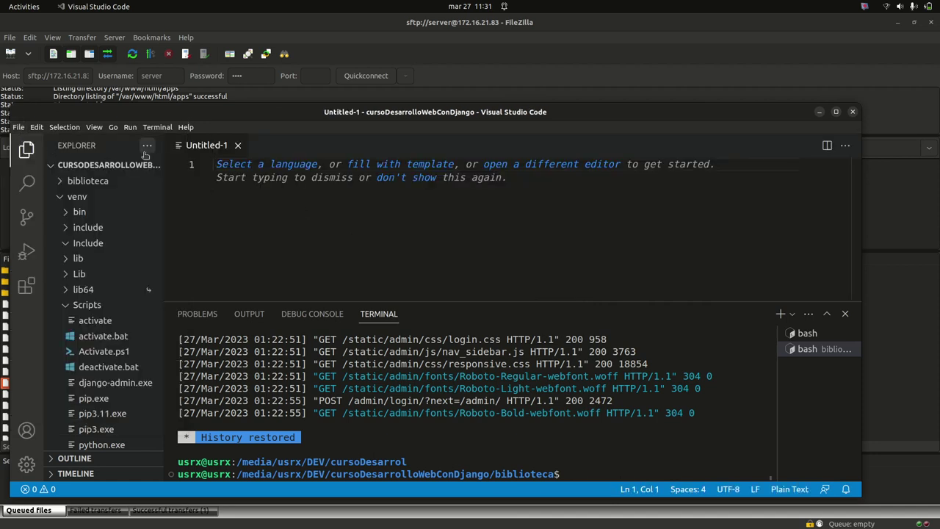
left_click(30, 150)
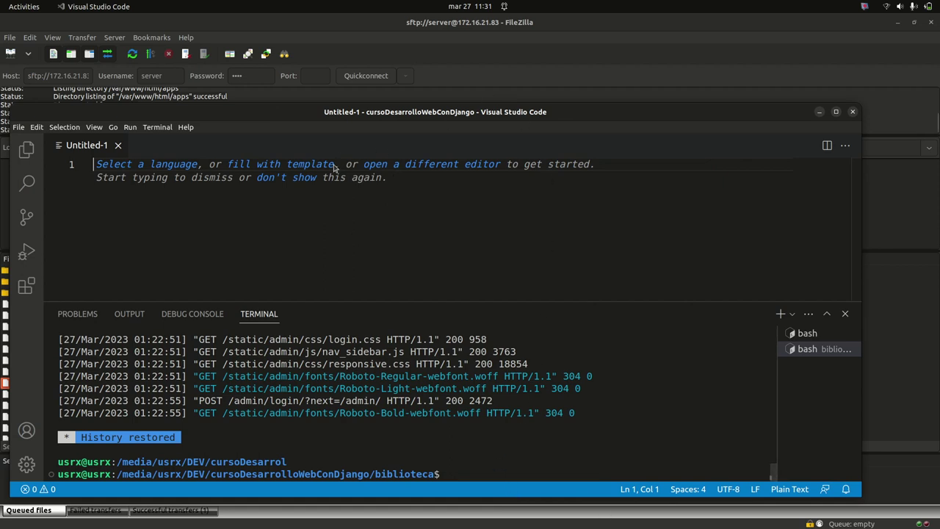
scroll(335, 220, "up", 5)
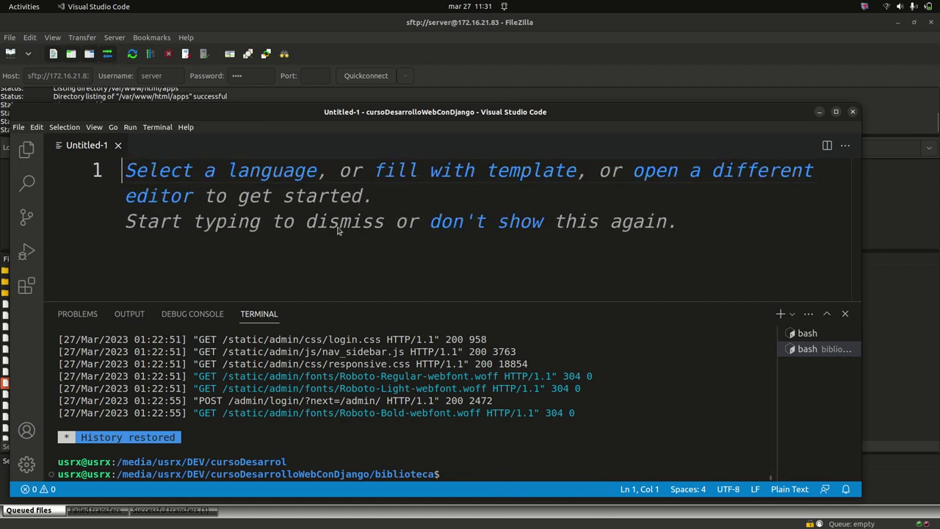
Type the lines 'Host: dirección IP del servidor' and 'Username: Usuario del servidor'
type("Host: direcc")
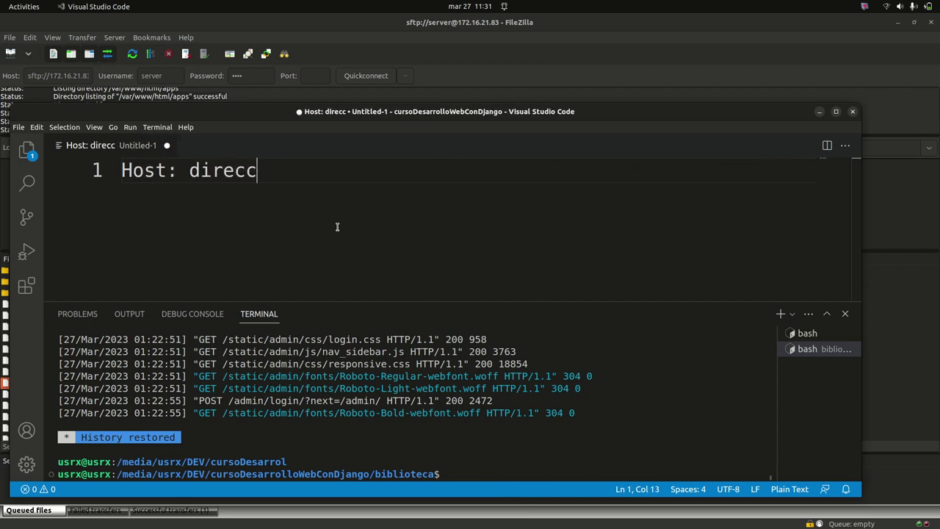
type("ión IP del")
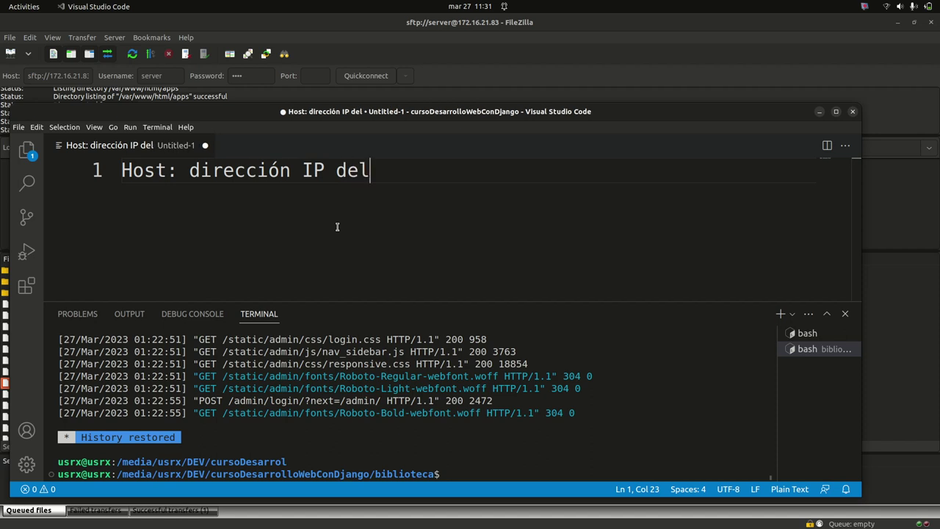
type(" servidor")
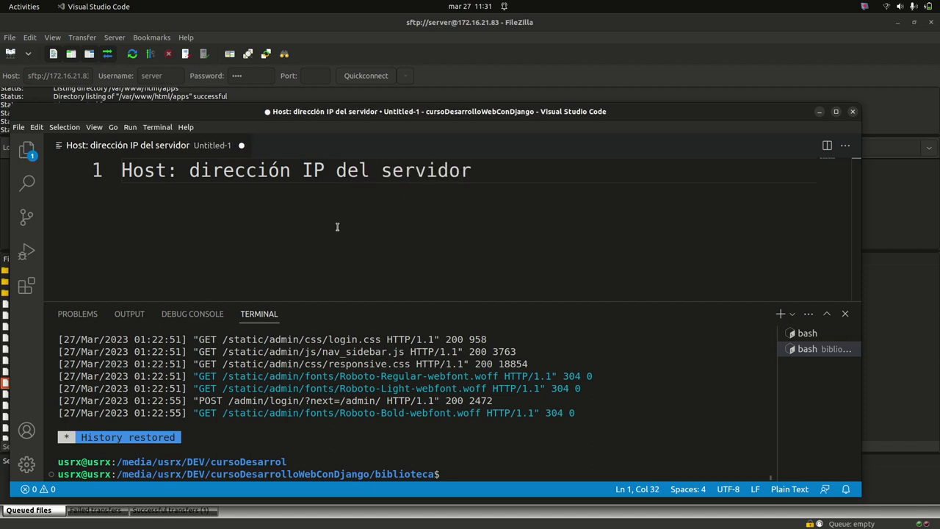
key("Return")
type("Username ¿")
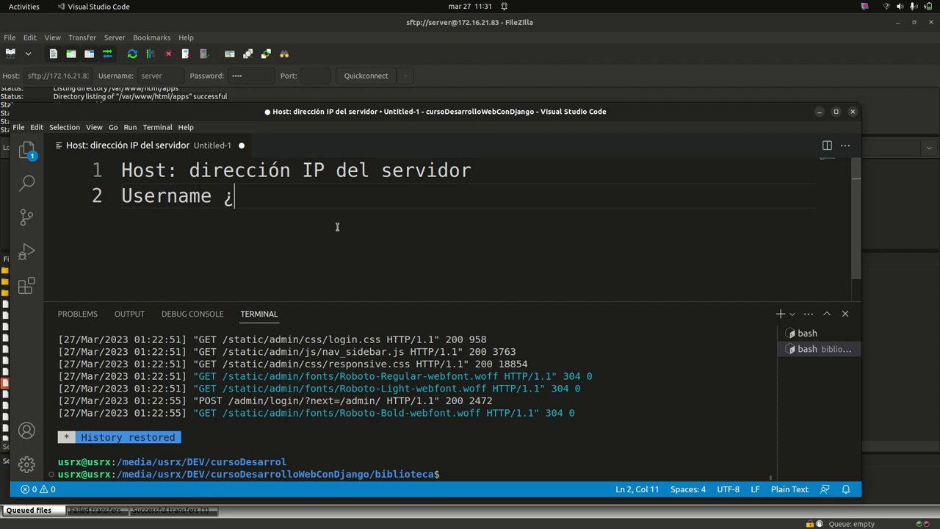
key("BackSpace")
type(": Usuario del")
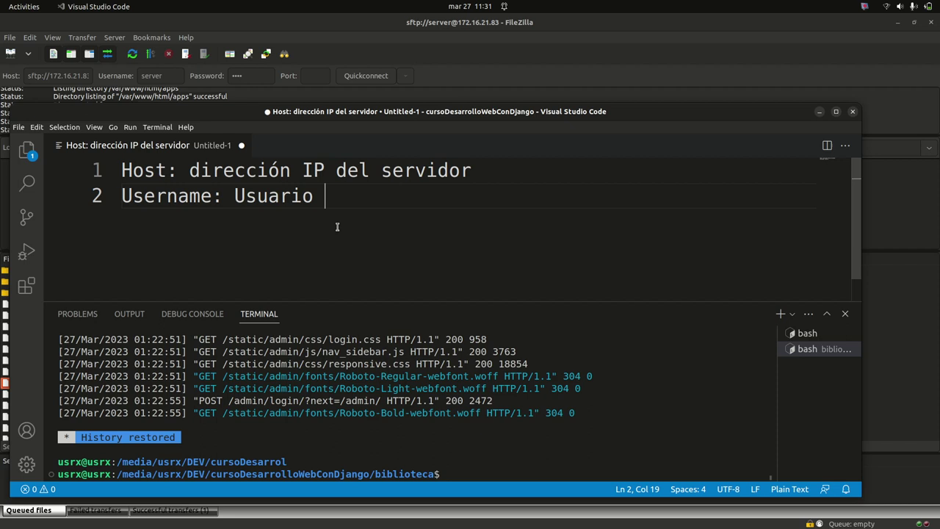
key("BackSpace")
key("BackSpace")
type("l Ser")
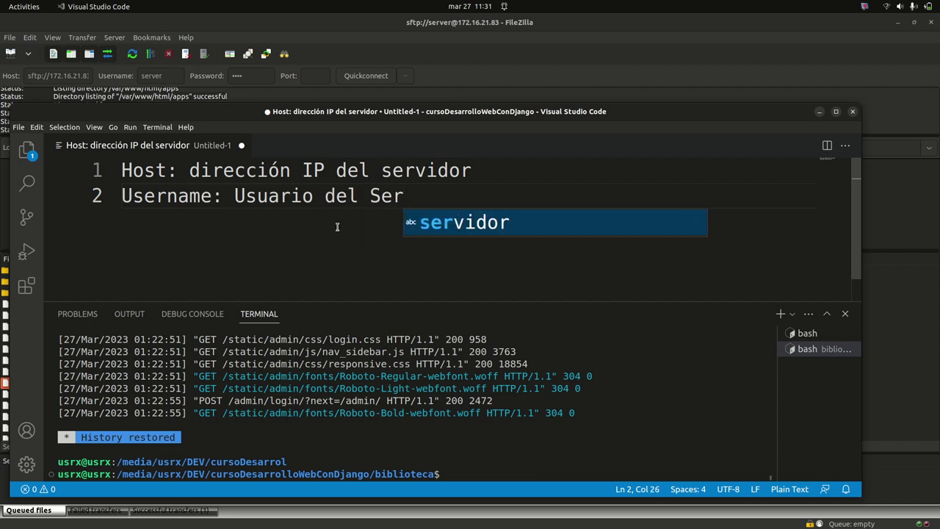
key("Tab")
Capitalize Servidor on both lines and Dirección on the Host line
key("Left")
key("Left")
key("Up")
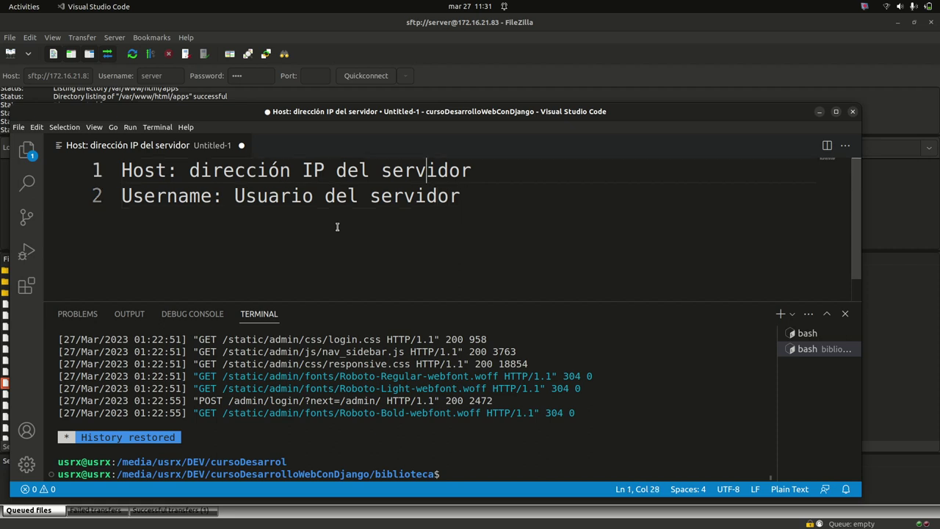
key("BackSpace")
type("S")
key("Down")
key("Left")
key("BackSpace")
type("S")
key("Up")
key("Left")
key("Left")
key("Left")
key("Left")
key("Left")
key("Left")
key("Left")
key("Left")
key("Left")
key("Left")
key("Left")
key("Left")
key("Left")
key("Left")
key("Left")
key("Left")
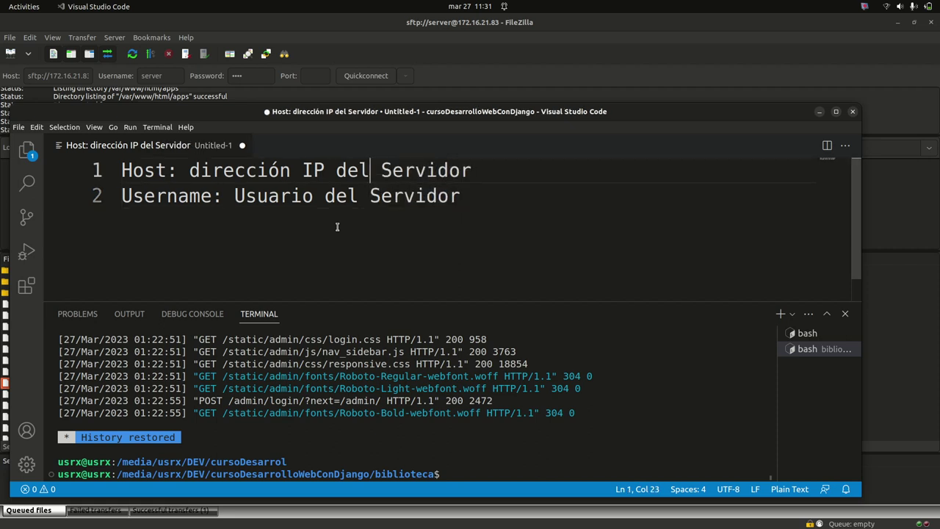
key("BackSpace")
type("D")
key("Down")
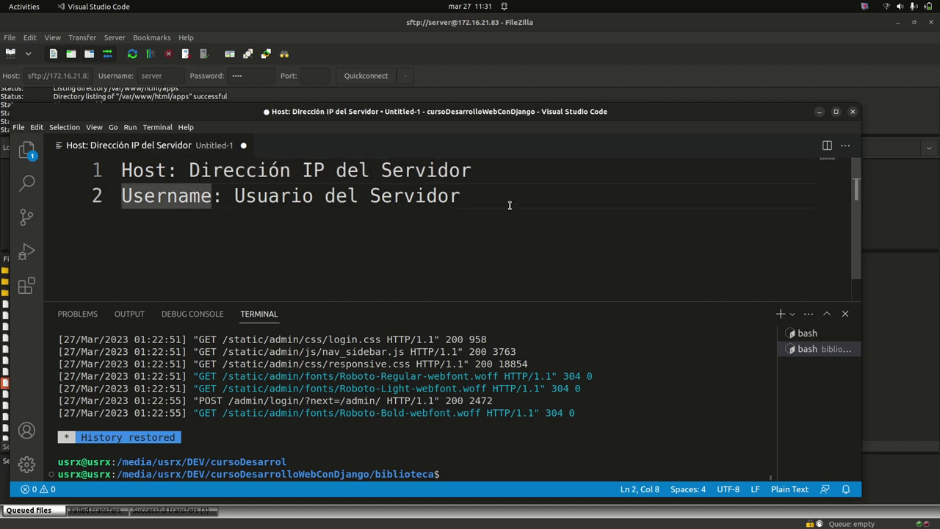
left_click(504, 189)
Add 'Password: Contraseña del usuario del Servidor' and 'Port: 22' lines, then shrink the terminal panel
key("Return")
type("Pa")
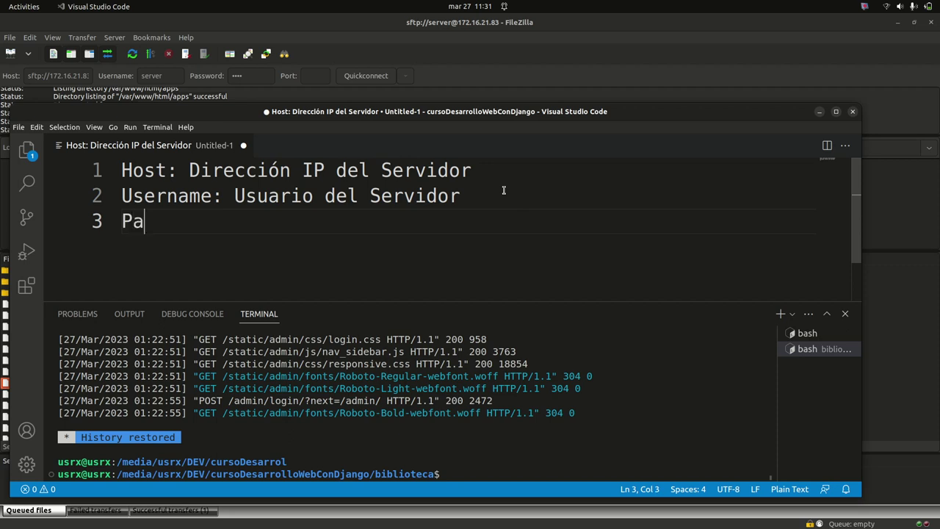
type("ssword:")
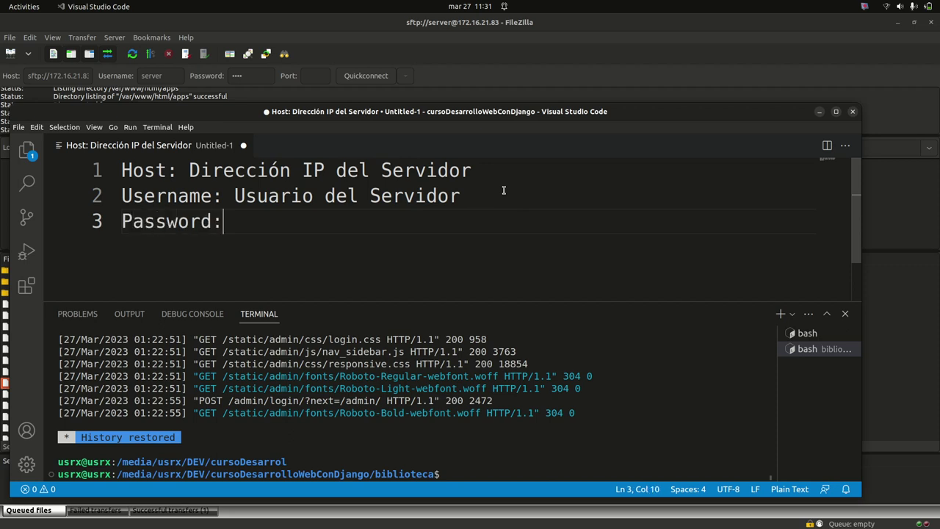
type(" Contraseña del us")
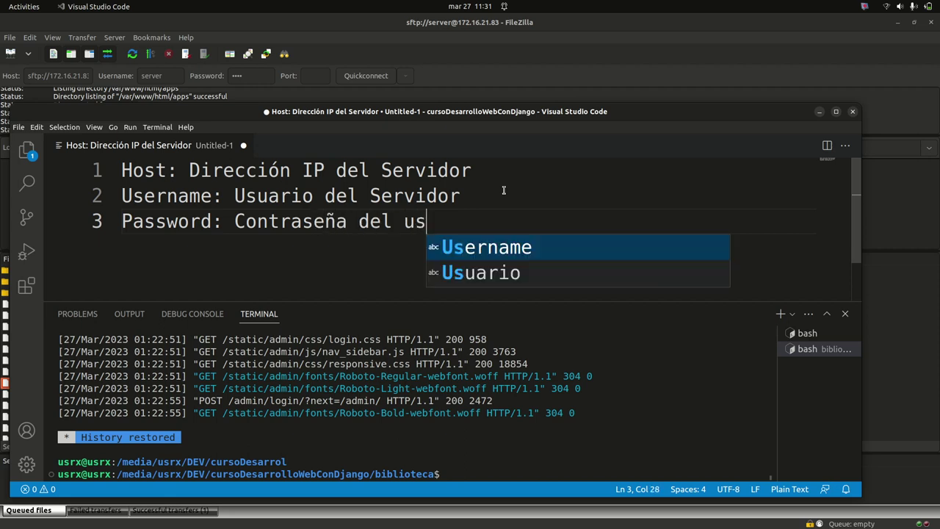
type("uario del Servidor")
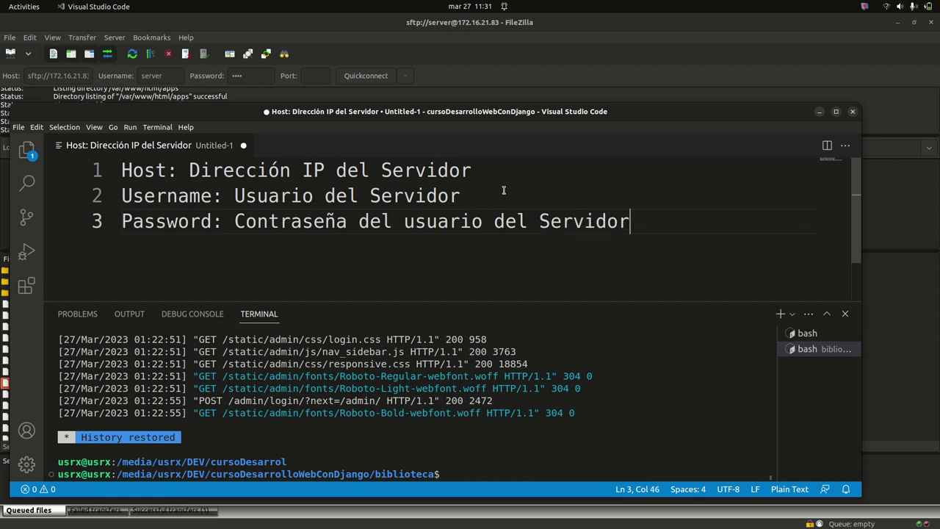
key("Return")
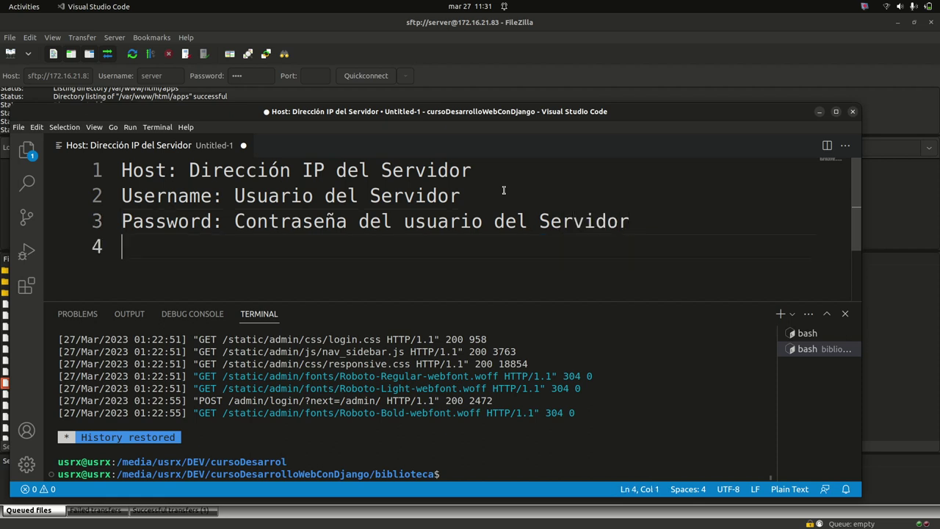
type("Posr")
key("BackSpace")
key("BackSpace")
type("r")
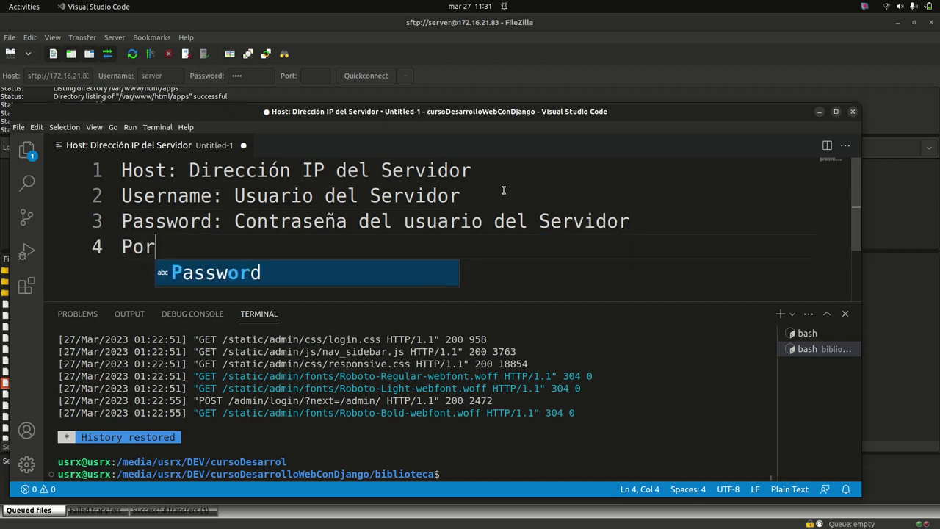
type("t: 22")
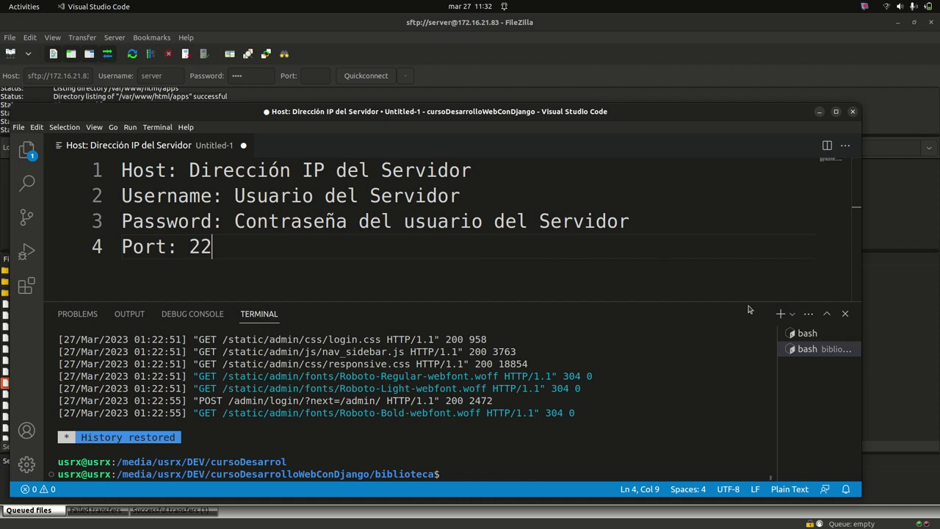
left_click_drag(750, 301, 738, 427)
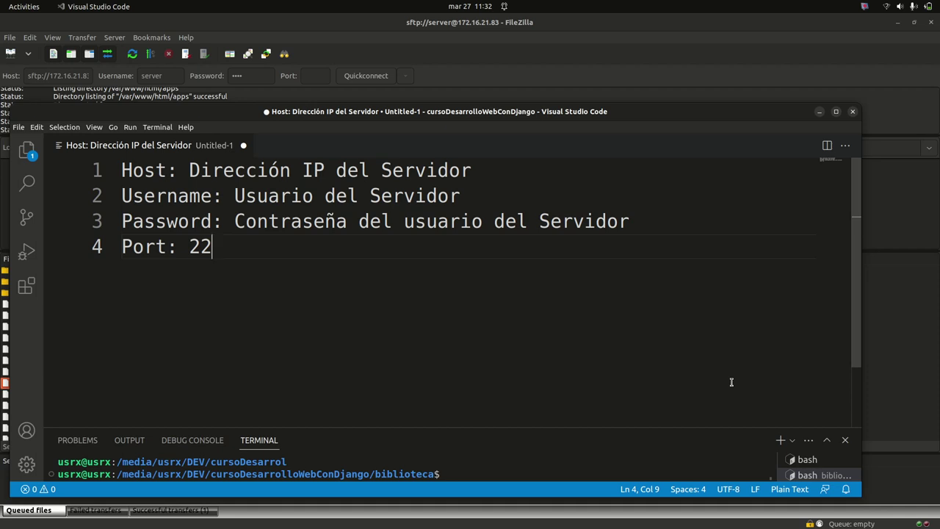
Review the notes by selecting the password description, port 22 and all lines, then minimize the editor
scroll(579, 288, "up", 2, "ctrl")
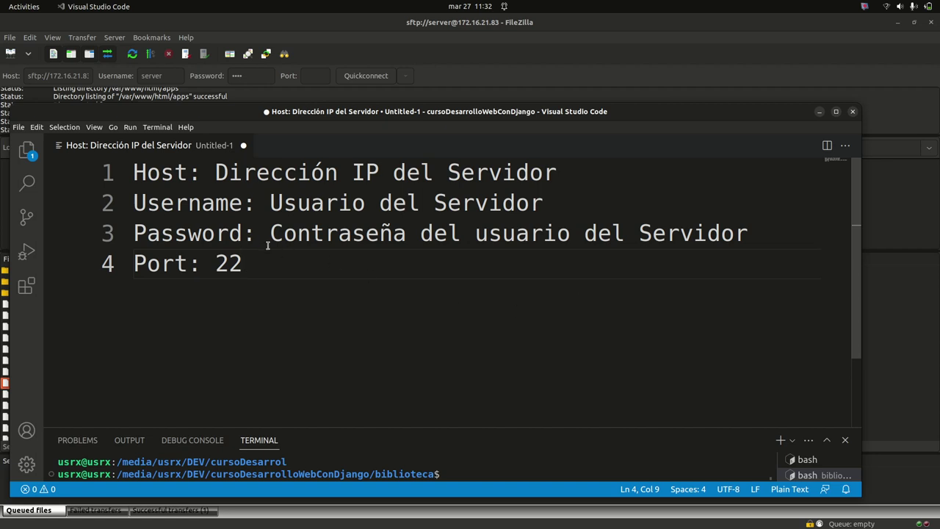
left_click_drag(270, 234, 757, 224)
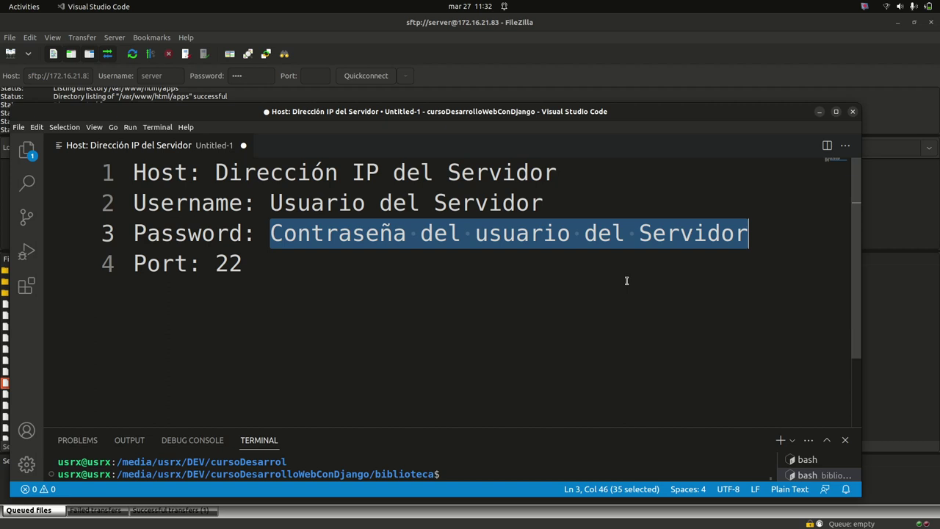
double_click(221, 262)
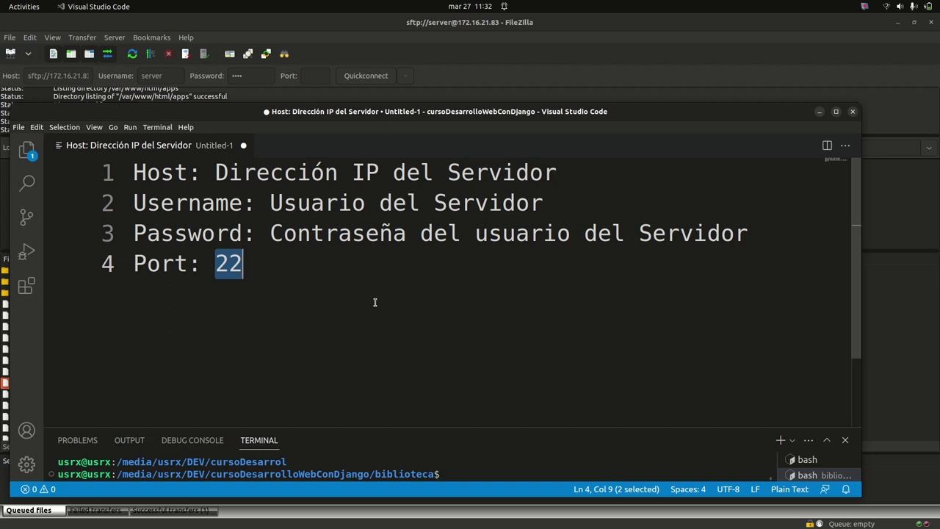
left_click(374, 302)
key("ctrl+a")
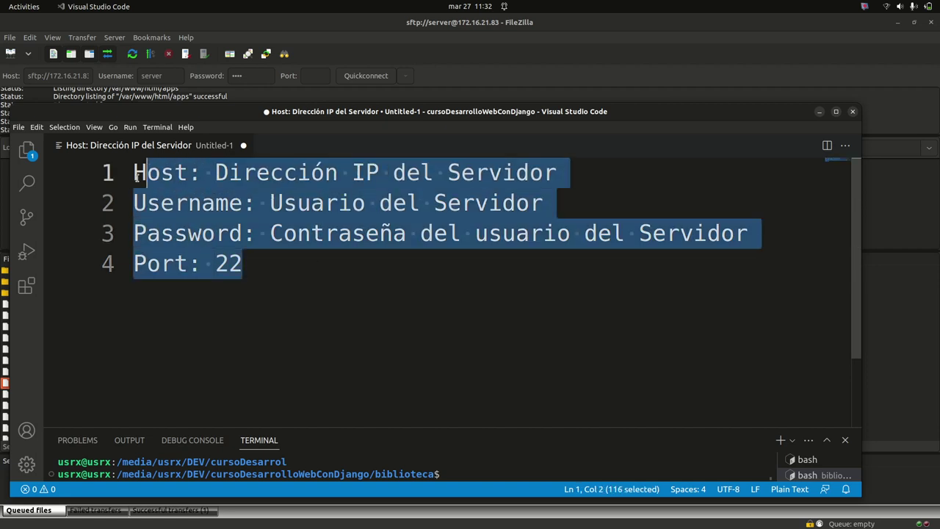
left_click(419, 310)
left_click(820, 112)
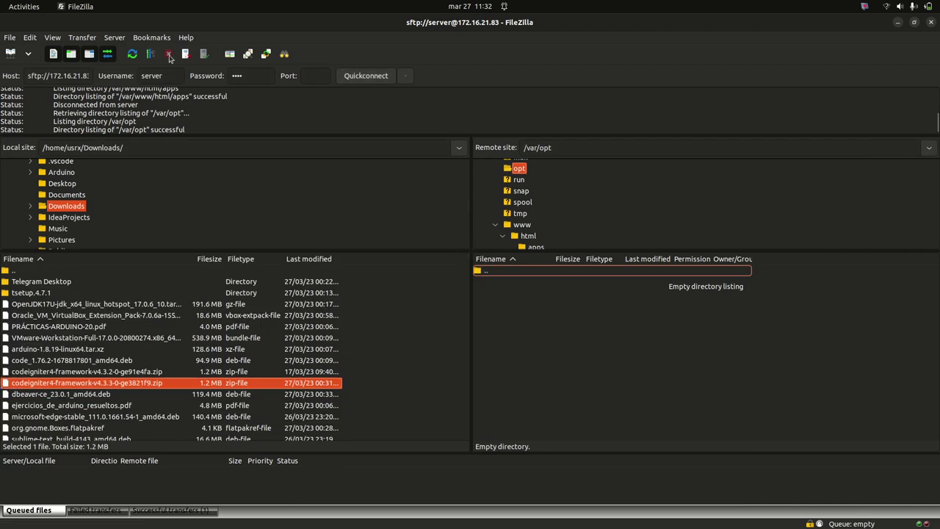
Open the local Arduino folder, open and close Site Manager, and disconnect from the SFTP server
left_click(381, 174)
scroll(234, 208, "up", 2)
left_click(10, 38)
left_click(10, 38)
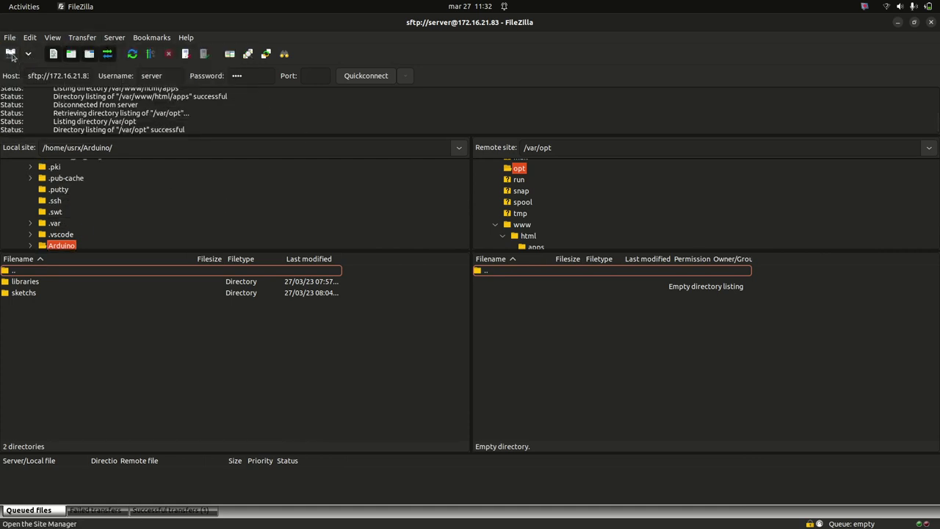
left_click(11, 57)
left_click(718, 404)
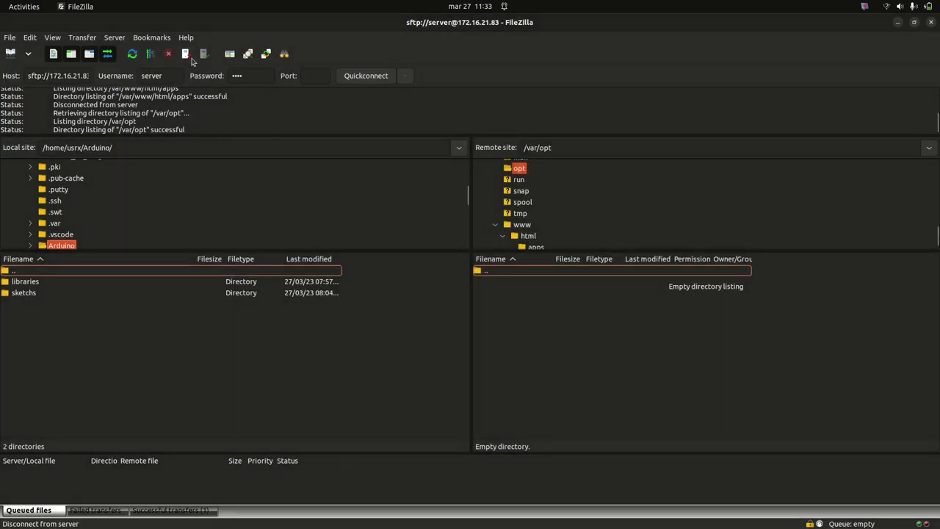
left_click(185, 55)
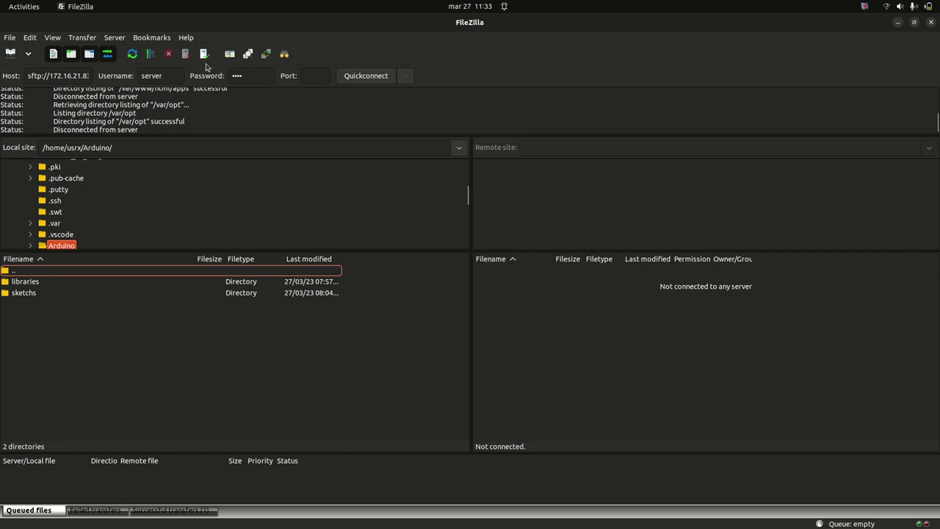
Select FileZilla's host address and switch windows until the server terminal is in front
triple_click(79, 76)
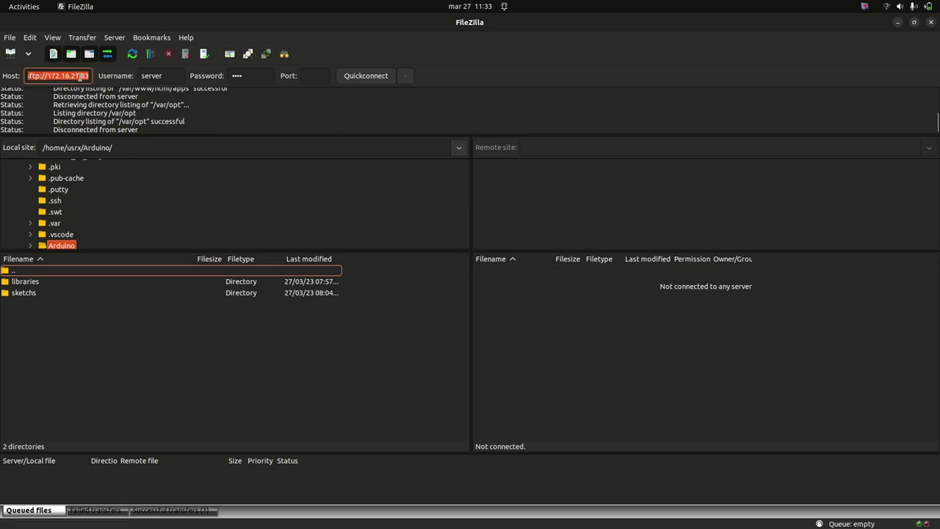
key("alt+Tab")
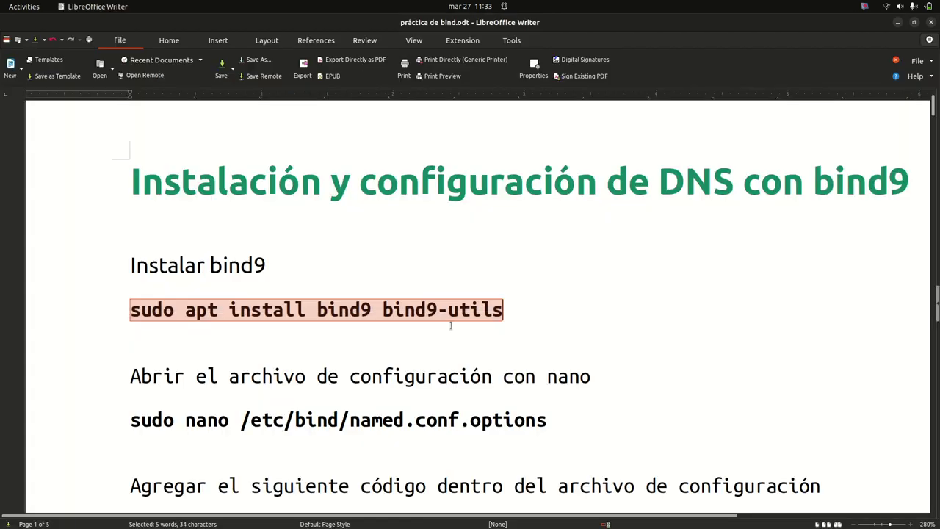
key("alt+Tab")
mouse_move(1, 187)
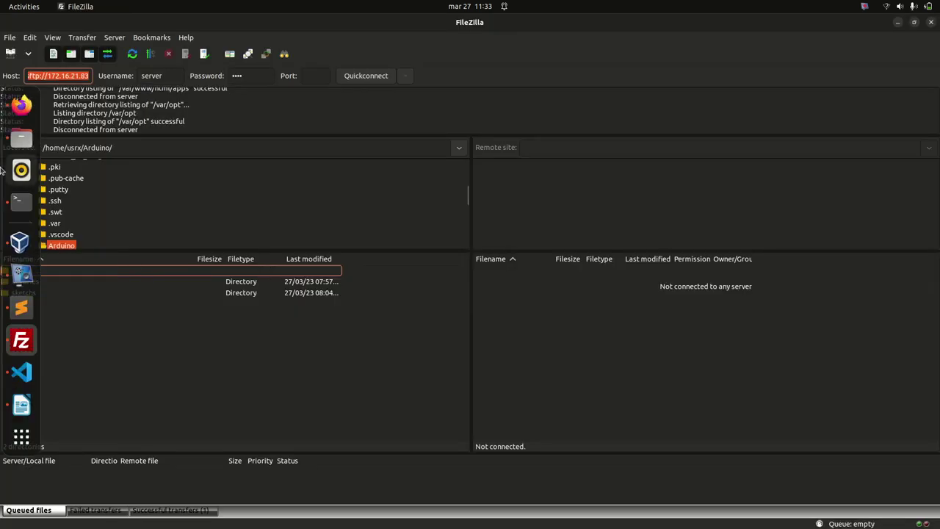
left_click(21, 372)
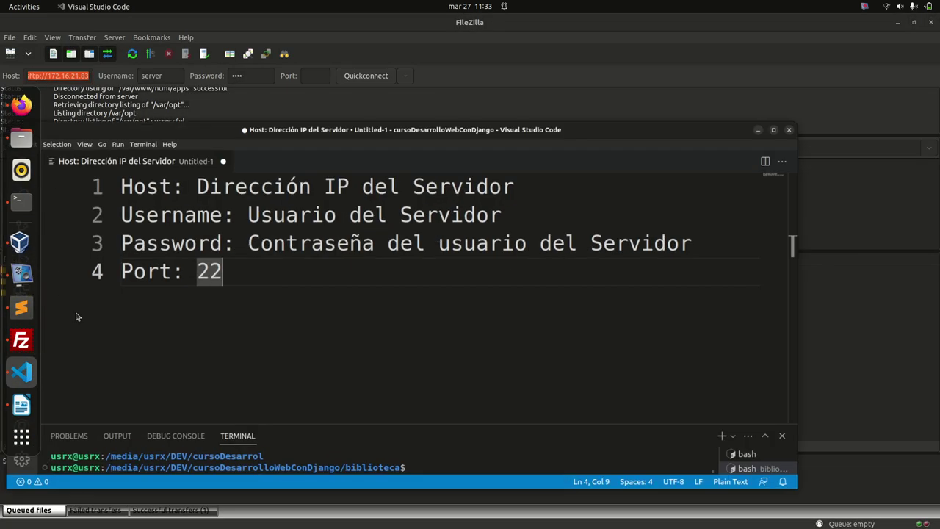
key("alt+Tab")
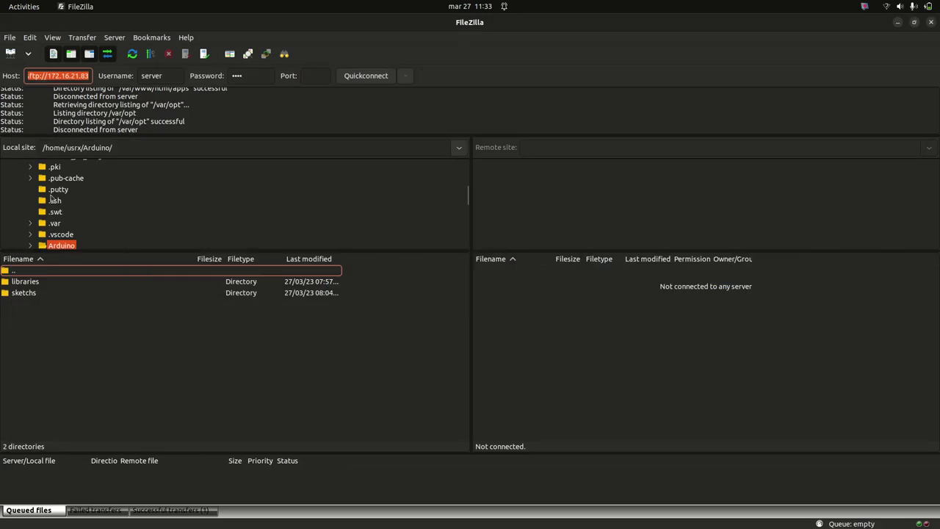
mouse_move(2, 220)
left_click(21, 207)
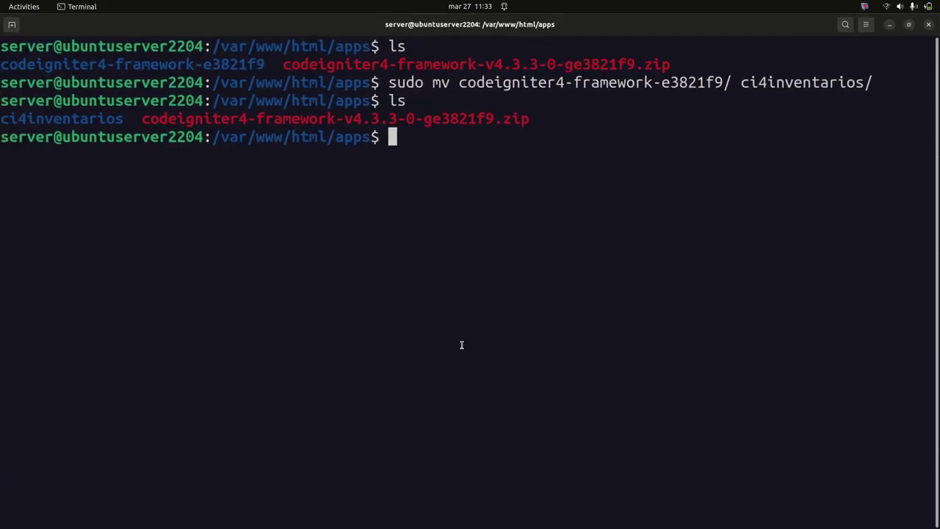
Run ifconfig and copy the server IP address 172.16.21.83
type("ifconfig")
key("Return")
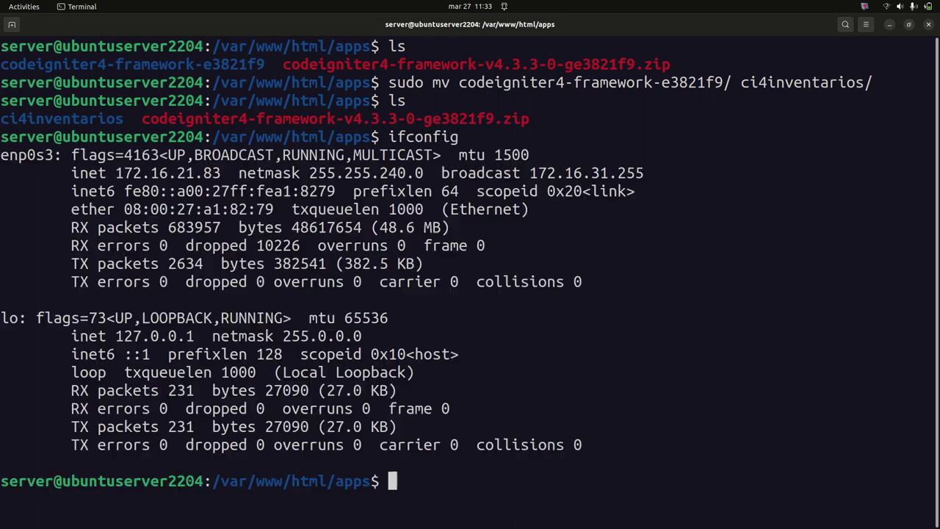
left_click_drag(116, 174, 221, 176)
right_click(218, 179)
left_click(236, 197)
Paste 172.16.21.83 into FileZilla's Host field, replacing the old value
key("alt+Tab")
left_click(65, 74)
triple_click(73, 76)
key("ctrl+v")
left_click(168, 75)
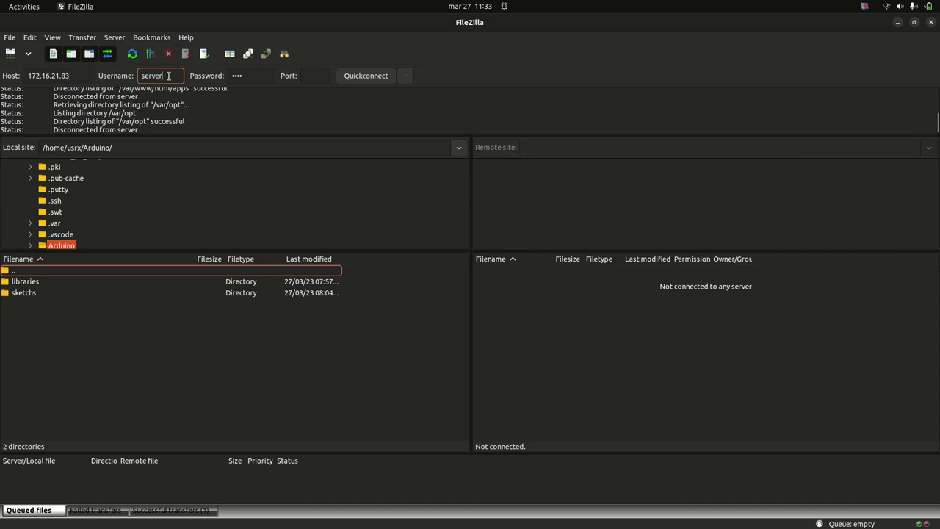
Select the username, replace the saved password, and connect to 172.16.21.83
double_click(175, 77)
double_click(246, 76)
type("s")
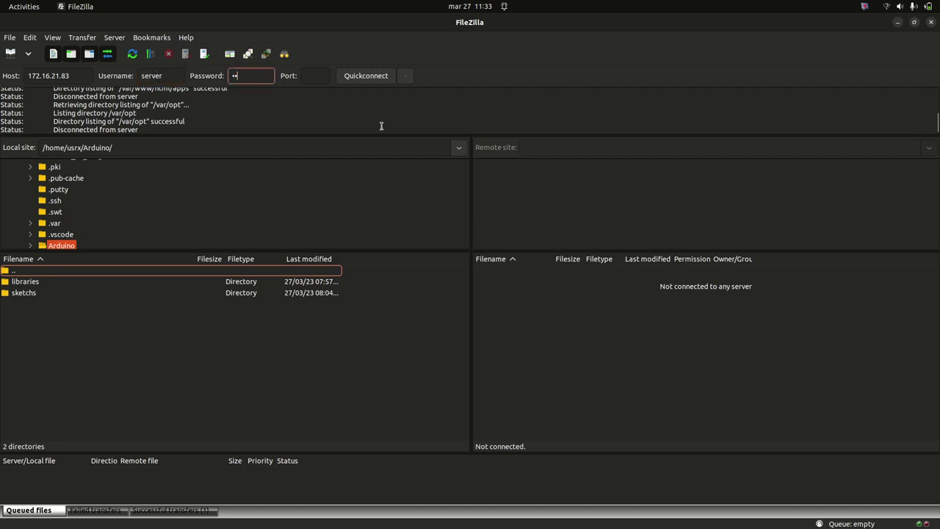
key("Tab")
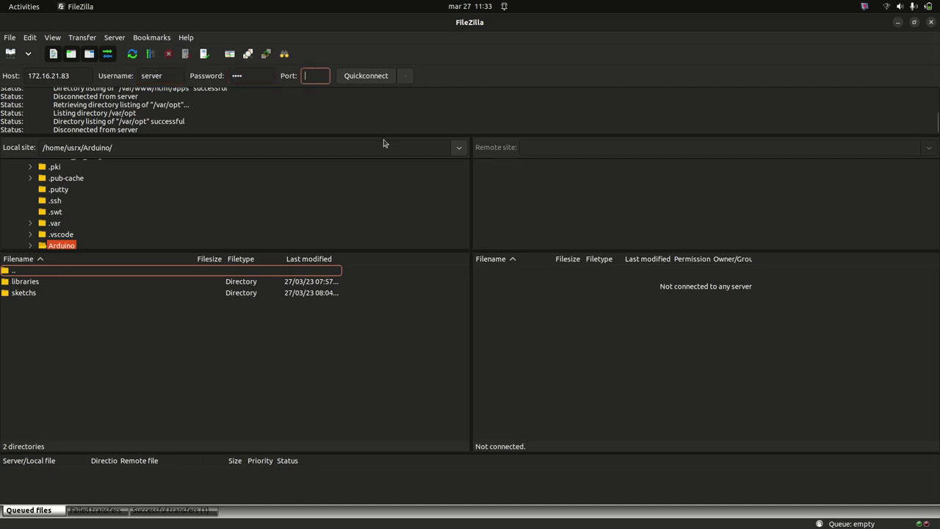
left_click(374, 76)
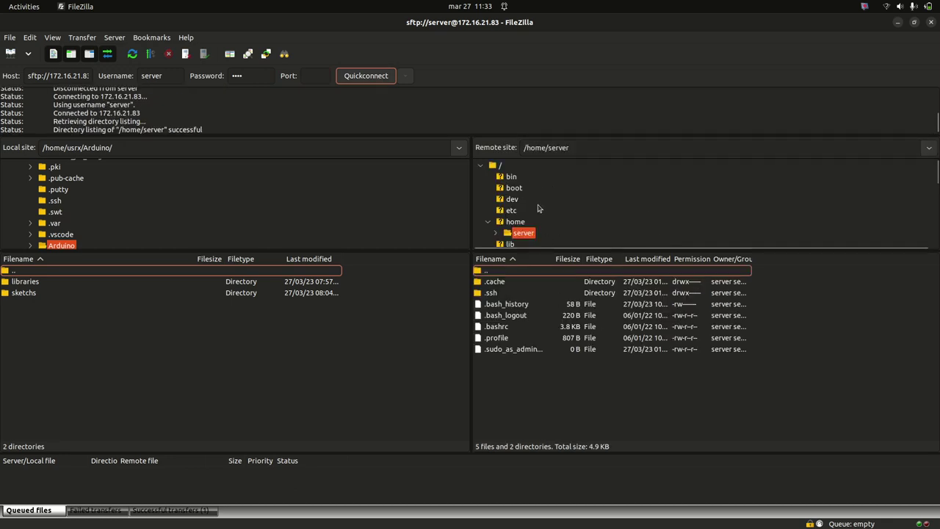
Browse the remote home folders, then open the server's root '/' directory
left_click(499, 222)
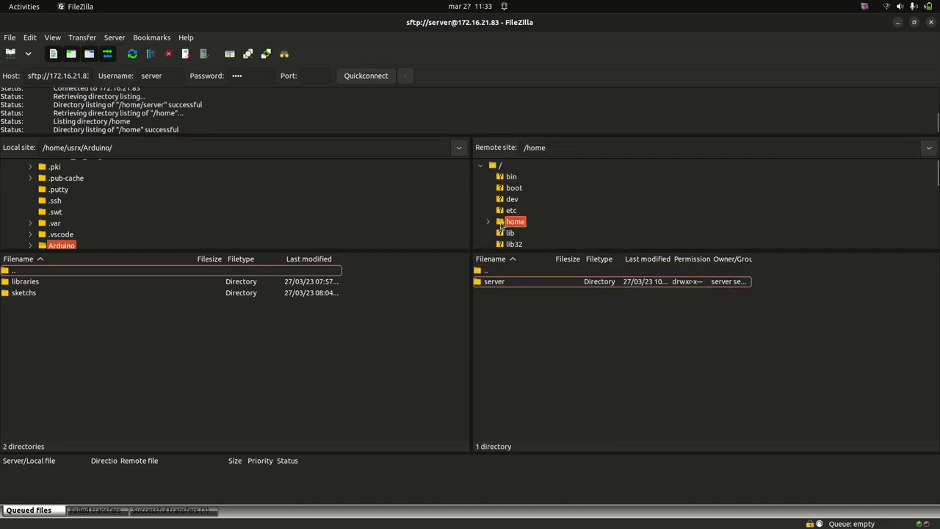
left_click(514, 233)
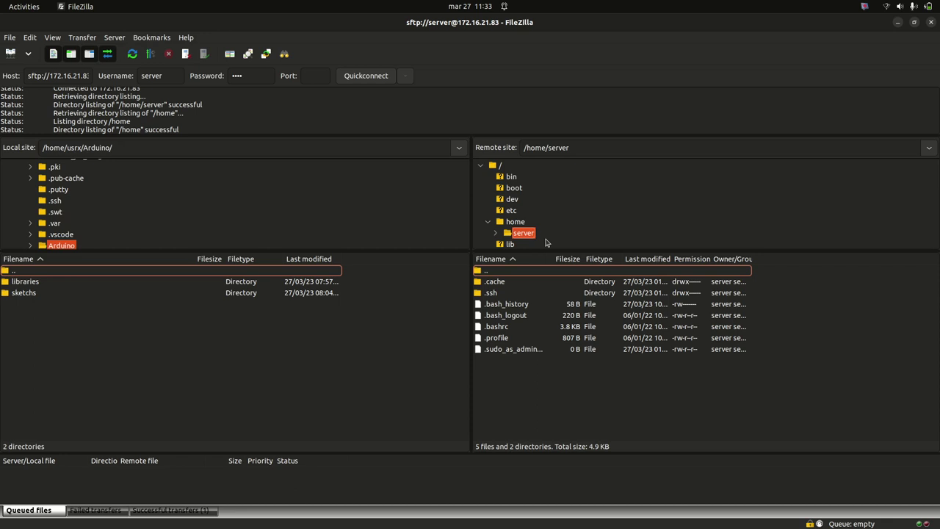
left_click(488, 222)
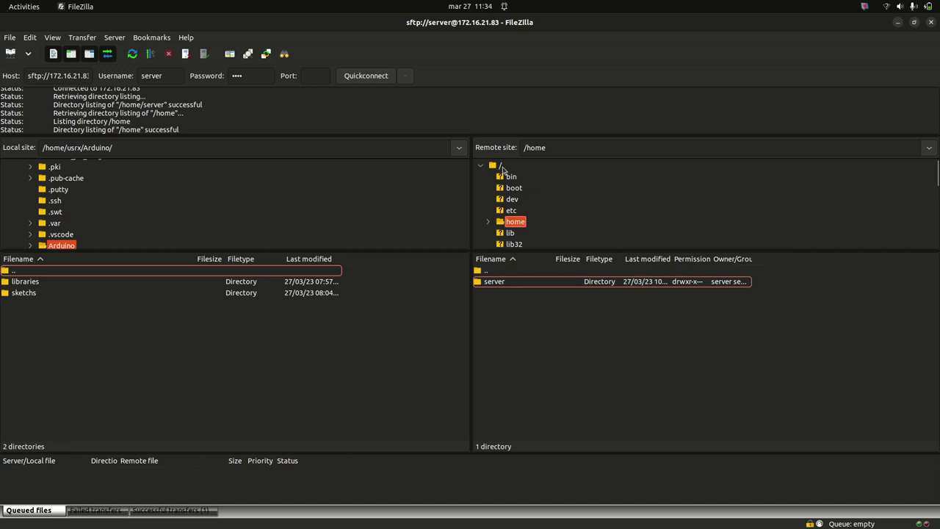
left_click(502, 166)
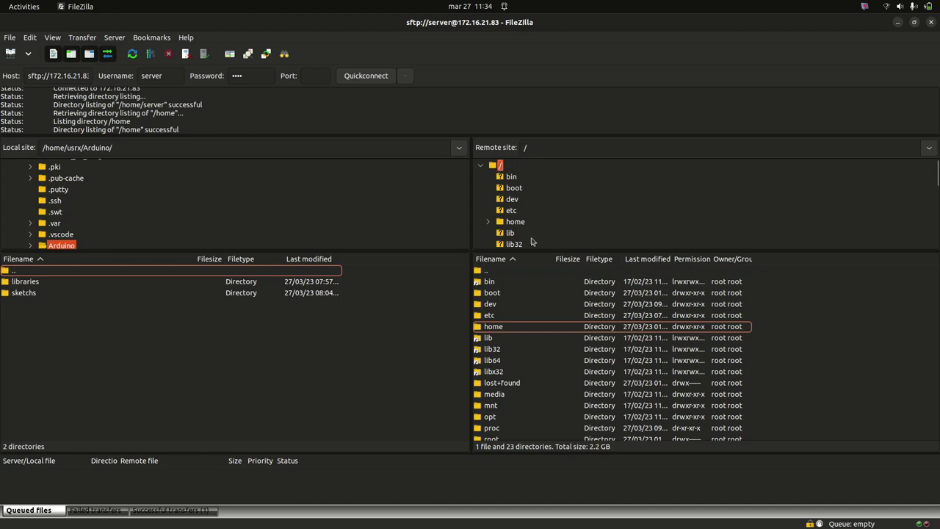
Browse FileZilla's remote pane through var, www and html to apps, then minimize FileZilla
scroll(576, 351, "down", 3)
scroll(563, 395, "up", 4)
scroll(555, 335, "down", 4)
scroll(548, 361, "up", 1)
scroll(548, 352, "down", 1)
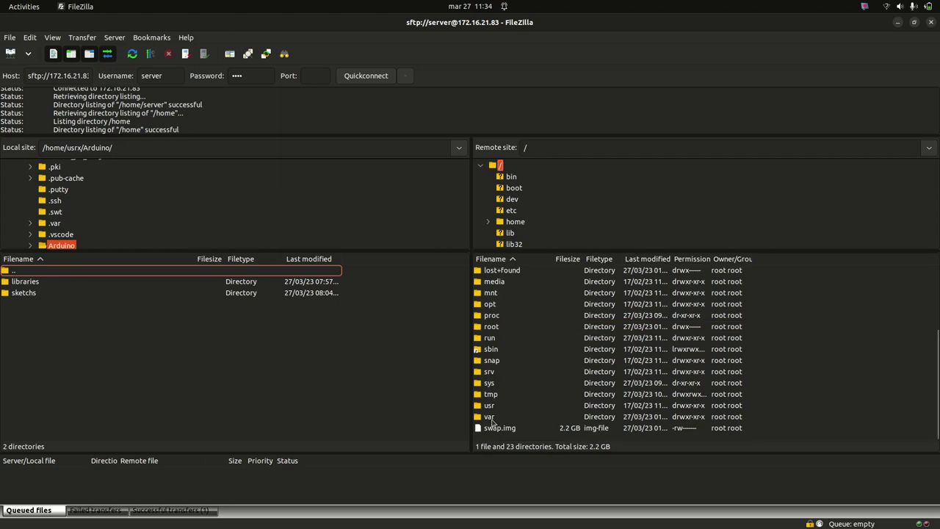
left_click(491, 419)
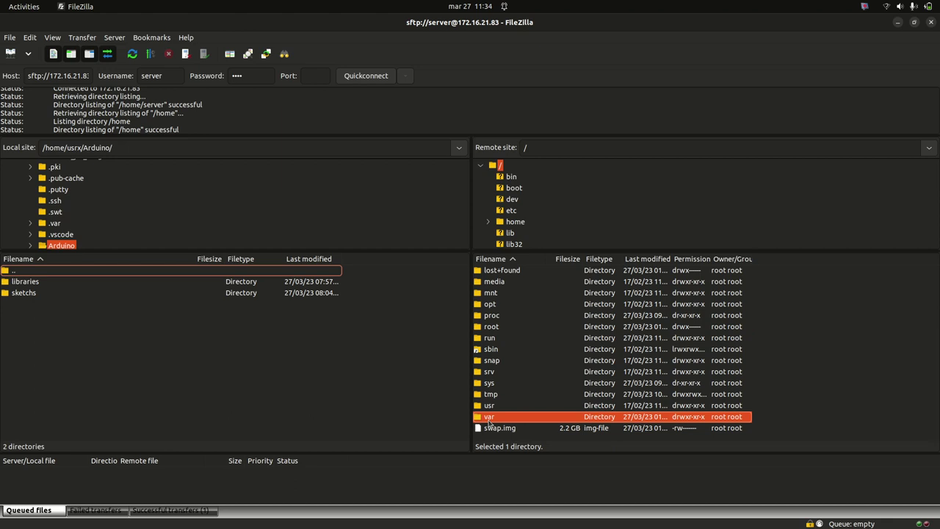
double_click(489, 417)
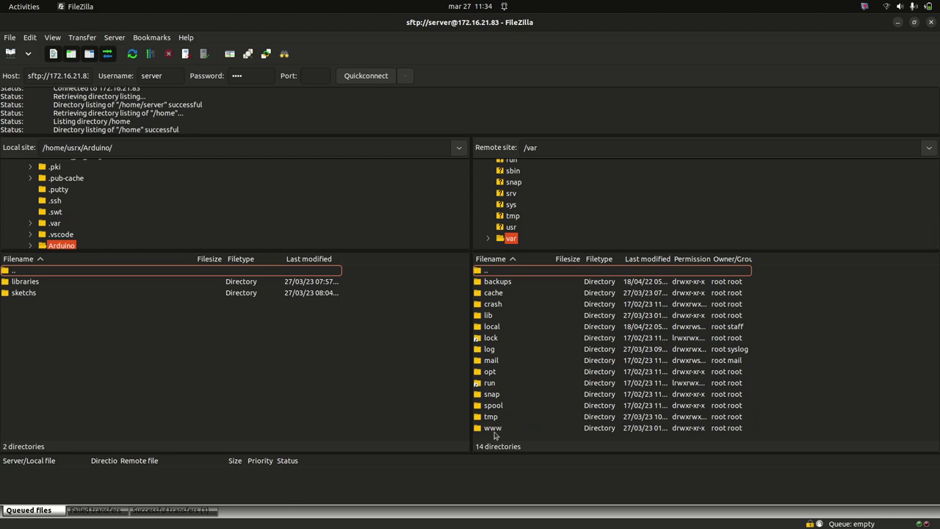
double_click(492, 428)
double_click(497, 285)
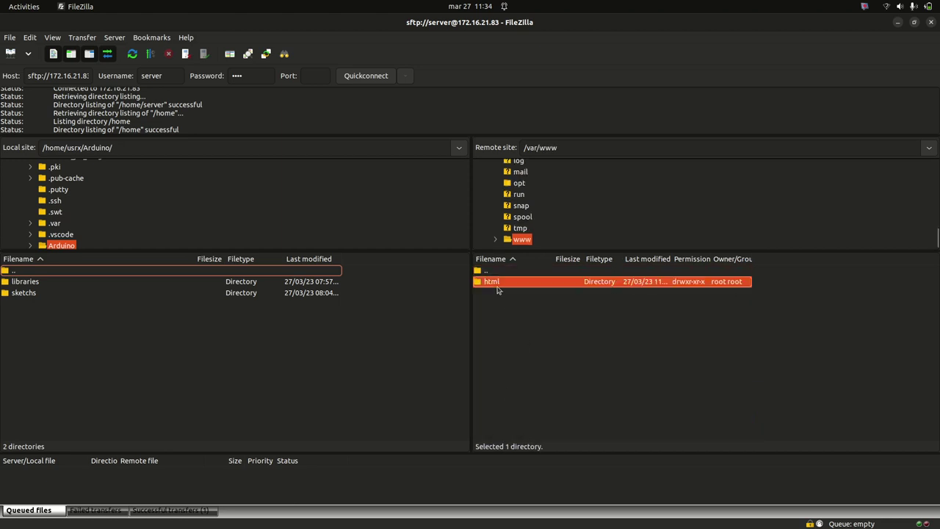
double_click(499, 282)
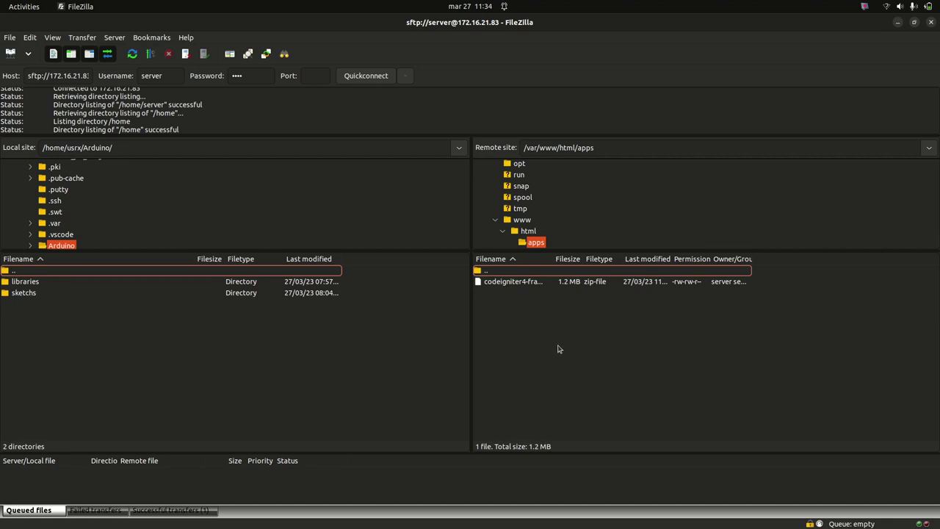
mouse_move(2, 209)
left_click(897, 22)
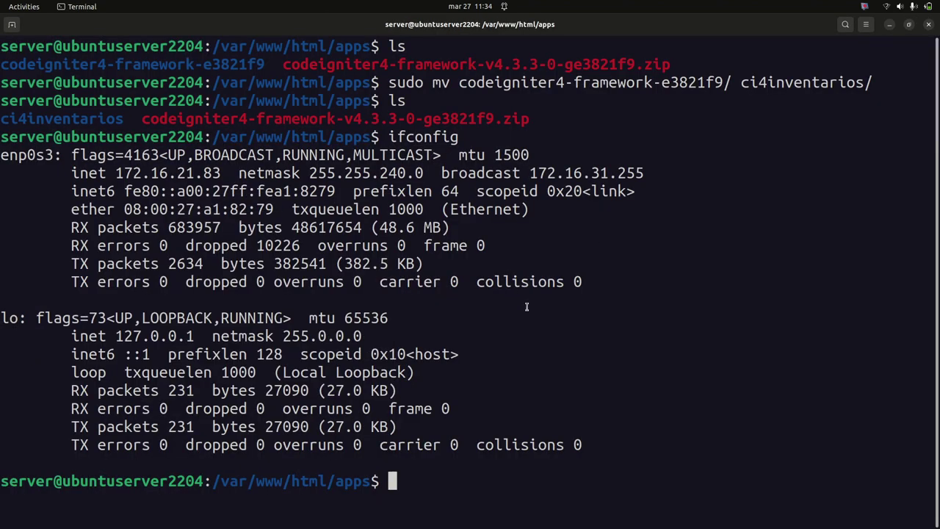
Clear the terminal and run composer --version, confirming Composer 2.2.6
type("clear")
key("Return")
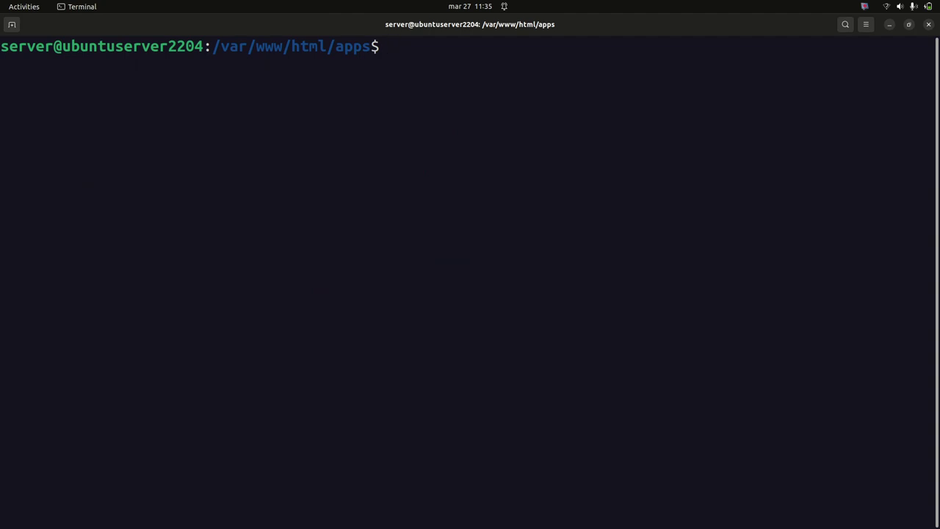
type("co")
key("BackSpace")
key("BackSpace")
type("compose")
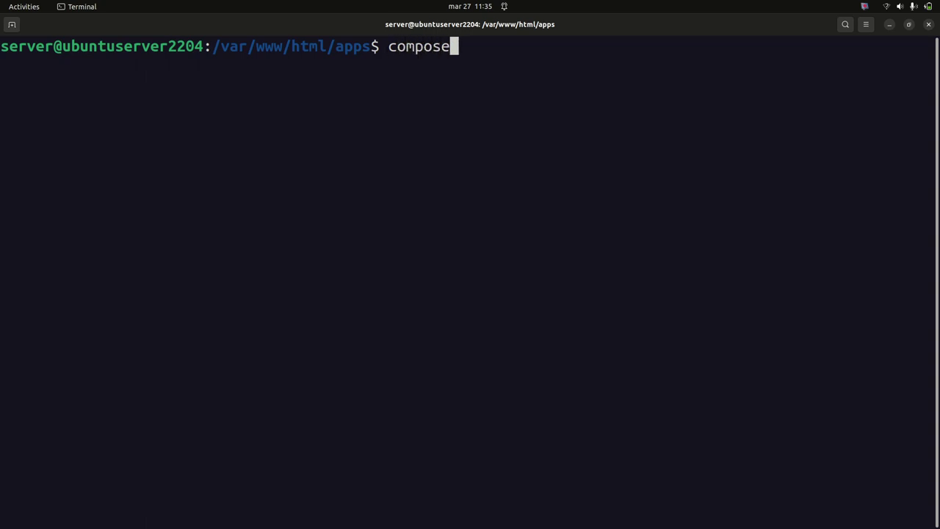
type("r --version")
key("Return")
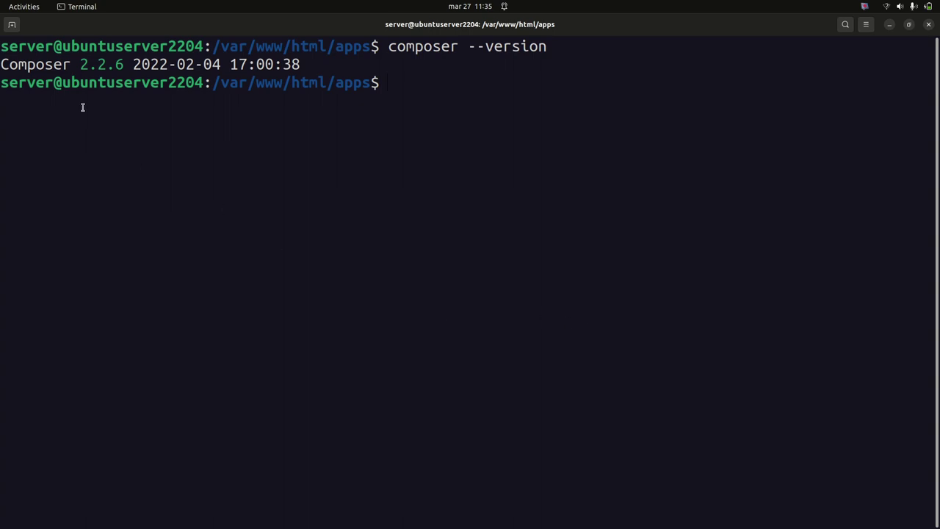
left_click_drag(78, 64, 119, 65)
left_click(514, 84)
Run composer create-project codeigniter4/appstarter ci4app and select the command text
type("composer ")
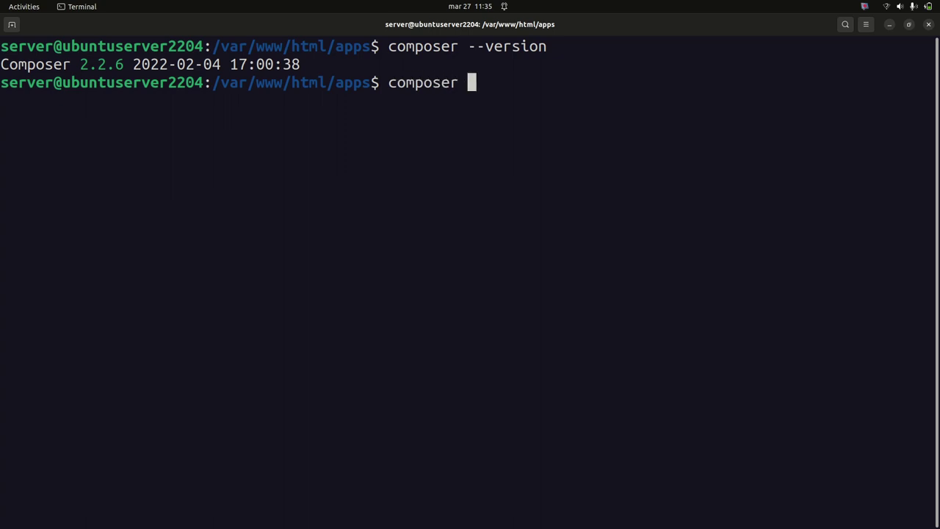
type("create-prohec")
key("BackSpace")
key("BackSpace")
key("BackSpace")
type("jhect")
key("BackSpace")
key("BackSpace")
key("BackSpace")
key("BackSpace")
type("ect ")
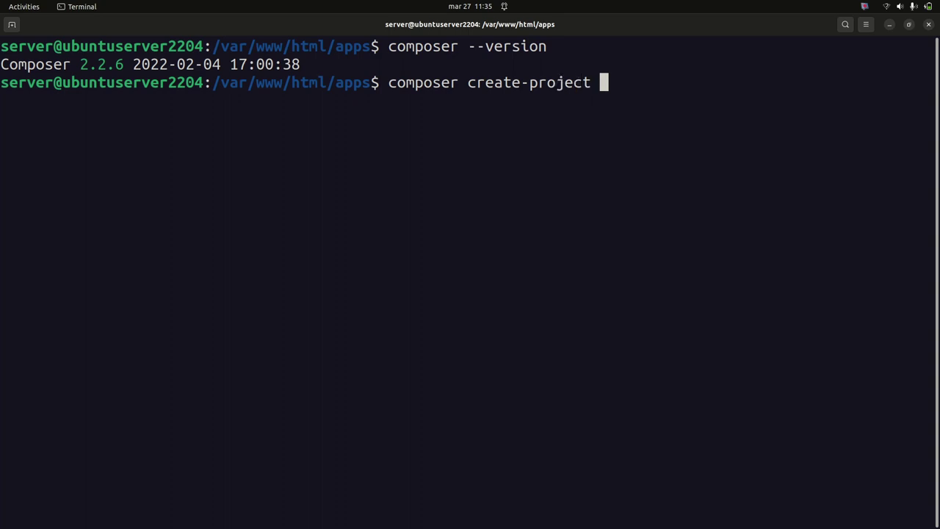
type("codeigniter")
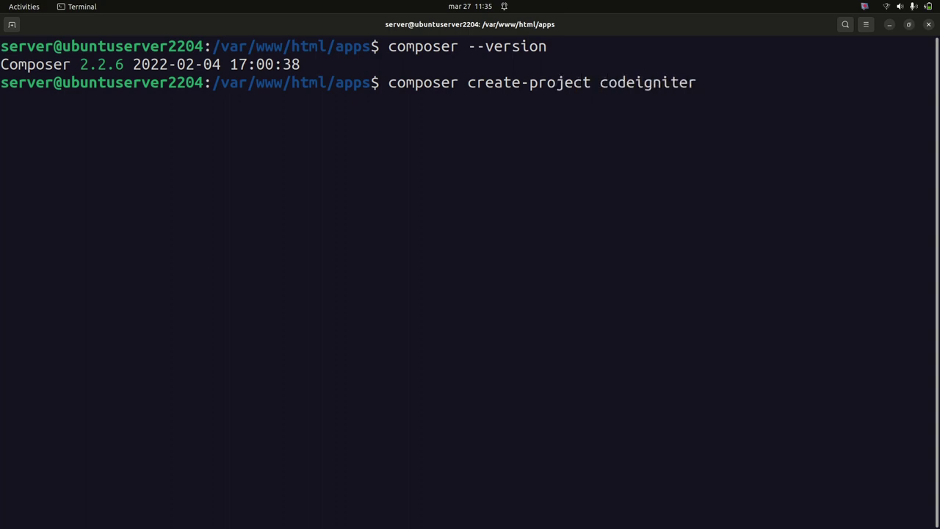
type("4/appstarter")
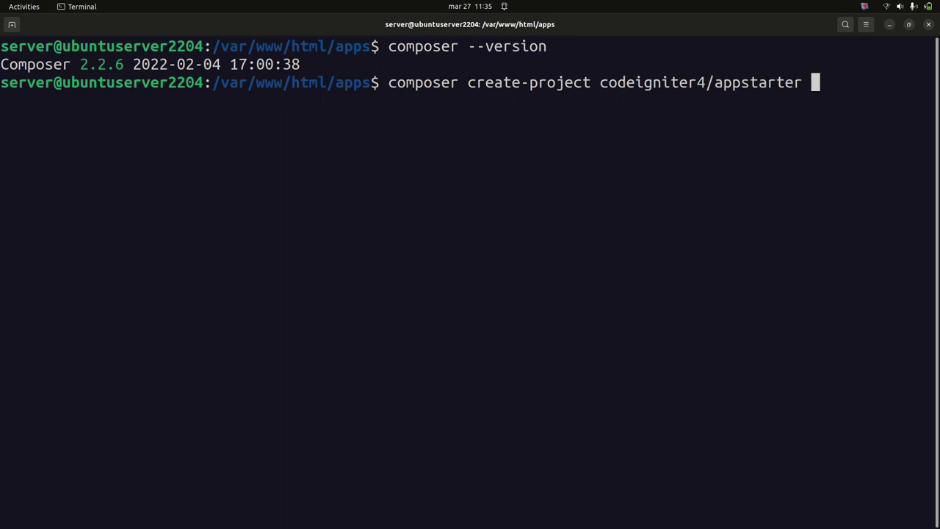
key("BackSpace")
type("ci4app")
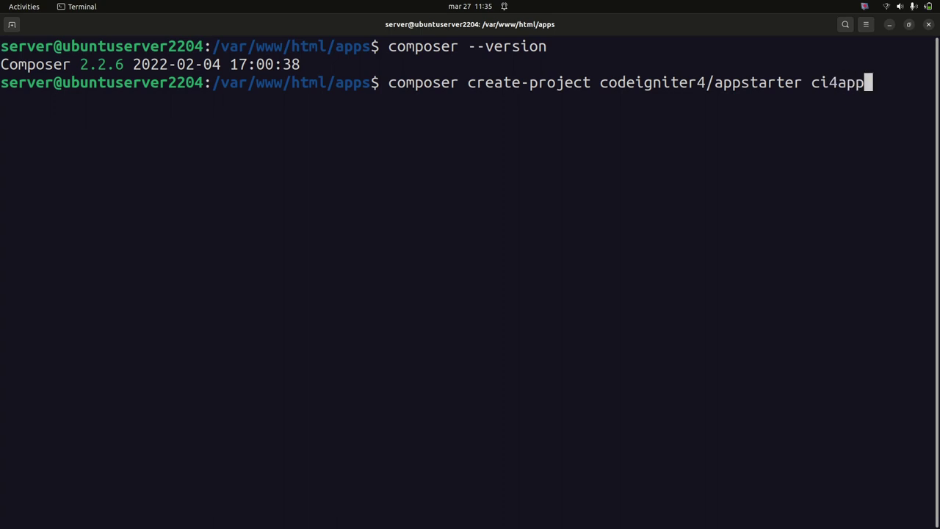
key("Return")
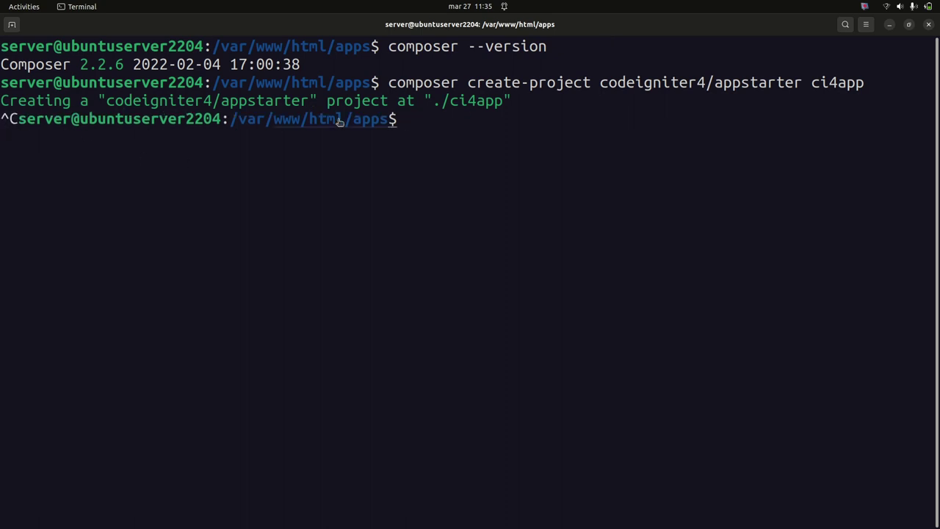
left_click_drag(388, 82, 861, 83)
Copy the create-project command and paste it into the VS Code notes on line 6
right_click(859, 82)
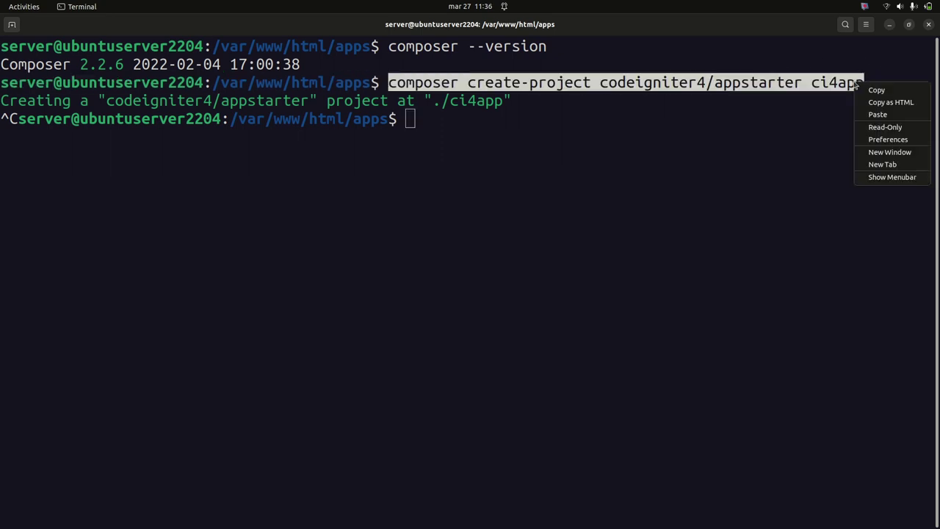
left_click(876, 90)
mouse_move(2, 96)
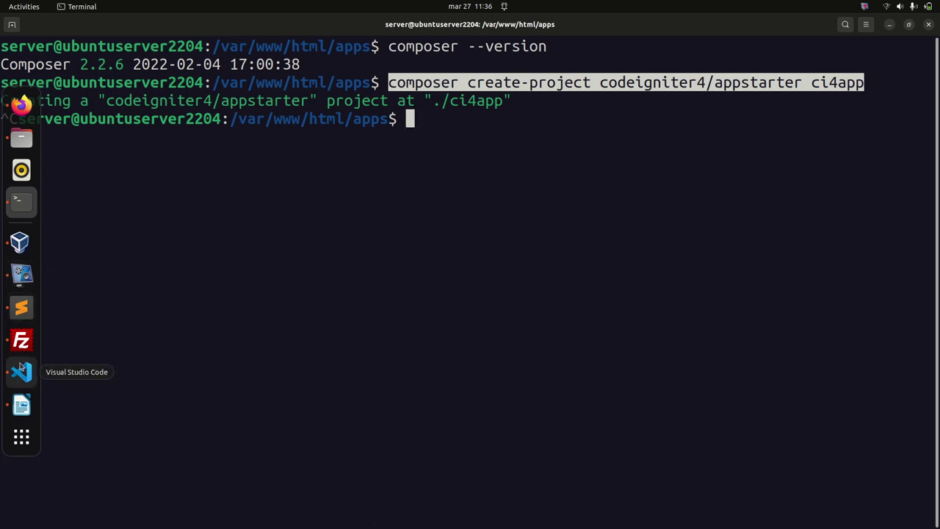
left_click(21, 370)
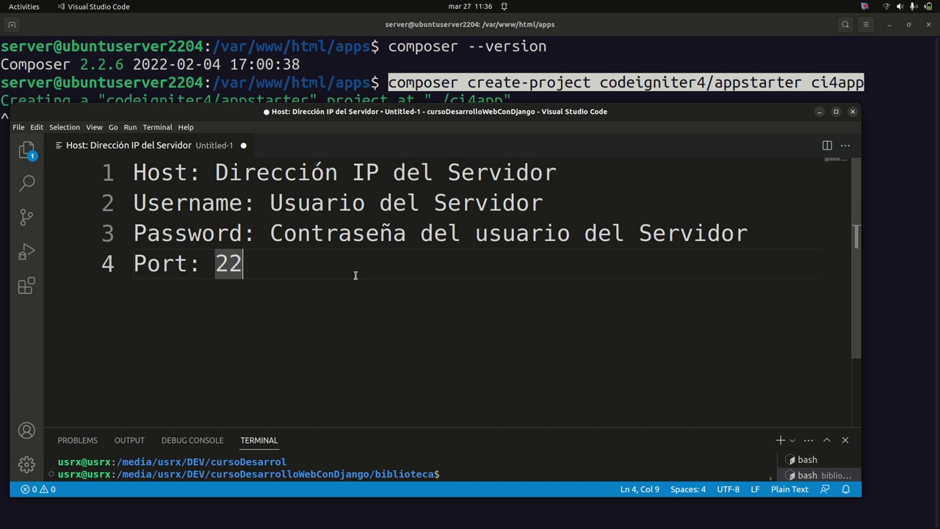
key("Return")
key("Return")
key("ctrl+v")
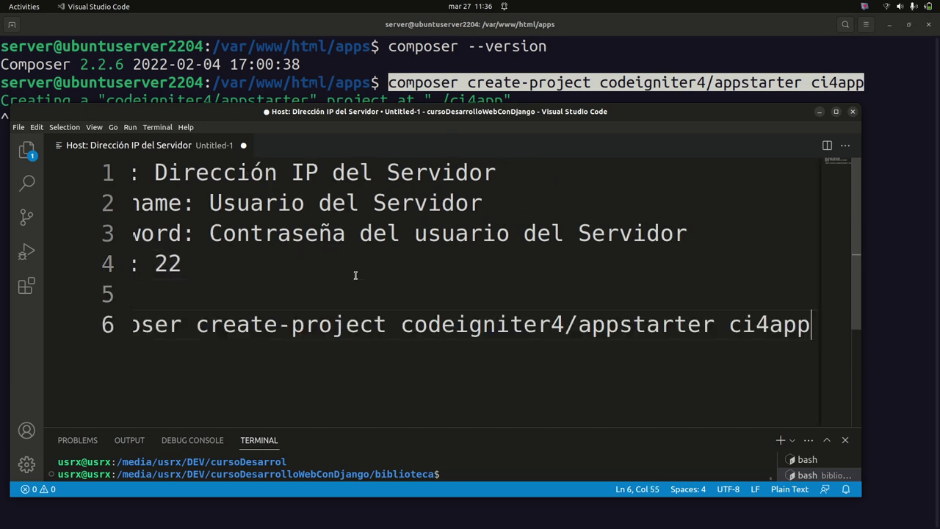
Maximize VS Code, review the pasted composer command on line 6, then minimize it
key("super+Up")
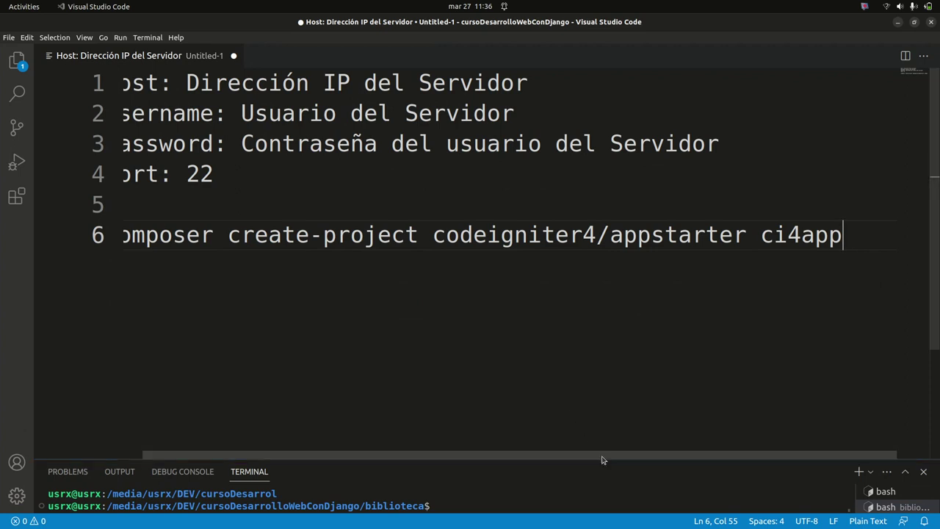
left_click_drag(596, 460, 539, 462)
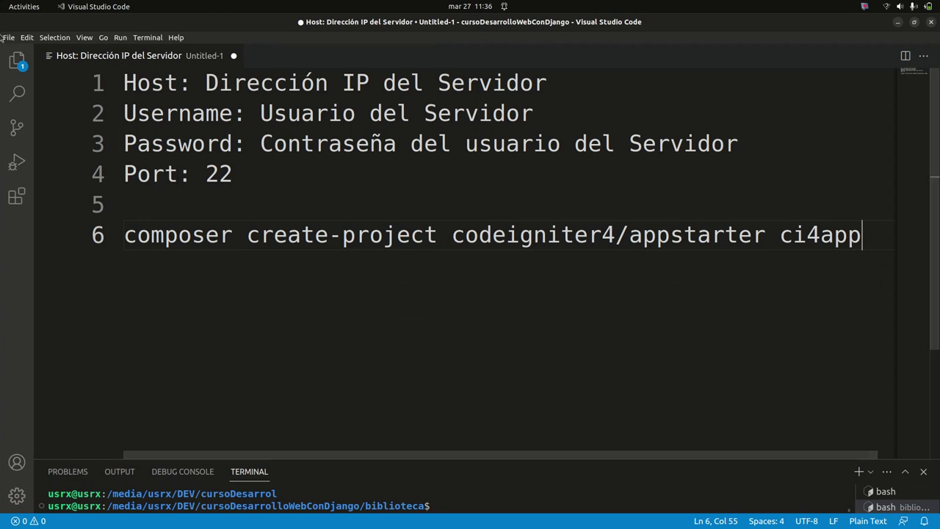
mouse_move(3, 367)
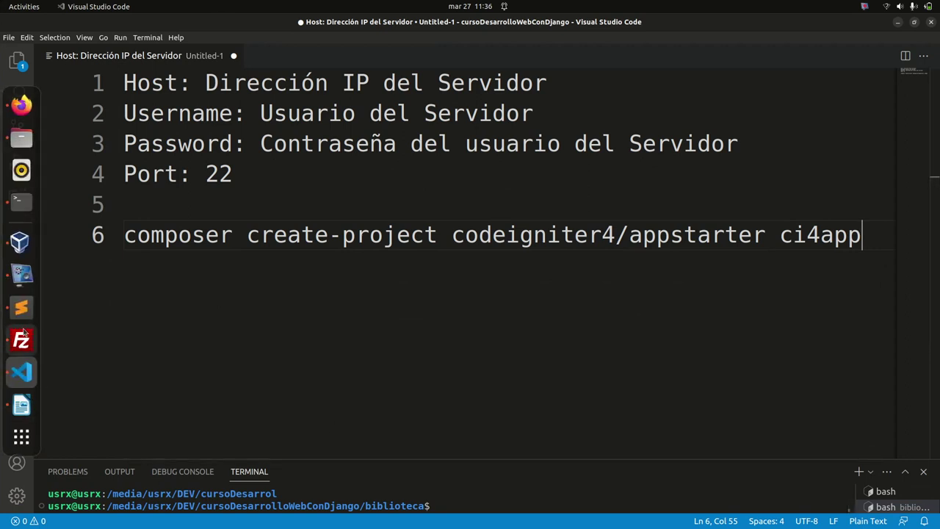
left_click(21, 274)
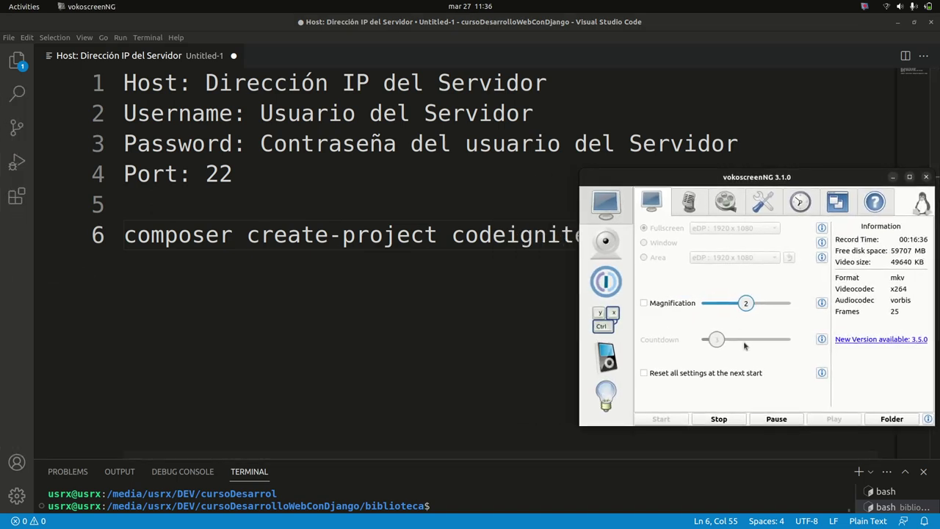
left_click(770, 419)
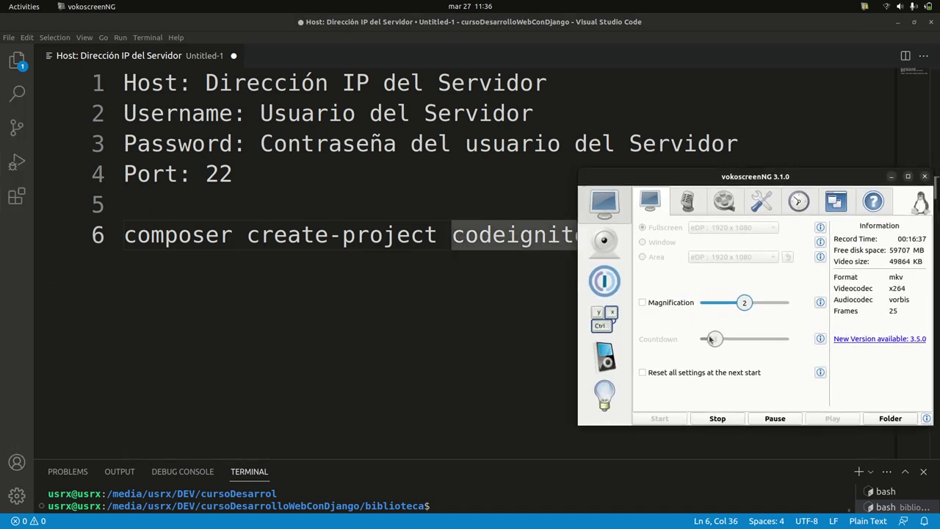
left_click(890, 177)
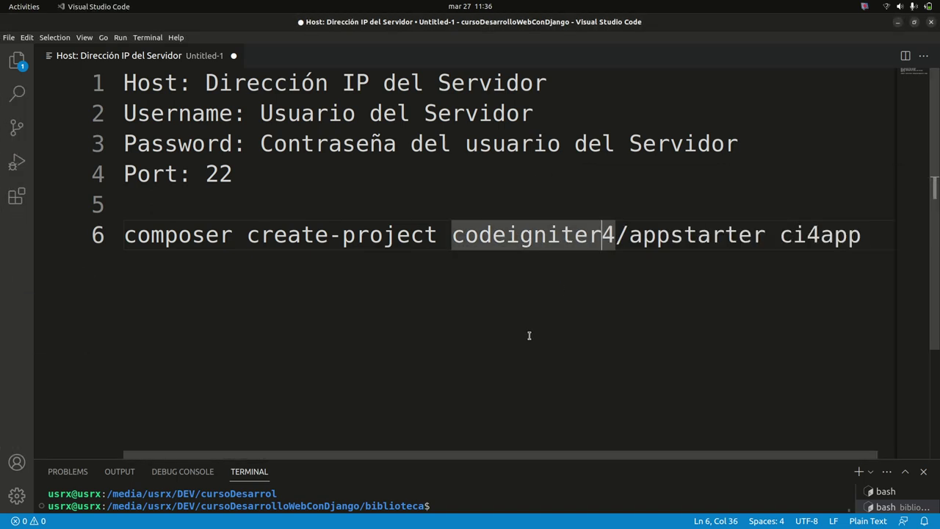
left_click_drag(129, 235, 893, 241)
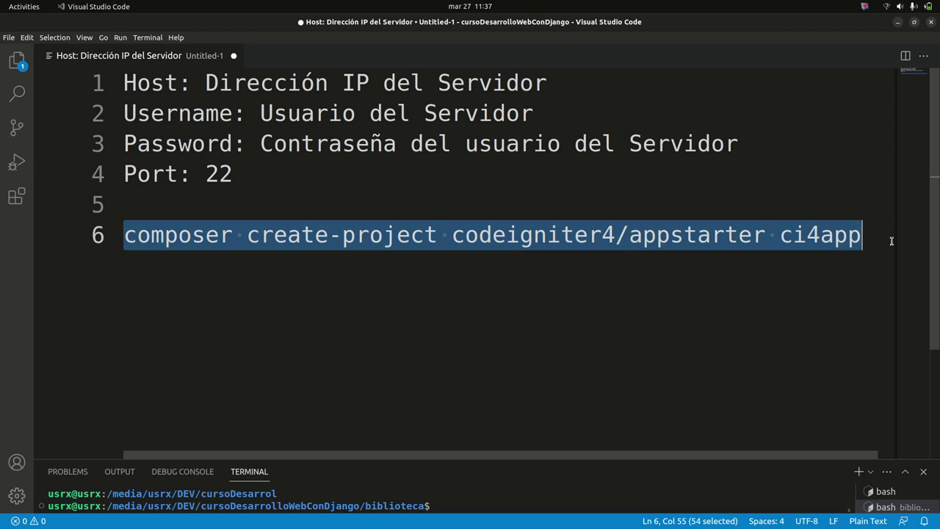
left_click(727, 236)
left_click(763, 207)
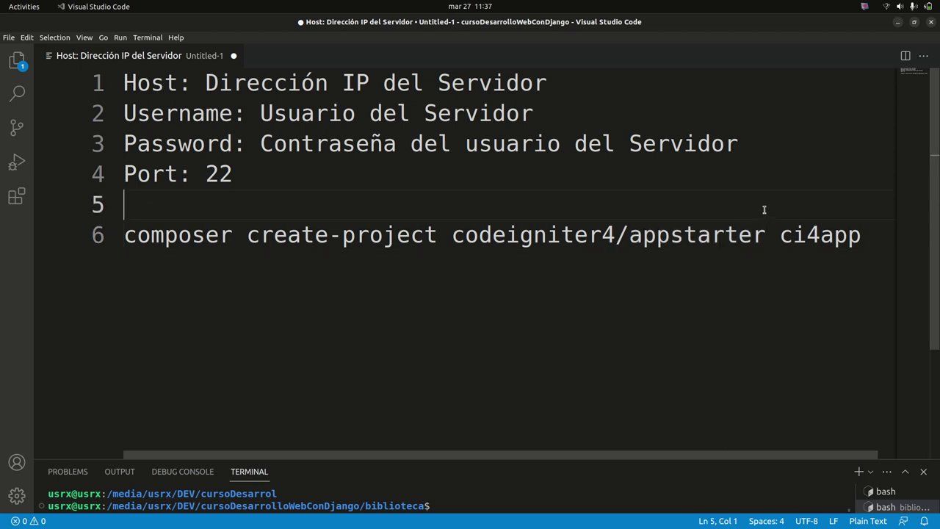
left_click(897, 23)
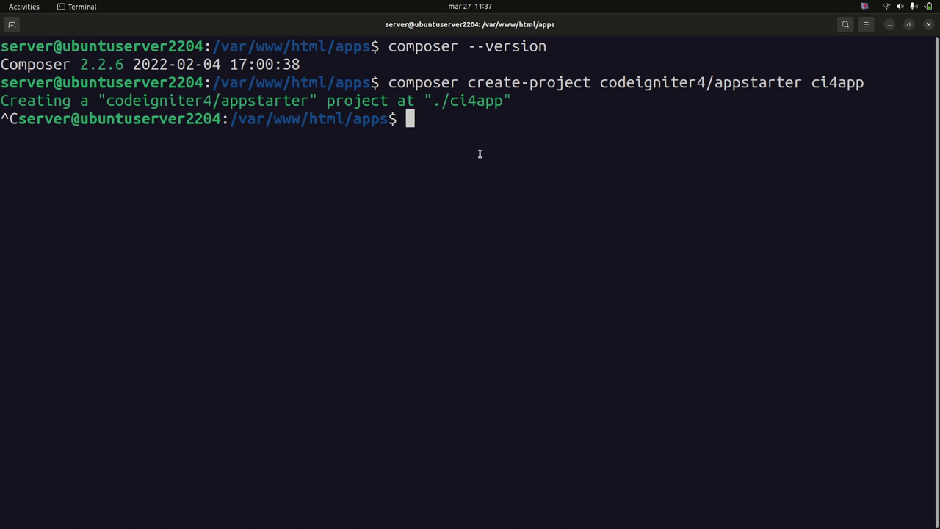
List the apps folder and cd into ci4inventarios using Tab completion
type("ls")
key("Return")
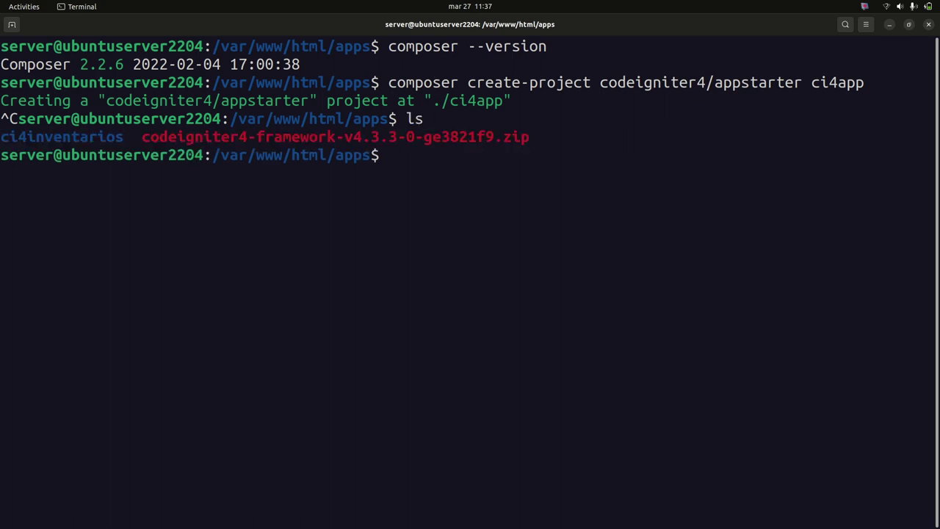
double_click(22, 137)
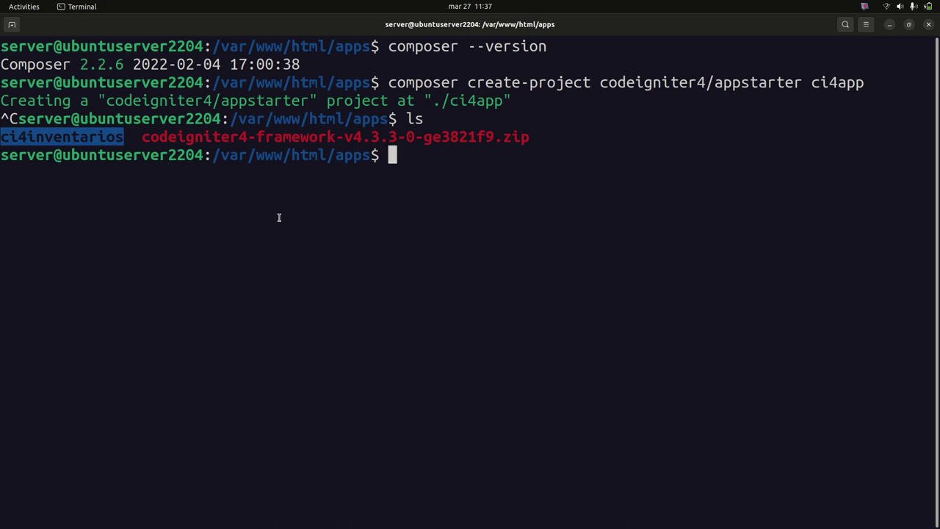
type("cd c")
key("Tab")
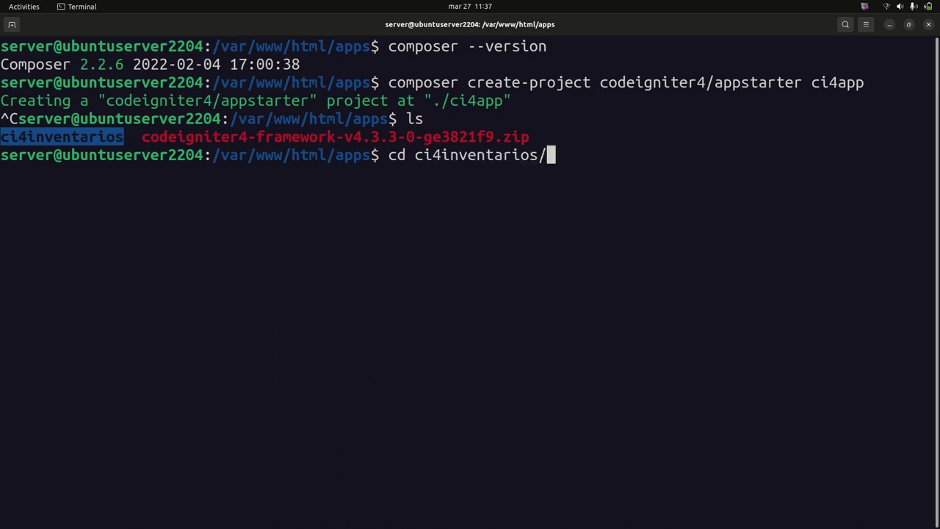
key("Return")
List the ci4inventarios files, highlighting the spark and env entries
type("ls")
key("BackSpace")
key("BackSpace")
type("c")
key("BackSpace")
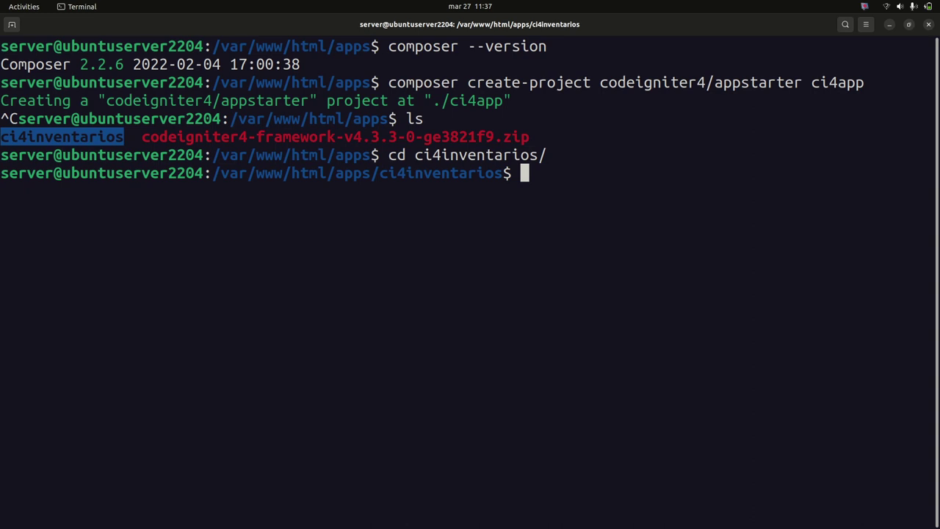
type("ls")
key("Return")
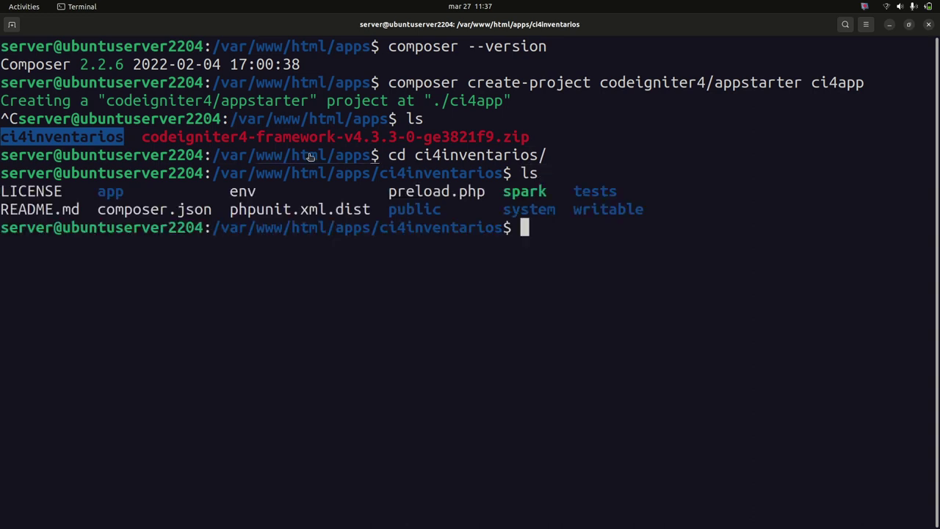
left_click_drag(506, 193, 514, 212)
double_click(523, 192)
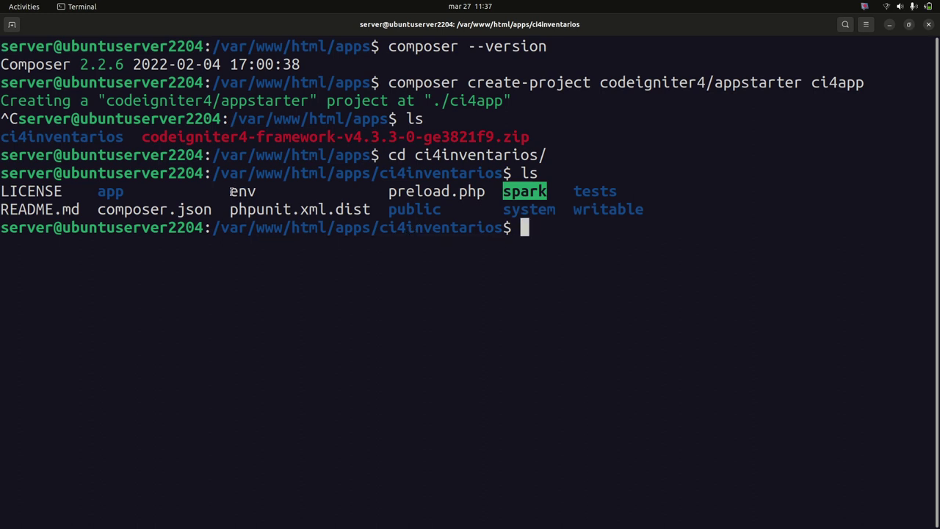
double_click(242, 190)
left_click(563, 228)
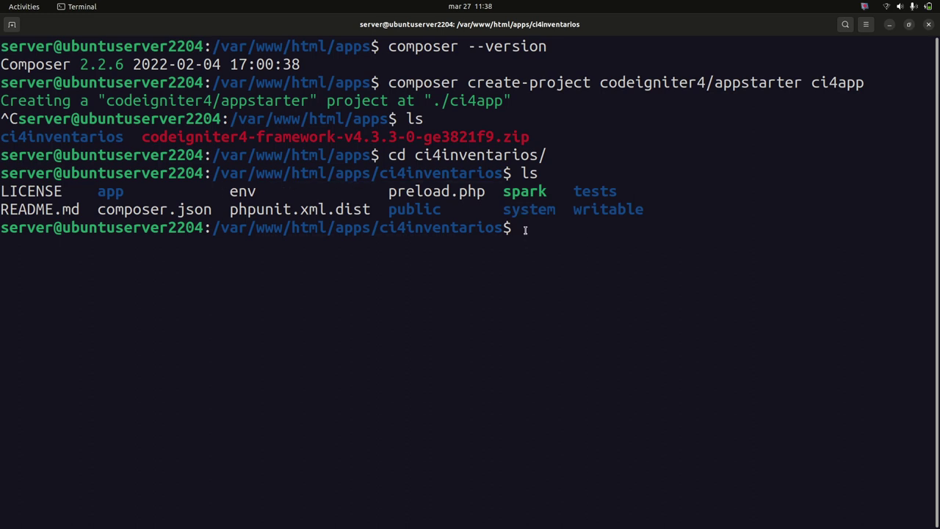
Enlarge the terminal text and run cp env .env to create the .env file
type("cp env .env")
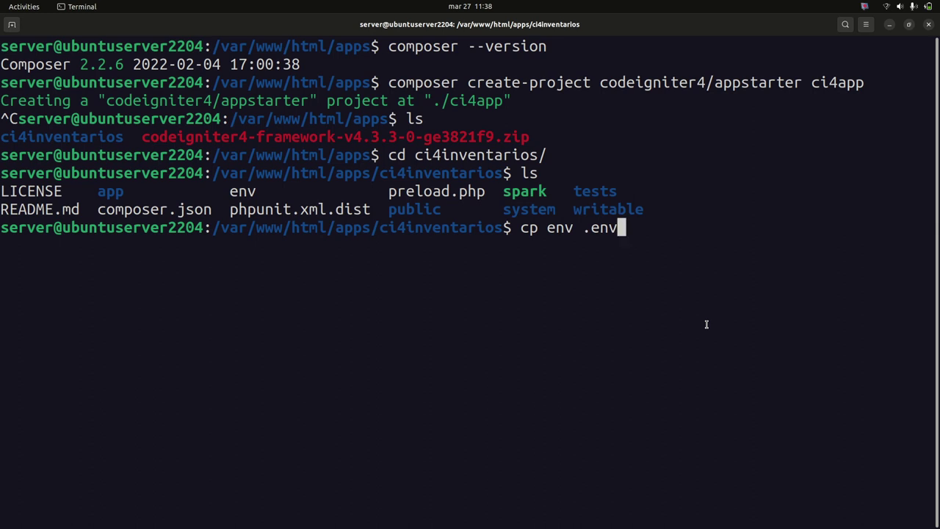
key("ctrl+plus")
key("ctrl+plus")
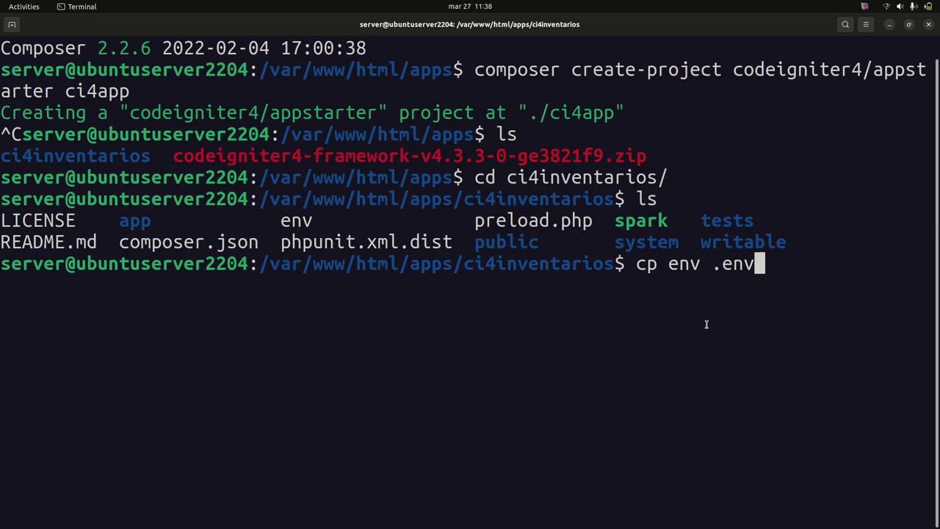
left_click_drag(746, 308, 904, 301)
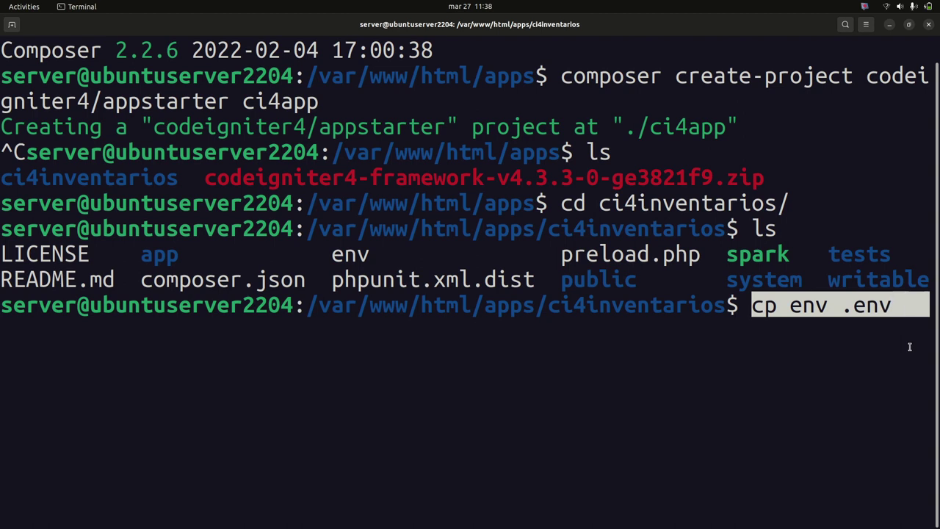
key("Return")
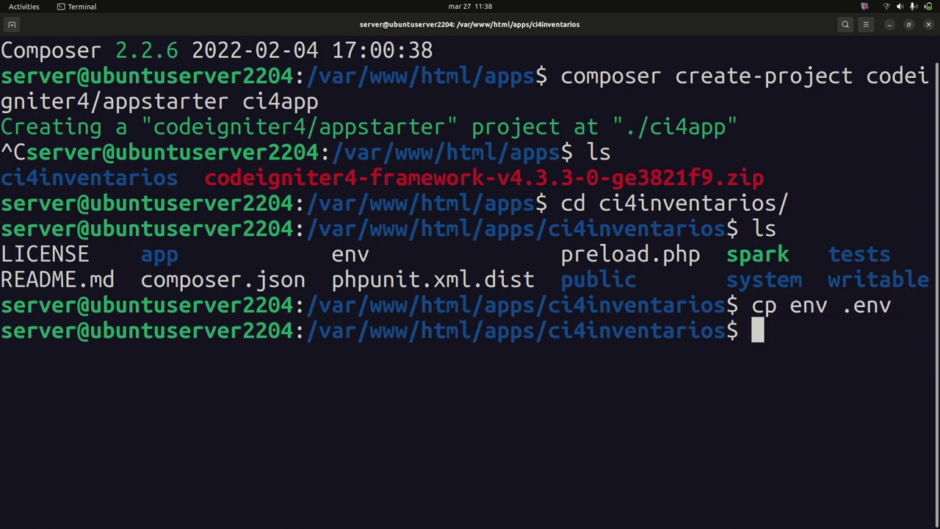
List the project folder to check the env files, then clear the screen
type("ls")
key("Return")
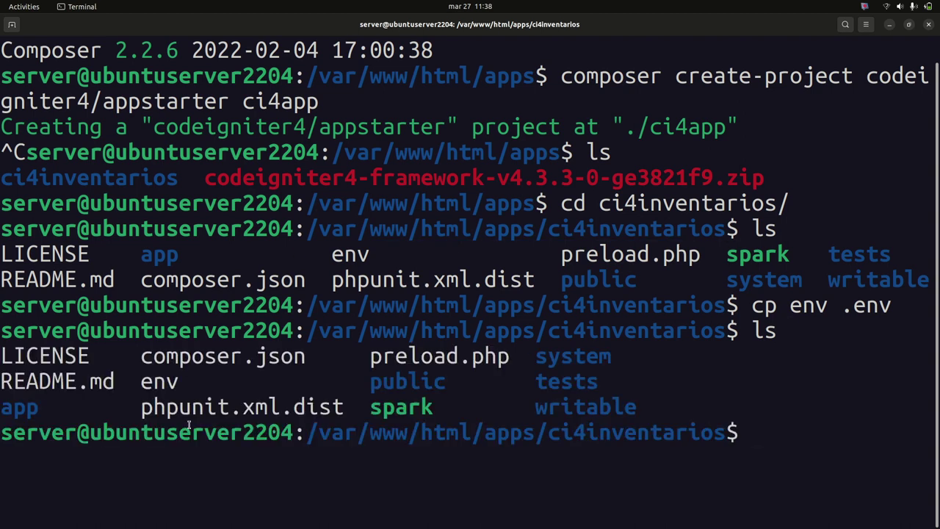
double_click(161, 382)
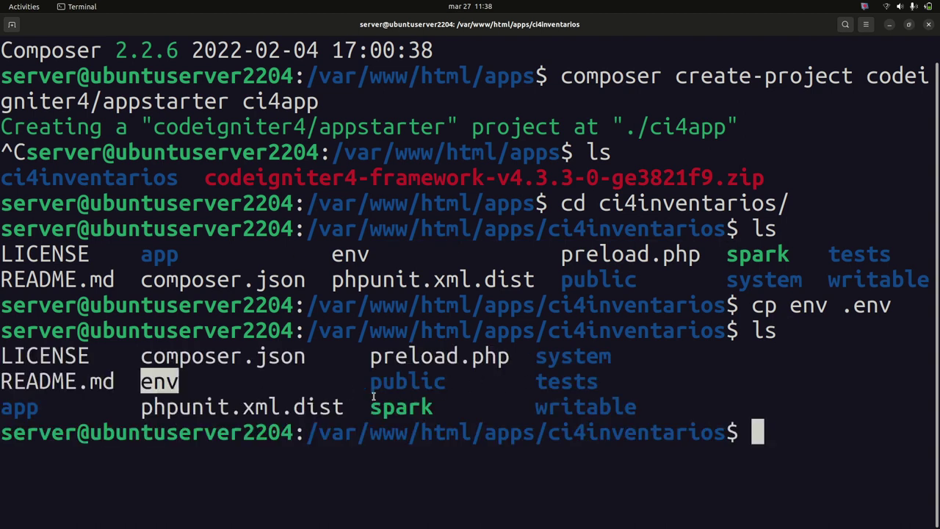
left_click(805, 436)
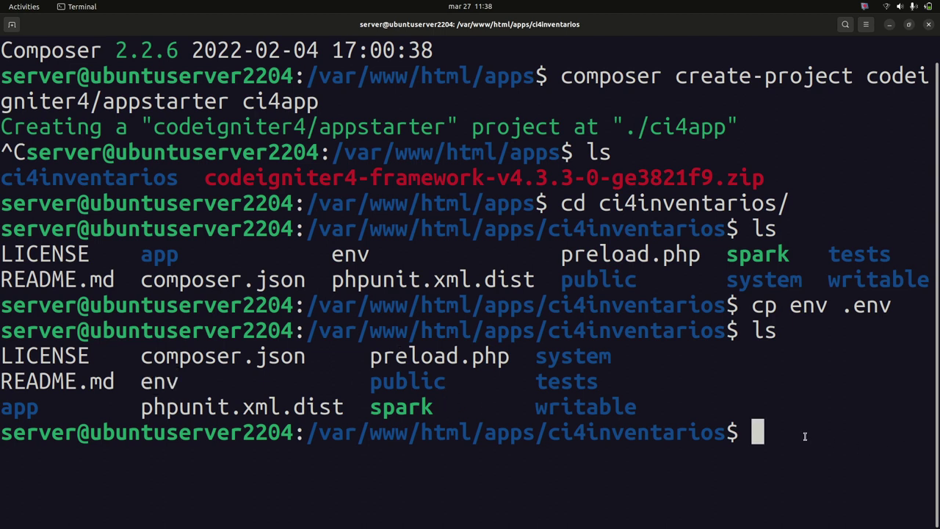
type("clear")
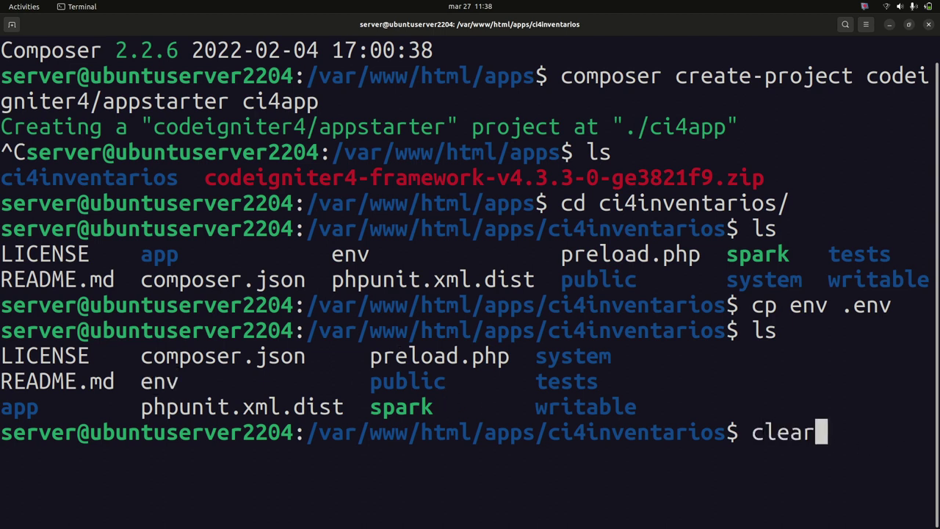
key("Return")
Open .env with nano .env and uncomment the CI_ENVIRONMENT line
type("na")
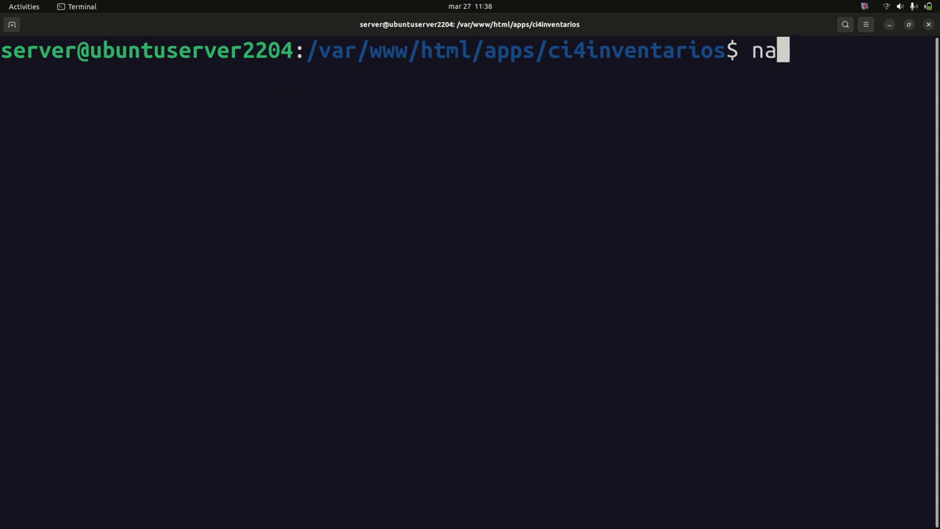
type("no ")
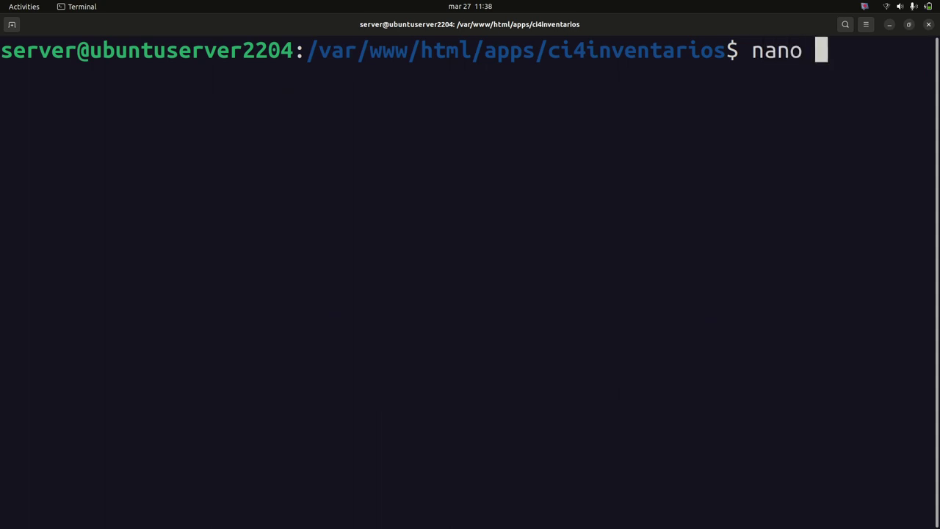
type(".env")
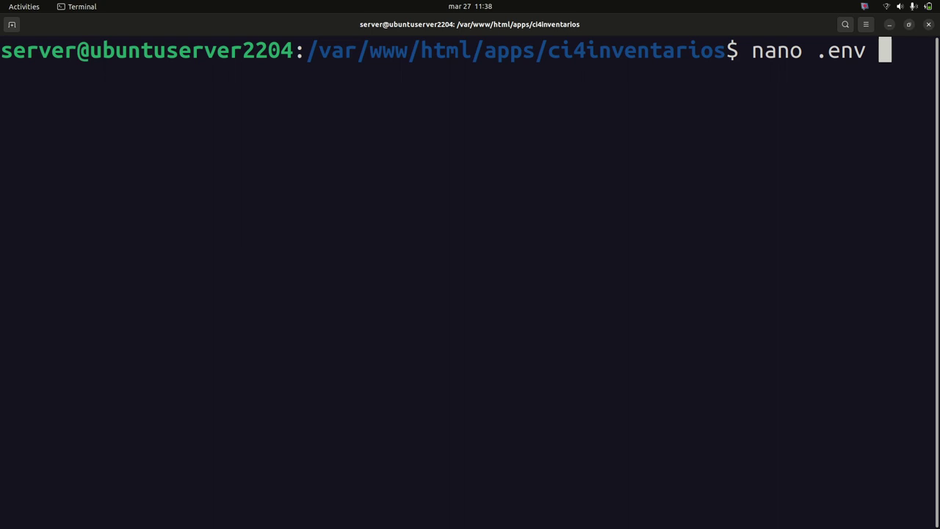
key("Return")
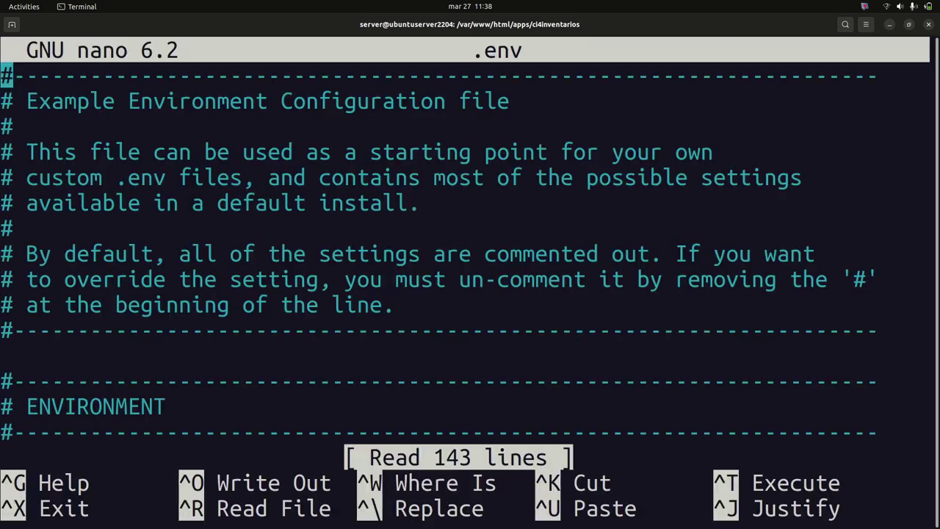
key("Down")
key("Down")
key("Down")
key("Down")
key("Down")
key("Down")
key("Down")
key("Down")
key("Down")
key("Down")
key("Down")
key("Down")
key("Down")
key("Down")
key("Down")
key("Down")
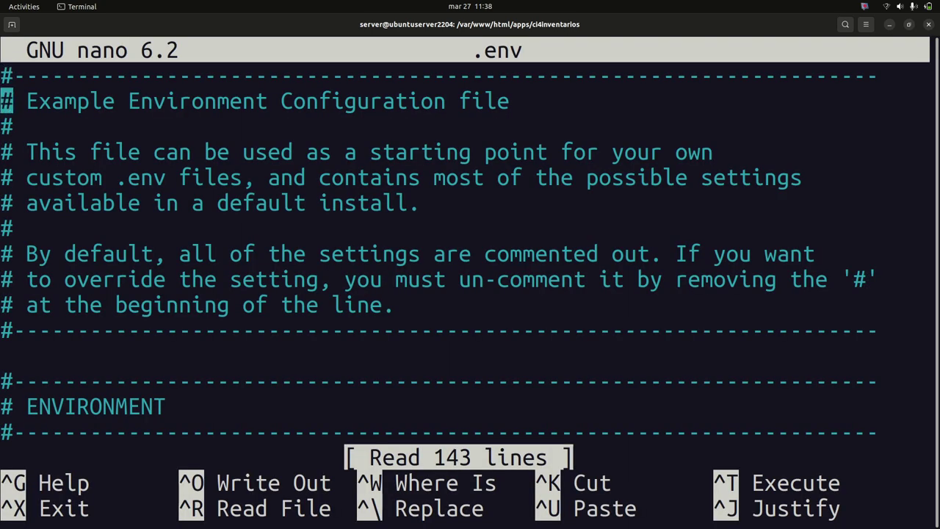
key("Down")
key("Down")
key("Up")
key("Up")
key("Right")
key("BackSpace")
key("BackSpace")
key("Right")
key("Right")
key("Right")
key("Right")
key("Right")
key("Right")
key("Right")
key("Right")
key("Right")
key("Right")
key("Right")
key("Right")
key("Right")
key("Right")
key("Right")
key("Right")
key("Right")
key("Right")
key("Right")
key("Right")
key("Right")
key("Right")
key("Right")
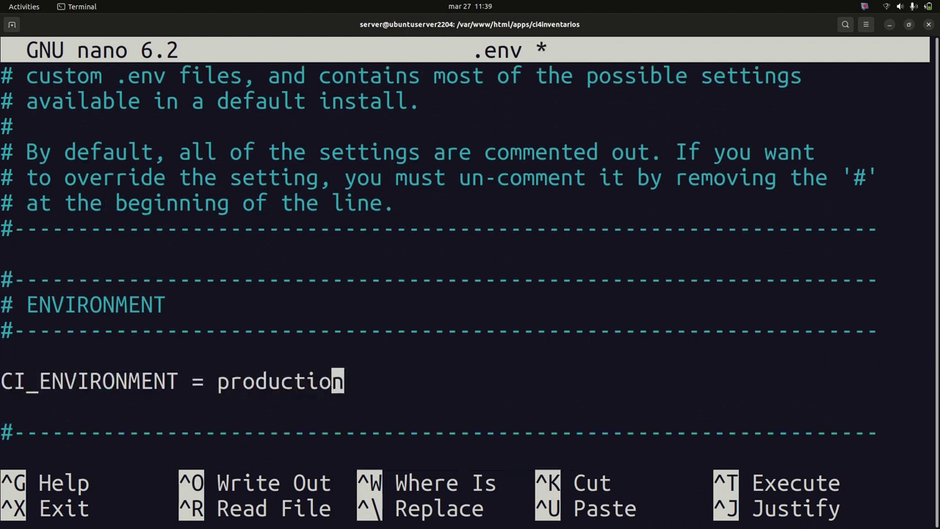
Replace the CI_ENVIRONMENT value production with development
key("BackSpace")
key("BackSpace")
key("BackSpace")
key("BackSpace")
key("BackSpace")
key("BackSpace")
key("BackSpace")
key("BackSpace")
key("BackSpace")
key("BackSpace")
type("de")
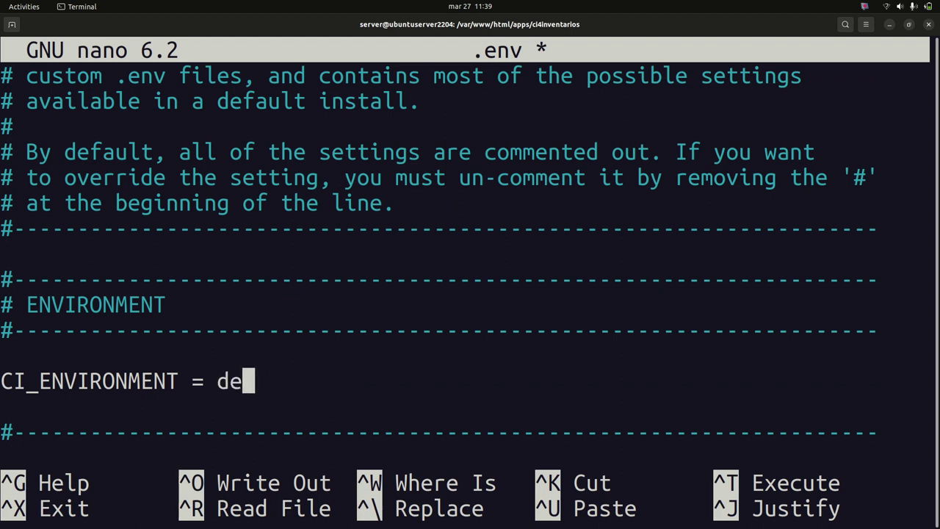
type("velopmento")
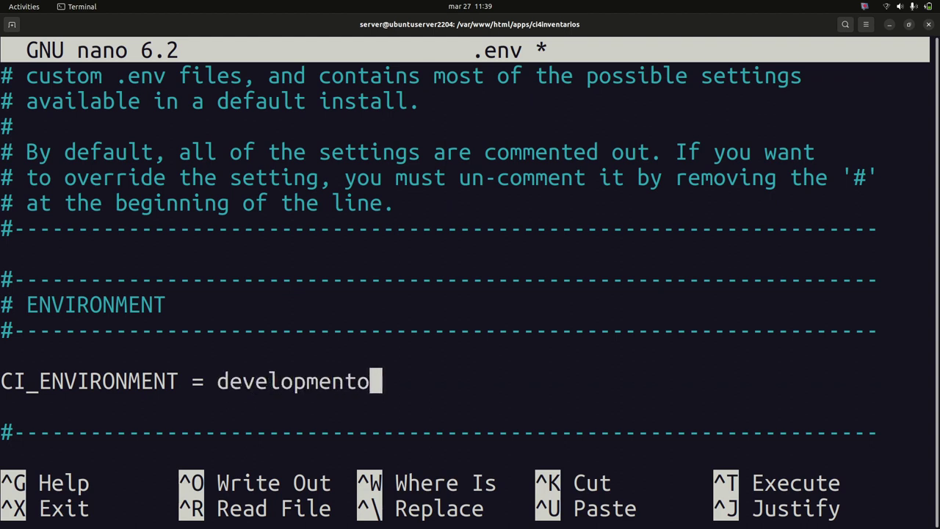
key("Return")
key("BackSpace")
key("BackSpace")
key("Down")
key("Down")
key("Down")
key("Down")
key("Down")
key("Down")
key("Down")
key("Down")
key("Down")
key("Down")
key("Down")
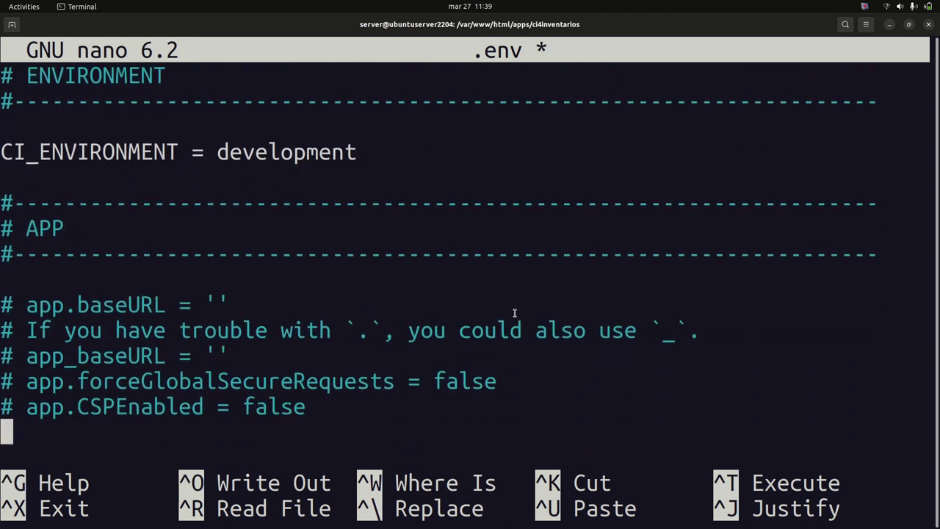
scroll(514, 313, "down", 9)
scroll(514, 314, "up", 8)
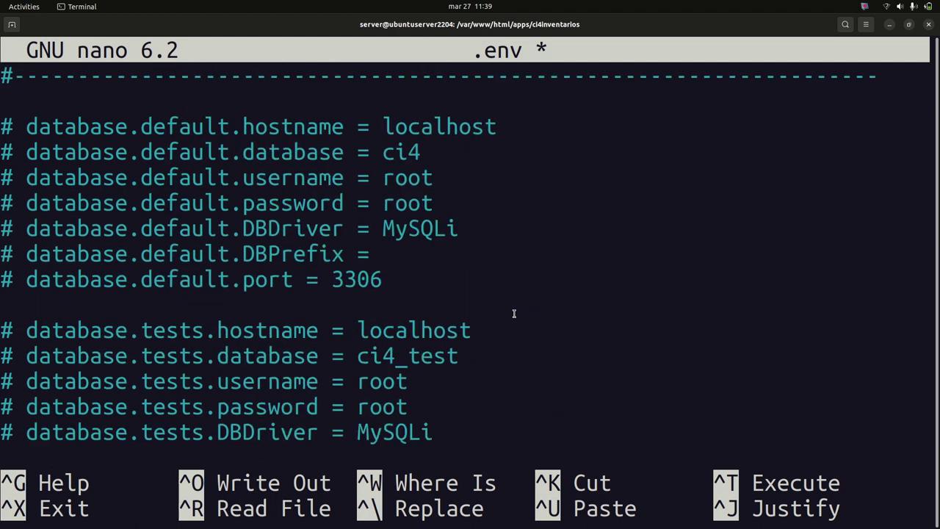
Move down to the database settings and uncomment the hostname localhost line
scroll(514, 314, "up", 3)
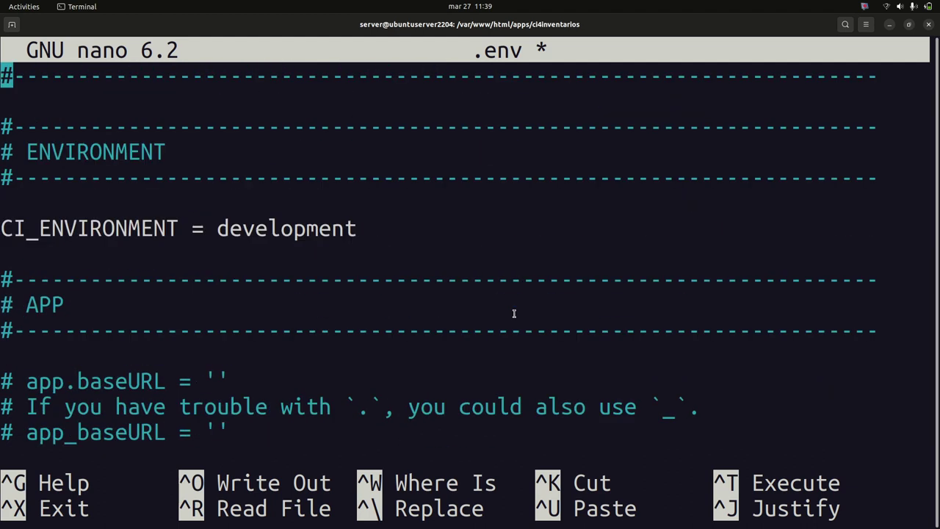
key("Down")
key("Down")
key("Down")
key("Down")
key("Down")
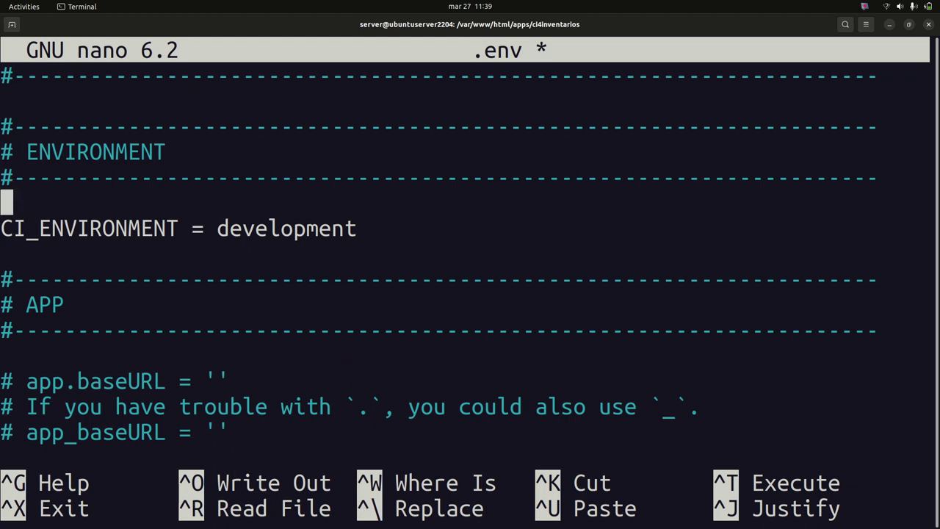
key("Down")
key("Right")
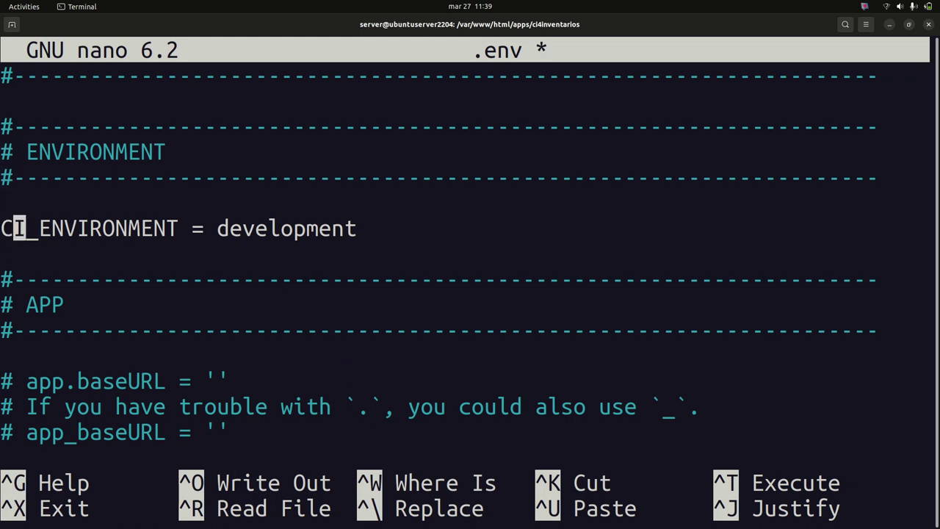
key("Right")
key("Right")
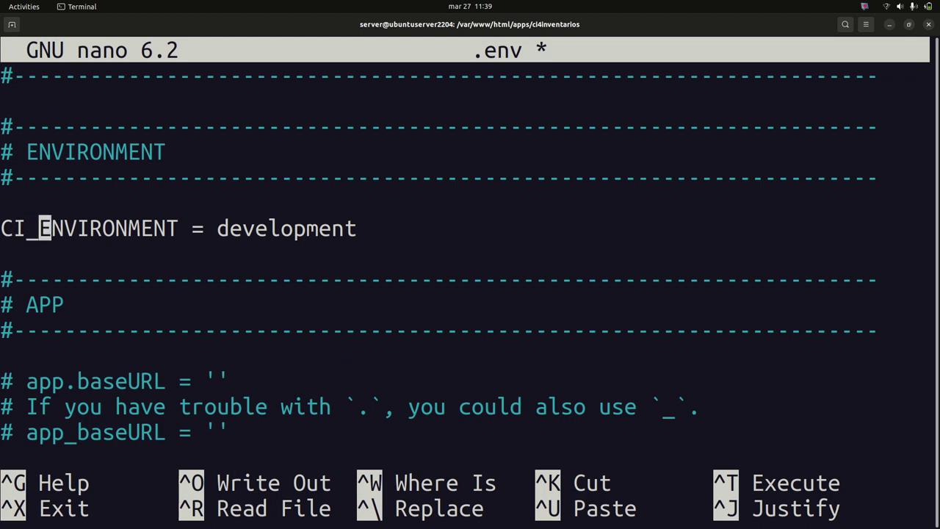
key("Down")
key("Down")
key("Down")
key("Down")
key("Down")
key("Down")
key("Down")
key("Down")
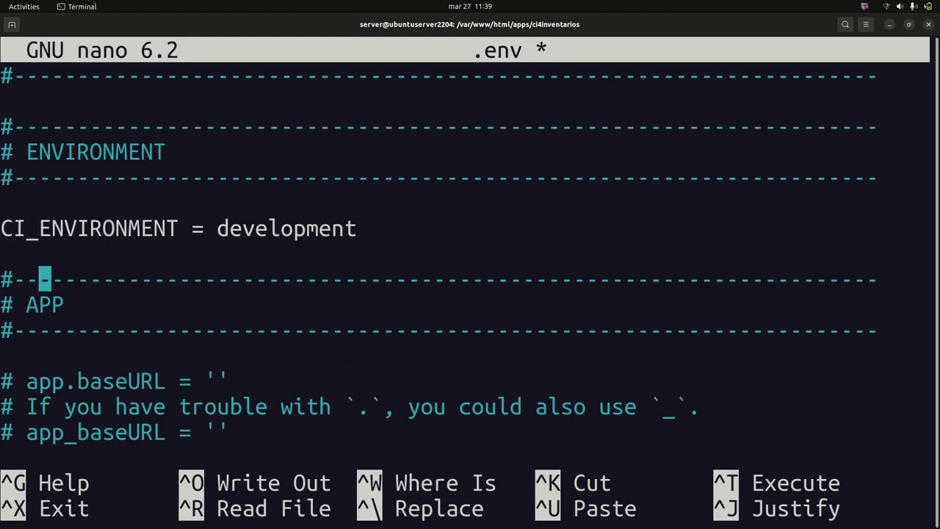
key("Down")
key("Down")
key("Down")
key("Down")
key("Down")
key("Down")
key("Down")
key("Down")
key("Down")
key("Down")
key("Down")
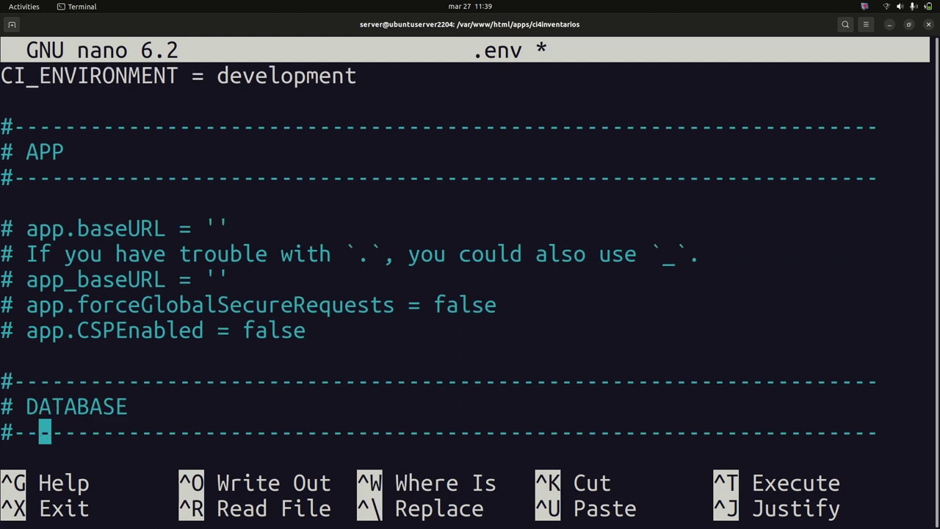
key("Down")
key("Down")
key("Down")
key("Up")
key("Up")
key("Up")
key("Up")
key("Up")
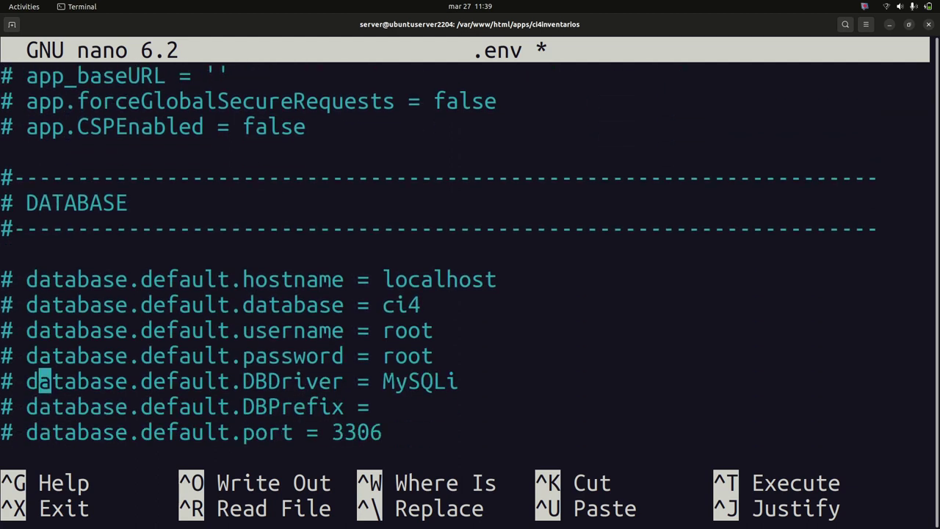
key("Left")
key("Up")
key("BackSpace")
key("BackSpace")
Uncomment the database ci4 setting and put it back on its own line
key("Down")
key("Delete")
key("BackSpace")
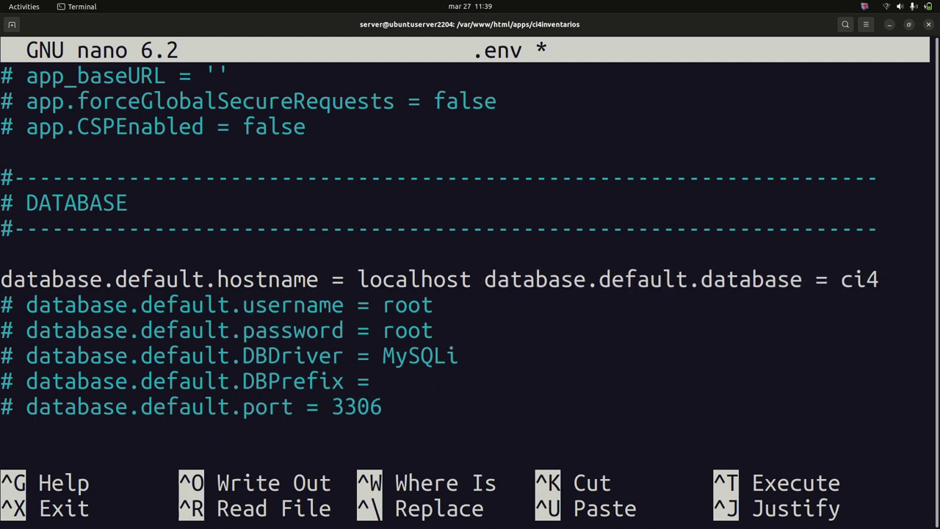
key("ctrl+z")
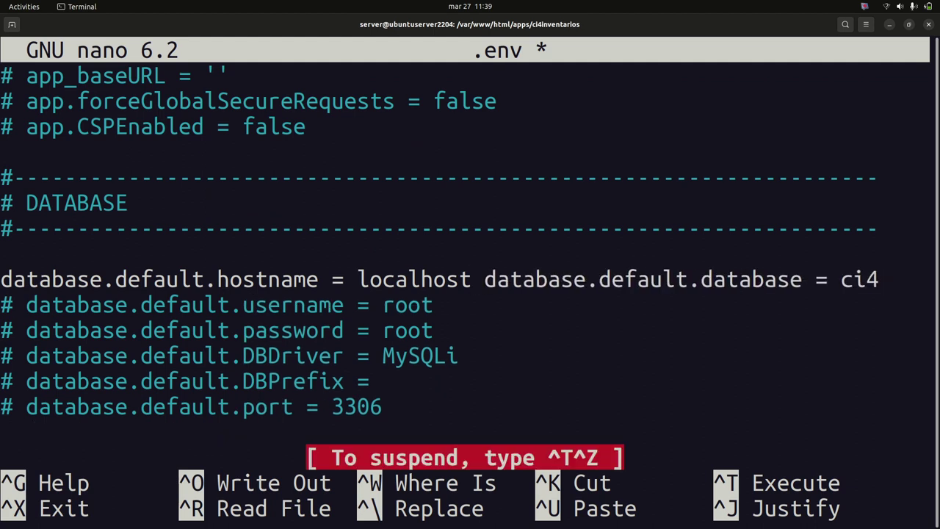
key("Right")
key("Left")
key("BackSpace")
type("t")
key("Delete")
key("Return")
Uncomment the username, password, DBDriver MySQLi, DBPrefix and port 3306 lines
left_click(20, 331)
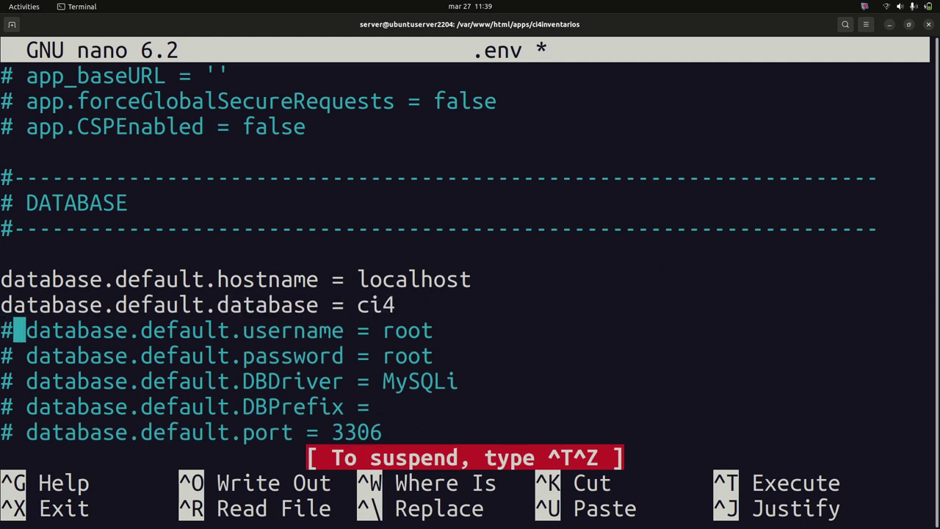
key("BackSpace")
key("Delete")
key("Down")
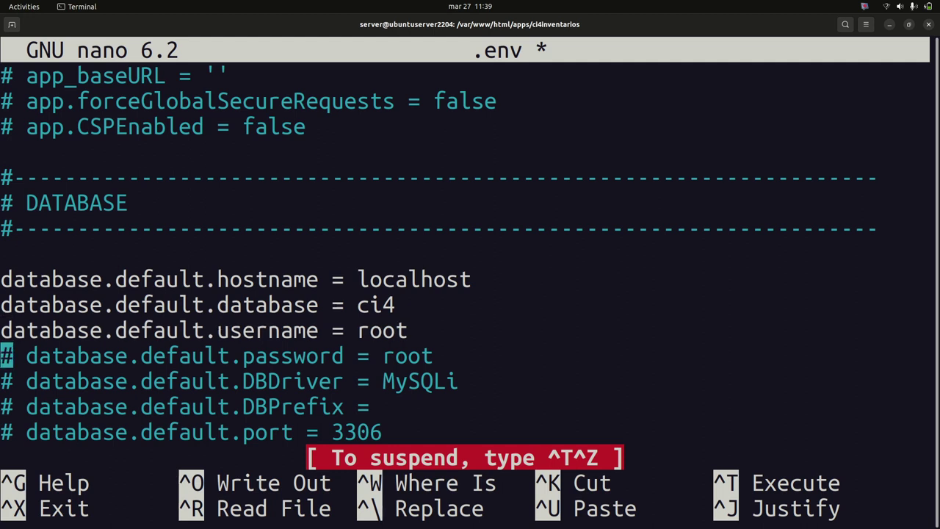
key("Delete")
key("Delete")
key("Down")
key("Delete")
key("Delete")
key("Down")
key("Delete")
key("Delete")
key("Down")
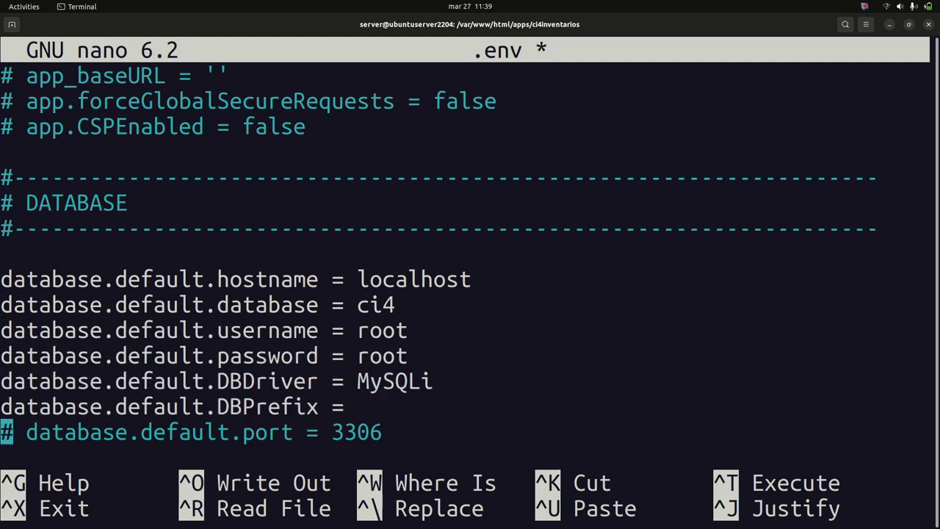
key("Delete")
key("Delete")
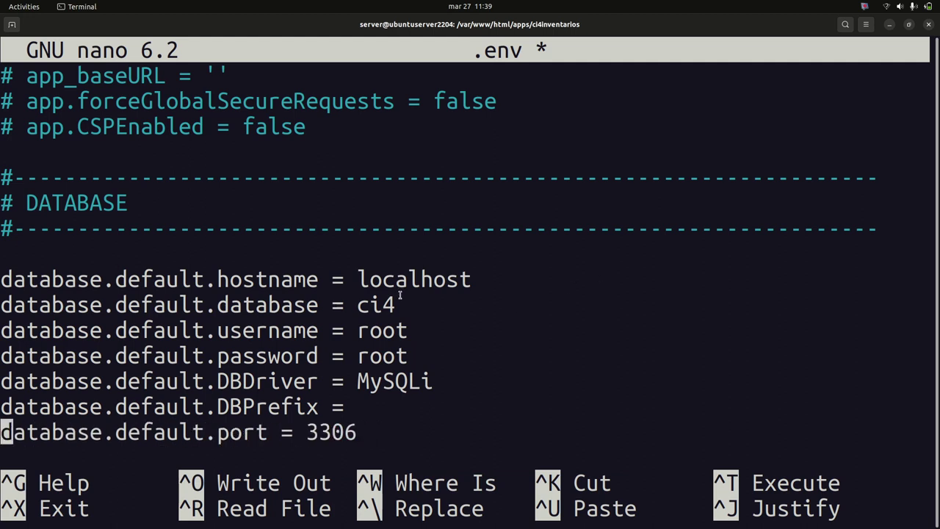
key("Up")
key("Up")
key("Up")
key("Up")
key("Up")
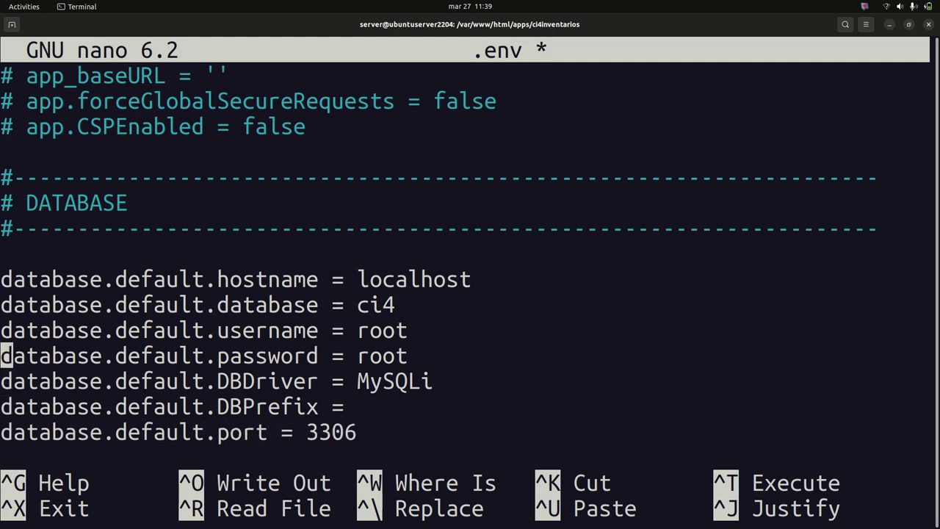
Change the database to ci4inventarios and replace username root with the new account's user name
key("Right")
key("Right")
key("Right")
key("Right")
key("Right")
key("Right")
key("Right")
key("Right")
key("Right")
key("Right")
key("Right")
key("Right")
key("Right")
key("Right")
key("Right")
key("Right")
key("Right")
key("Right")
key("Right")
key("Right")
key("Right")
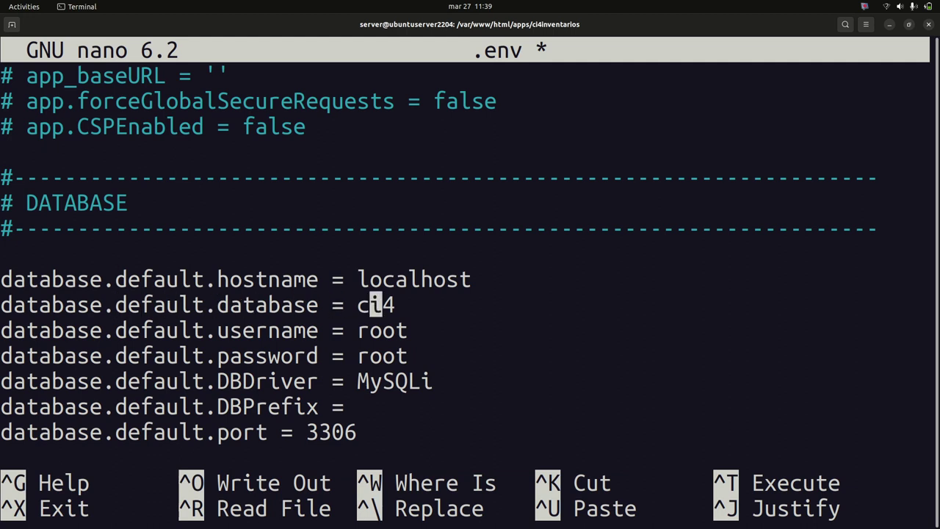
type("inventarios")
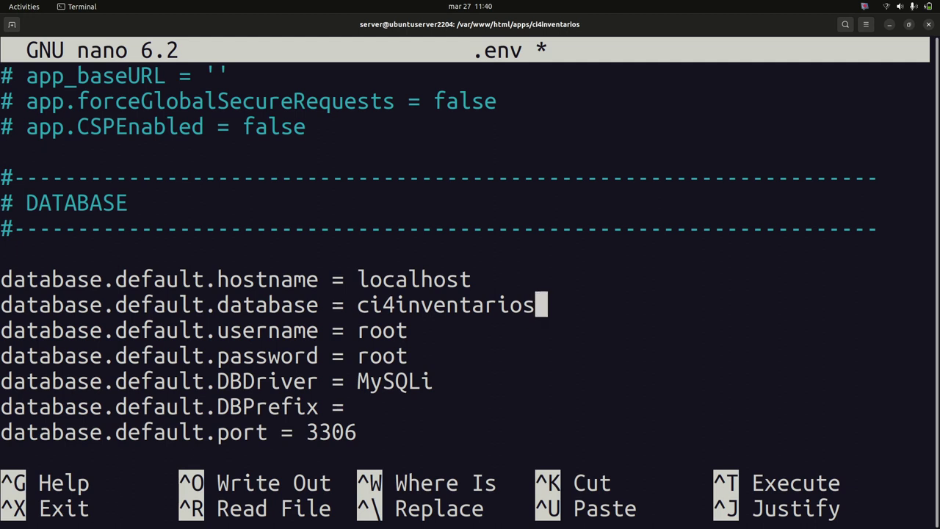
left_click(414, 330)
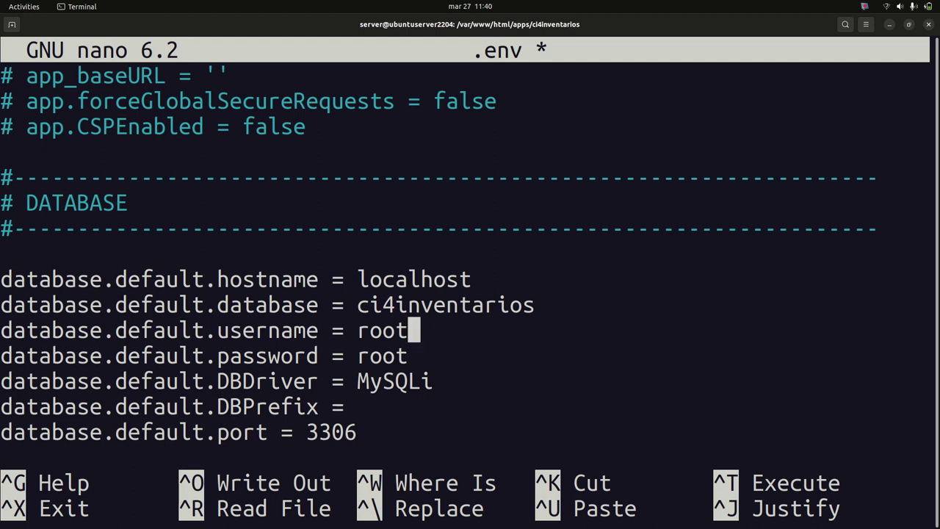
key("BackSpace")
key("BackSpace")
key("BackSpace")
key("BackSpace")
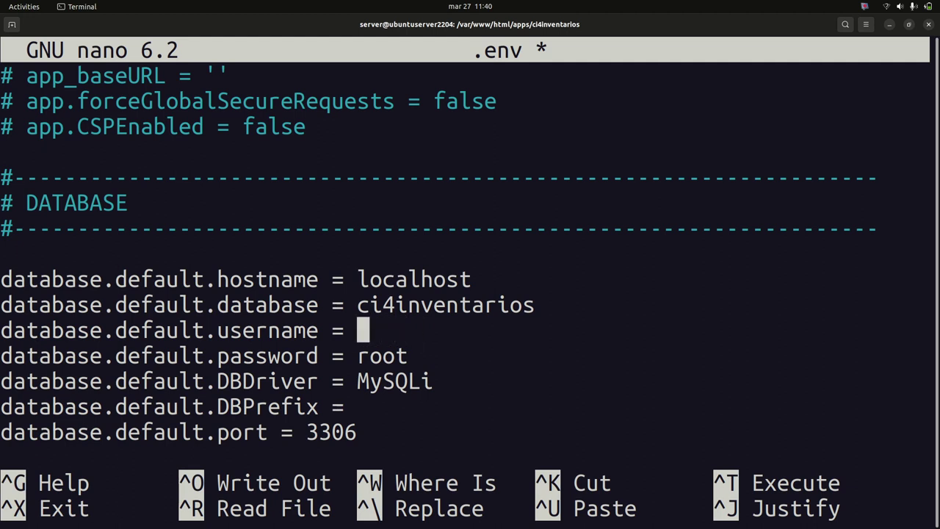
type("user")
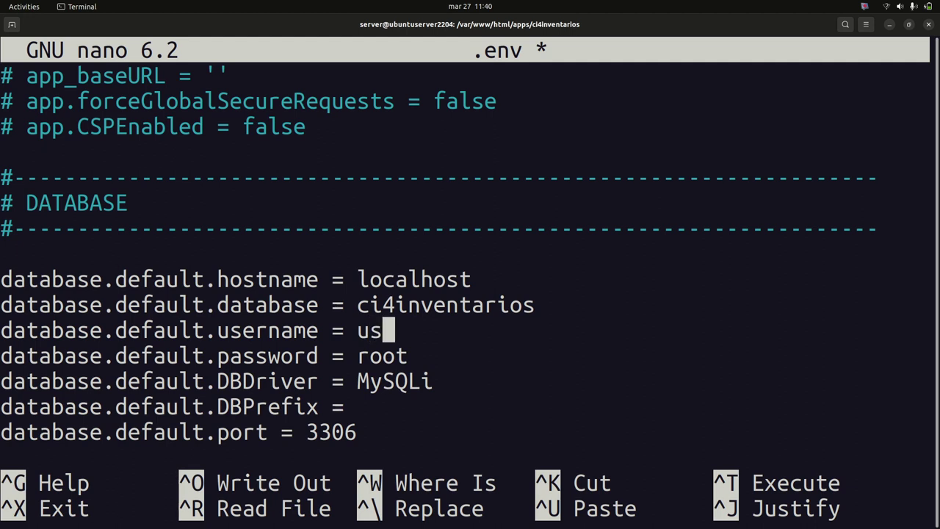
key("BackSpace")
key("BackSpace")
key("BackSpace")
key("BackSpace")
type("edgar")
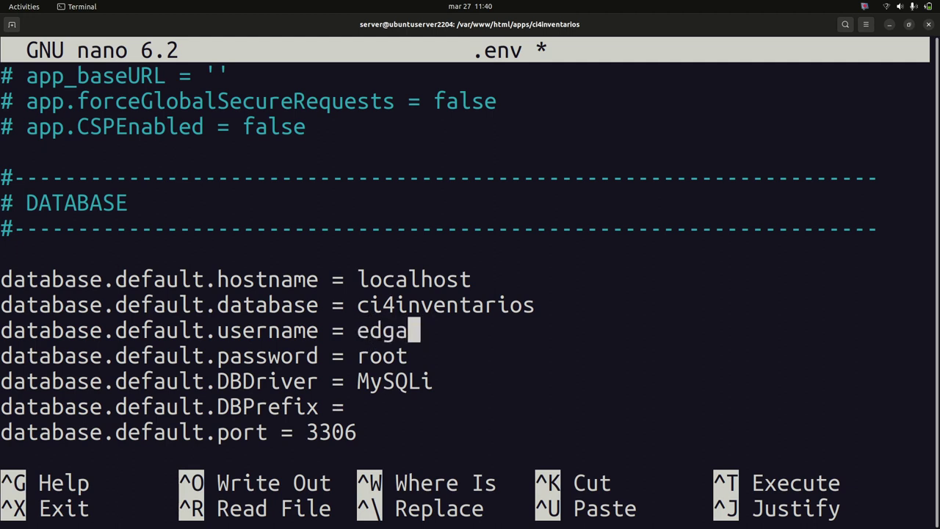
key("BackSpace")
key("BackSpace")
key("BackSpace")
key("BackSpace")
type("12345678")
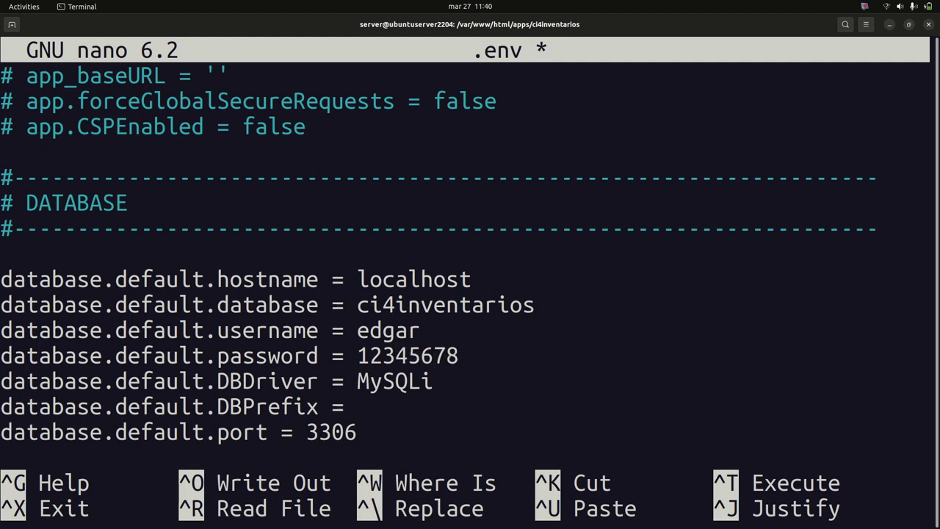
key("ctrl+s")
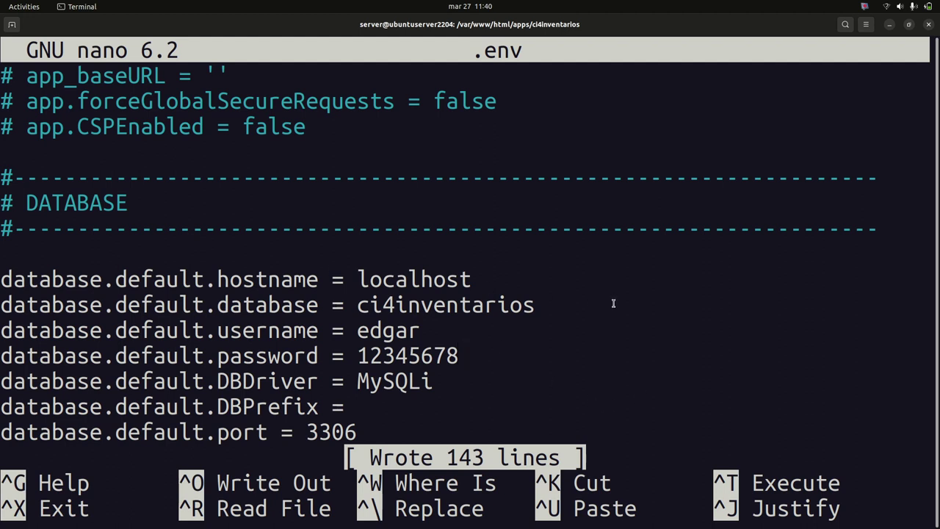
Review the .env database username, password and database name ci4inventarios by highlighting each value
key("Down")
key("Down")
key("Down")
key("Down")
key("Down")
key("Down")
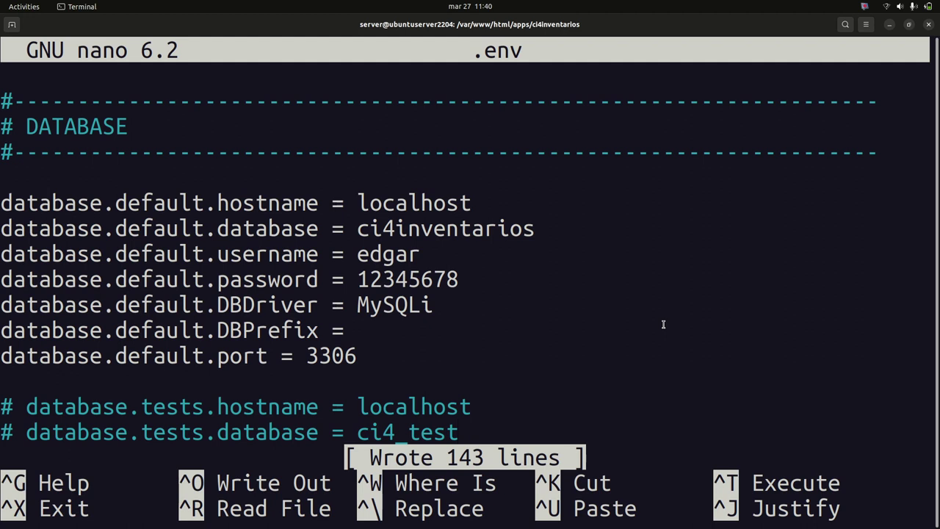
key("Up")
key("Up")
left_click_drag(358, 254, 421, 255)
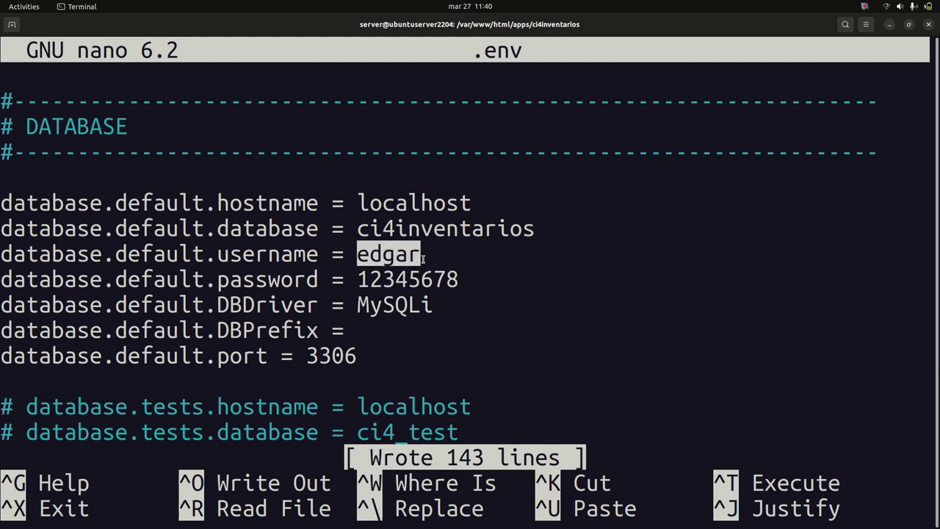
left_click_drag(357, 282, 428, 283)
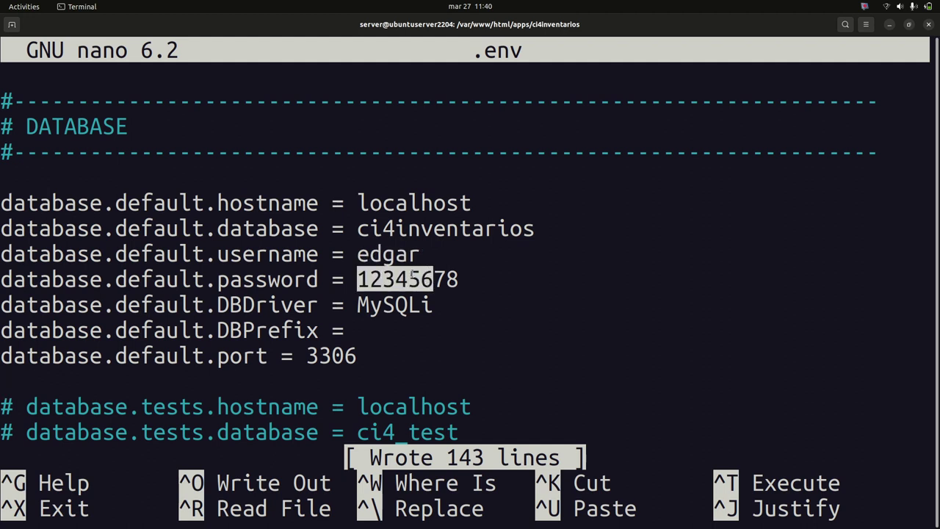
double_click(406, 276)
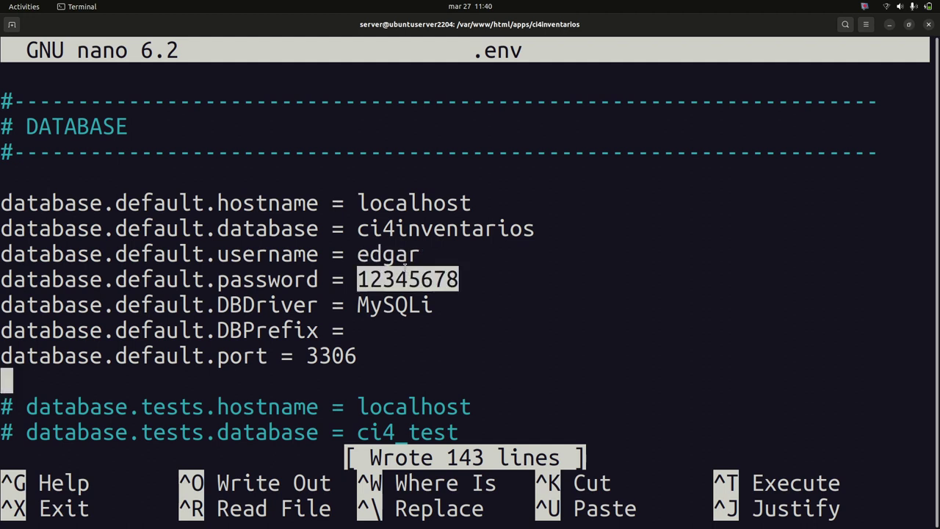
double_click(422, 230)
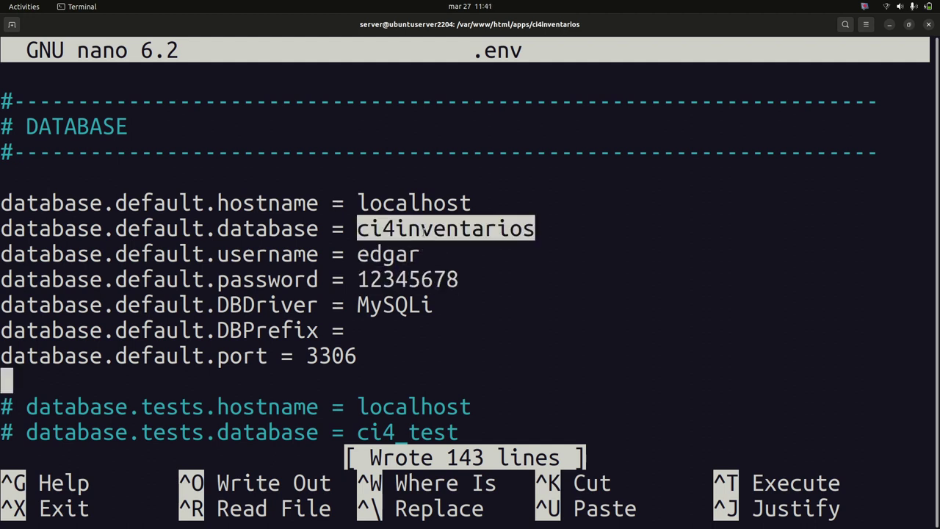
left_click(361, 230)
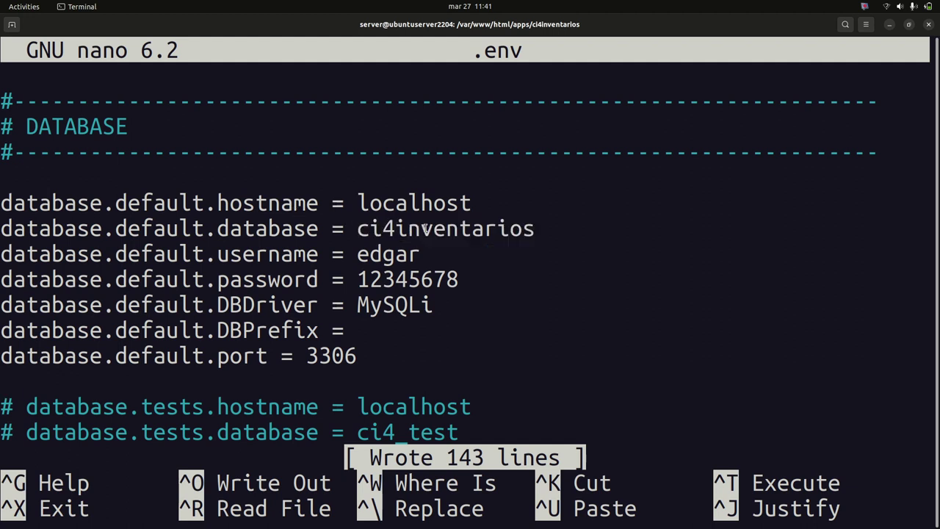
double_click(426, 229)
left_click(580, 263)
Write the .env file and exit nano to the shell
key("ctrl+o")
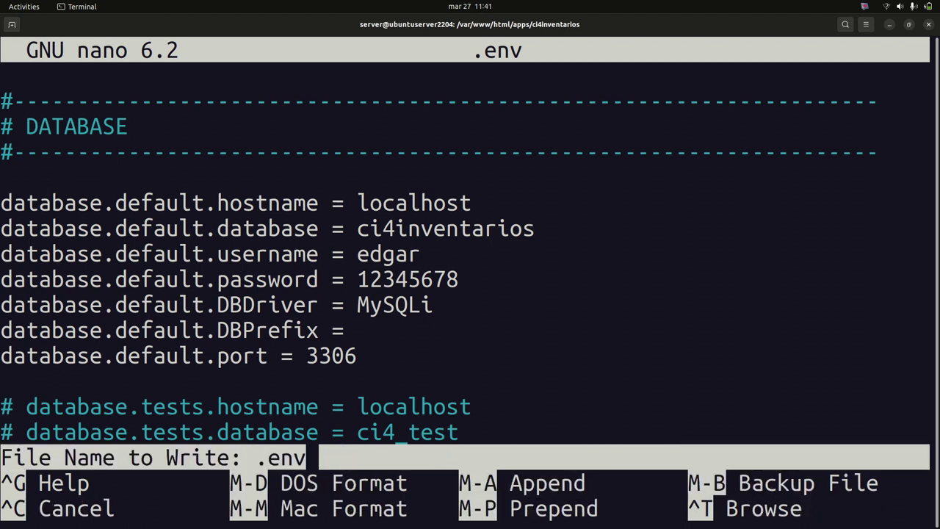
key("Return")
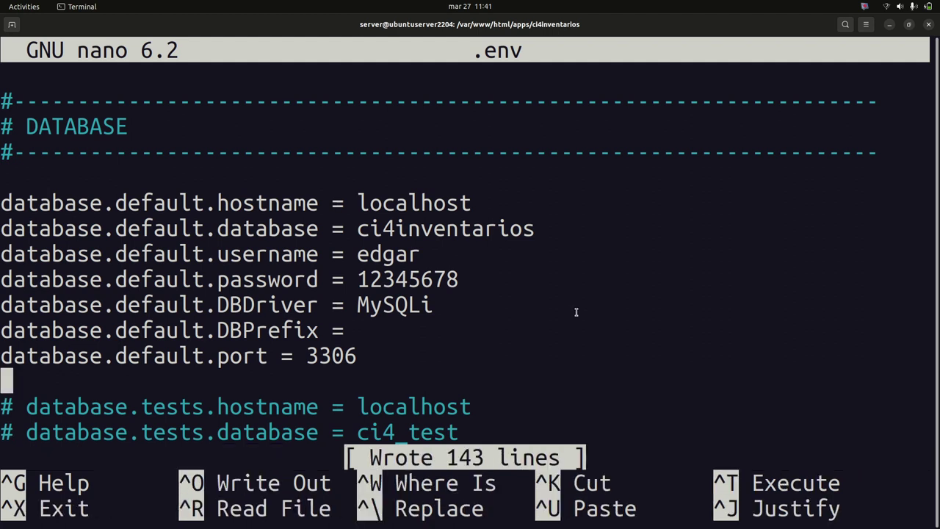
key("ctrl+x")
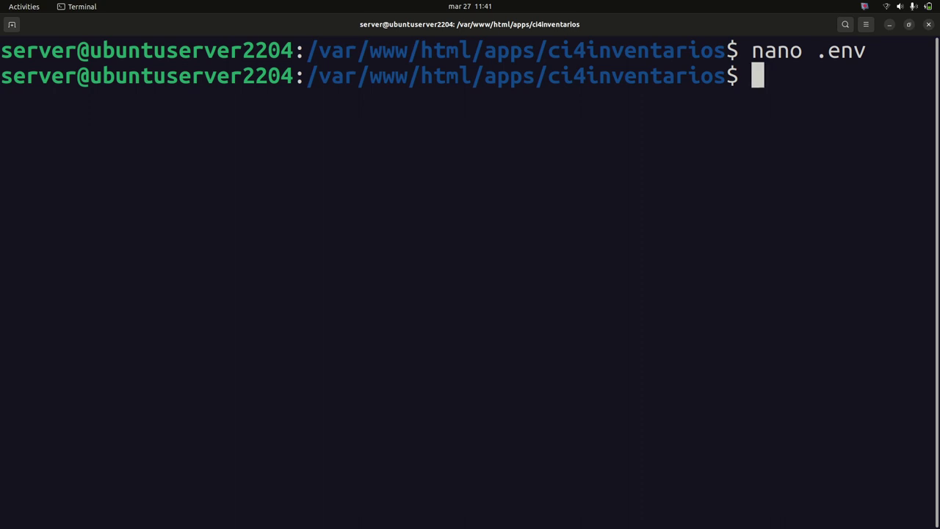
Switch to the root user with 'sudo su', entering the account password
type("sudo sy")
key("BackSpace")
type("u")
key("Return")
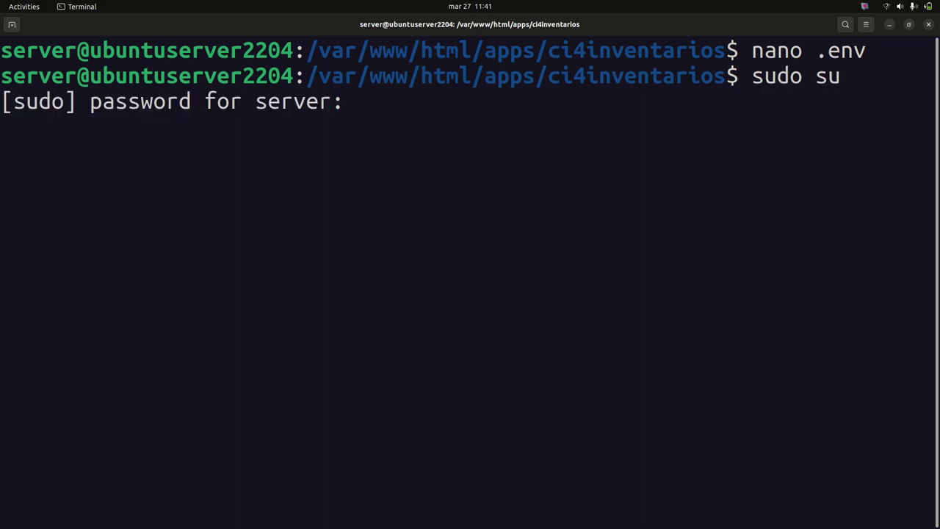
key("Return")
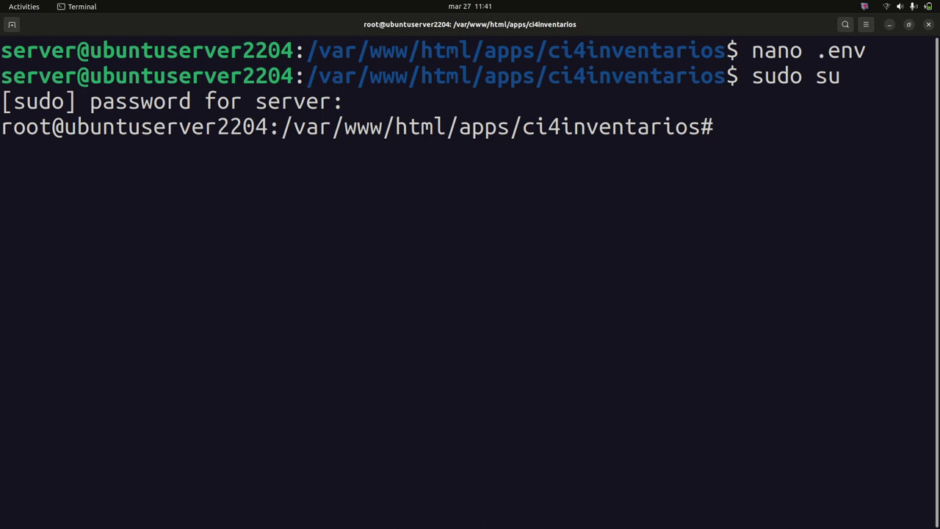
Run 'mariadb -u root' to open the MariaDB monitor as root
type("mariad")
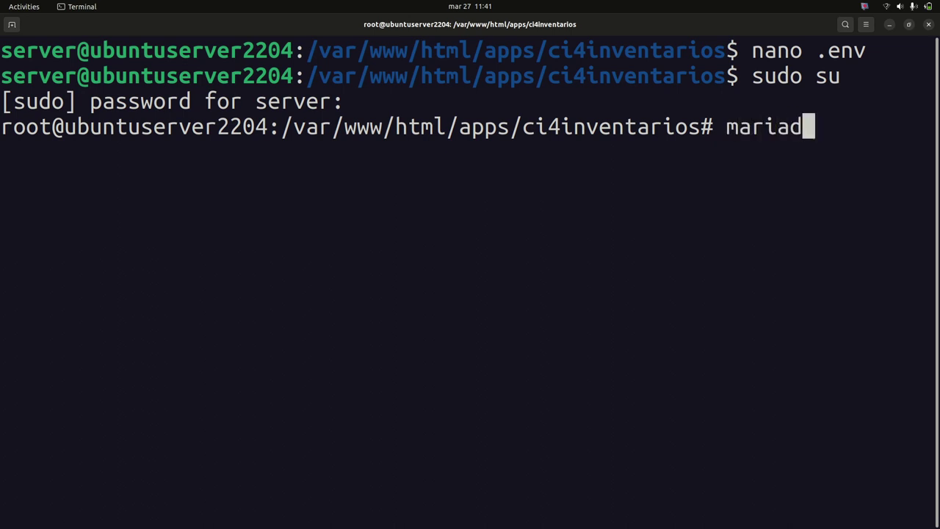
type("b -u ")
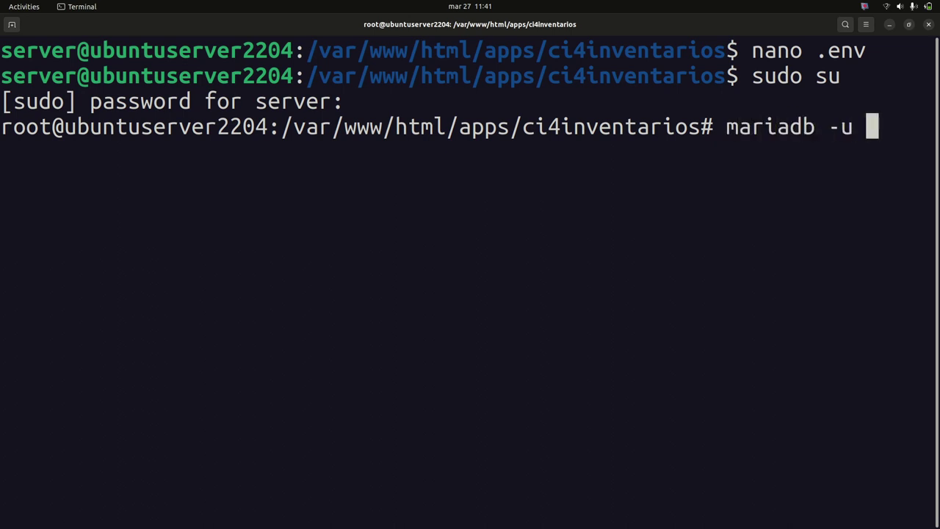
type("root")
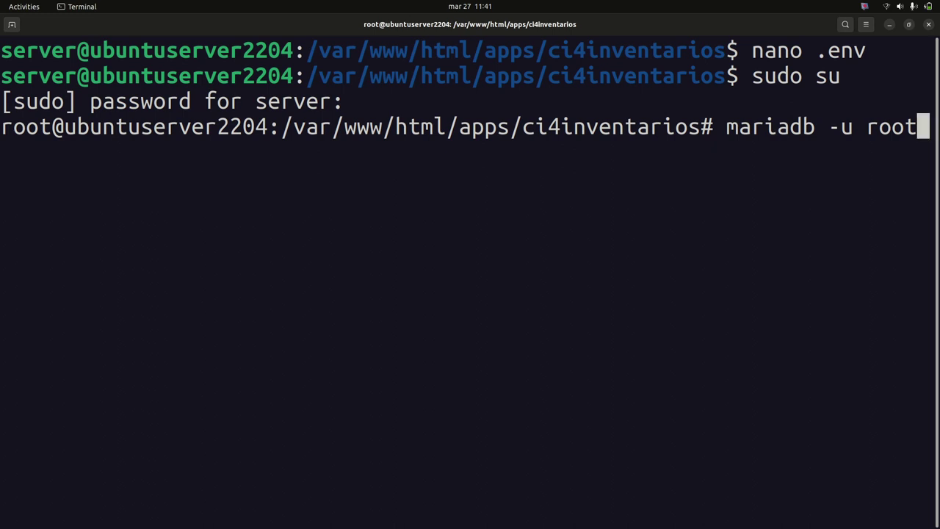
left_click_drag(726, 128, 917, 128)
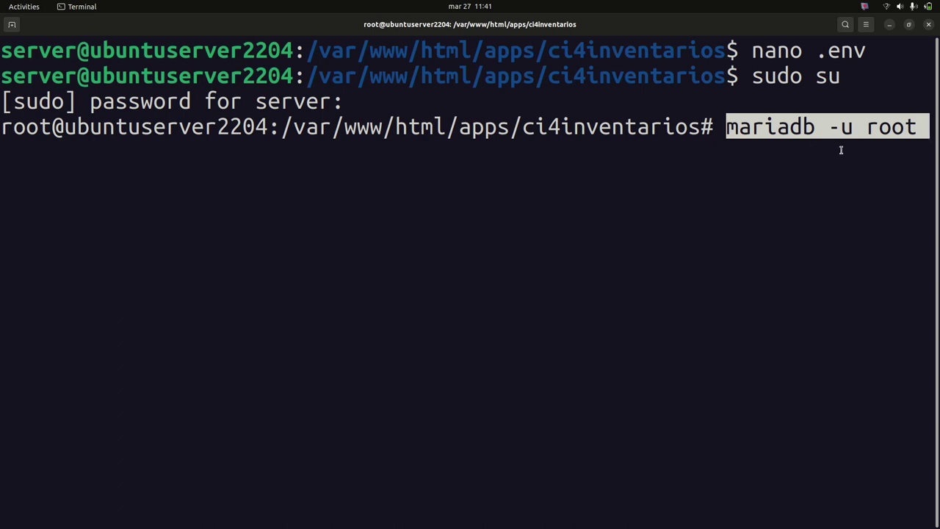
left_click(924, 132)
key("Return")
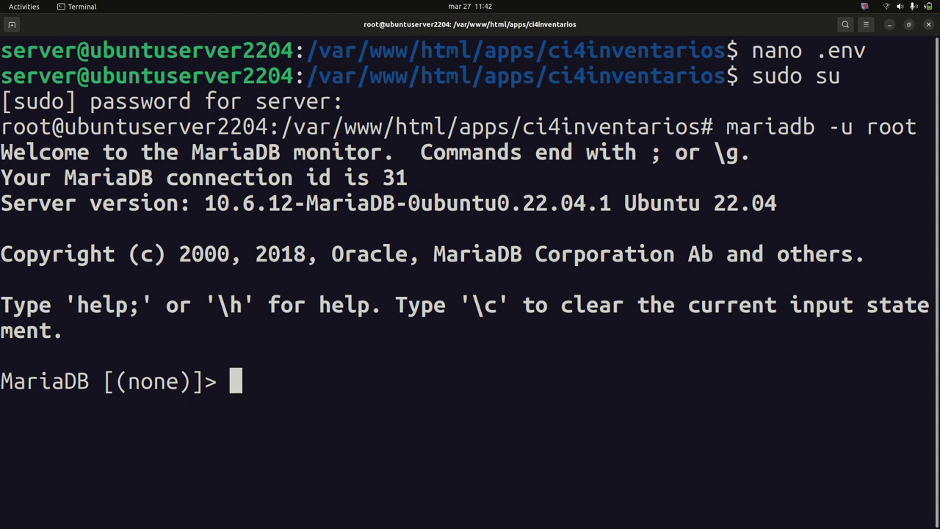
Create the ci4inventarios database in MariaDB
type("cretae")
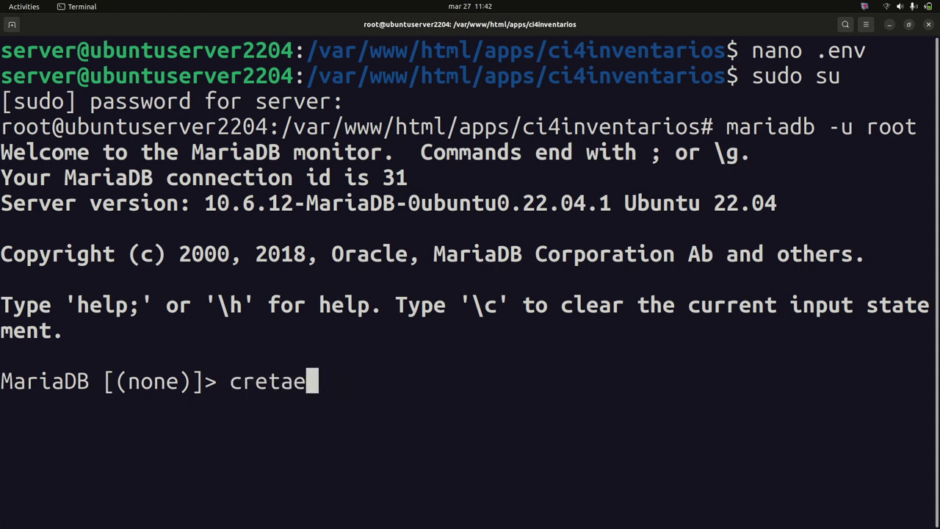
key("BackSpace")
key("BackSpace")
key("BackSpace")
type("ate dabta")
key("BackSpace")
key("BackSpace")
key("BackSpace")
type("taas")
key("BackSpace")
key("BackSpace")
type("nanse")
key("BackSpace")
key("BackSpace")
key("BackSpace")
key("BackSpace")
key("BackSpace")
type("a")
key("BackSpace")
type("nas")
key("BackSpace")
key("BackSpace")
key("BackSpace")
type("base ci4")
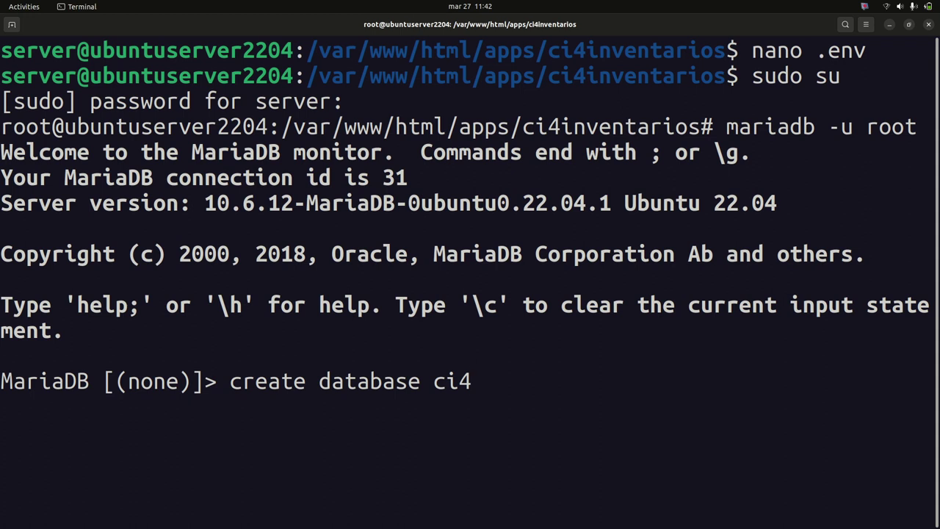
type("inventarios;")
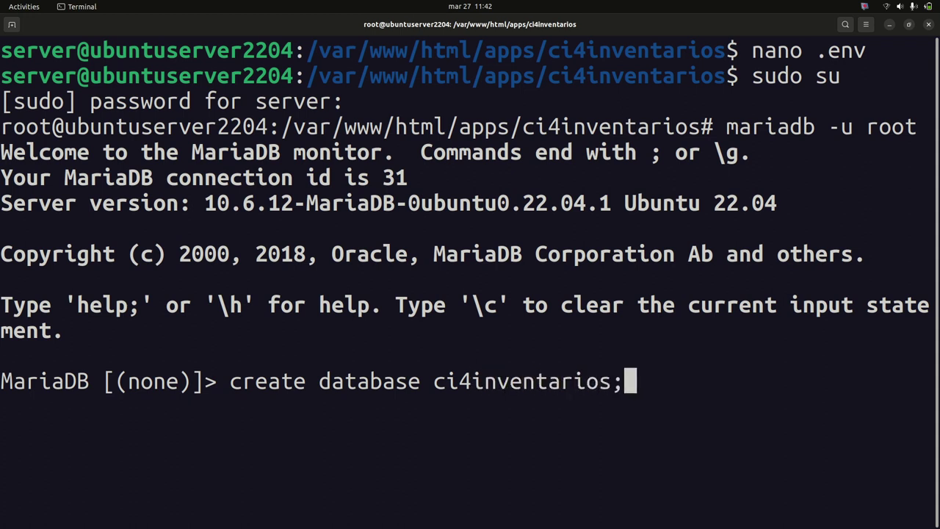
key("Return")
Create a new database user allowed from any host ('%'), identified by a password
type("crea")
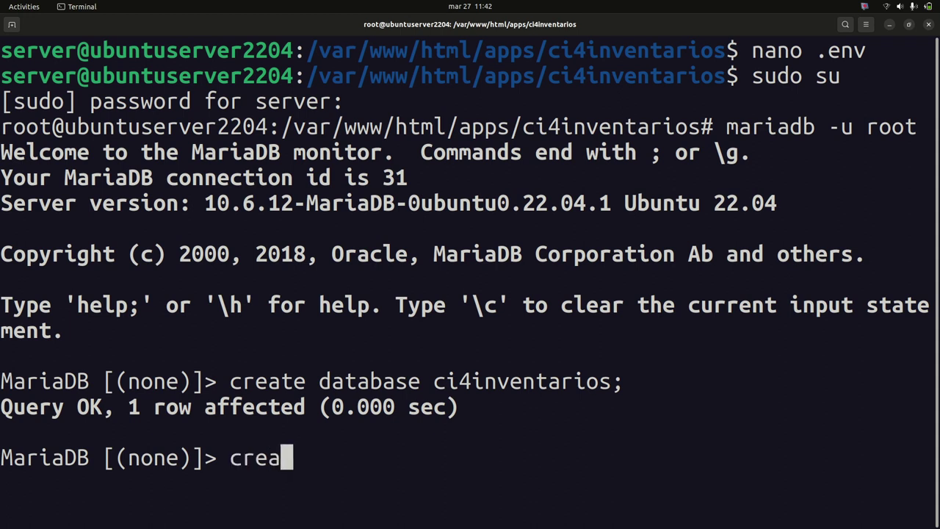
type("te user ")
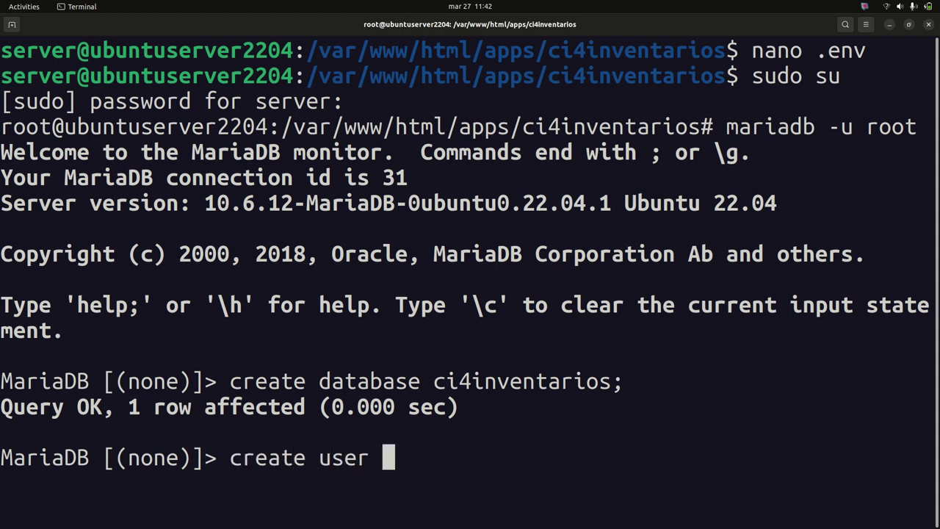
type("'usera")
key("BackSpace")
key("BackSpace")
key("BackSpace")
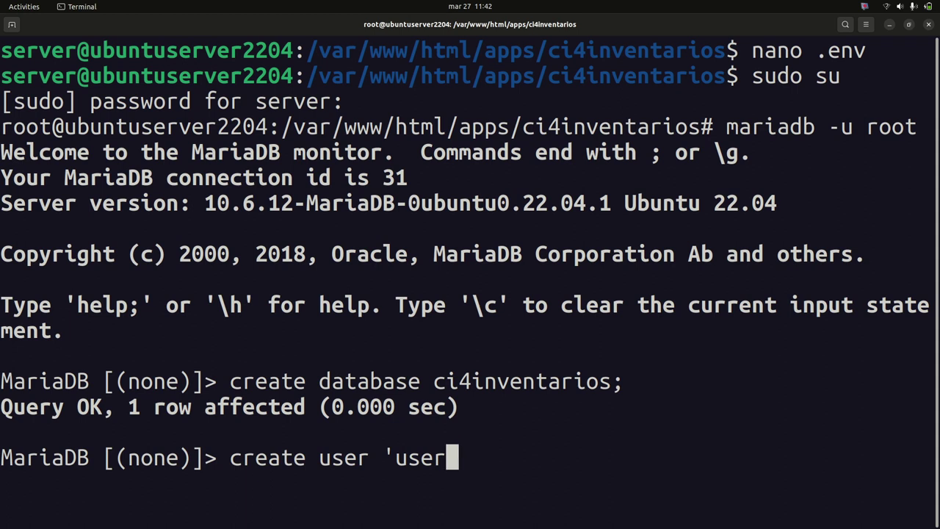
key("BackSpace")
key("BackSpace")
type("edfa")
key("BackSpace")
key("BackSpace")
type("gar'")
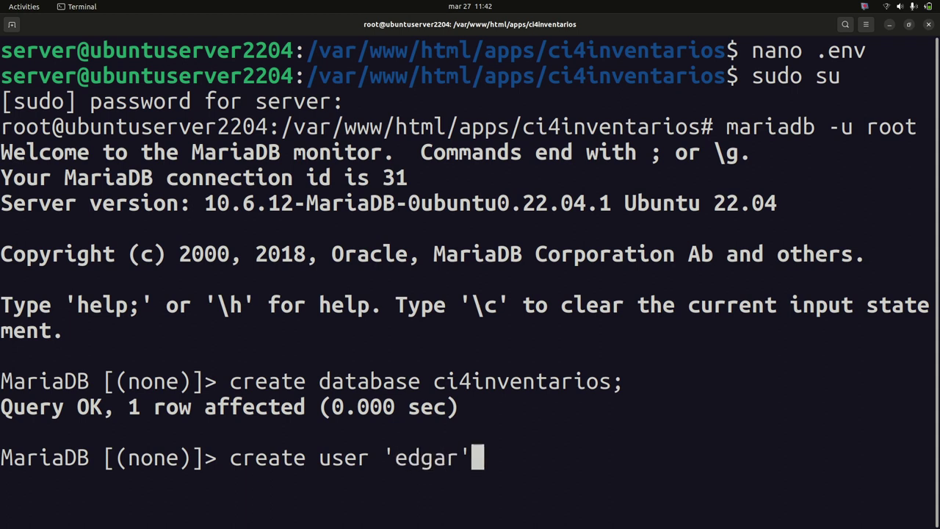
type("@'%'")
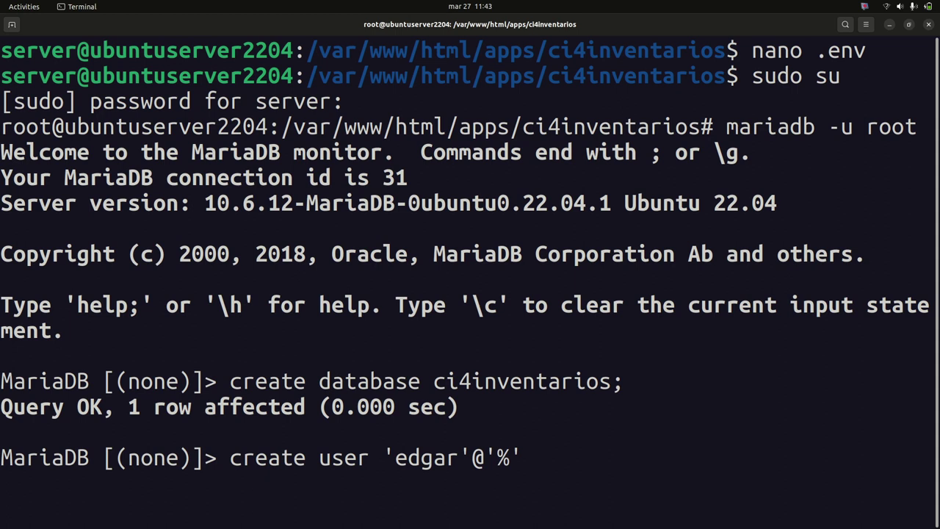
type("identidfieds")
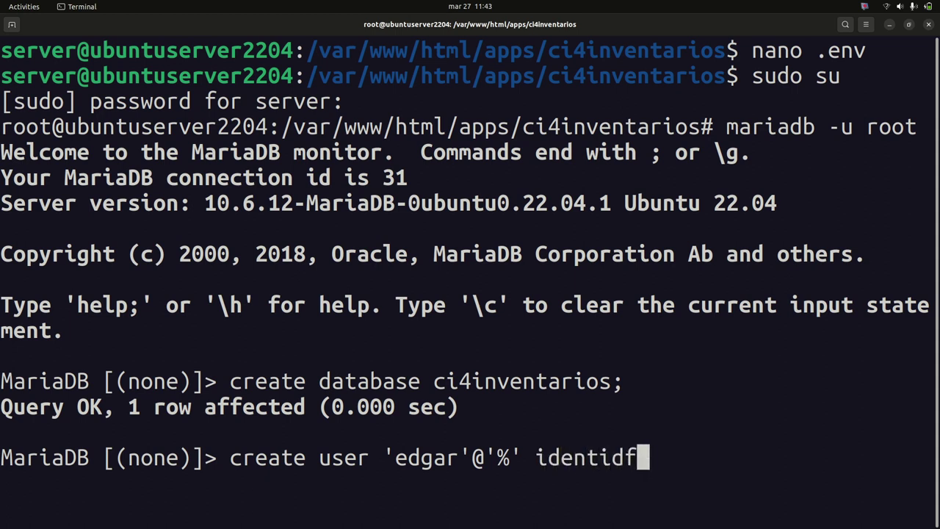
key("BackSpace")
key("BackSpace")
key("BackSpace")
key("BackSpace")
key("BackSpace")
key("BackSpace")
type("fied by")
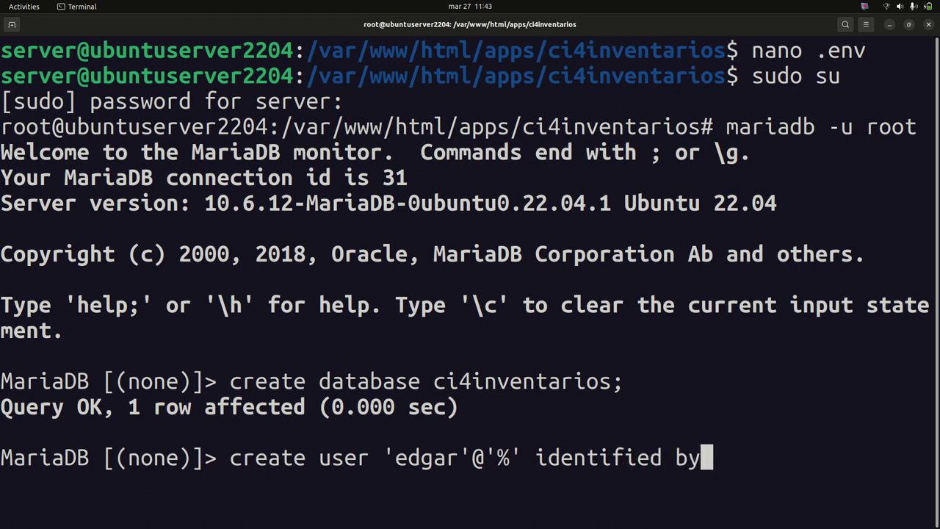
type(" '12345")
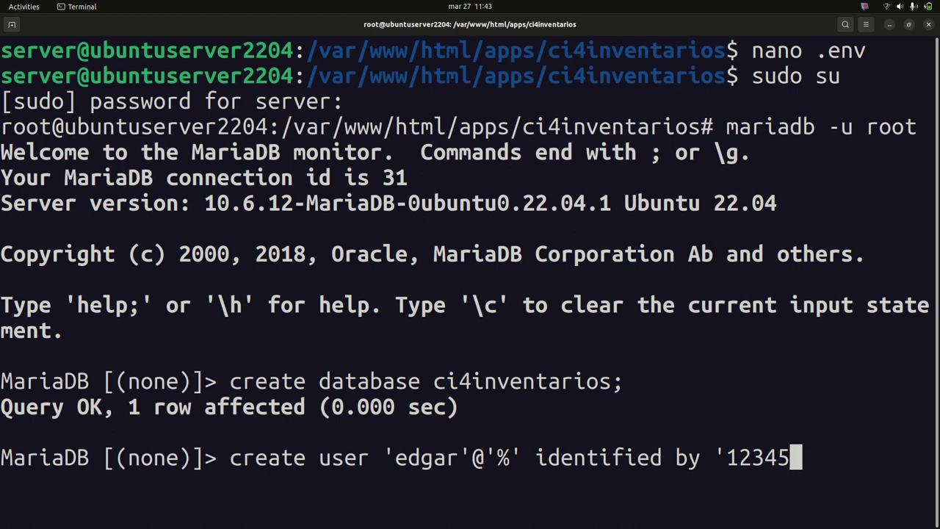
type("678';")
key("Return")
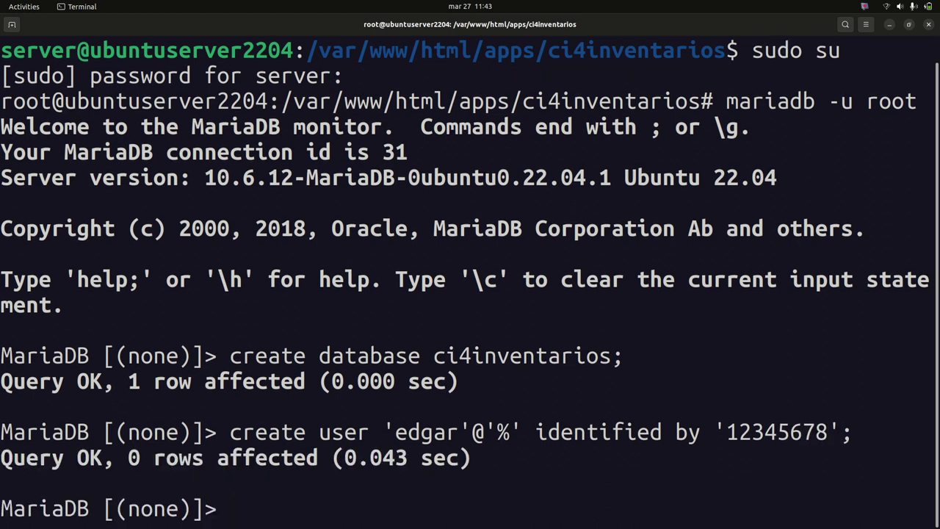
Start a grant of all privileges on ci4inventarios.*, checking the database and user names
type("grantl")
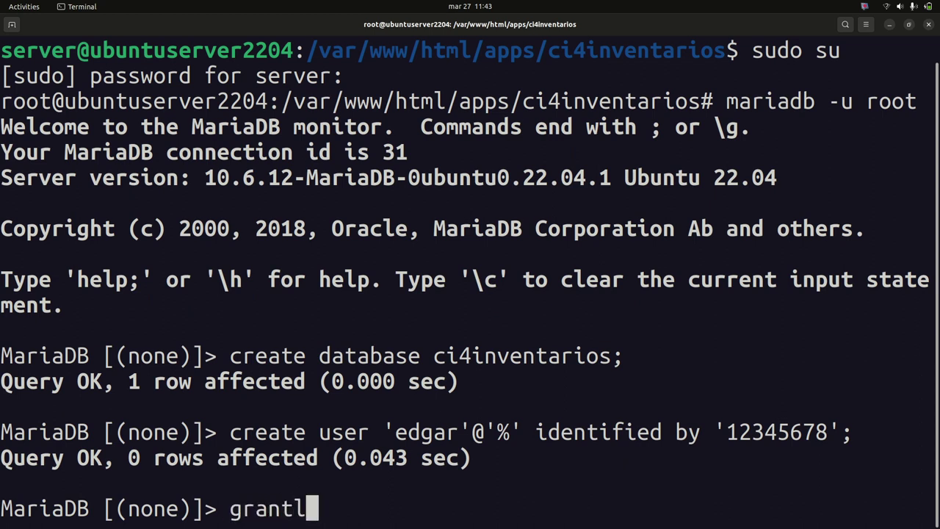
key("BackSpace")
type("all pr")
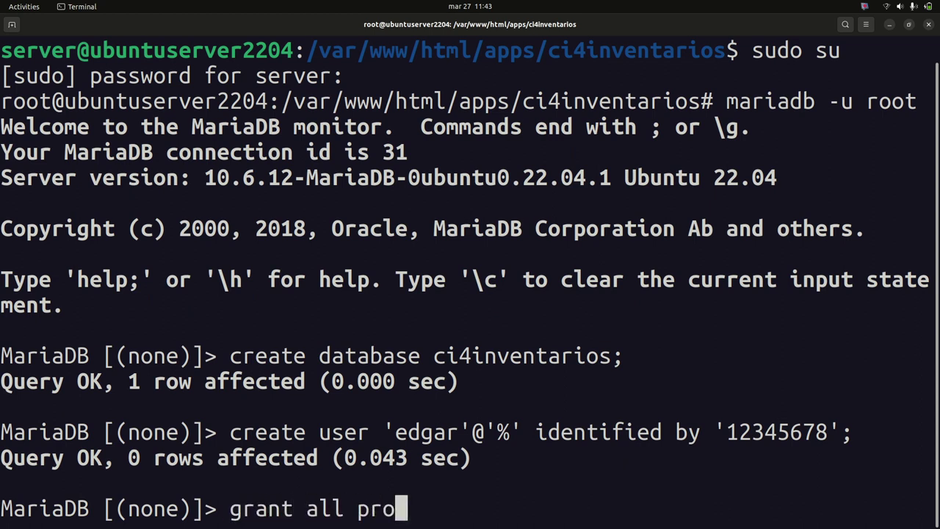
type("ivileges on ")
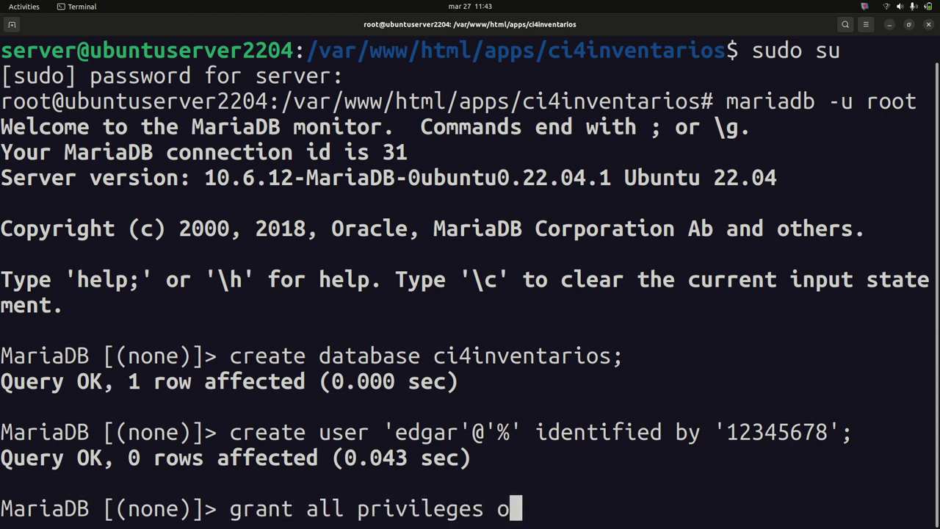
type("*")
key("BackSpace")
double_click(532, 354)
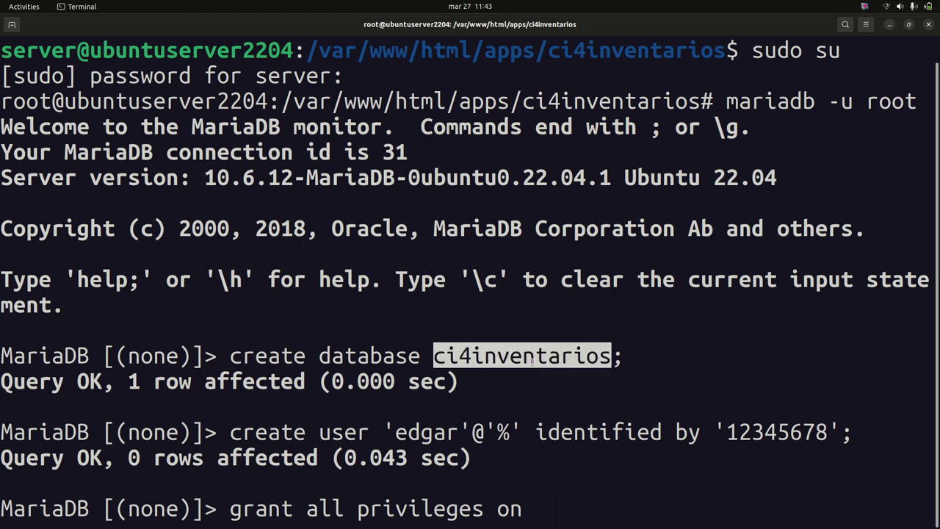
double_click(430, 434)
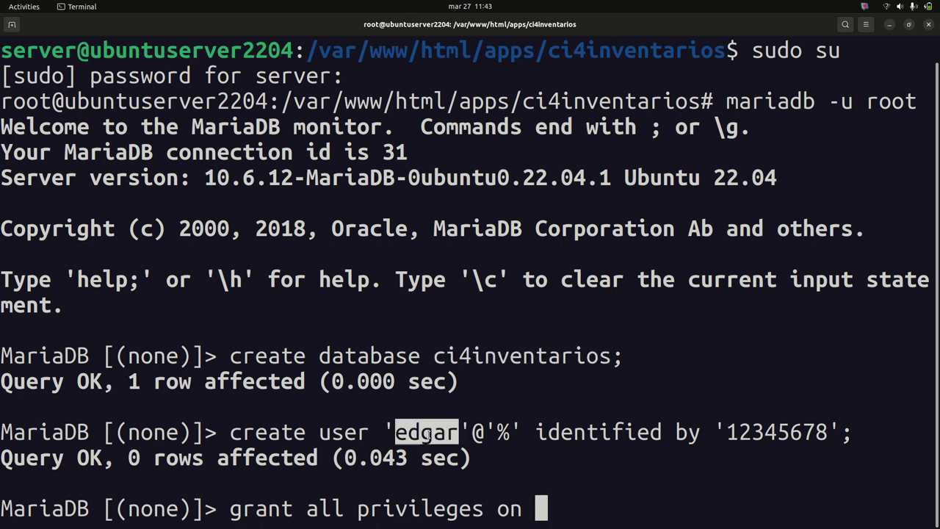
left_click(549, 514)
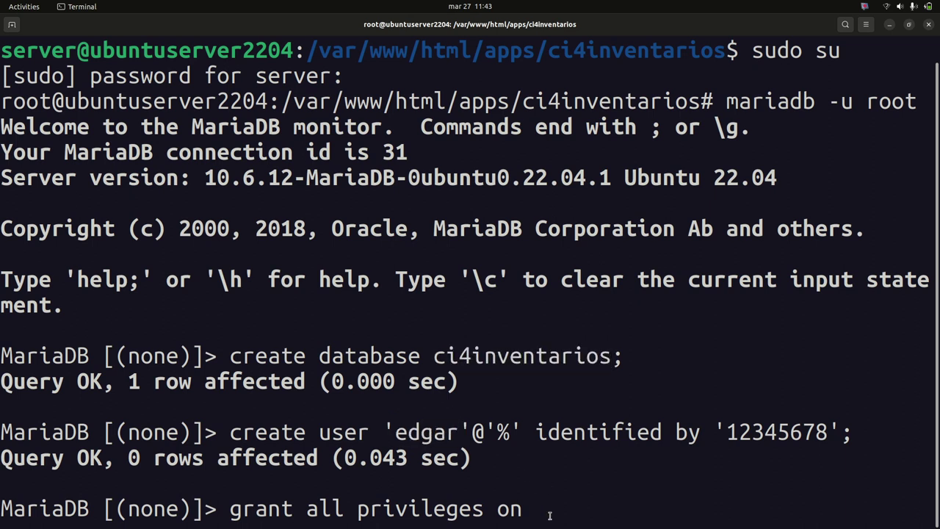
type("ci4inventarioes")
key("BackSpace")
key("BackSpace")
type("s")
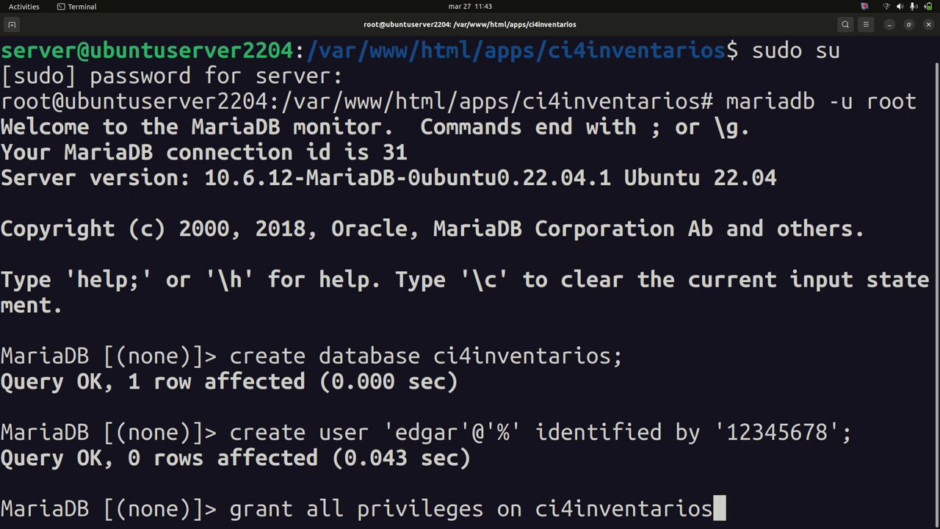
type(".*")
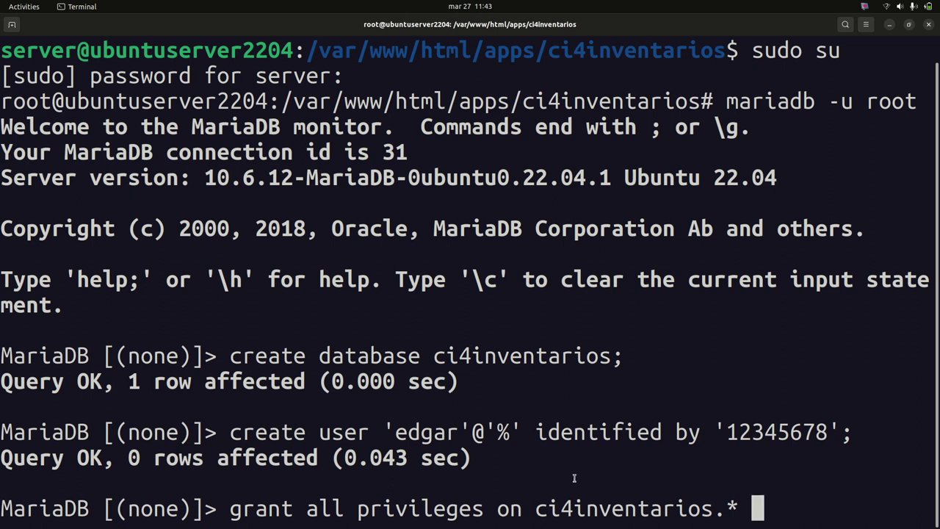
Grant those privileges to the new user at host '%', then flush privileges
left_click_drag(536, 508, 731, 505)
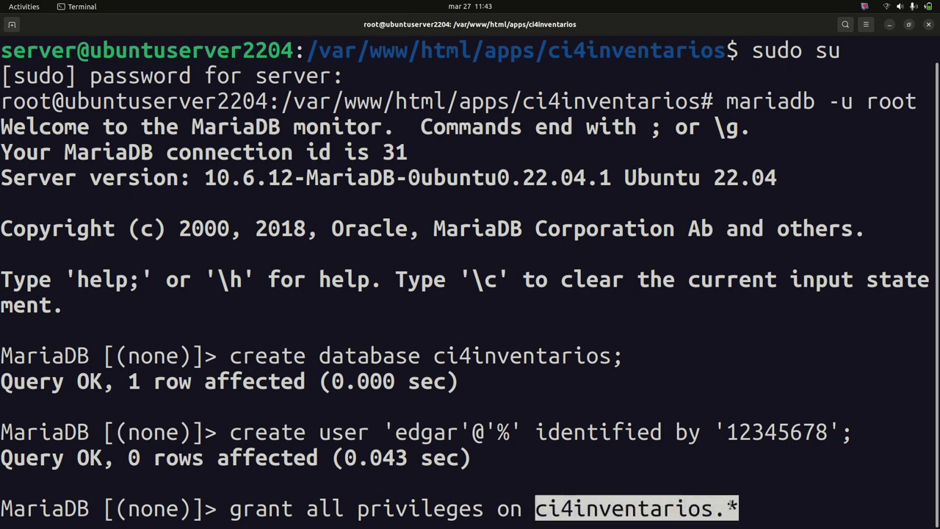
double_click(445, 435)
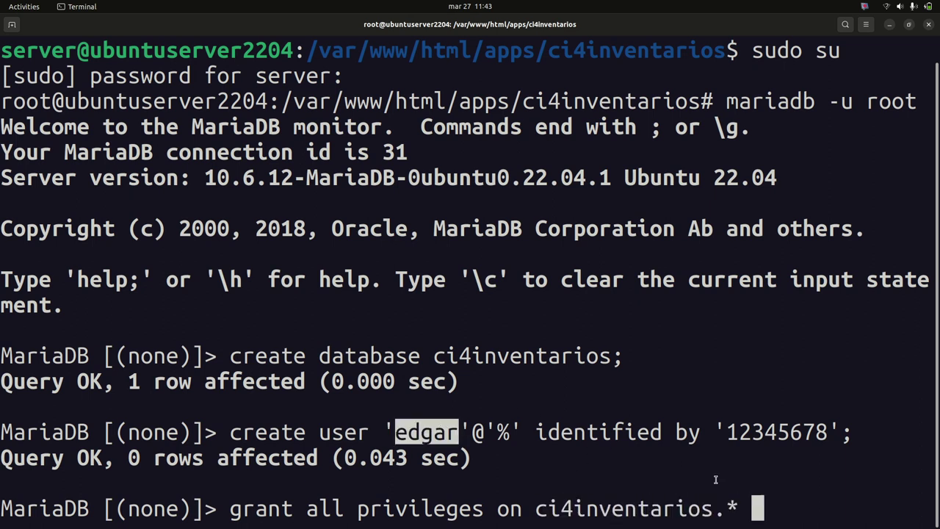
left_click(747, 500)
key("Left")
key("Left")
key("Right")
key("Right")
double_click(639, 505)
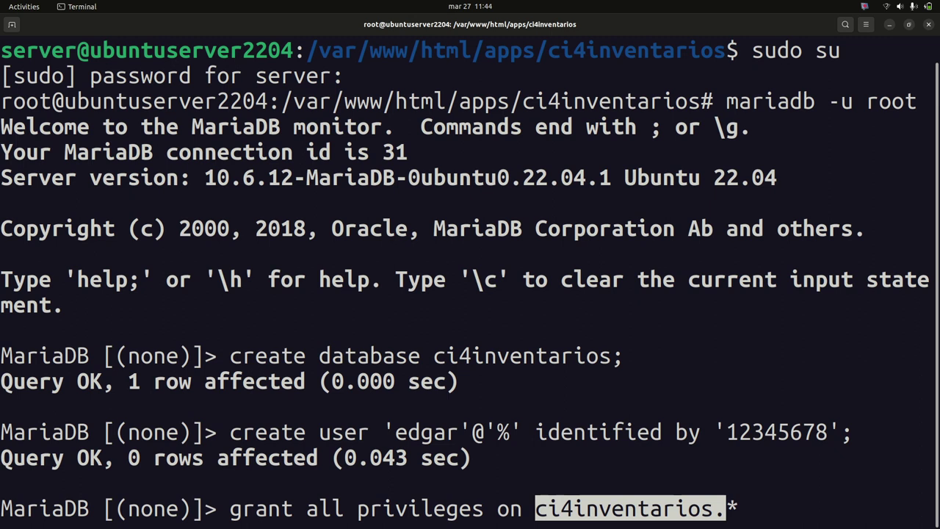
type("to 'edgar")
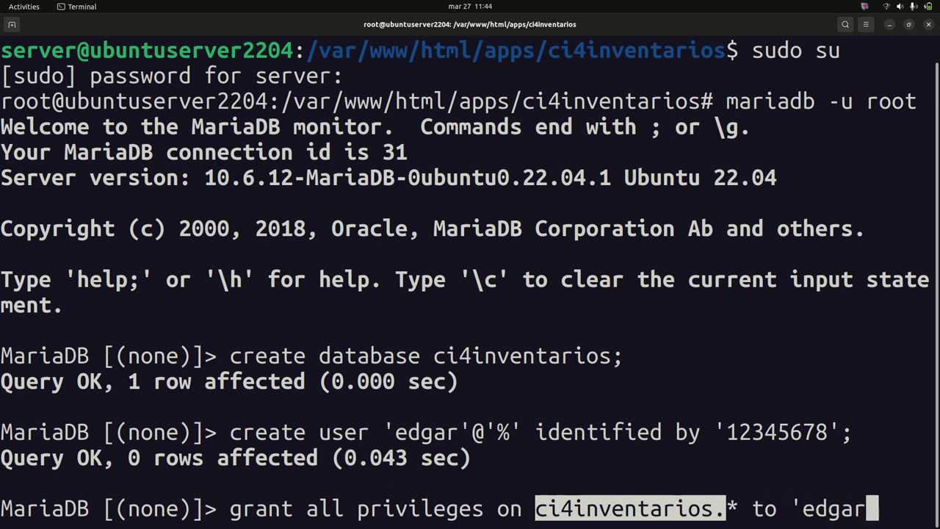
type("'@")
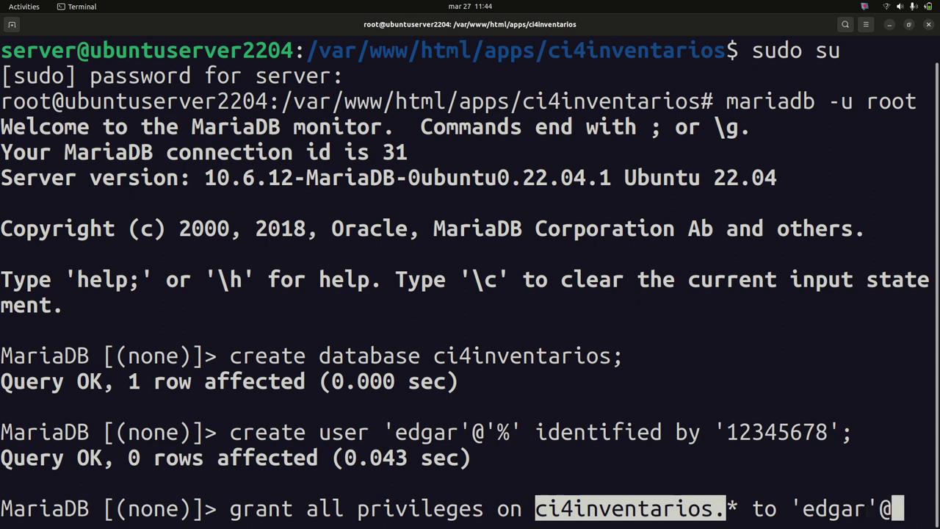
type("'%'")
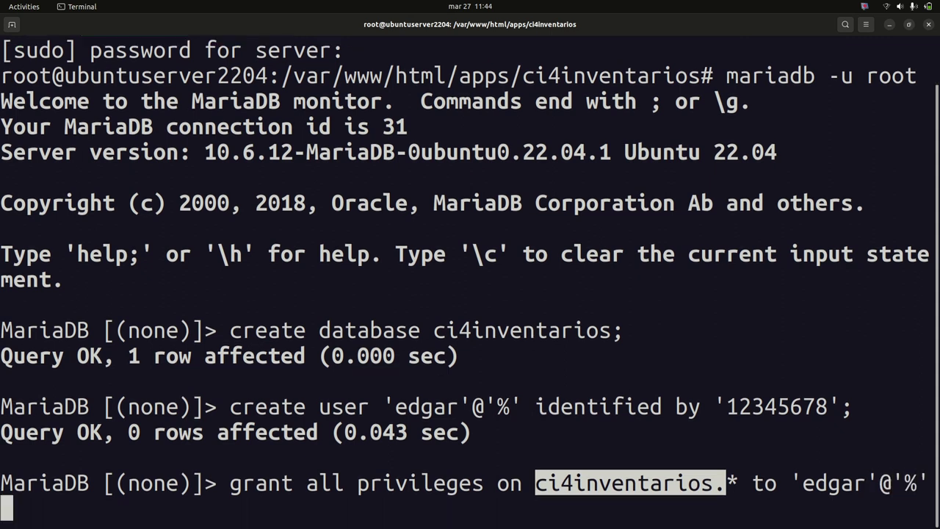
type(";")
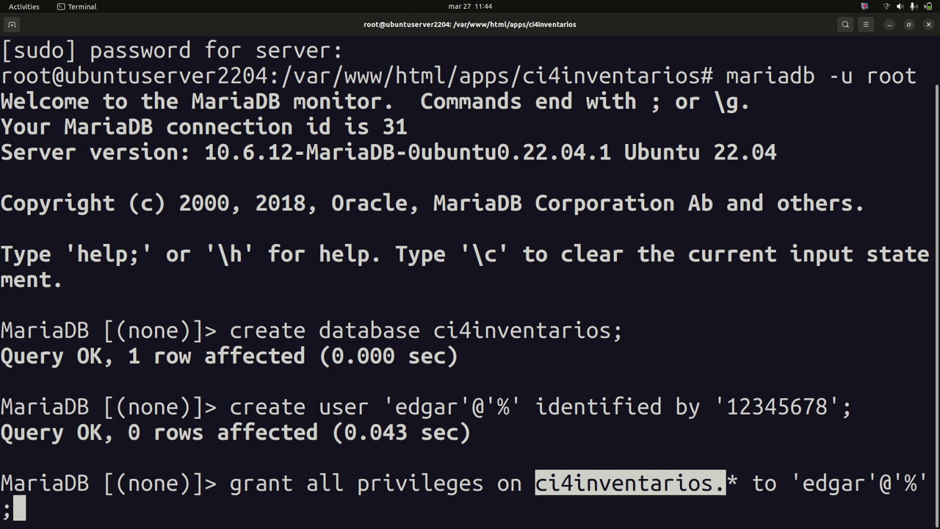
key("ctrl+minus")
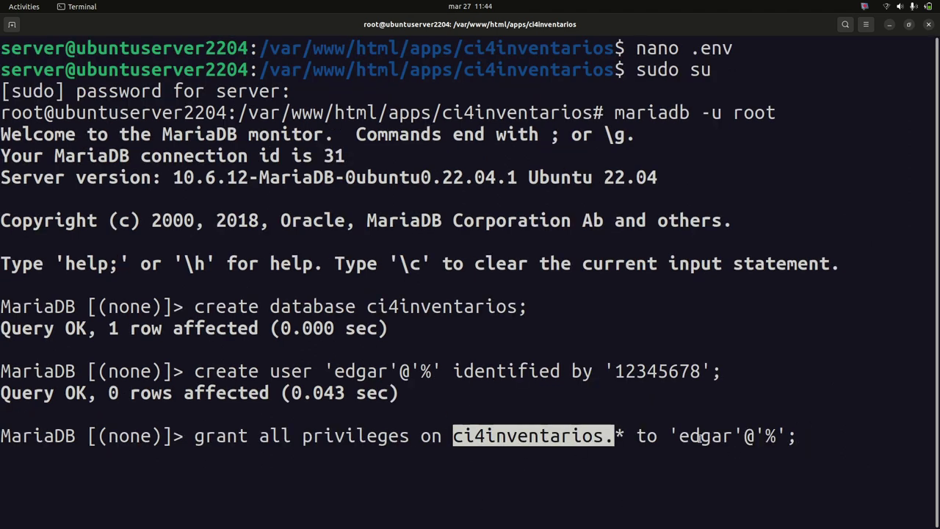
double_click(698, 436)
left_click(824, 438)
key("Return")
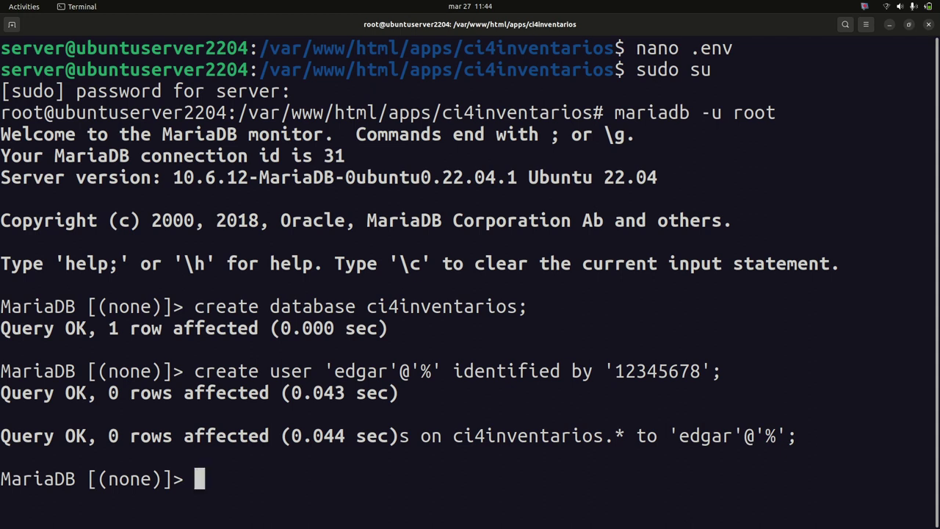
type("flush p")
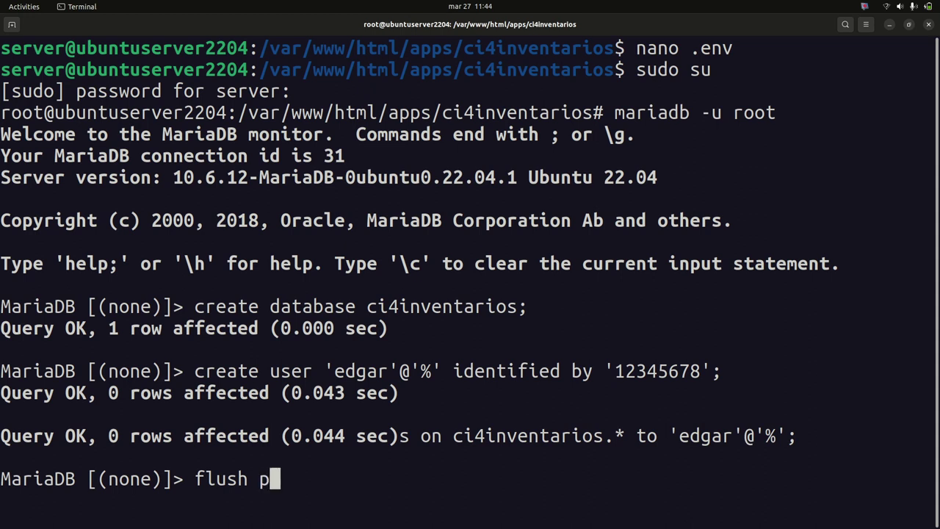
type("rivileges;")
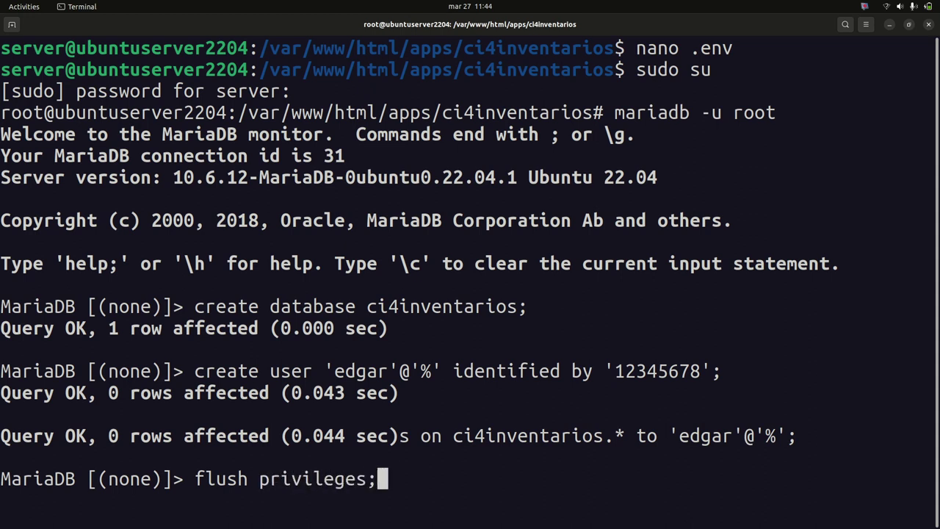
key("Return")
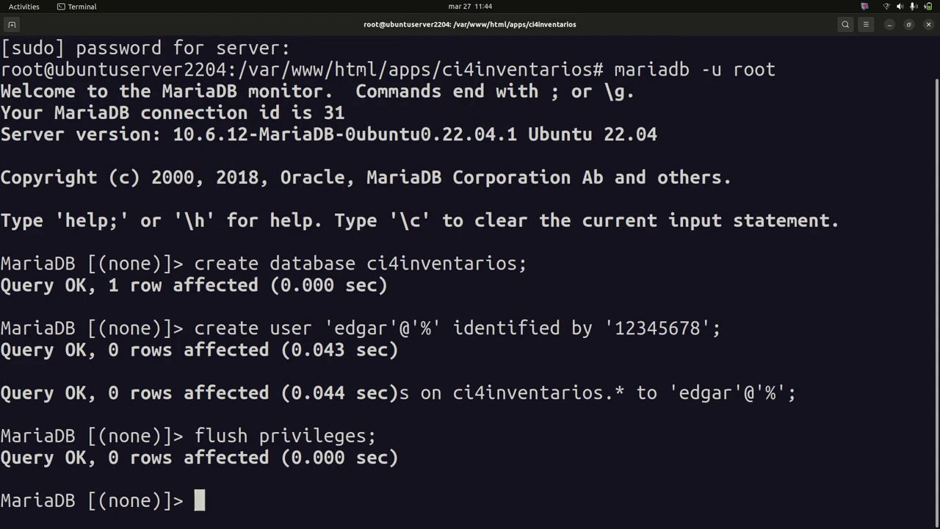
List the databases and confirm ci4inventarios is present
type("show d")
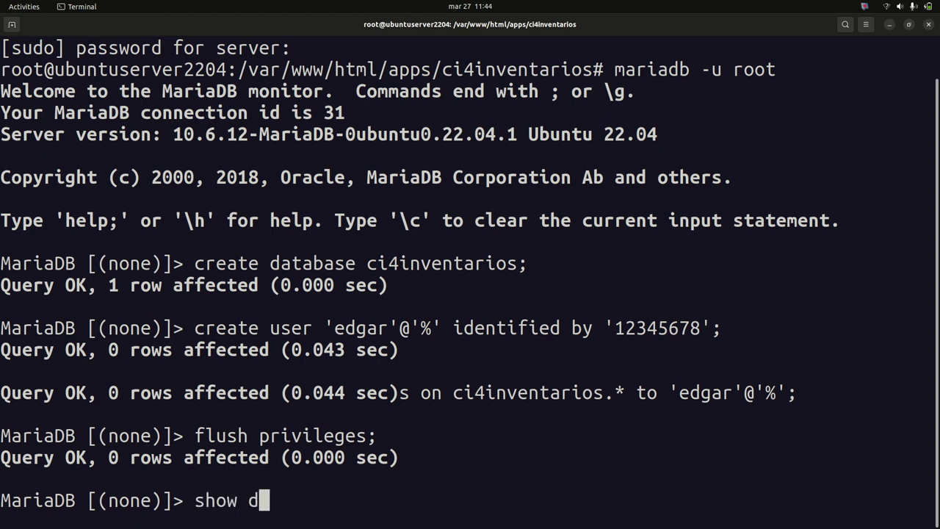
type("tab")
key("BackSpace")
key("BackSpace")
key("BackSpace")
type("aba")
key("BackSpace")
key("BackSpace")
type("tabases;")
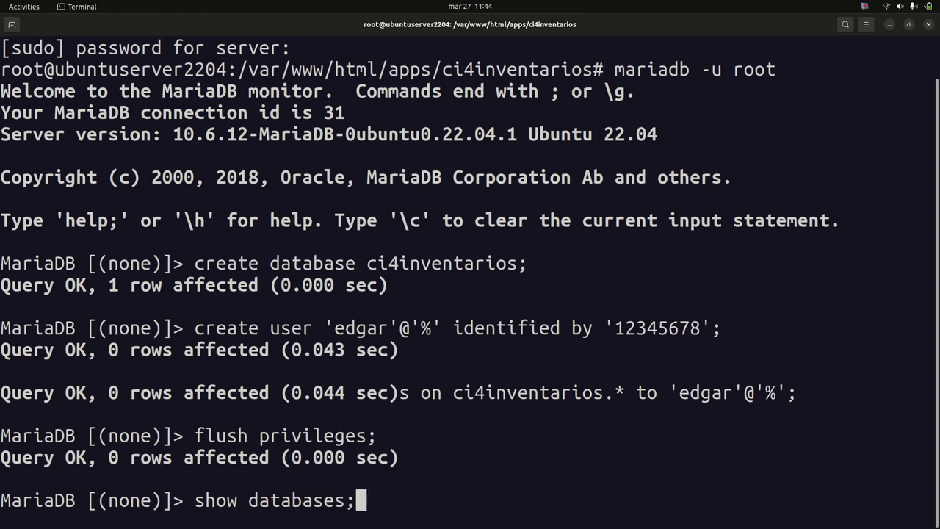
key("Return")
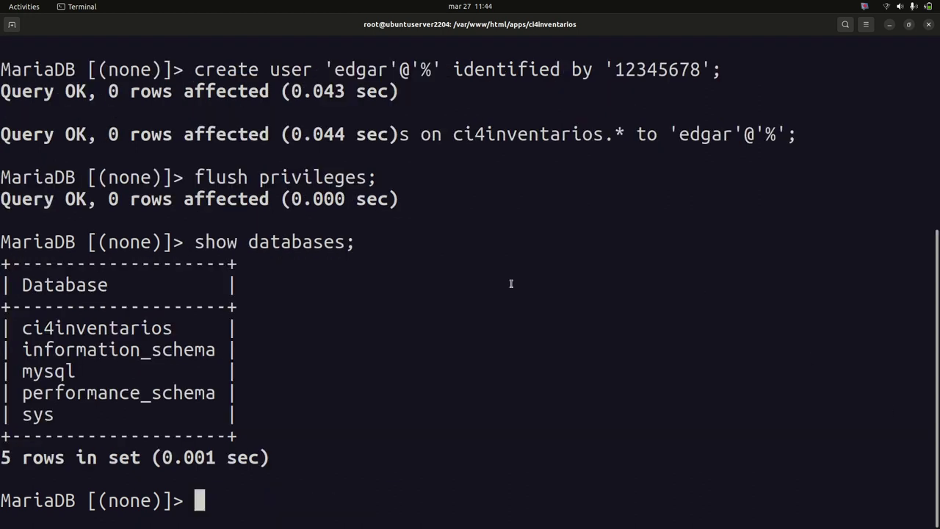
double_click(110, 327)
left_click(363, 404)
Switch to the mysql database and list User and Host, confirming the new user with host %
type("select ")
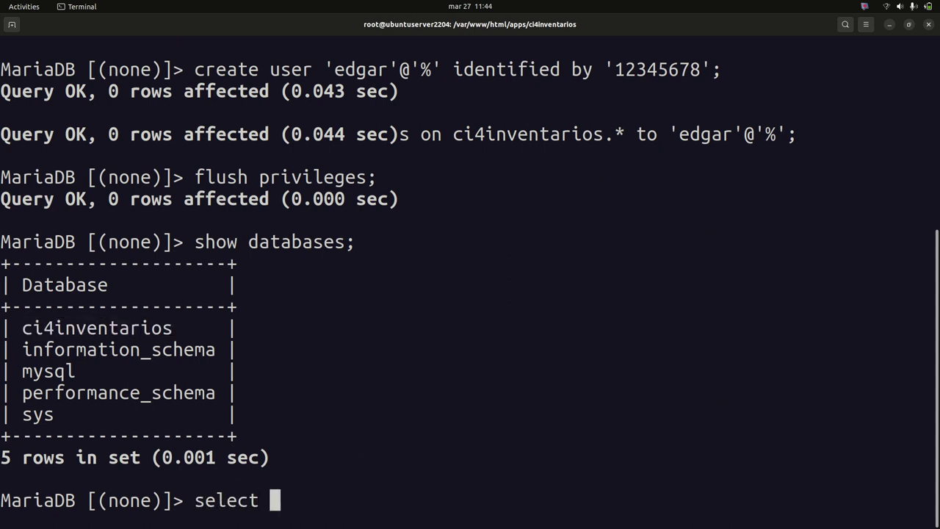
type("User, Host ")
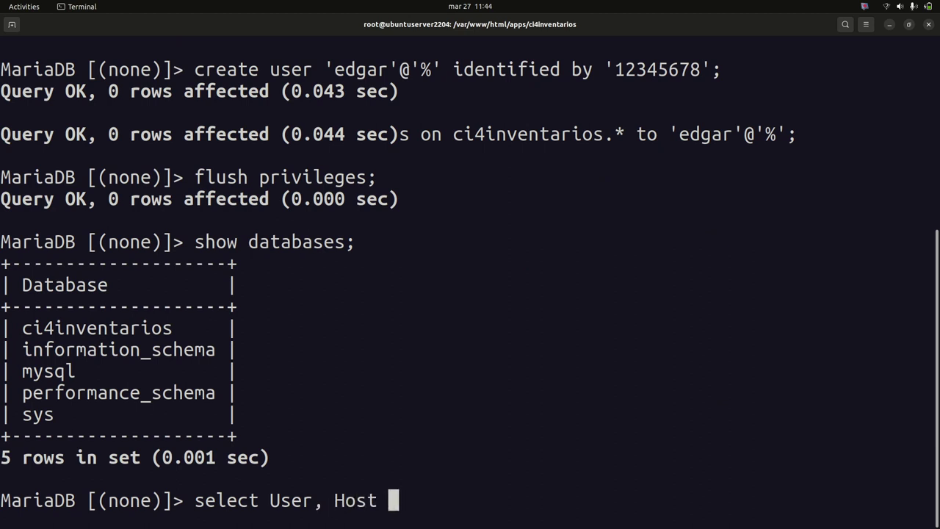
type("from user;")
key("Return")
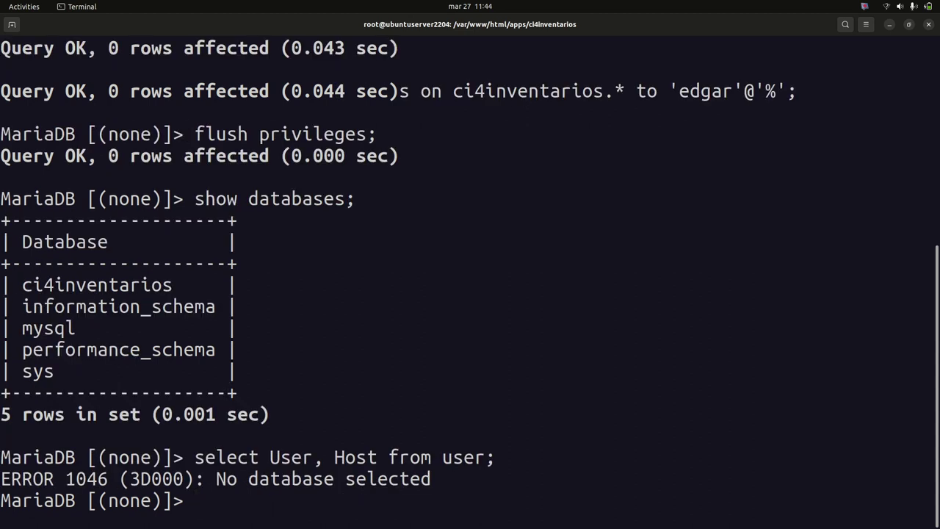
key("Up")
key("Left")
key("Left")
key("Right")
key("BackSpace")
key("BackSpace")
key("BackSpace")
key("BackSpace")
key("BackSpace")
key("BackSpace")
key("BackSpace")
key("BackSpace")
key("BackSpace")
key("BackSpace")
key("BackSpace")
key("BackSpace")
key("BackSpace")
key("BackSpace")
key("BackSpace")
key("BackSpace")
key("BackSpace")
key("BackSpace")
key("BackSpace")
key("BackSpace")
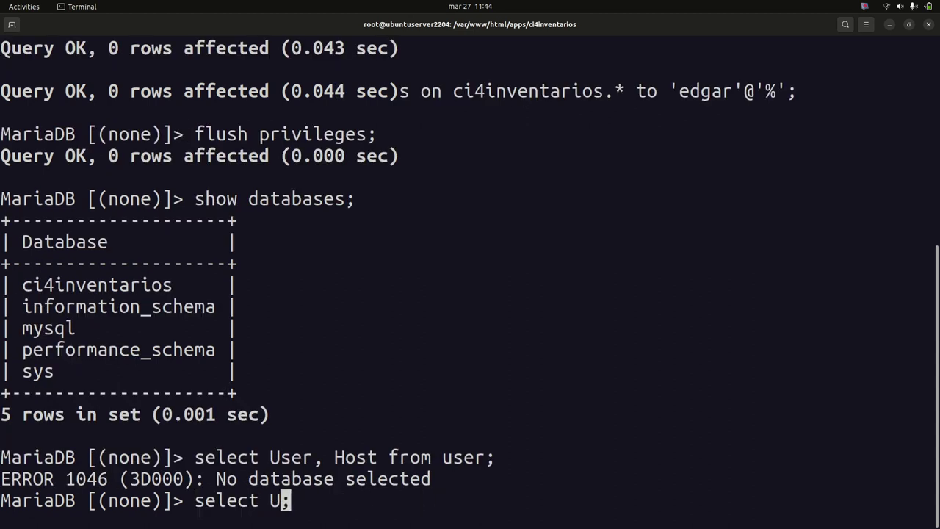
type("use mysql")
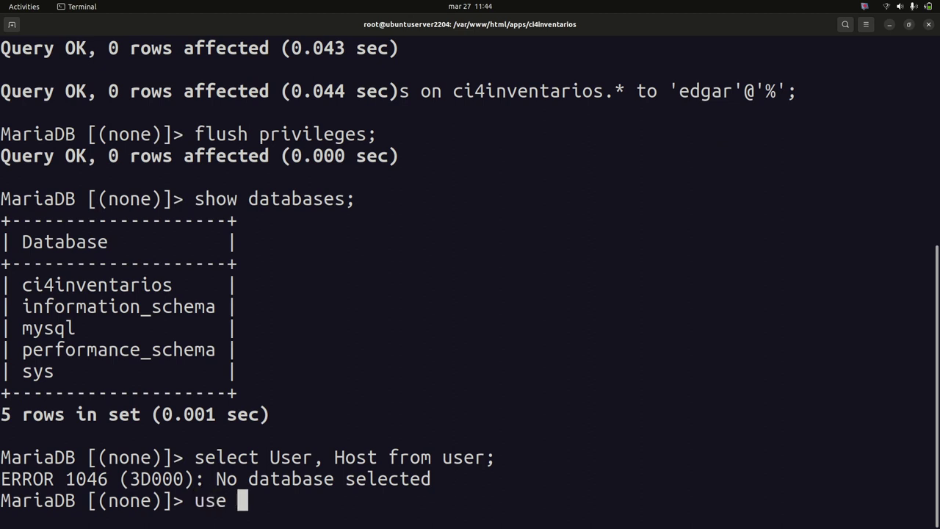
key("Return")
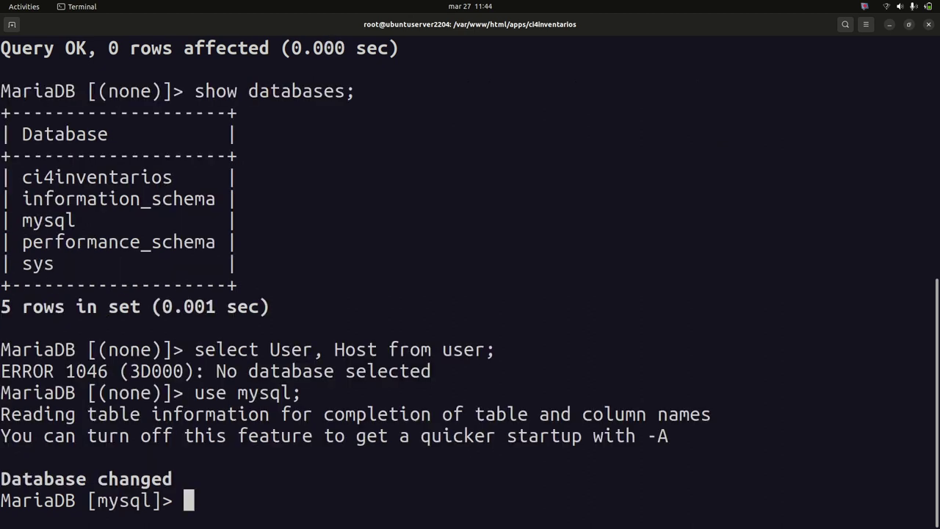
key("Up")
key("Up")
key("Return")
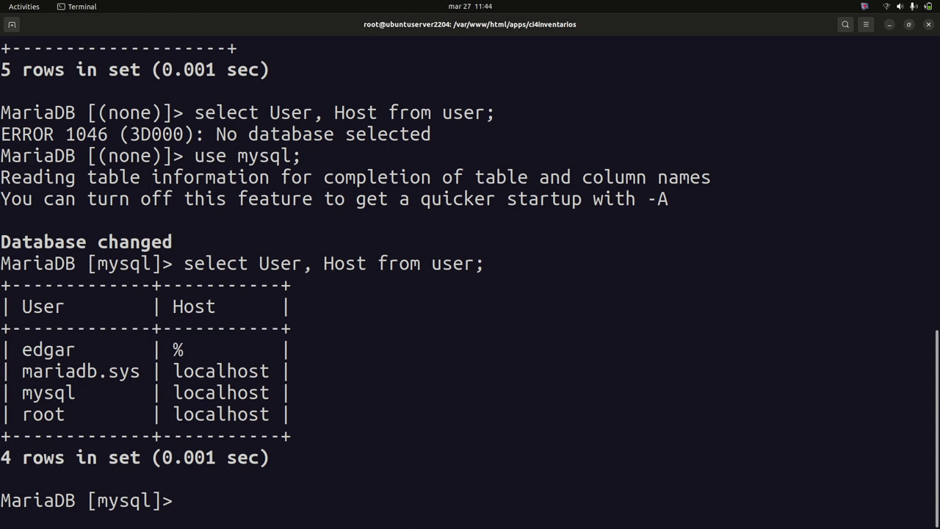
double_click(63, 351)
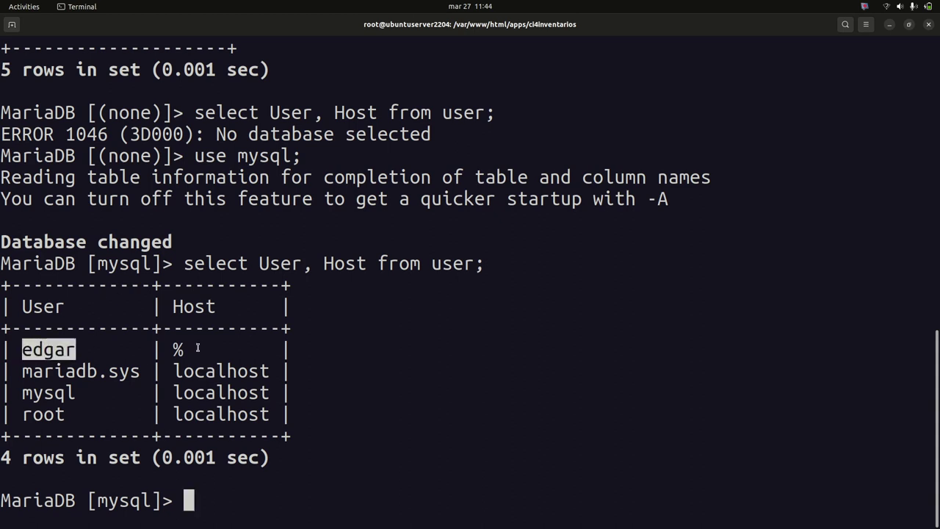
left_click_drag(197, 347, 164, 347)
Scroll through the output and quit the MariaDB monitor
scroll(462, 342, "up", 7)
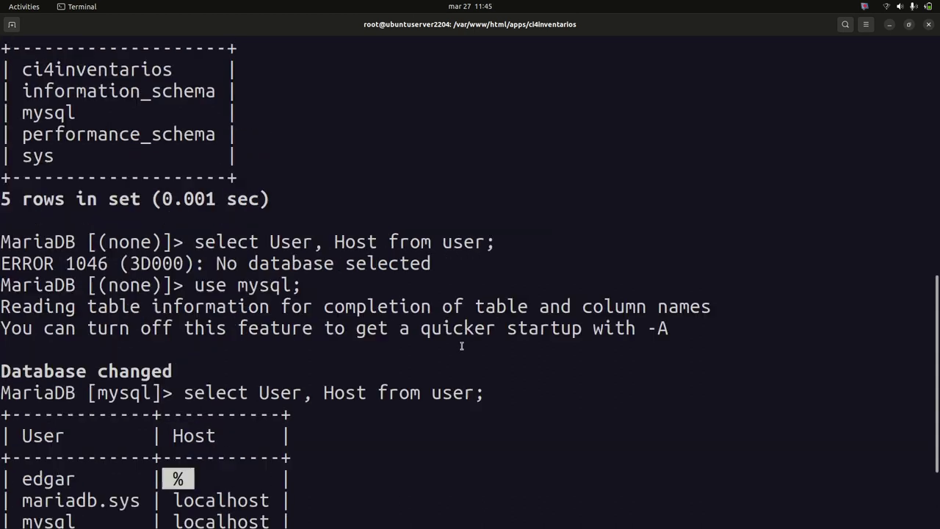
scroll(461, 345, "up", 3)
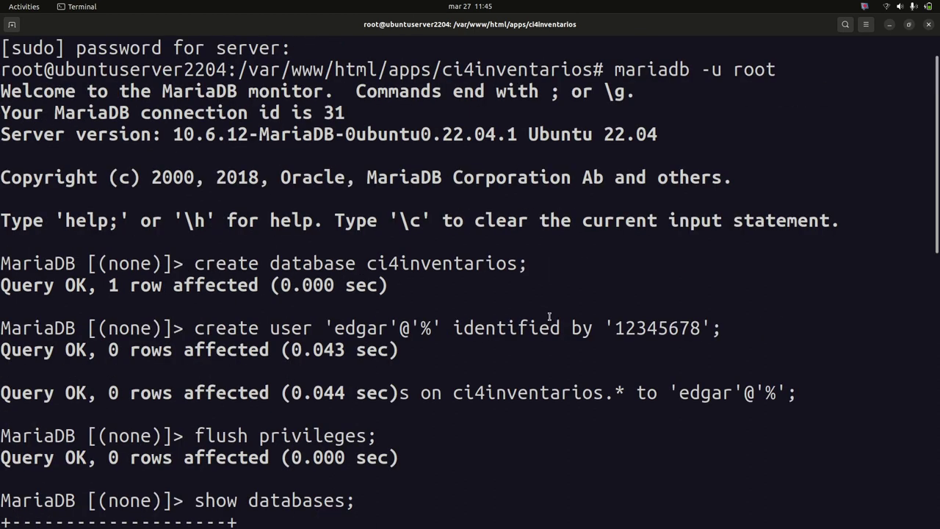
scroll(581, 330, "down", 1)
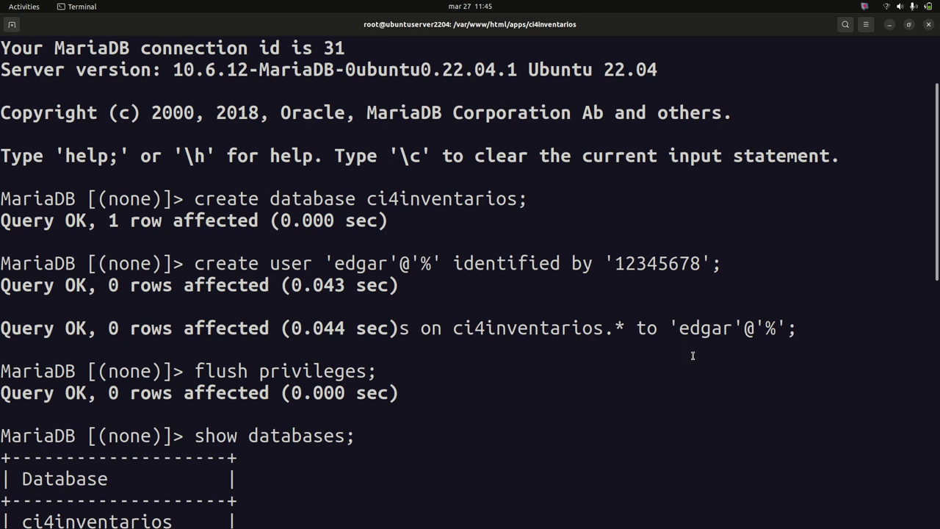
scroll(702, 439, "down", 9)
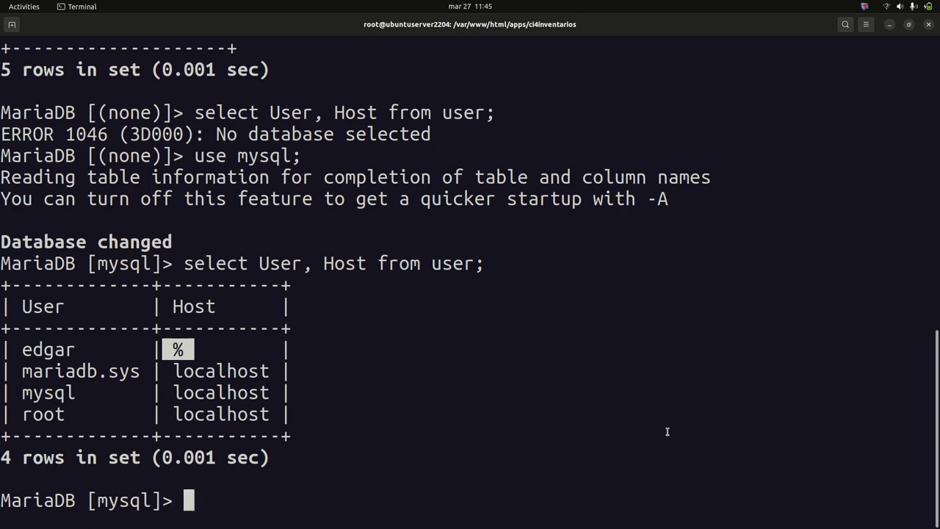
key("ctrl+d")
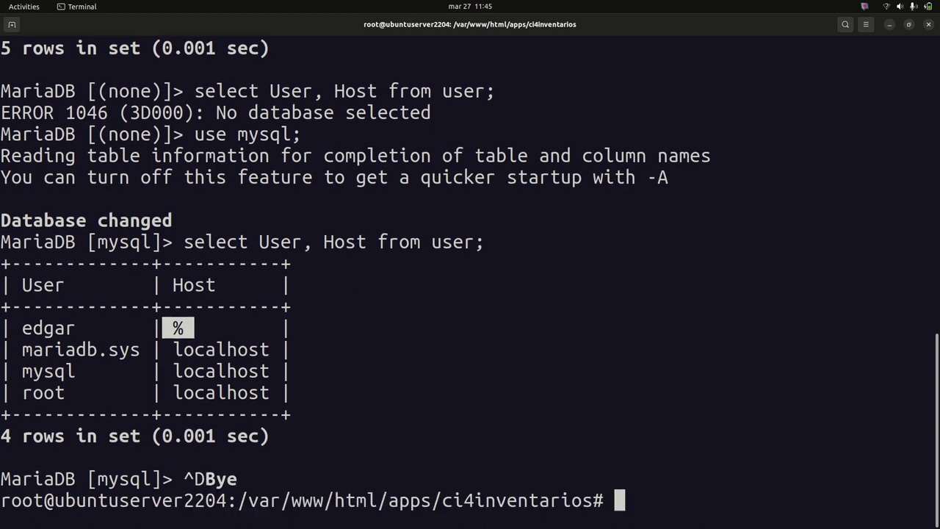
Clear the screen, exit the root shell, and clear again
type("clear")
key("Return")
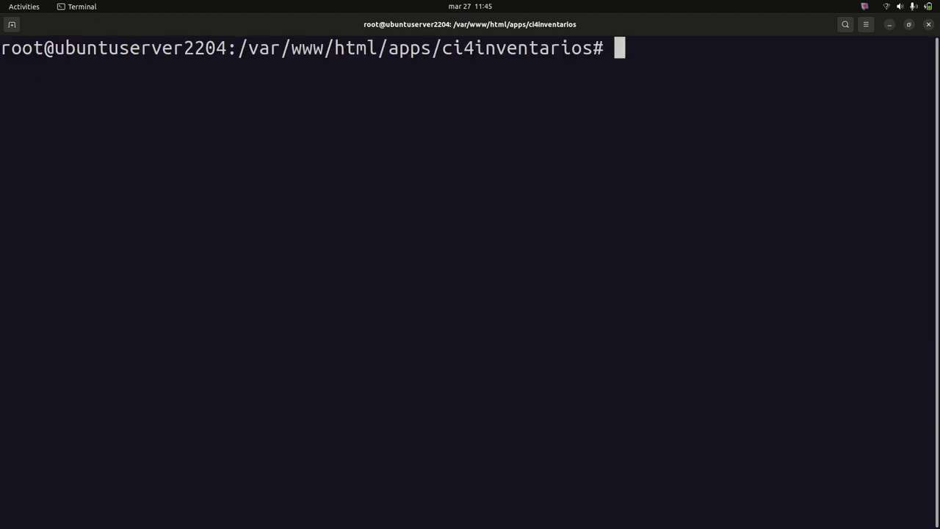
key("ctrl+plus")
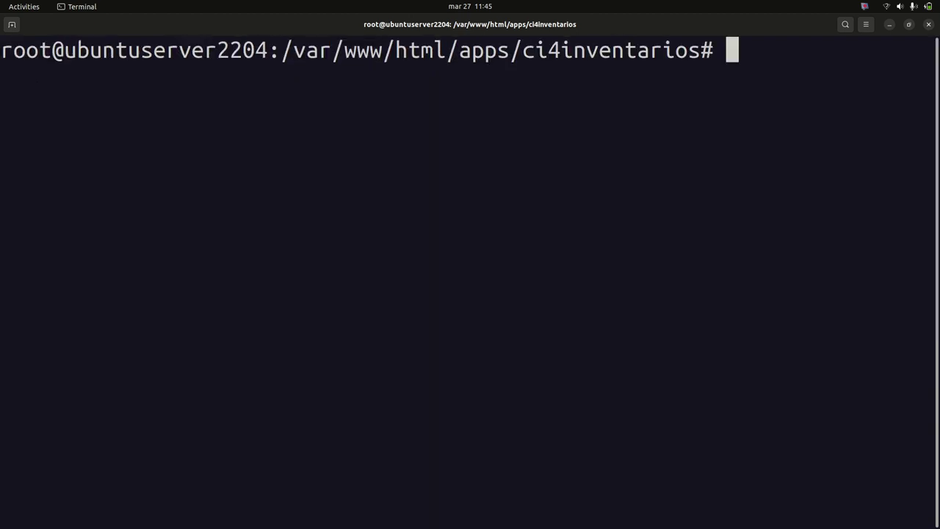
type("exit")
key("Return")
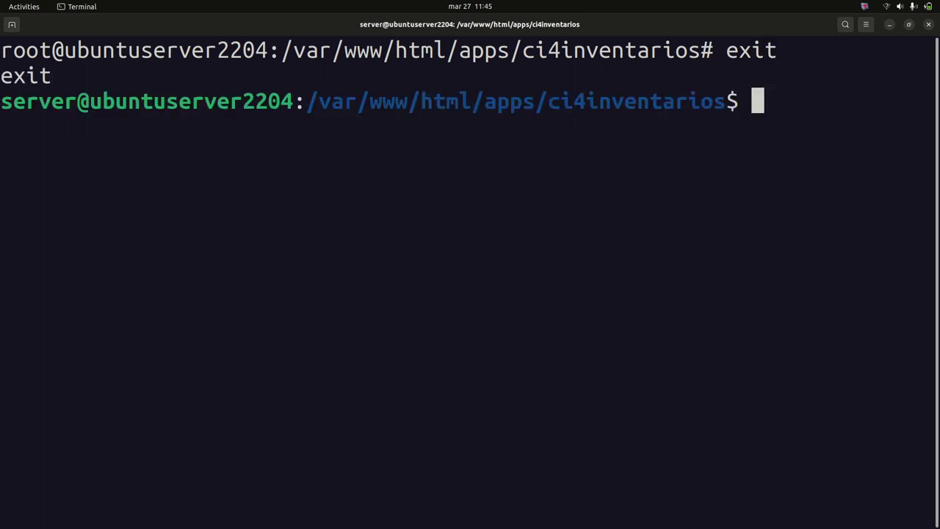
type("cle")
key("BackSpace")
type("ear")
key("Return")
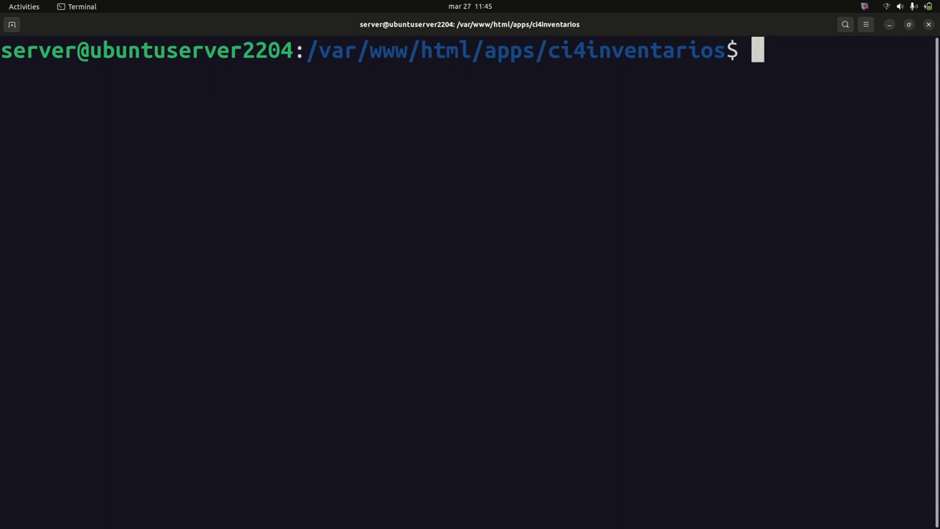
Run php spark migrate in the project folder and check the migrations completed
type("php ")
type("ar")
key("BackSpace")
key("BackSpace")
type("spa")
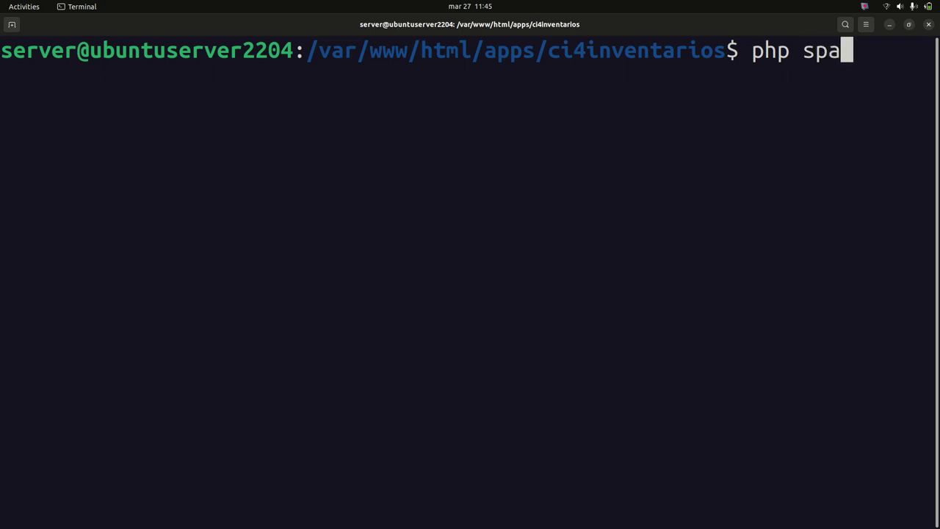
type("rk migrate")
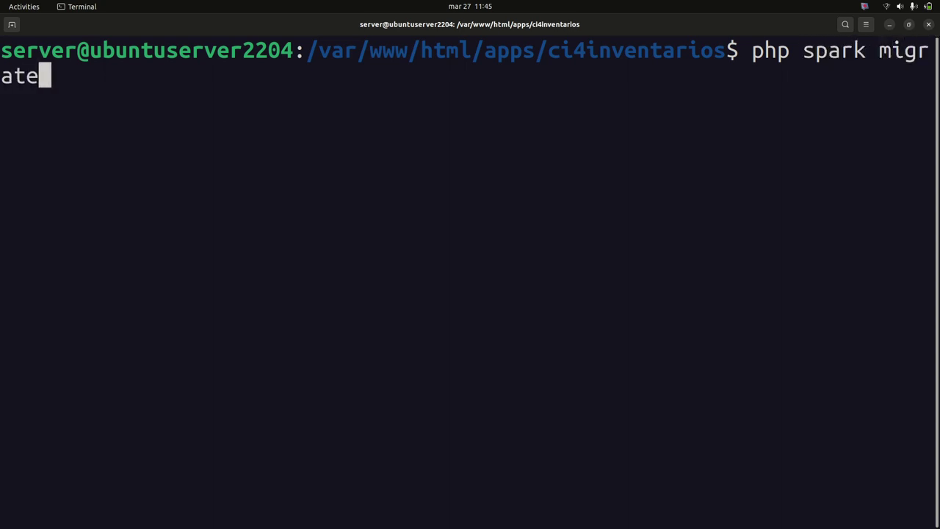
key("Return")
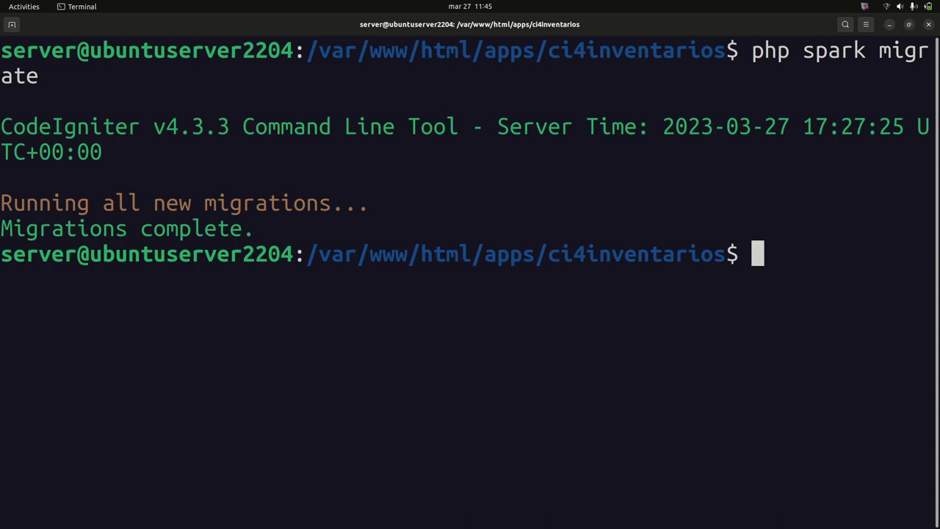
key("ctrl+minus")
left_click_drag(636, 48, 818, 48)
left_click_drag(10, 133, 280, 135)
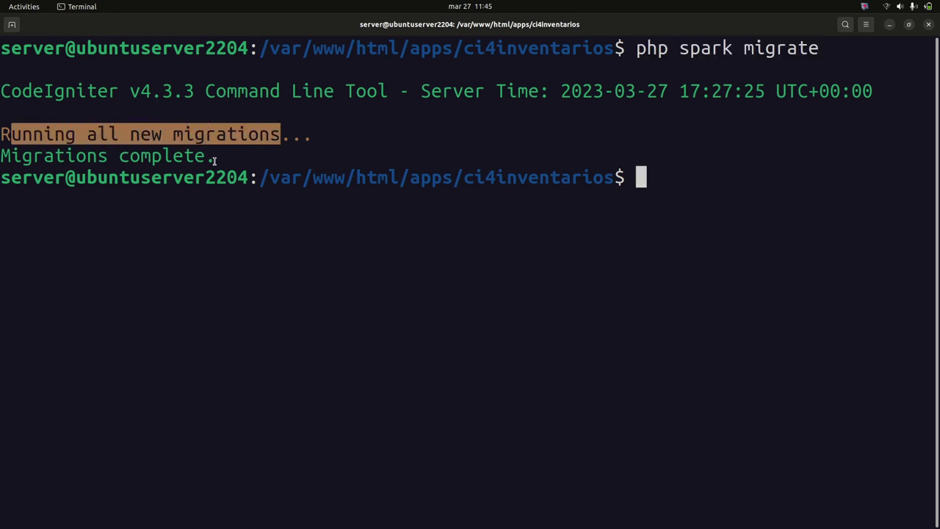
left_click(734, 157)
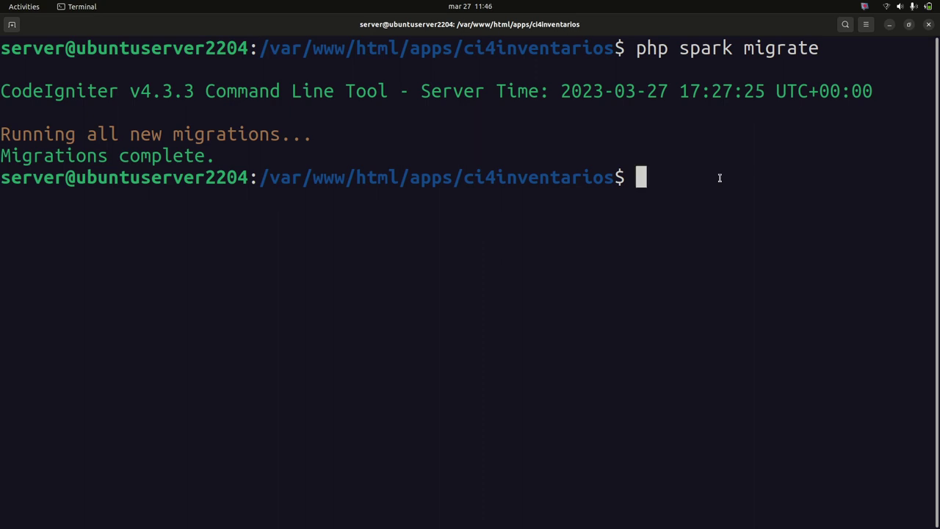
mouse_move(2, 187)
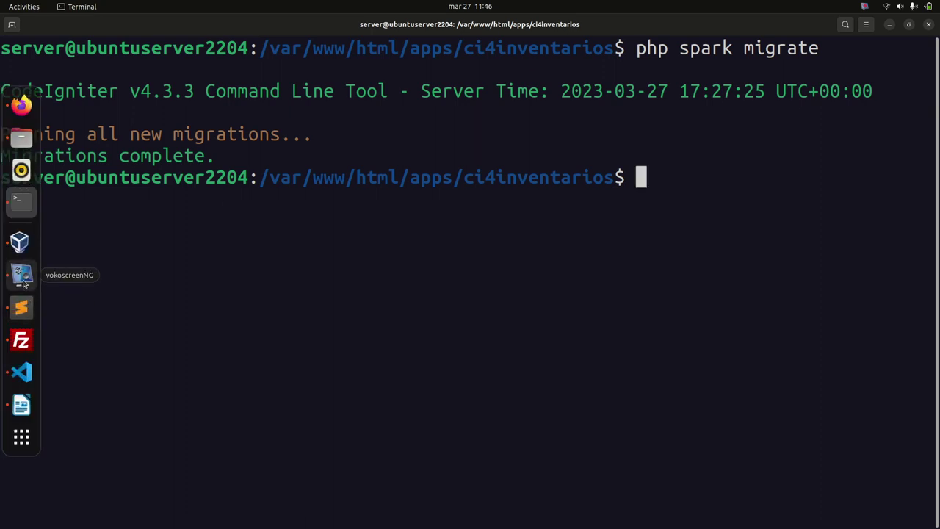
left_click(21, 308)
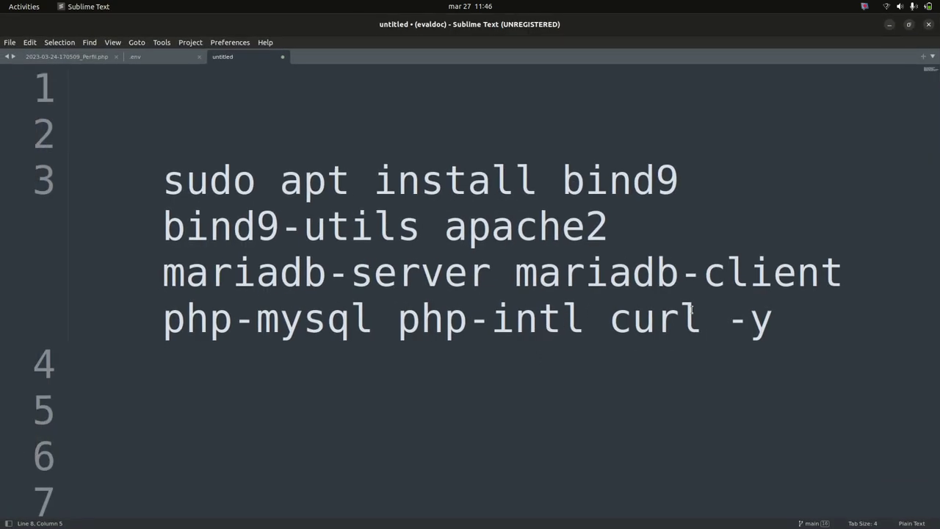
Add blank lines below the existing commands and indent a new line 9
left_click(855, 340)
key("Down")
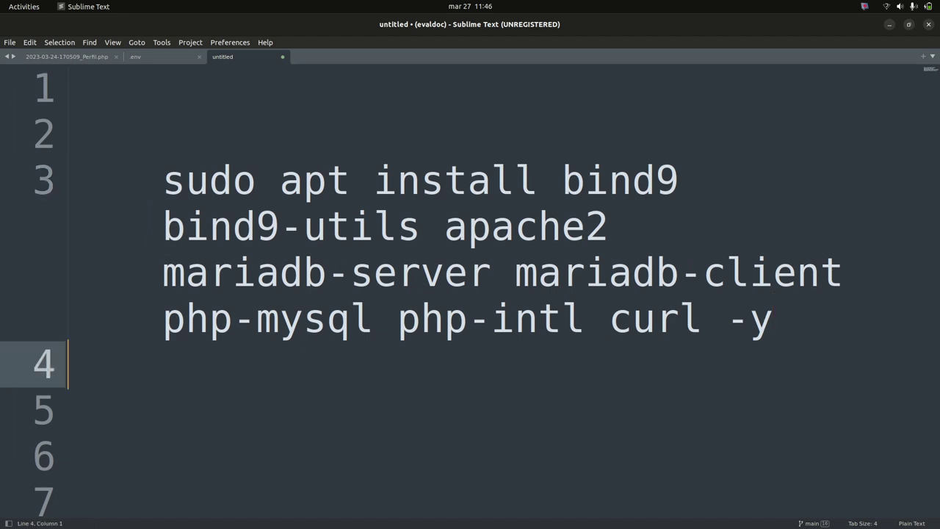
left_click(68, 456)
scroll(852, 340, "down", 5)
key("Return")
key("Return")
key("Return")
key("Return")
key("Return")
key("Return")
key("Return")
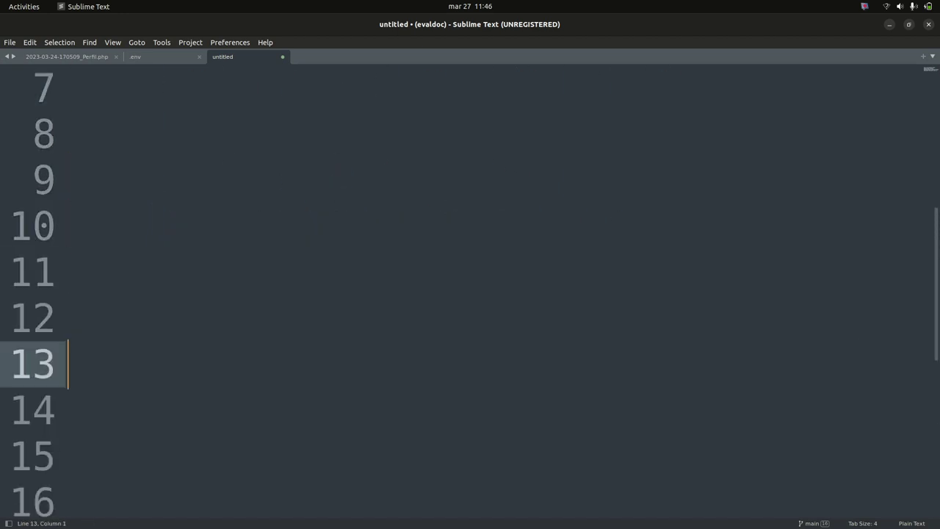
left_click(302, 190)
key("Tab")
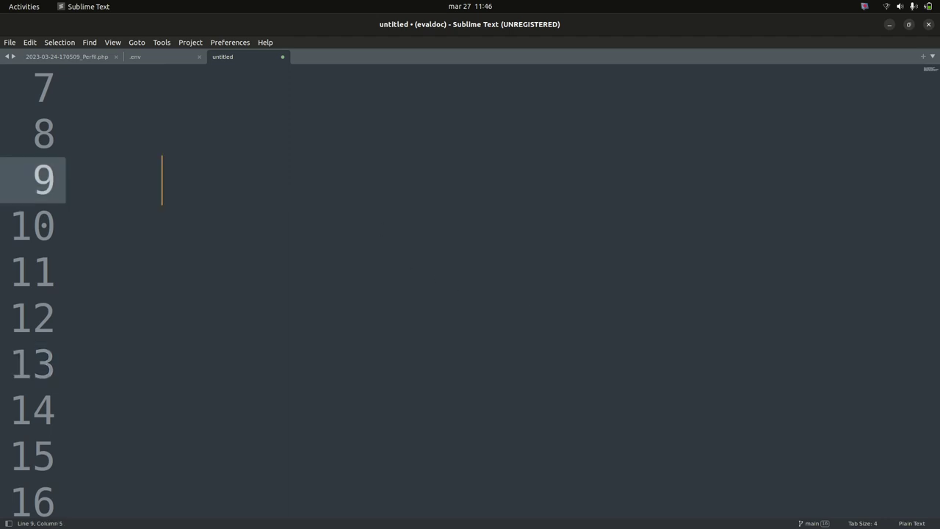
Write 'php spark make:scaffold Usuario' on that line
type("php sap")
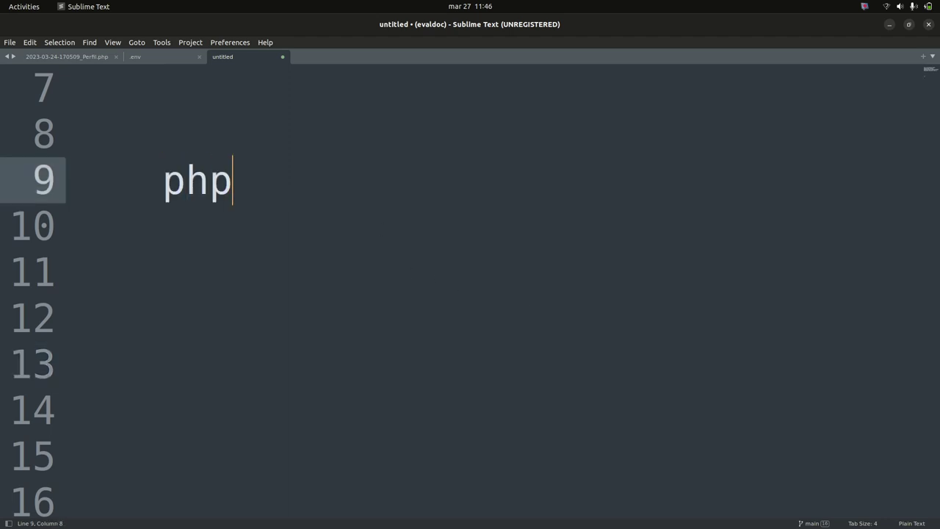
key("BackSpace")
key("BackSpace")
type("park make")
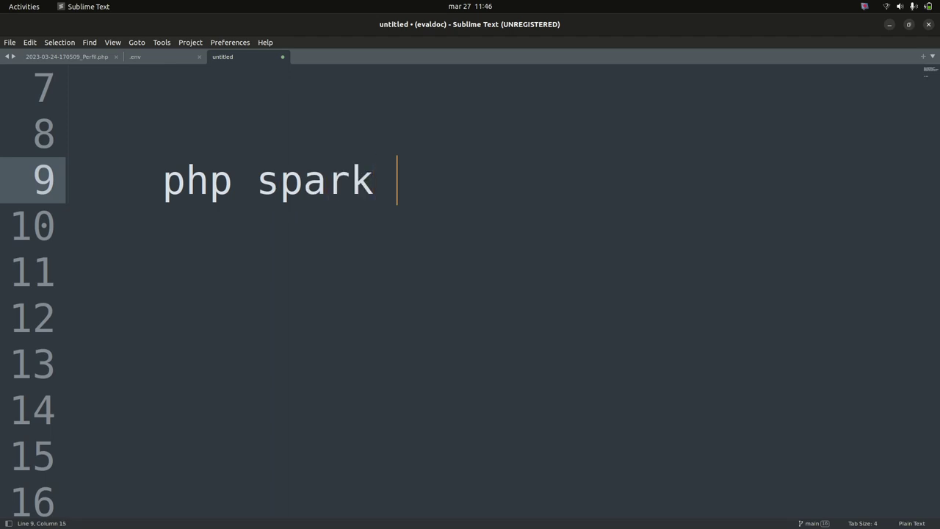
type("caffold")
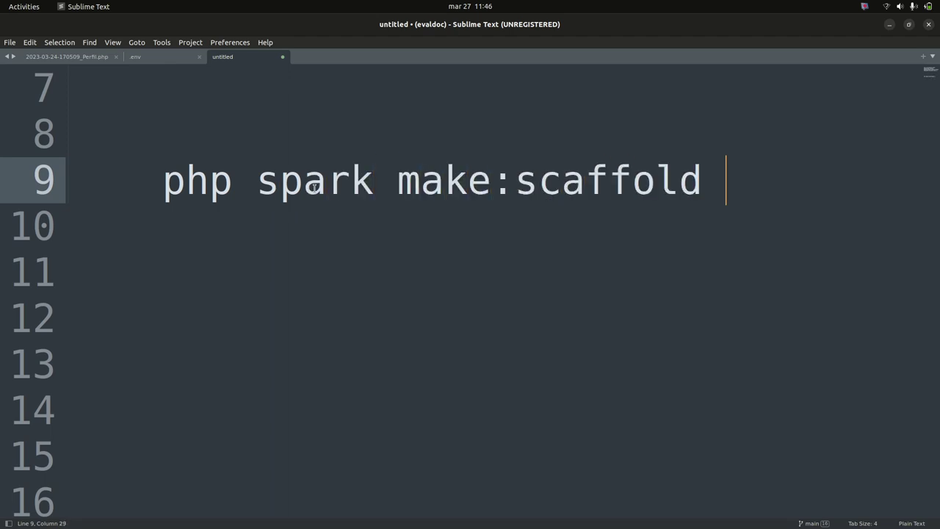
key("ctrl+minus")
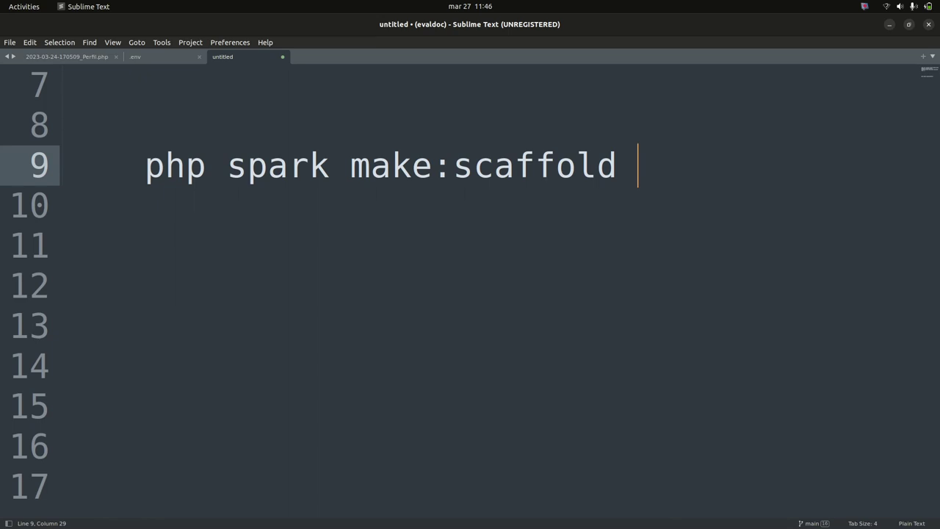
type("User")
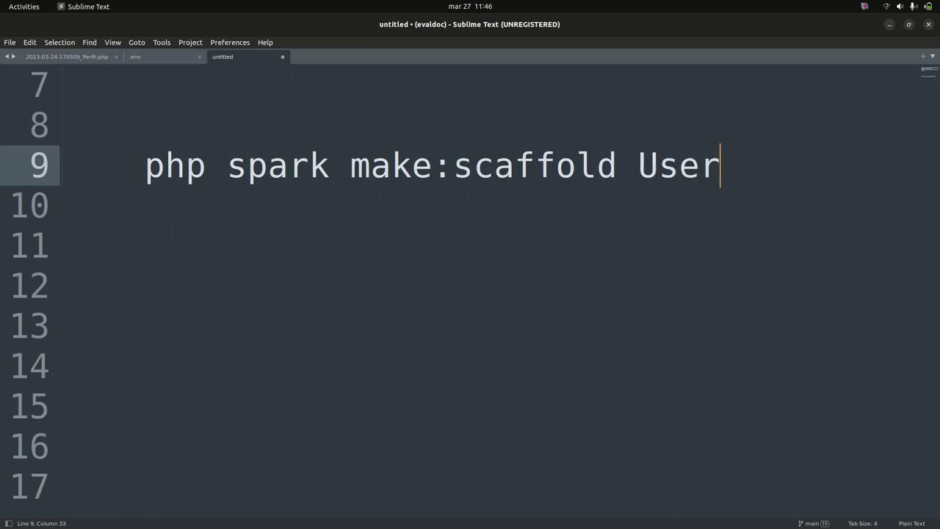
key("BackSpace")
key("BackSpace")
type("uario")
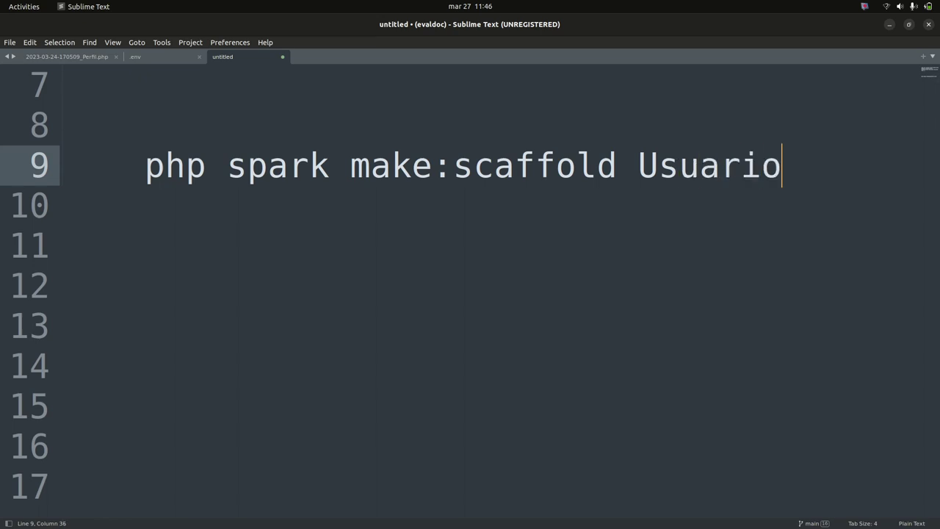
key("Return")
key("Return")
key("Return")
key("Return")
key("Return")
key("Return")
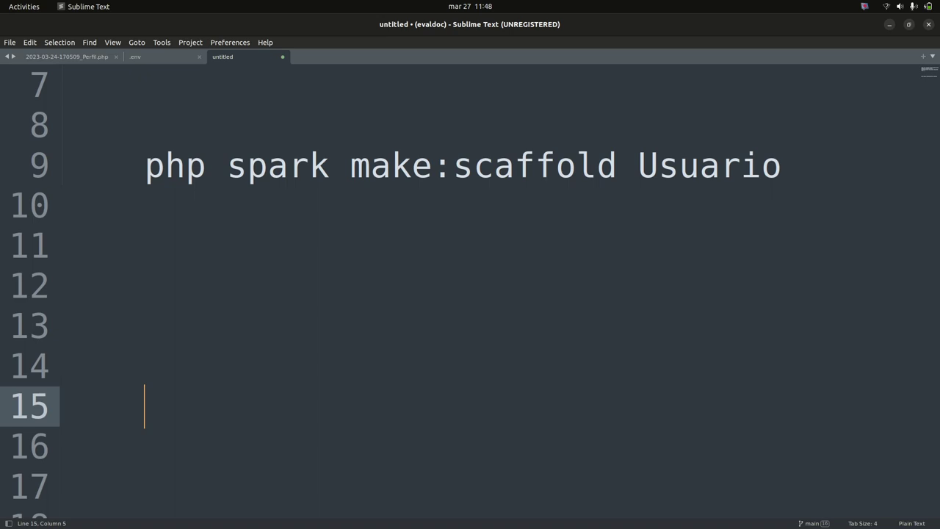
Switch from Sublime Text back to the terminal window with Alt+Tab
key("alt+Tab")
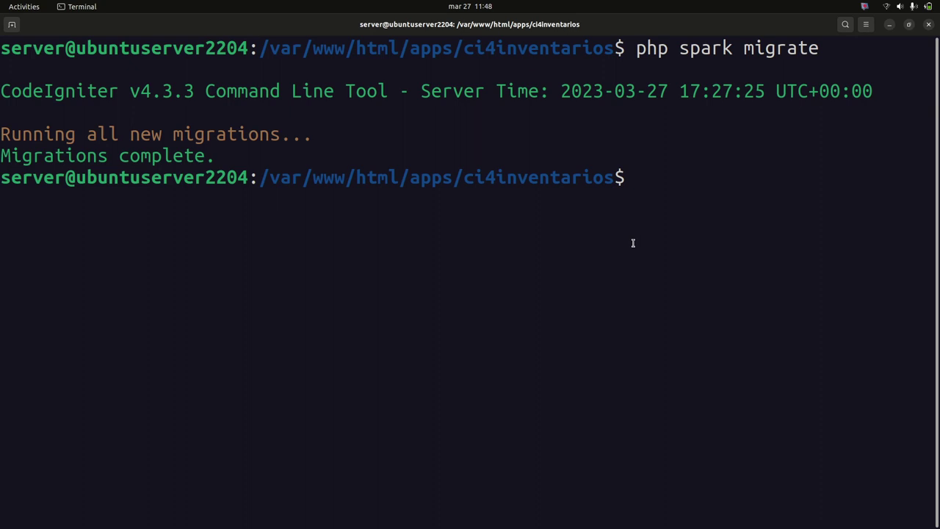
Run php spark make:scaffold Usuario and review the created controller, model, migration and seed files
key("ctrl+minus")
key("ctrl+minus")
type("php sparl")
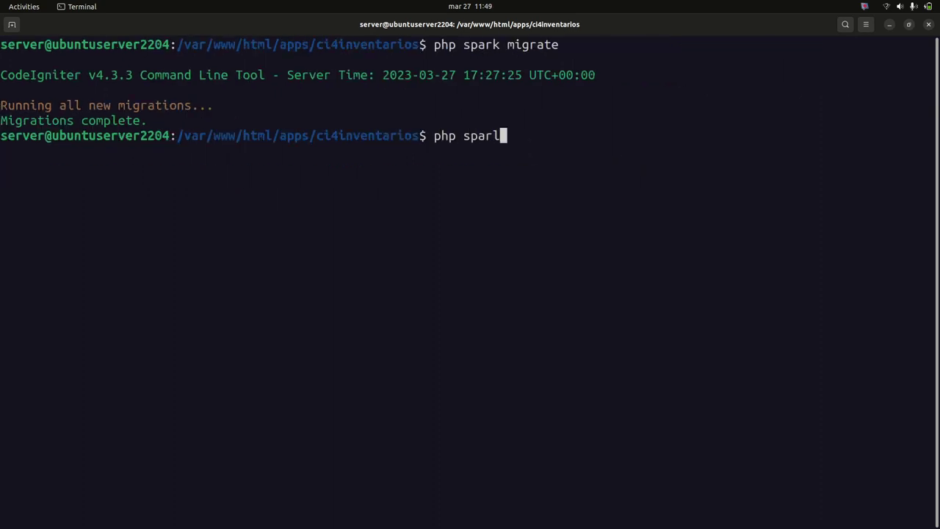
key("BackSpace")
type("k make")
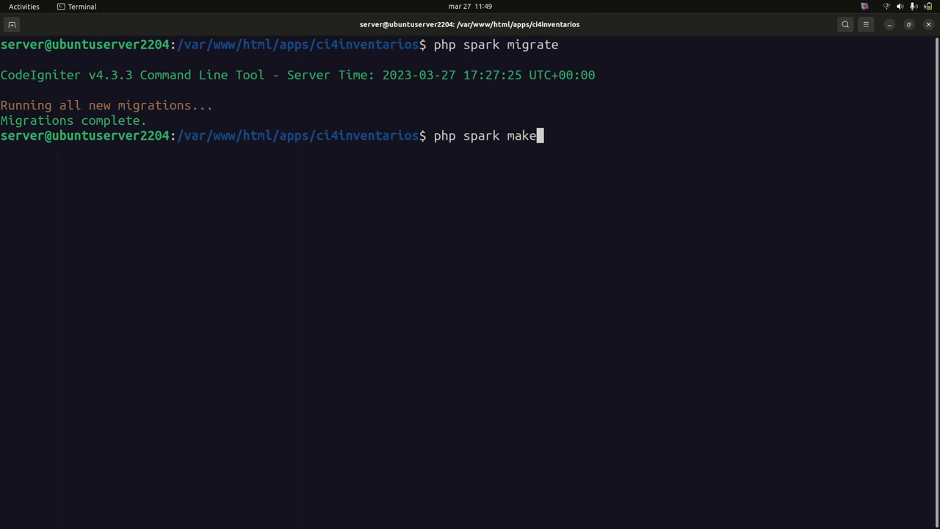
type(":scaffold ")
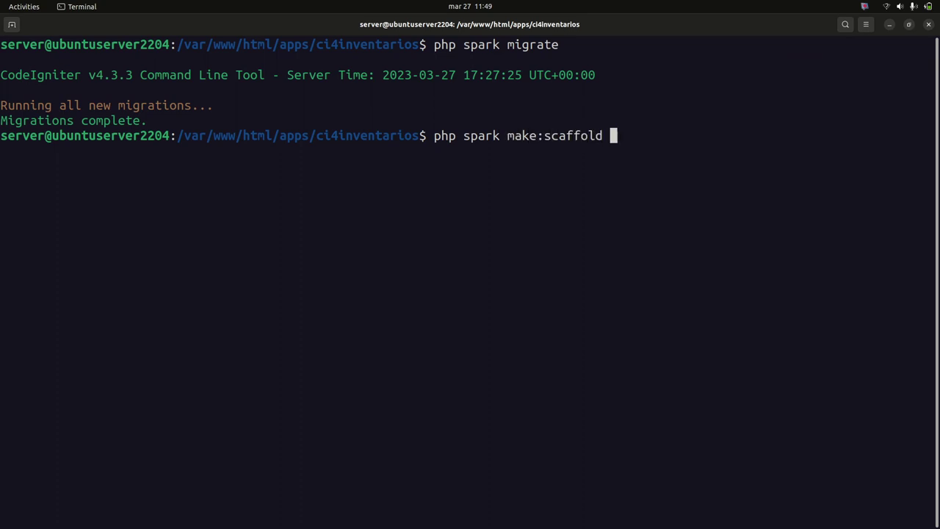
type("Usuario")
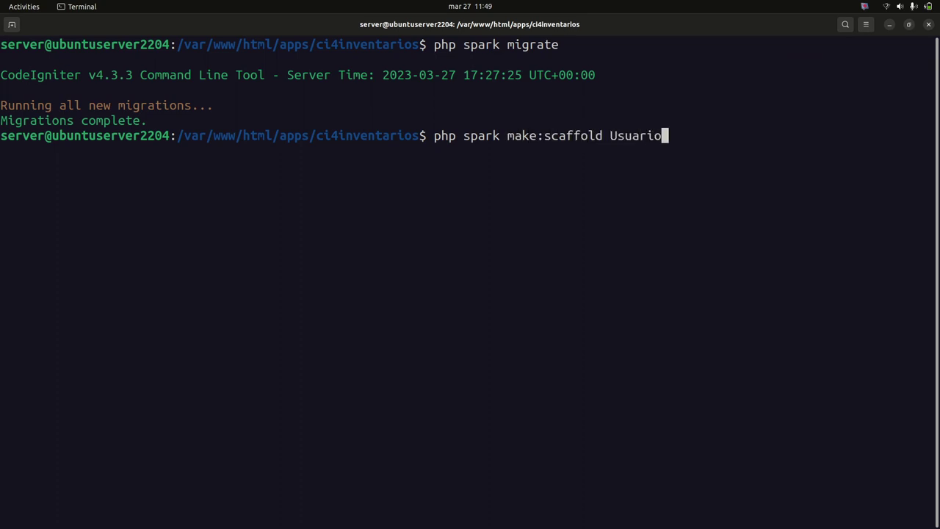
key("ctrl+plus")
key("ctrl+plus")
key("ctrl+minus")
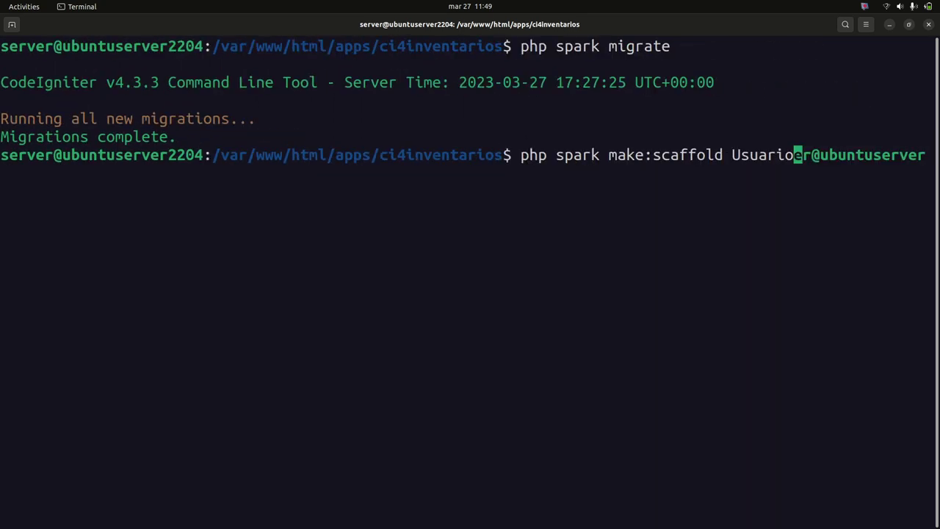
key("Return")
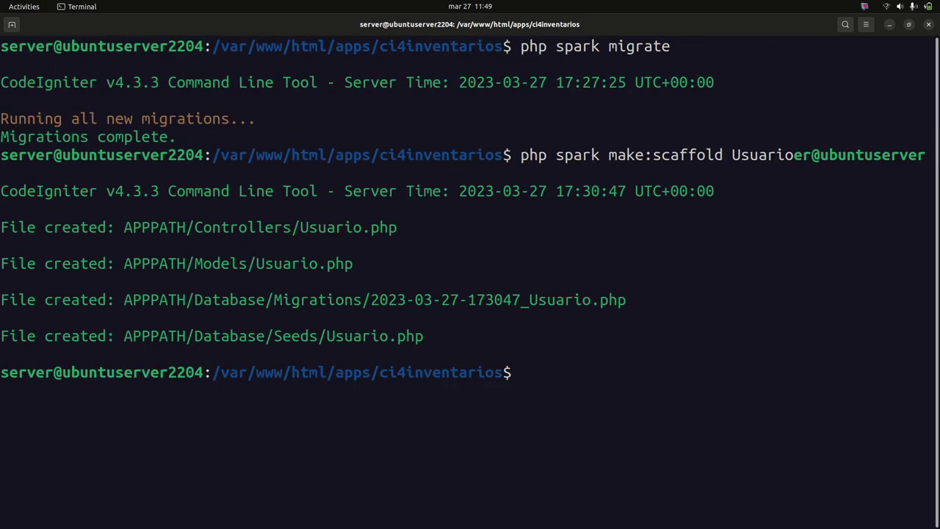
left_click_drag(8, 228, 434, 340)
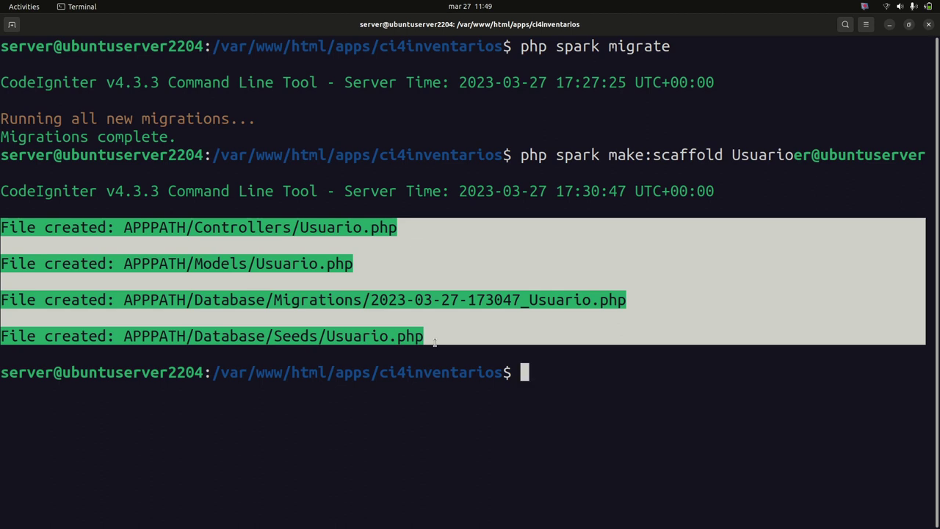
left_click(518, 338)
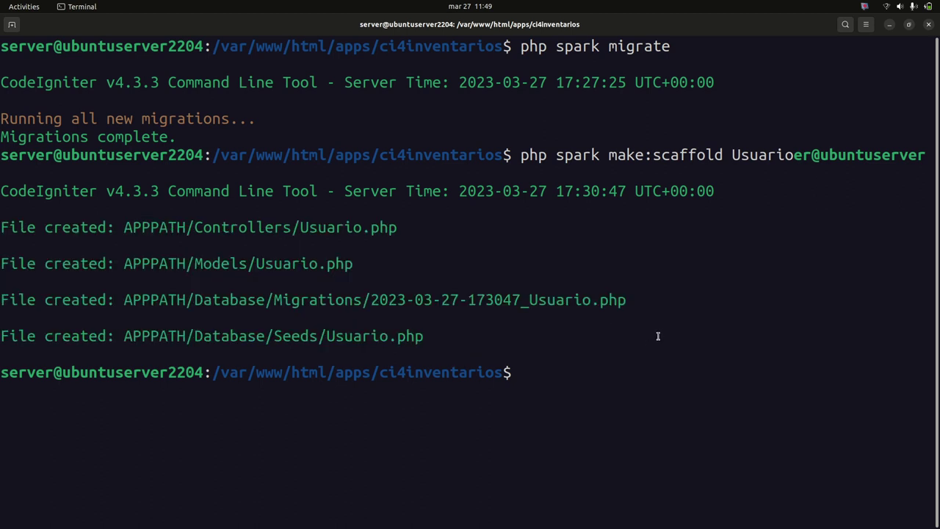
Clear the screen and display the command history
type("clear")
key("Return")
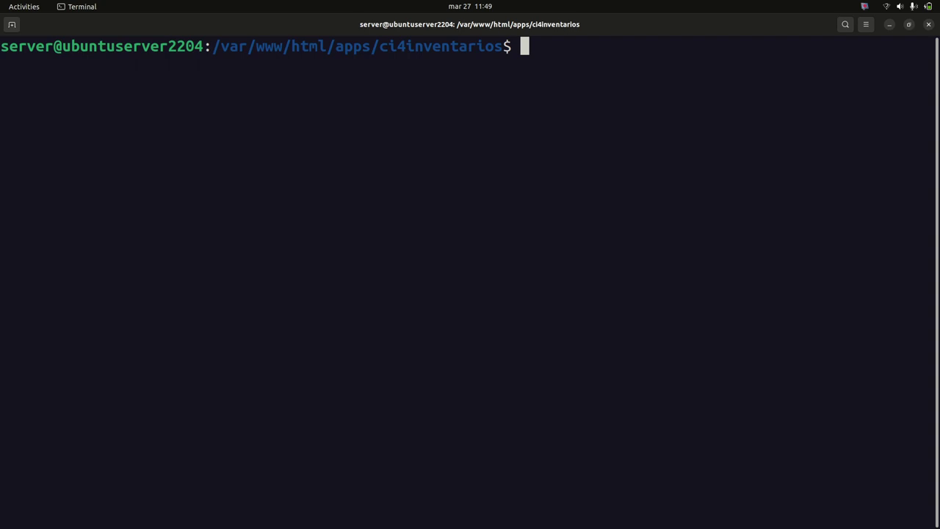
type("l")
key("BackSpace")
type("history")
key("Return")
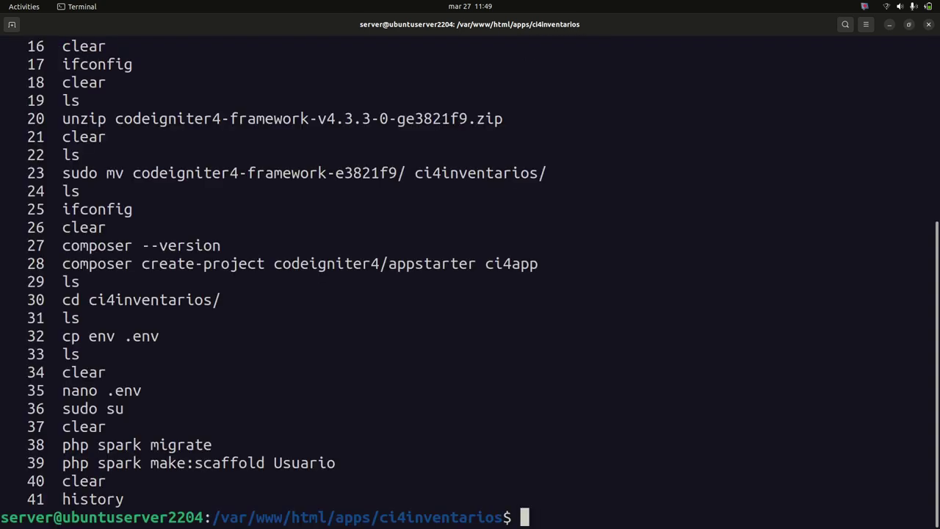
left_click(20, 278)
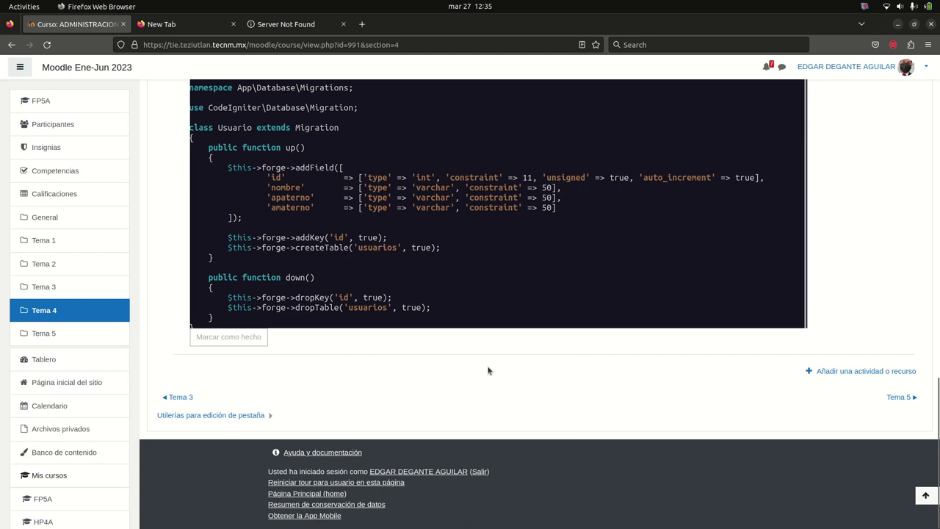
Review the Usuario migration code in Tema 4 and switch to the codeigniter.com tab
scroll(488, 371, "up", 3)
scroll(619, 130, "down", 2)
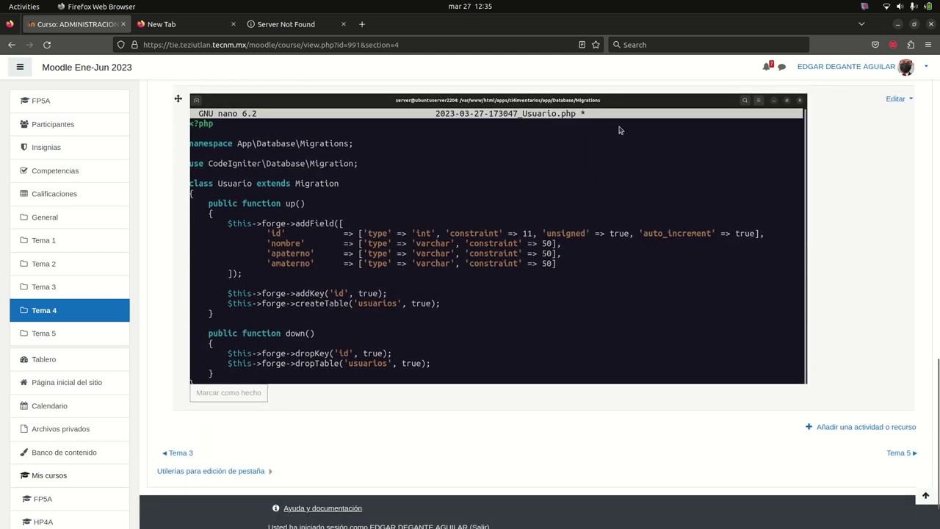
left_click(820, 426)
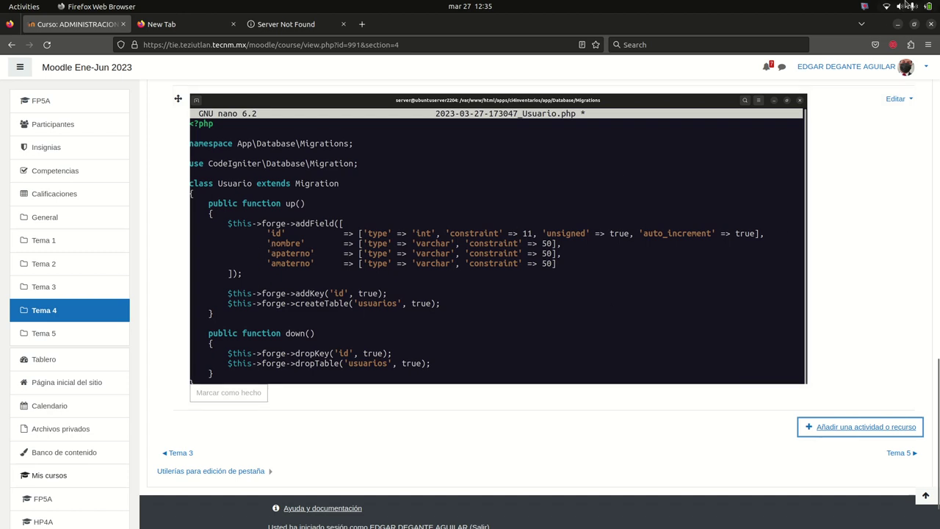
left_click(293, 29)
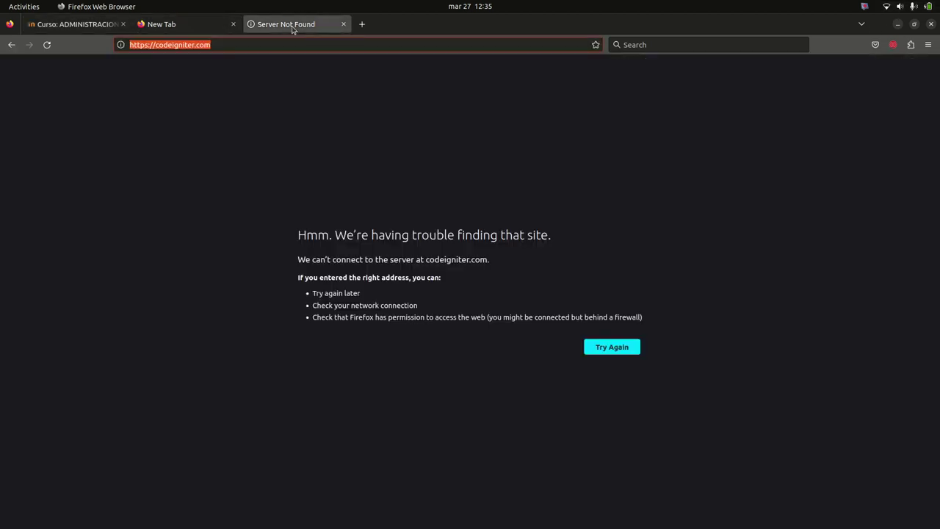
left_click(111, 26)
left_click(240, 27)
left_click(294, 26)
left_click(81, 25)
left_click(298, 29)
Reload codeigniter.com, return to Moodle, minimize Firefox and bring the terminal forward
left_click(332, 47)
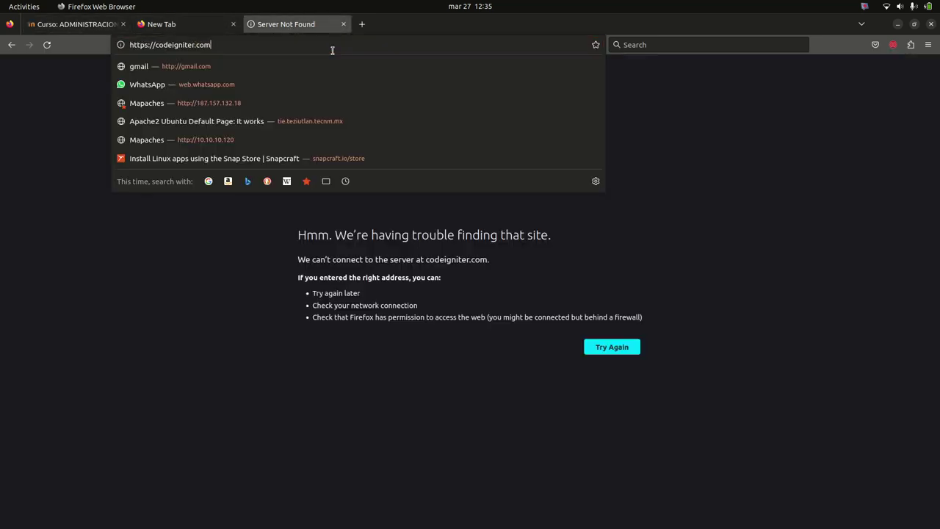
key("Return")
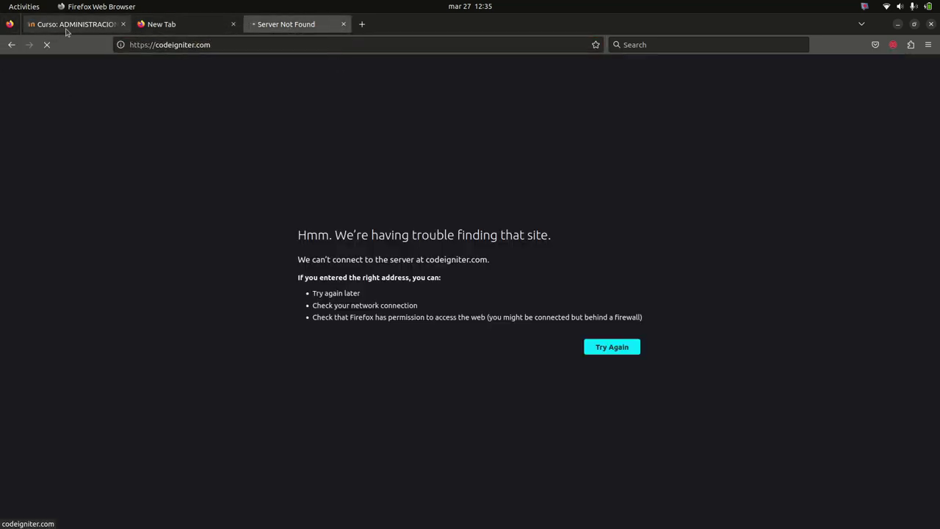
left_click(66, 32)
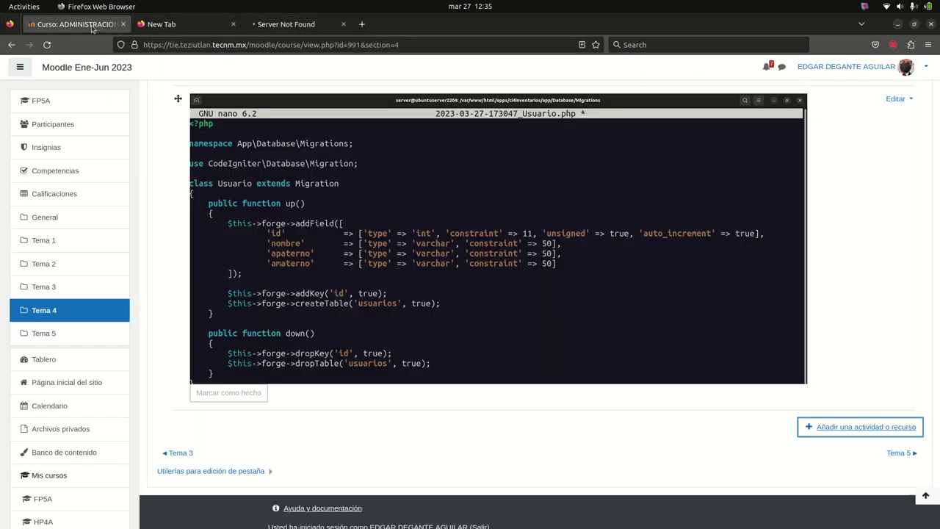
left_click(898, 25)
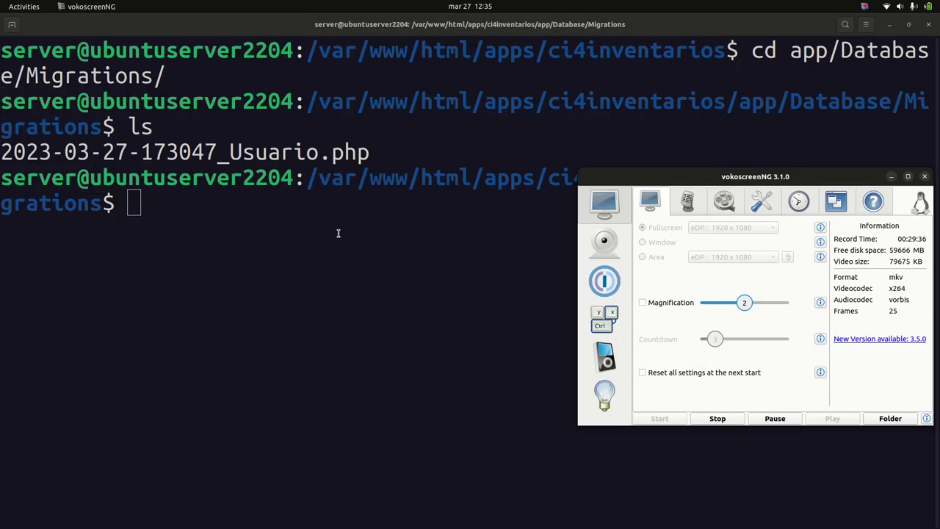
left_click(338, 233)
Show the top of page 1 of práctica de bind.odt, with the sudo apt install bind9 bind9-utils command
mouse_move(7, 371)
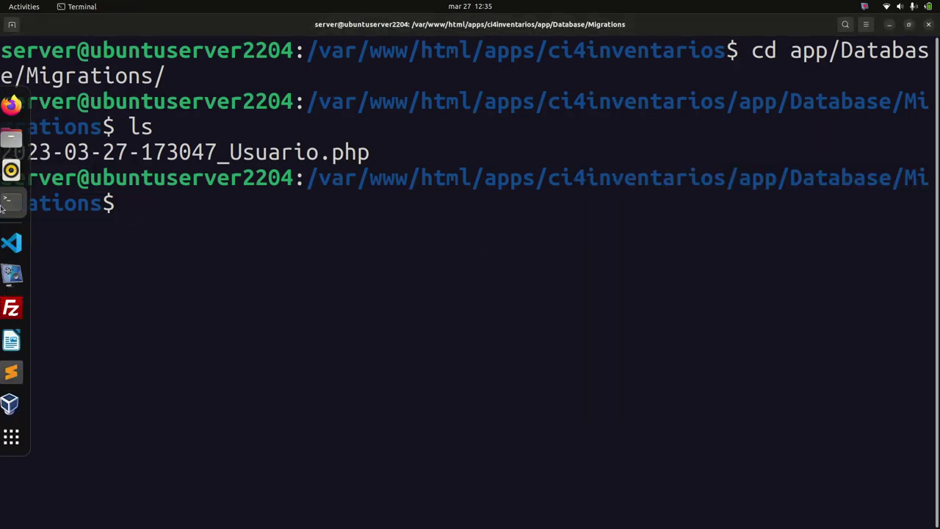
left_click(20, 342)
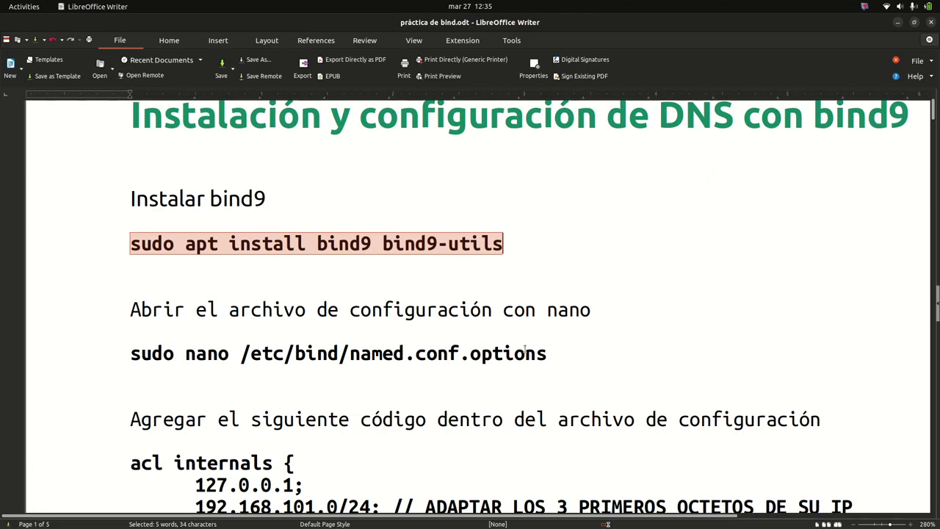
scroll(389, 356, "down", 1)
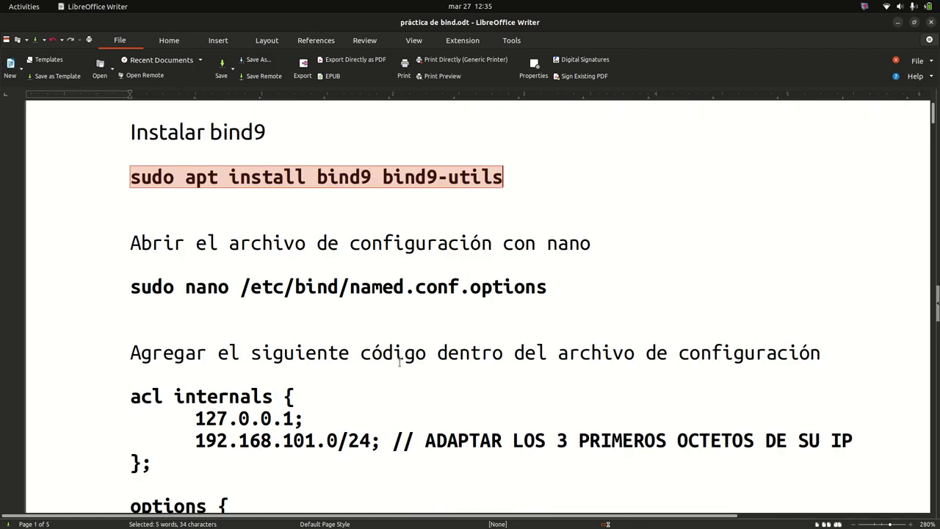
scroll(397, 355, "up", 1)
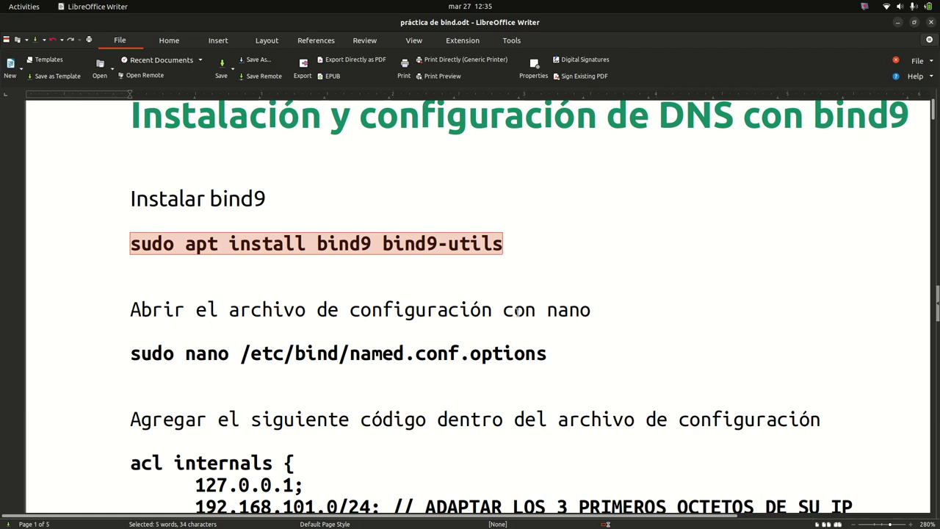
left_click_drag(556, 350, 207, 354)
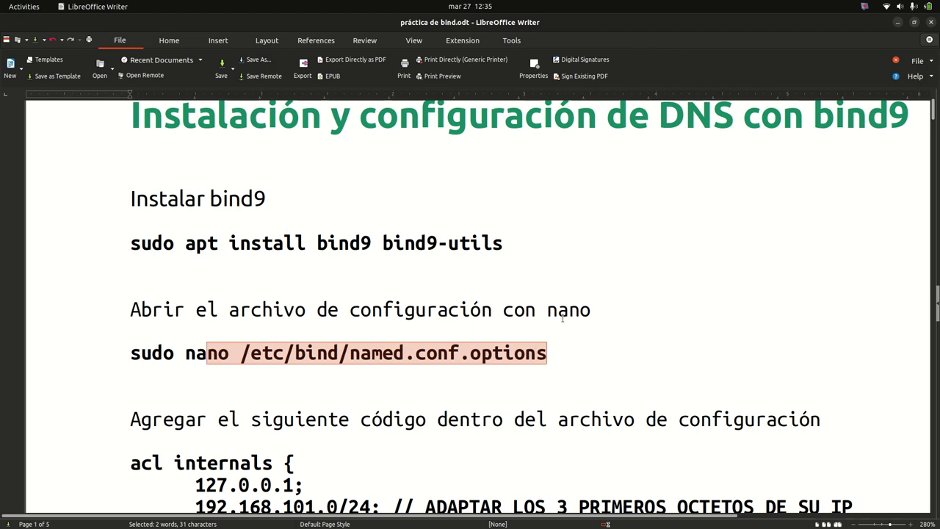
scroll(562, 317, "up", 2)
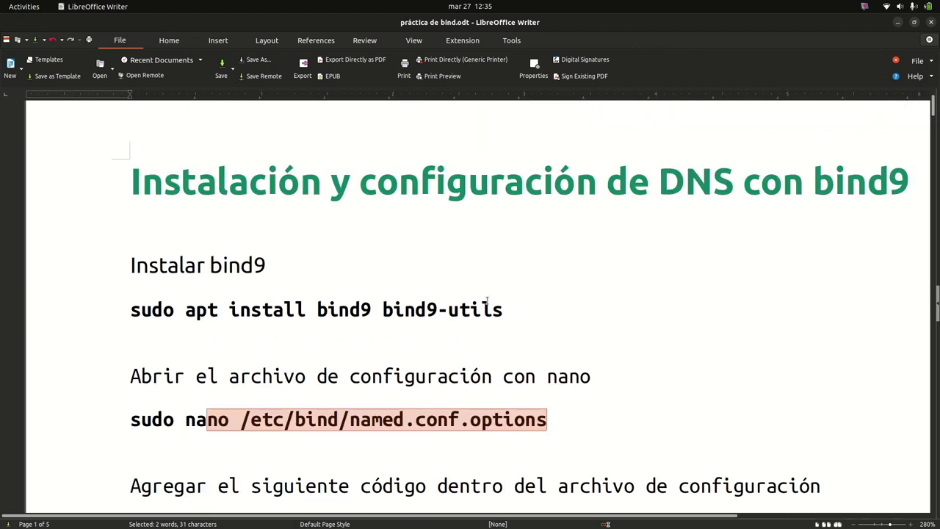
Bring the terminal forward, shrink its window, and clear the screen
left_click(21, 202)
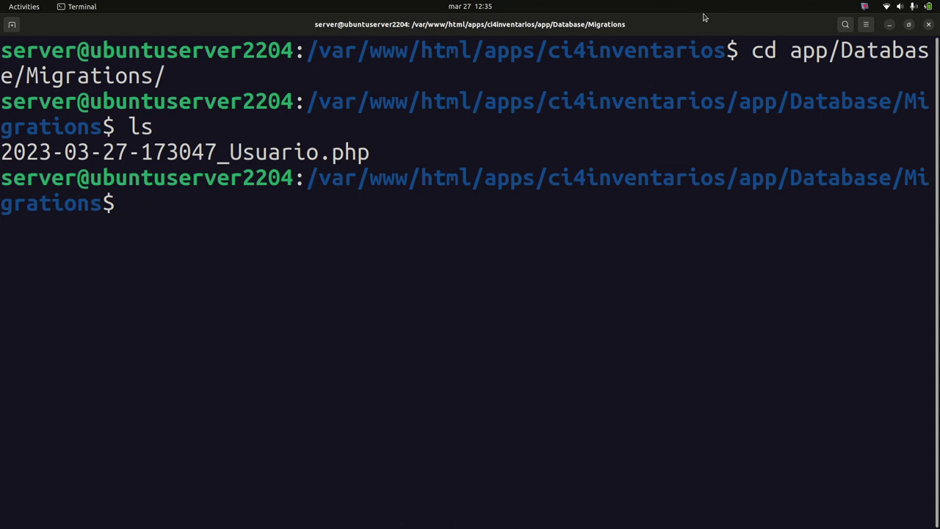
double_click(703, 17)
type("clear")
key("Return")
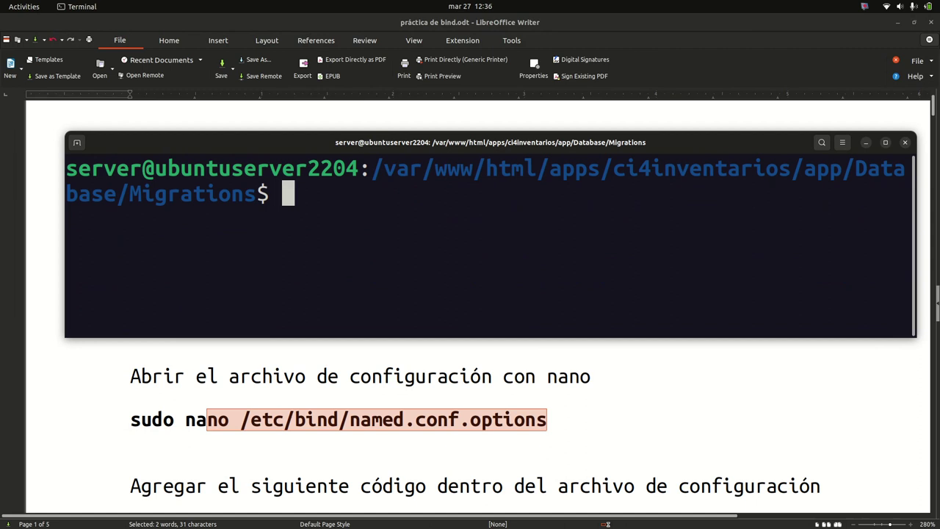
List the bind configuration files with ls /etc/bind/, using the path from the guide
type("ls ")
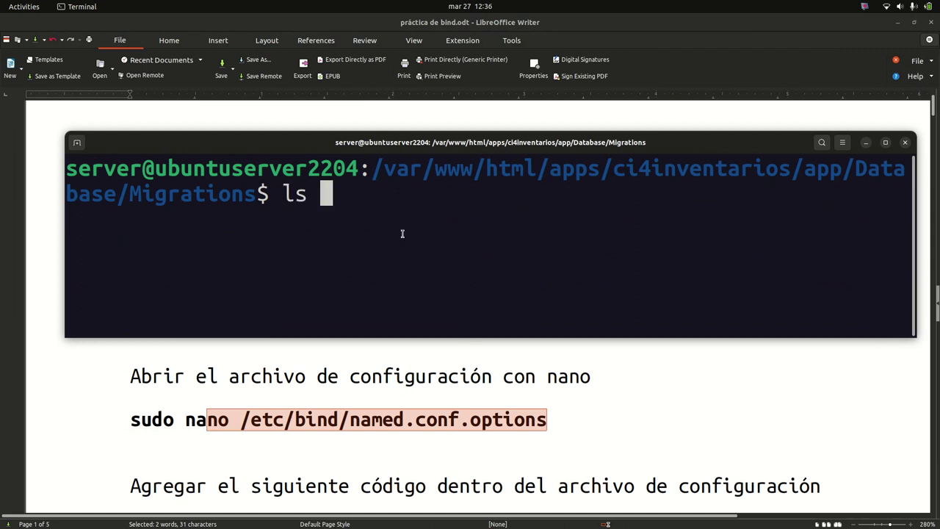
type("/")
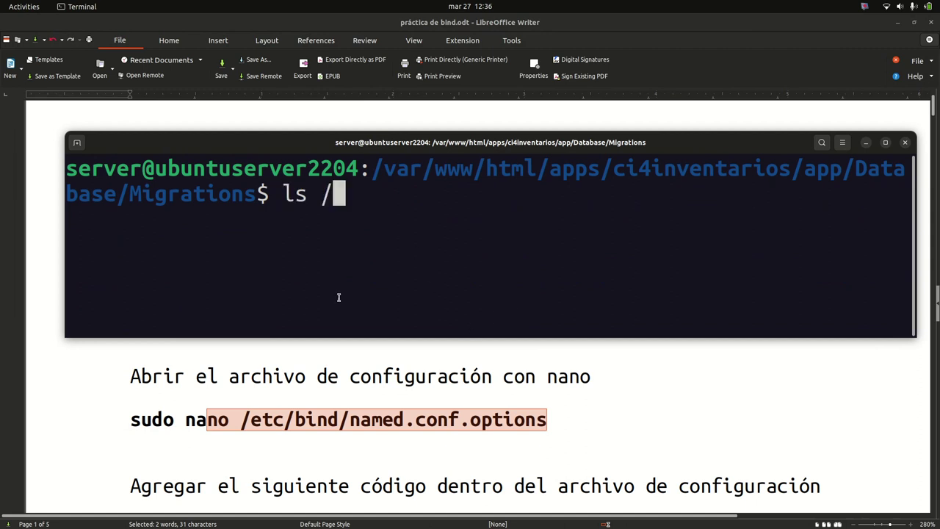
left_click(244, 419)
left_click_drag(240, 419, 352, 417)
key("alt+Tab")
type("etc/bin")
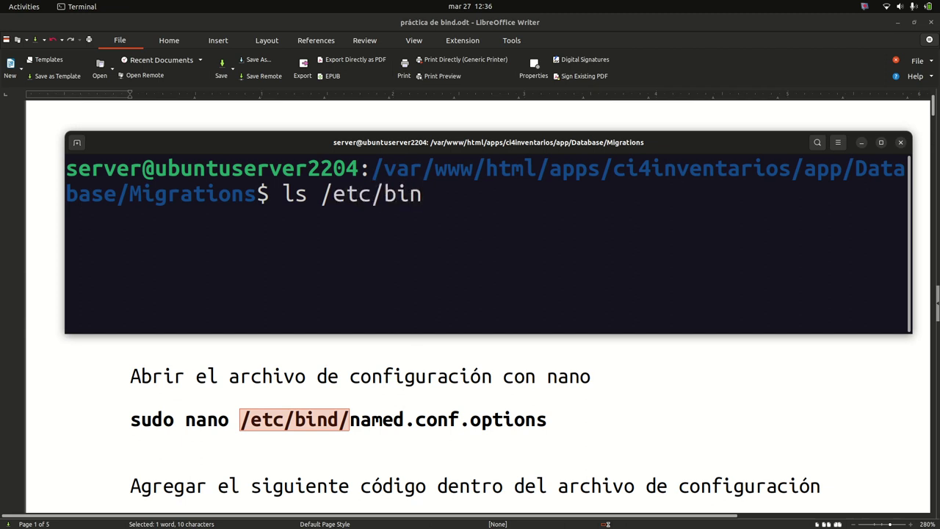
type("d/")
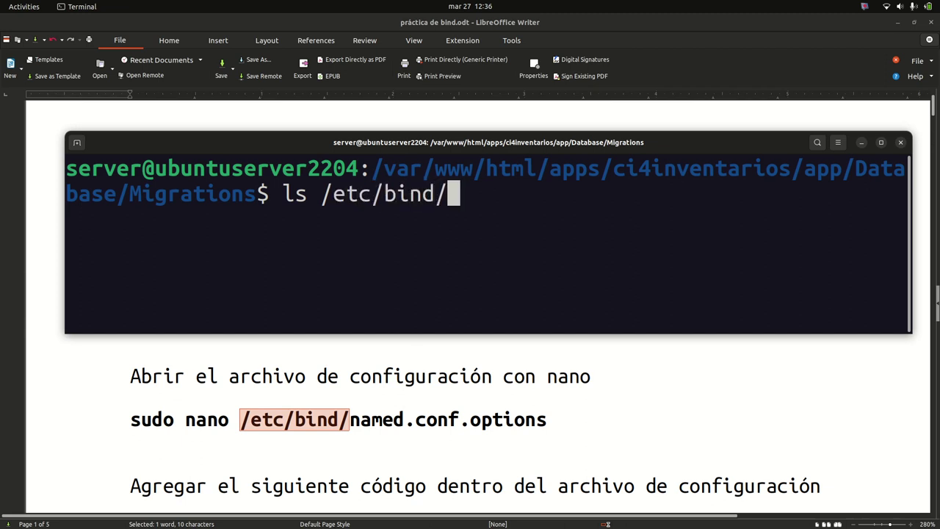
key("Return")
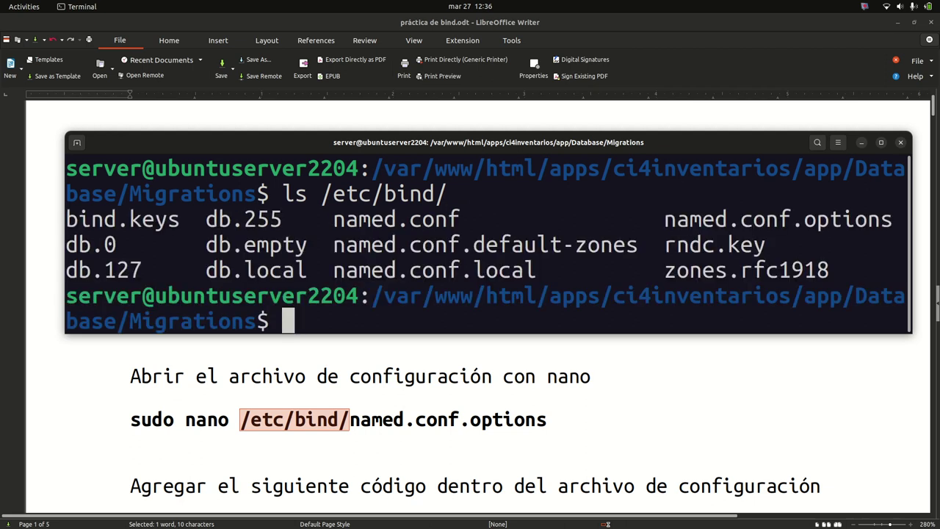
Type sudo nano /etc/bind/named.conf.options at the prompt without running it
left_click_drag(665, 219, 892, 221)
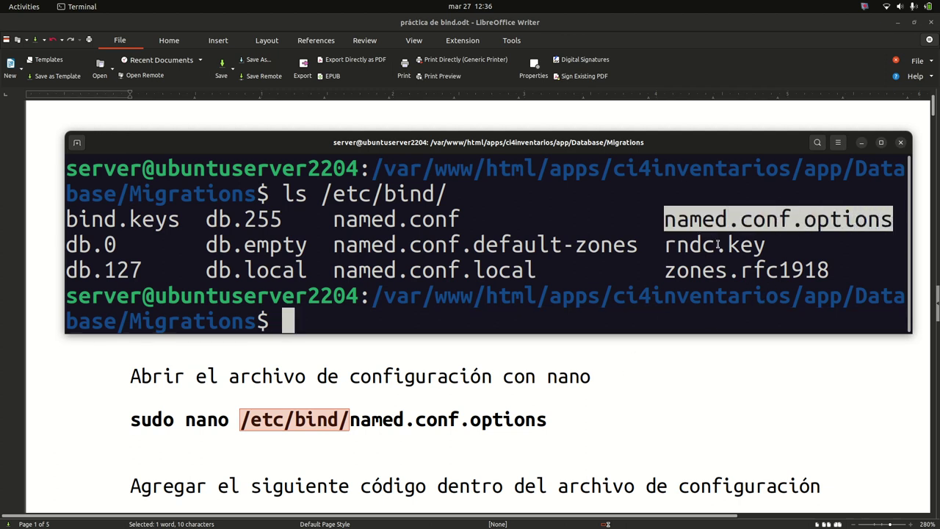
left_click(453, 315)
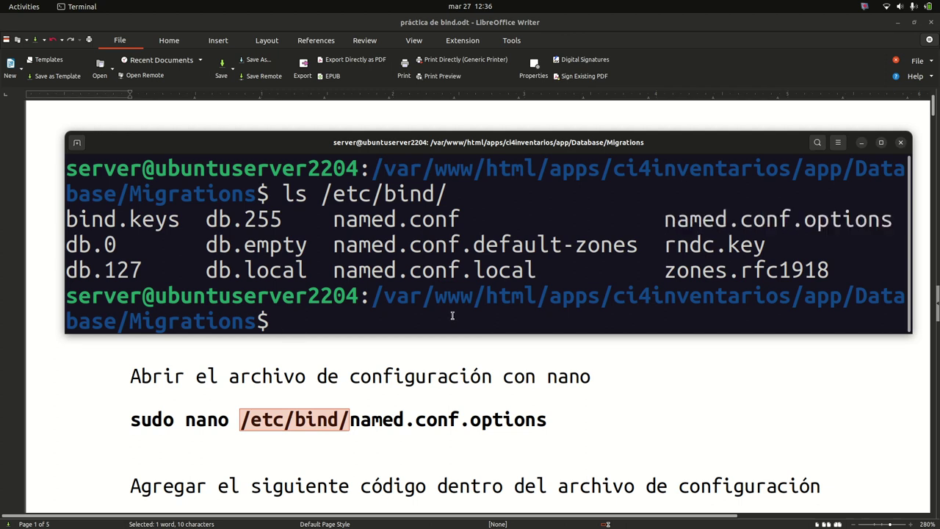
type("nan")
key("BackSpace")
key("BackSpace")
key("BackSpace")
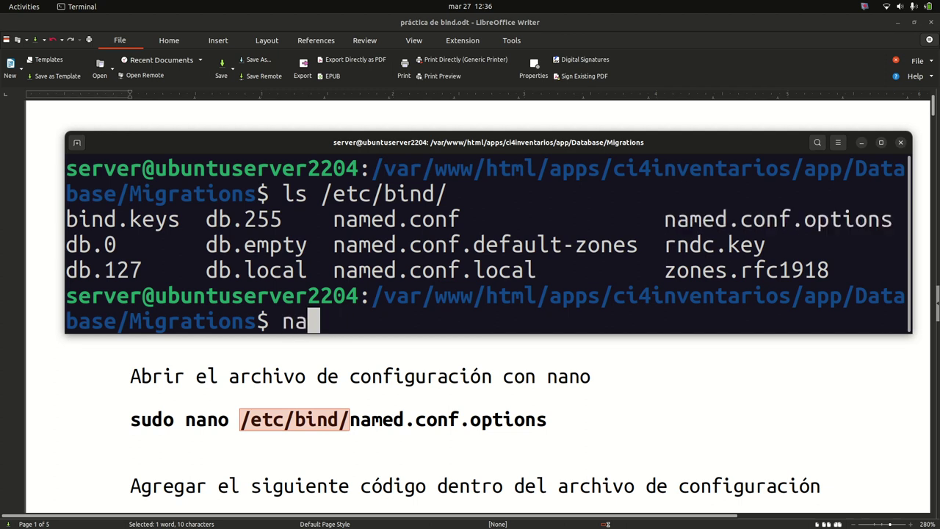
type("sudp n")
type("ano")
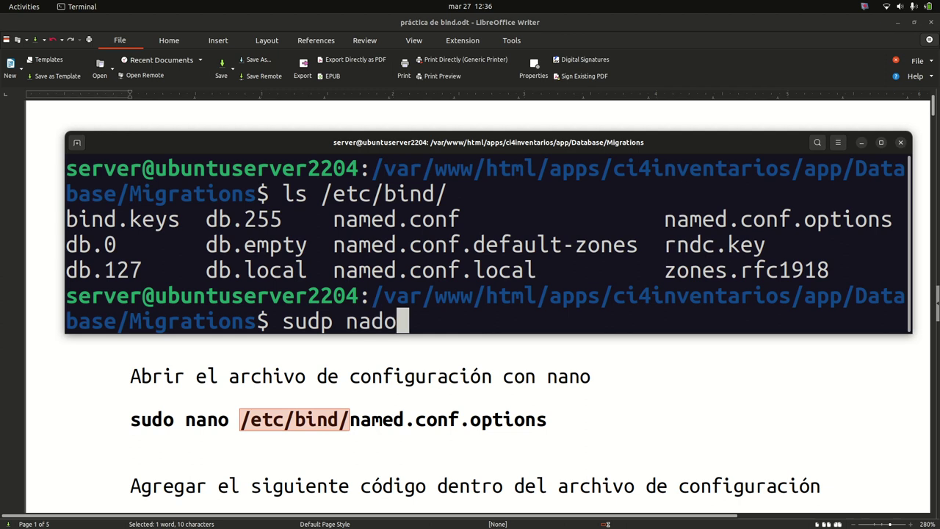
key("BackSpace")
key("BackSpace")
key("BackSpace")
key("BackSpace")
key("BackSpace")
key("BackSpace")
key("BackSpace")
type("o nando")
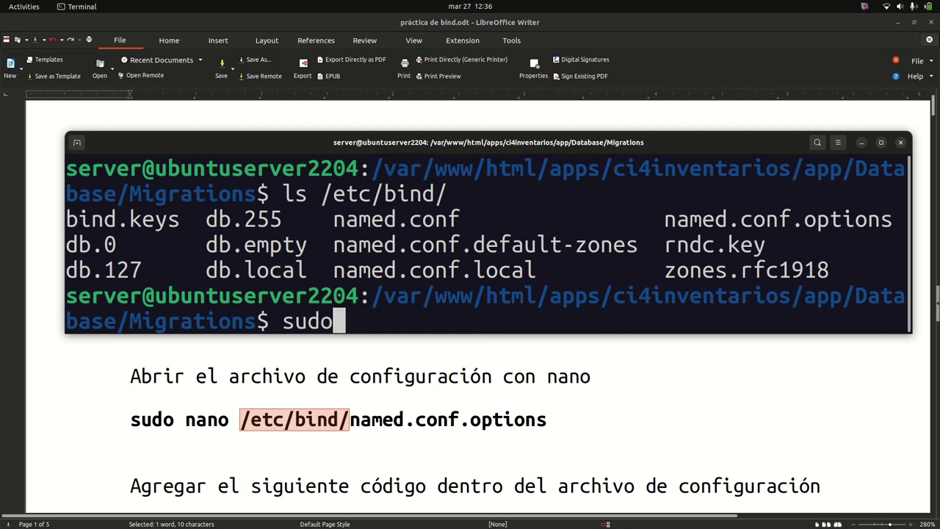
key("BackSpace")
key("BackSpace")
key("BackSpace")
type("p")
key("BackSpace")
type("o /")
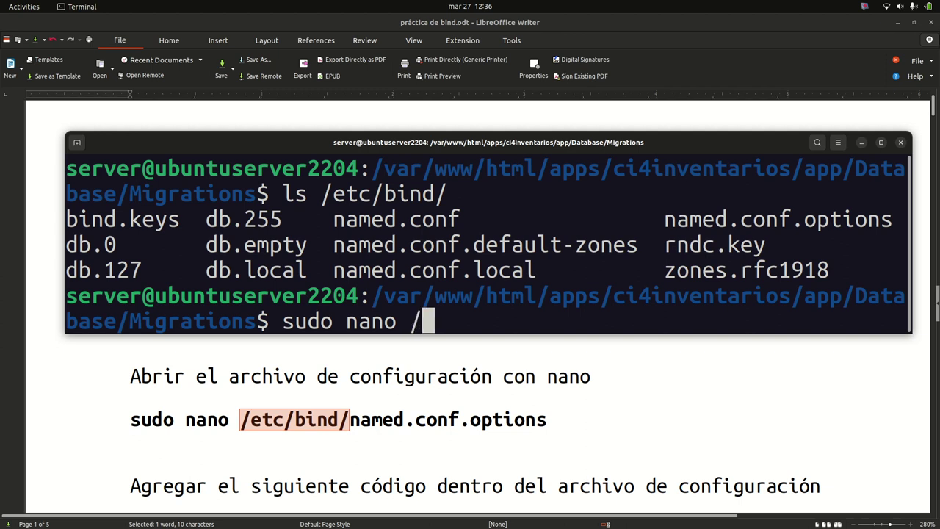
type("etc/bind")
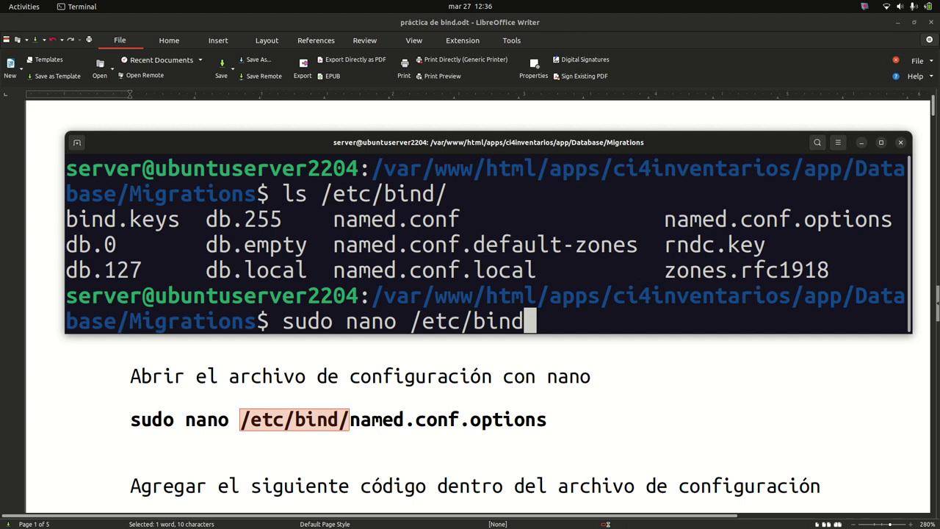
type("/")
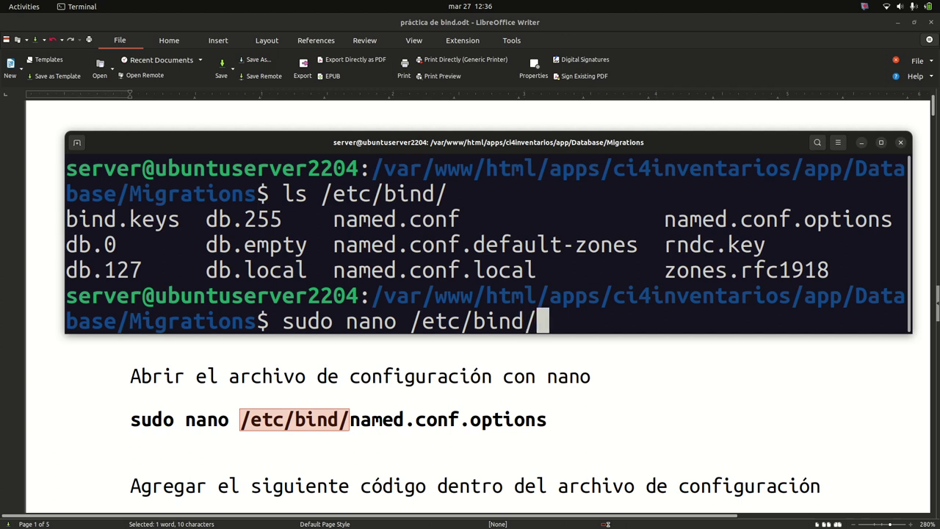
type("named.conf.options")
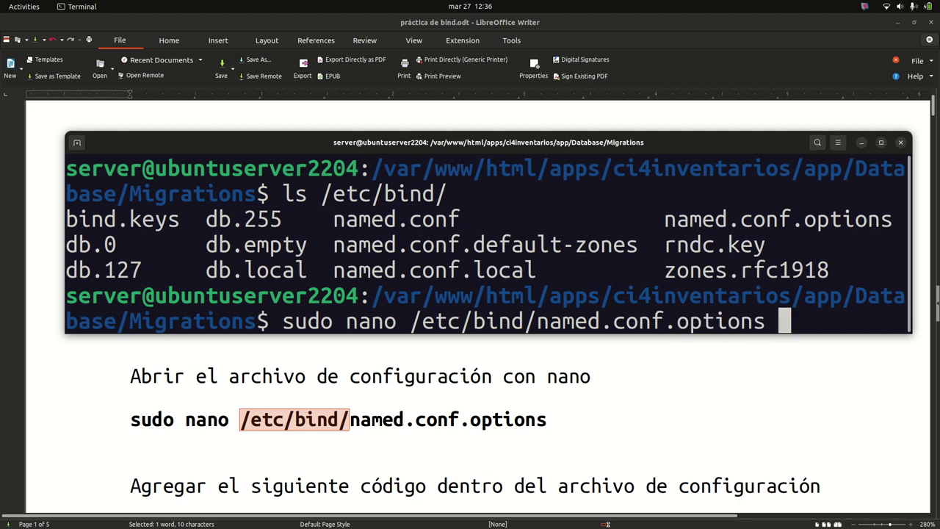
Make 192.168.101 in the guide's acl internals line red using Font Color
left_click(437, 379)
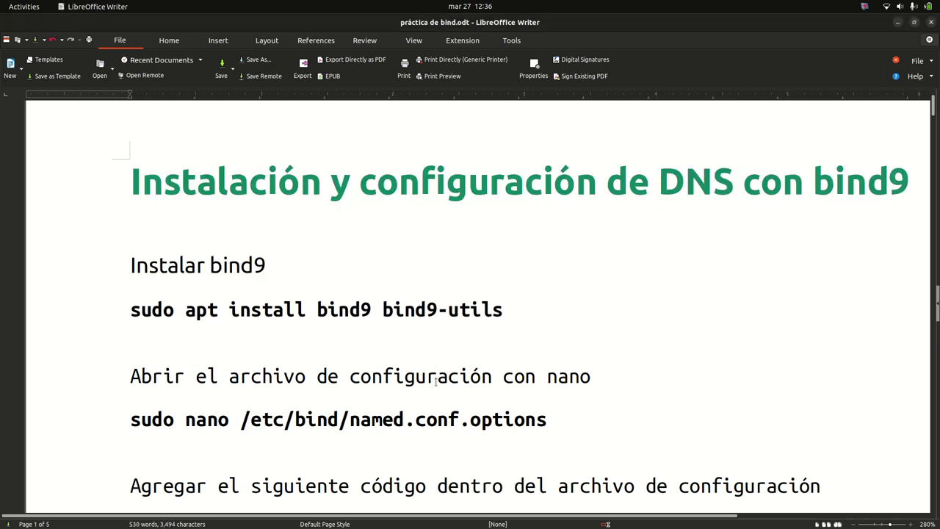
scroll(442, 377, "down", 3)
scroll(318, 359, "down", 5)
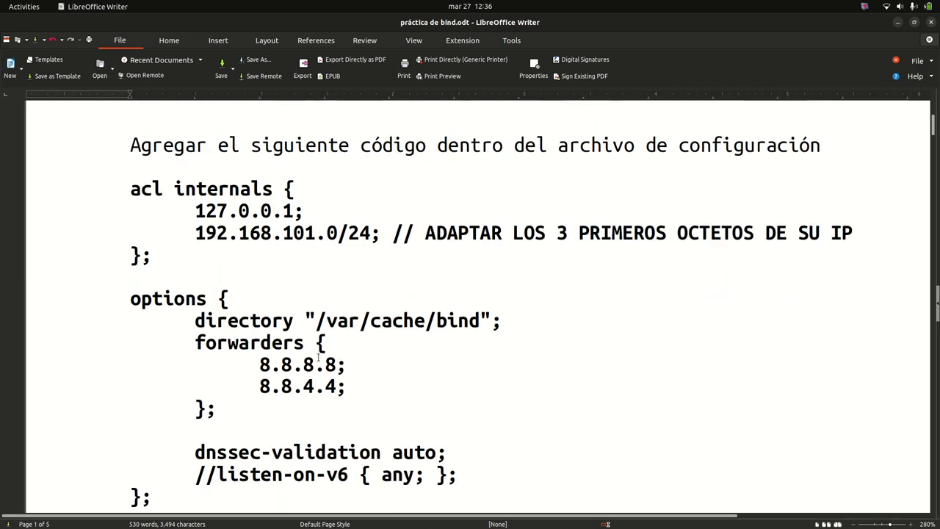
scroll(320, 354, "down", 4)
scroll(321, 354, "up", 4)
left_click_drag(195, 233, 319, 234)
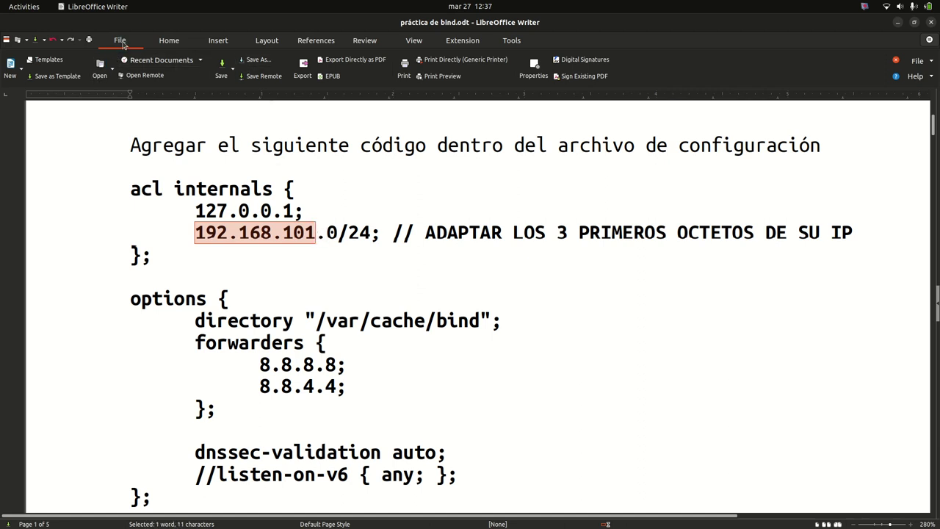
left_click(174, 40)
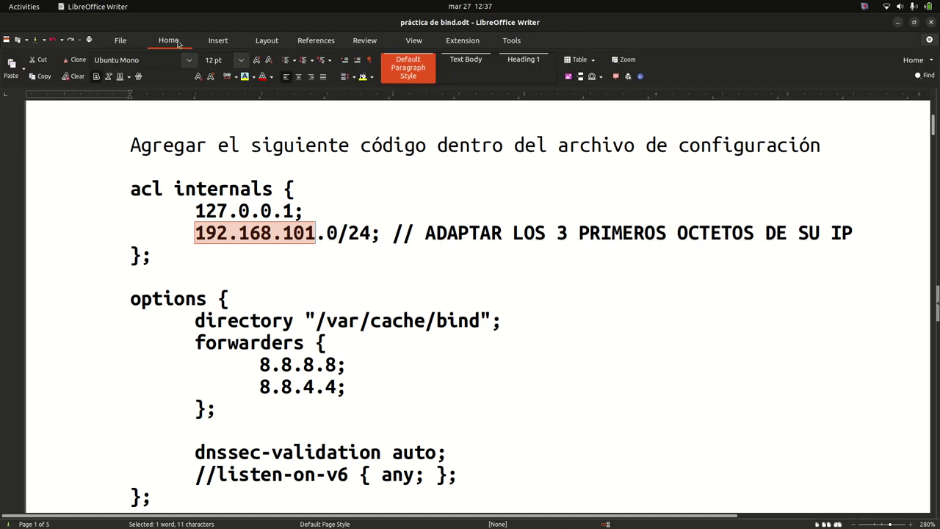
left_click(263, 77)
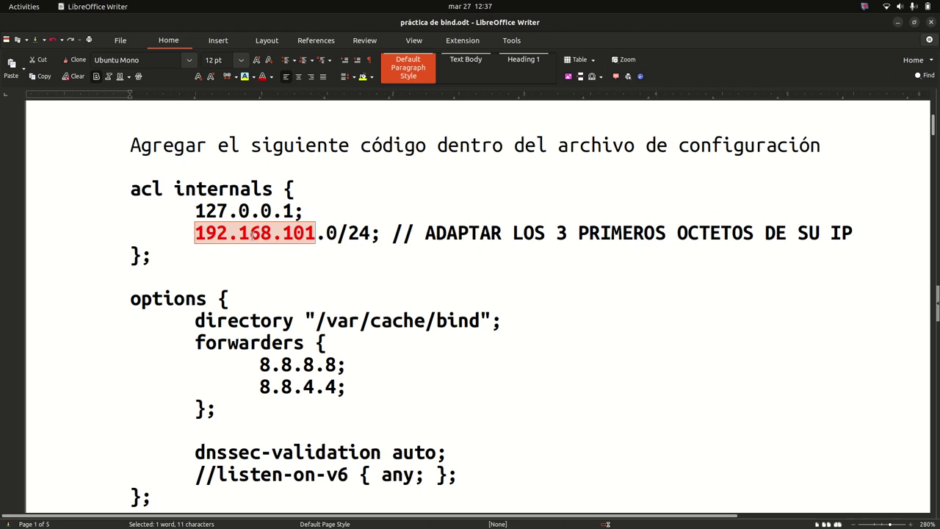
left_click(196, 234)
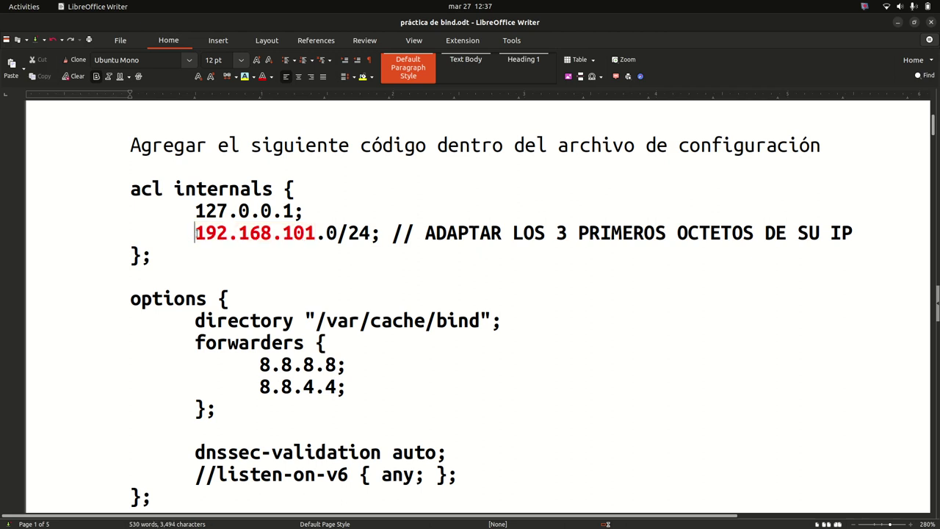
left_click_drag(195, 234, 315, 234)
Move the terminal down, clear the staged command, and run ifconfig to show network addresses
mouse_move(2, 253)
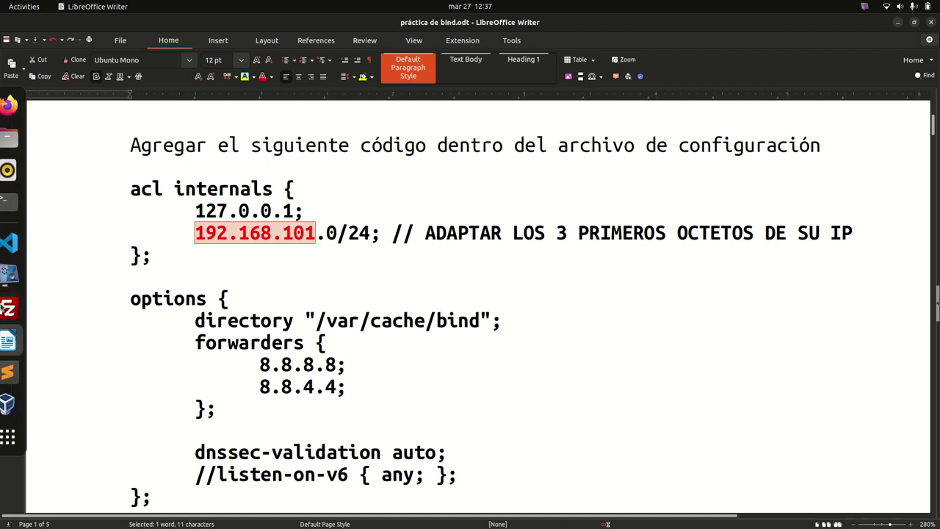
left_click(21, 201)
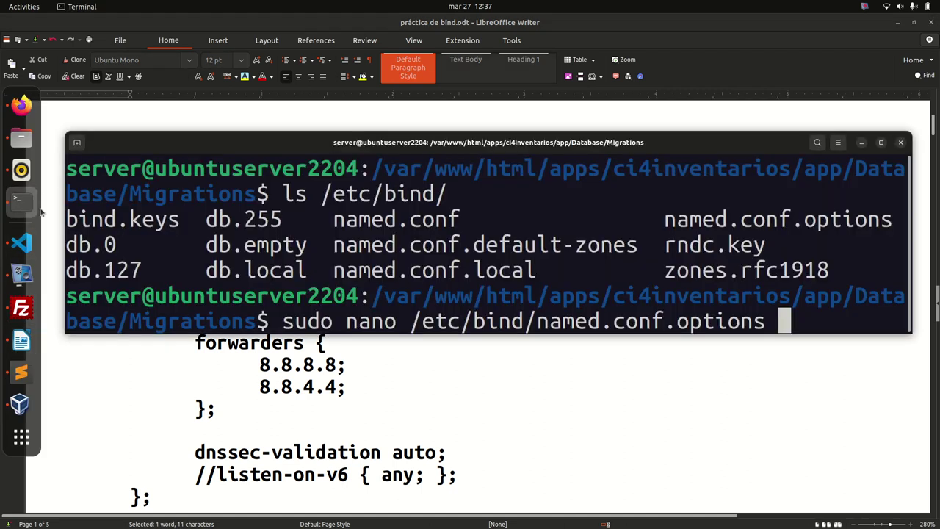
left_click_drag(462, 137, 441, 254)
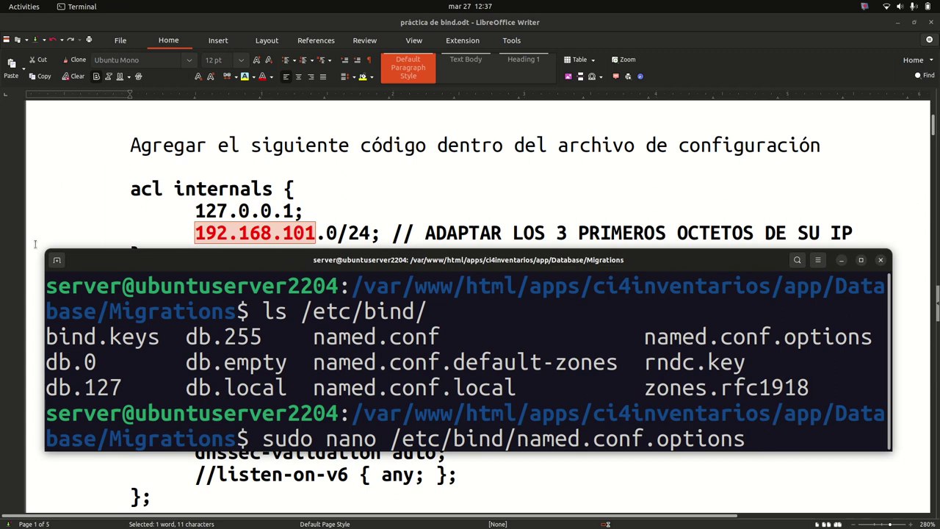
key("BackSpace")
key("BackSpace")
key("BackSpace")
key("BackSpace")
key("BackSpace")
key("BackSpace")
key("BackSpace")
key("BackSpace")
key("BackSpace")
key("BackSpace")
key("BackSpace")
key("BackSpace")
key("BackSpace")
key("BackSpace")
key("BackSpace")
key("BackSpace")
key("BackSpace")
key("BackSpace")
key("BackSpace")
key("BackSpace")
key("BackSpace")
key("BackSpace")
key("BackSpace")
key("BackSpace")
key("BackSpace")
key("BackSpace")
key("BackSpace")
key("BackSpace")
key("BackSpace")
key("BackSpace")
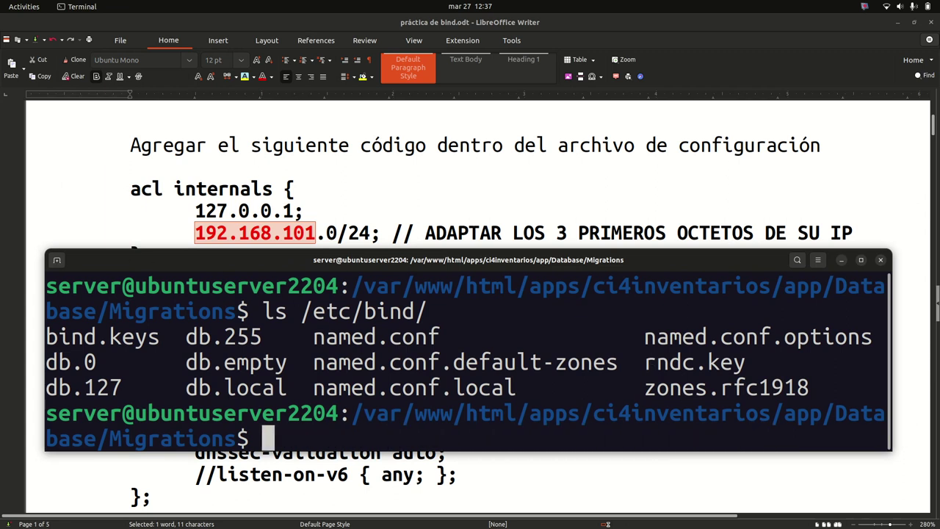
type("ifoconfig")
key("Return")
type("ifconfig")
key("Return")
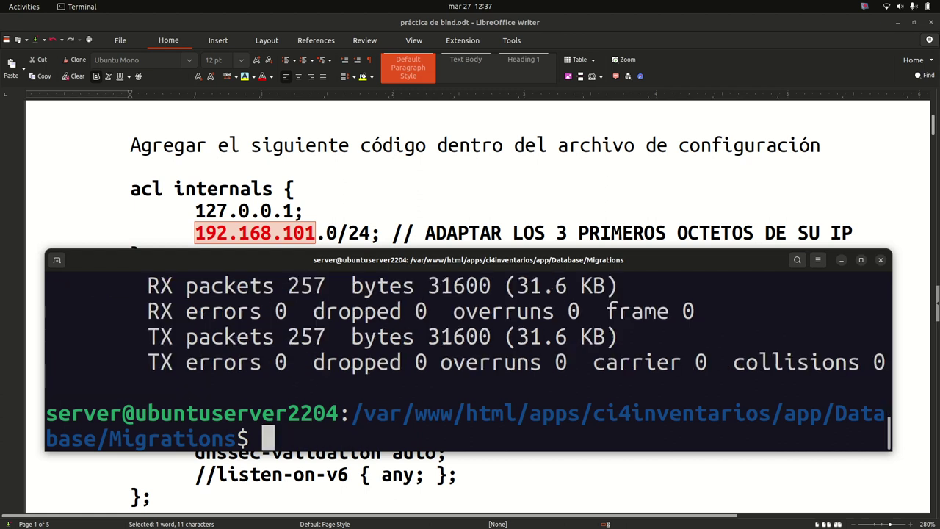
Copy the server IP 172.16.21.83 and select 192.168.101 in the guide's acl block
scroll(628, 367, "up", 5)
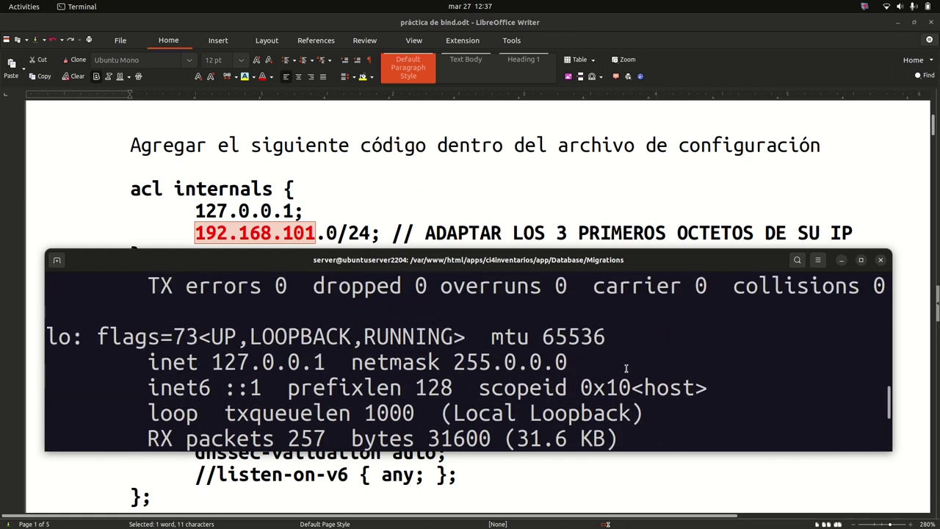
scroll(565, 378, "up", 2)
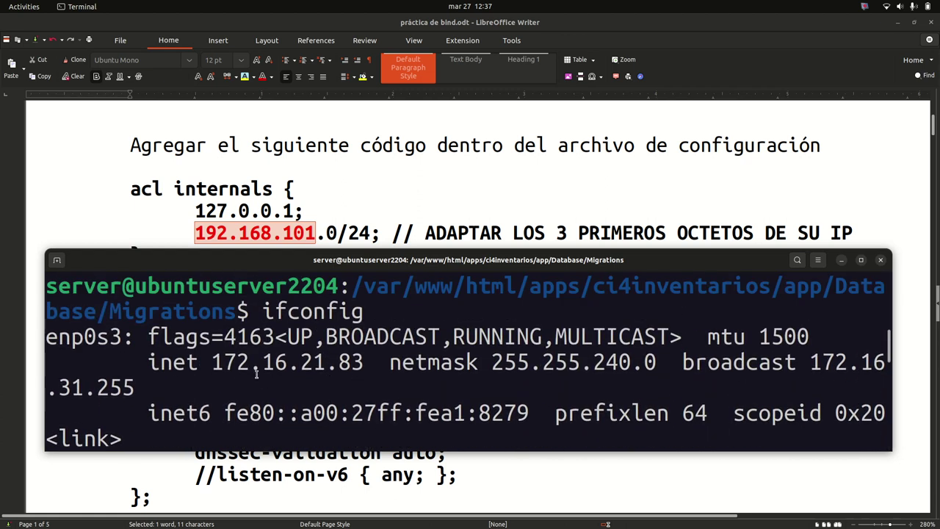
left_click_drag(212, 362, 360, 367)
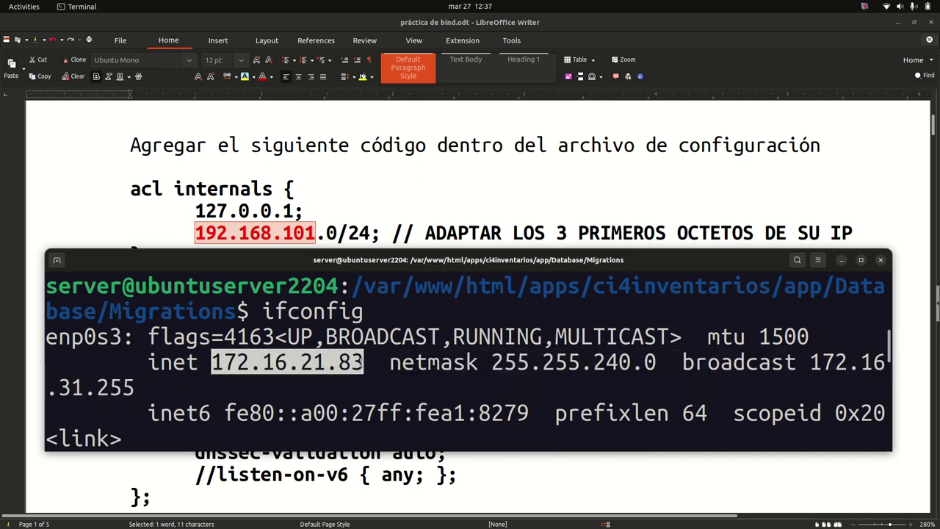
right_click(357, 366)
left_click(377, 384)
left_click(401, 210)
left_click_drag(195, 228, 316, 237)
Replace 192.168.101 in the acl line with 172.16.21
key("ctrl+v")
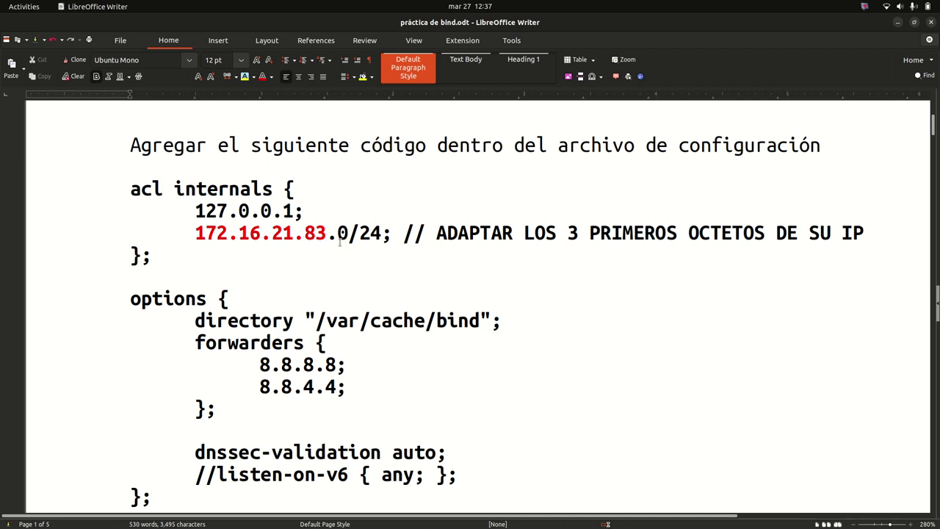
key("BackSpace")
key("BackSpace")
key("BackSpace")
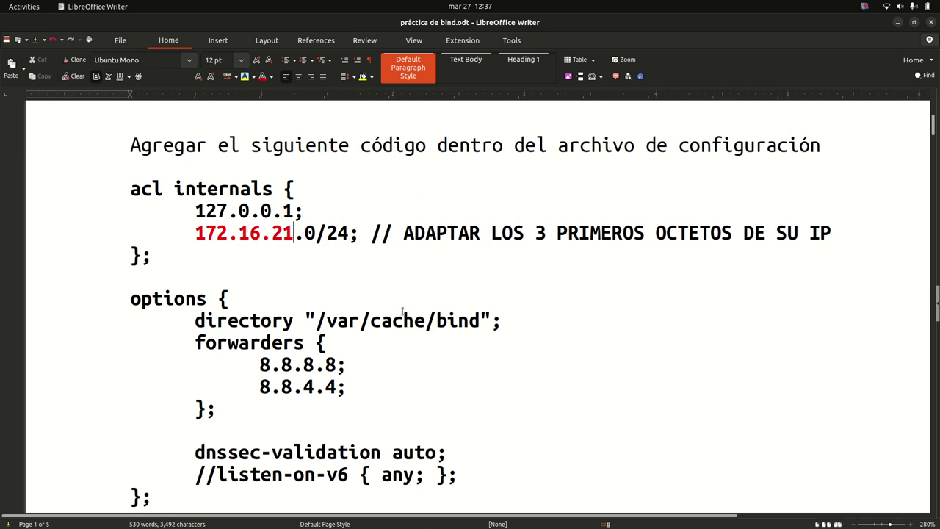
scroll(307, 296, "down", 4)
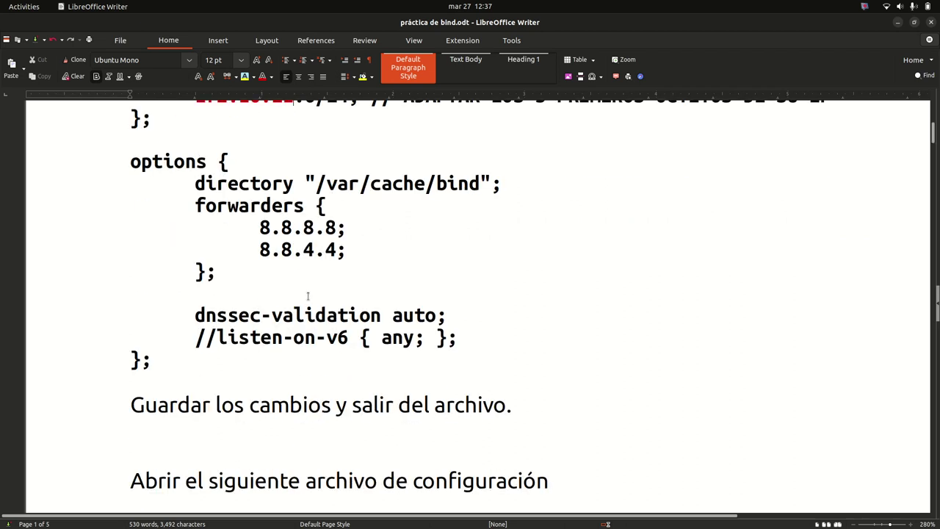
scroll(309, 301, "down", 4)
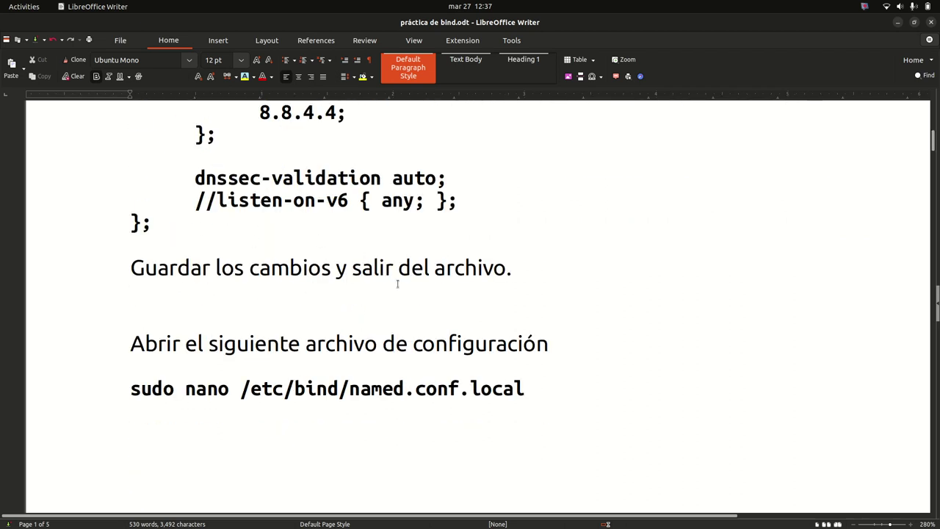
scroll(397, 284, "down", 6)
scroll(410, 276, "down", 20)
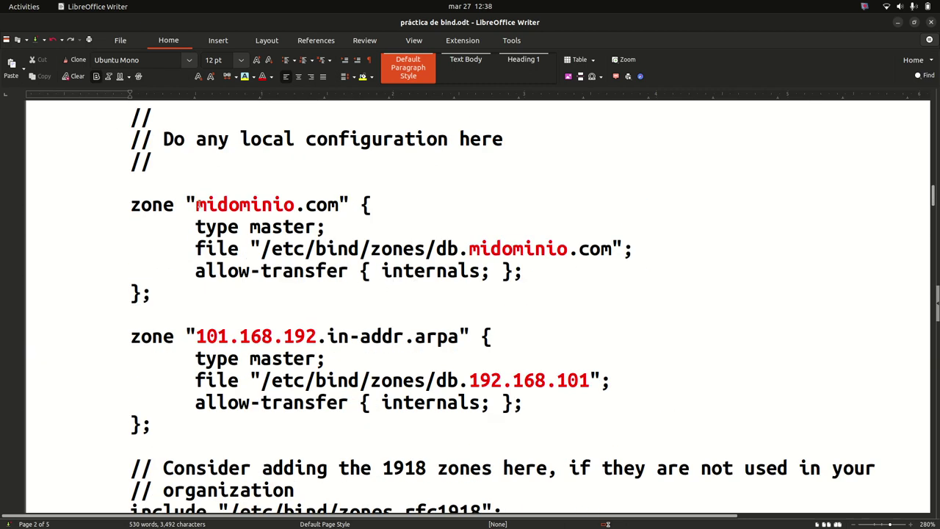
Replace midominio with degante in the zone name and zone file path
left_click_drag(195, 205, 296, 206)
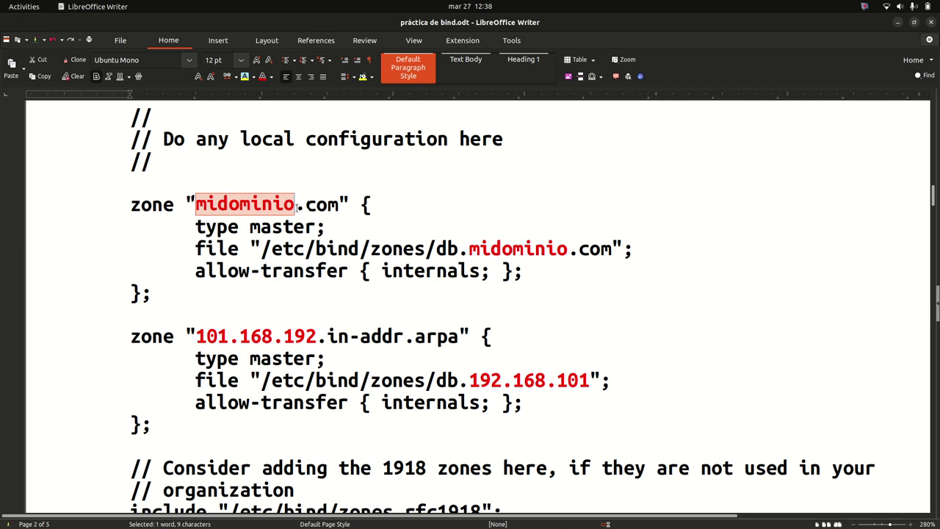
key("Delete")
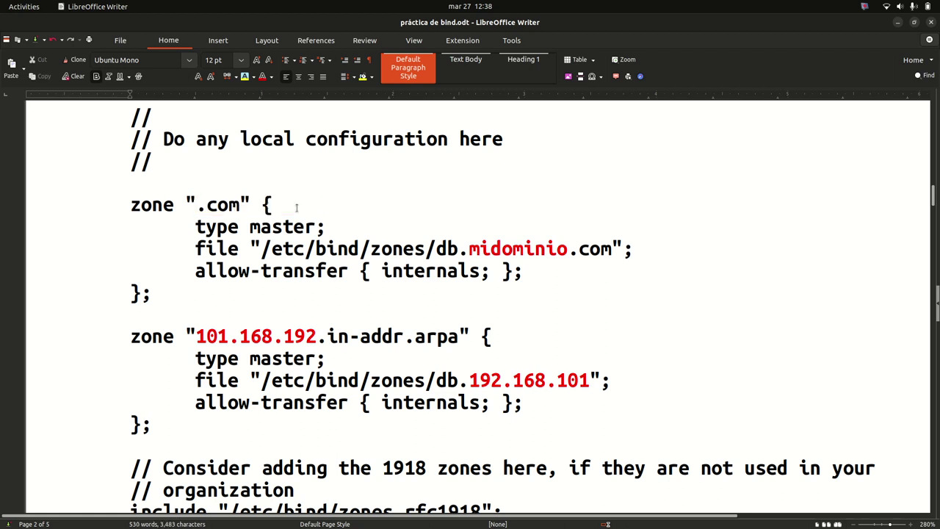
type("degante")
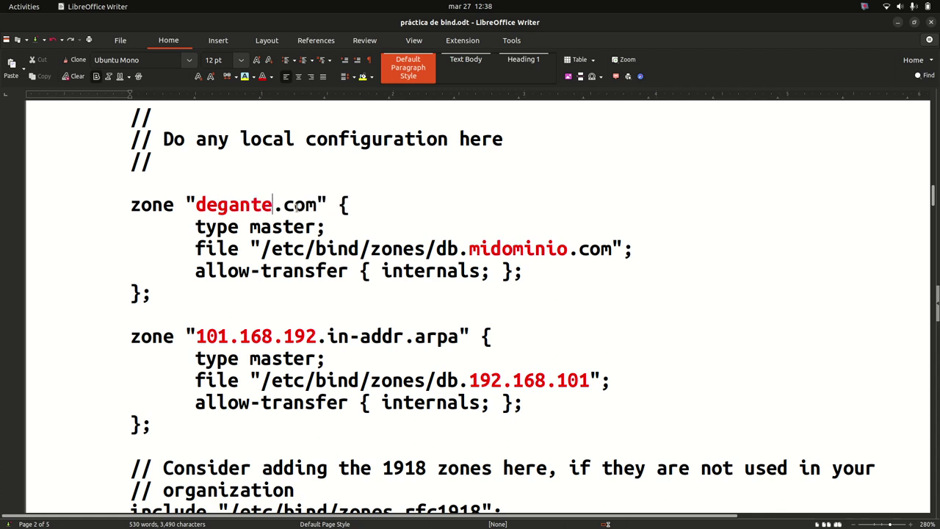
double_click(515, 250)
type("degante")
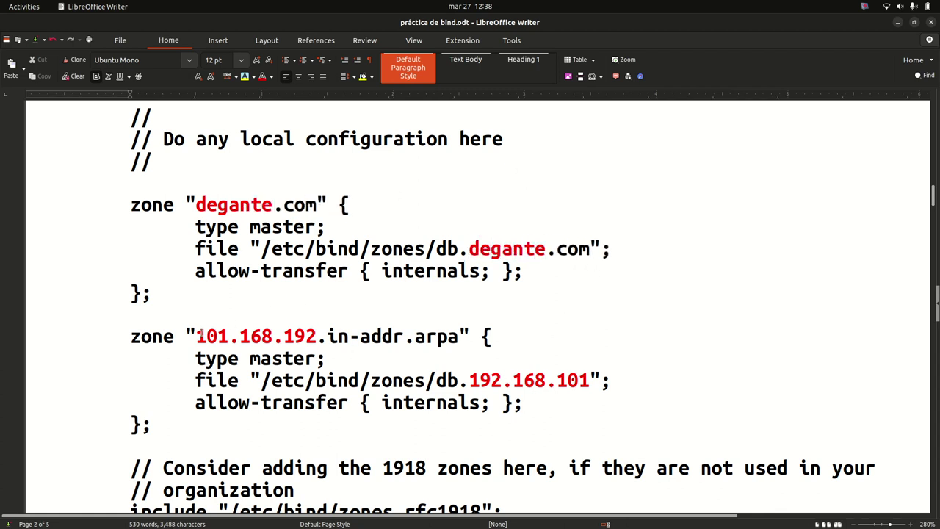
Change the reverse zone name and file path from 101.168.192 / 192.168.101 to 172.16.21
left_click_drag(196, 335, 317, 329)
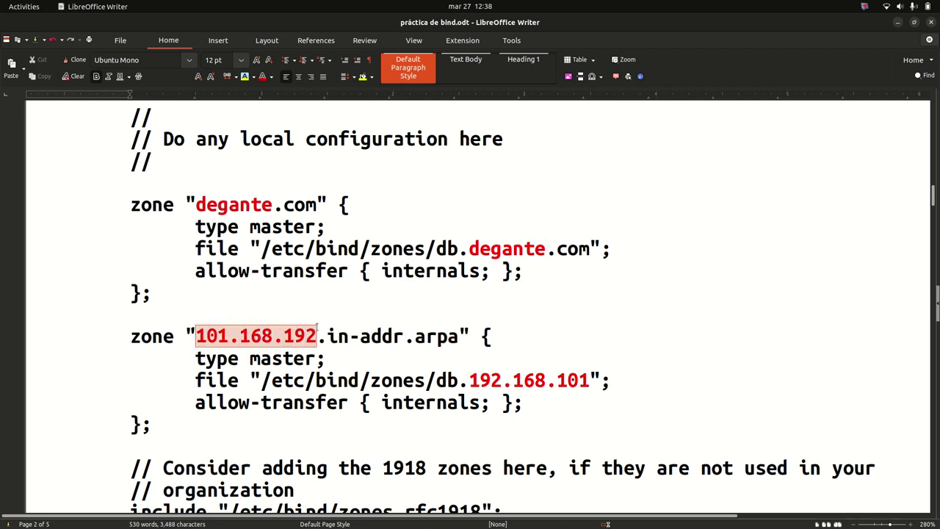
key("ctrl+v")
key("BackSpace")
key("BackSpace")
key("BackSpace")
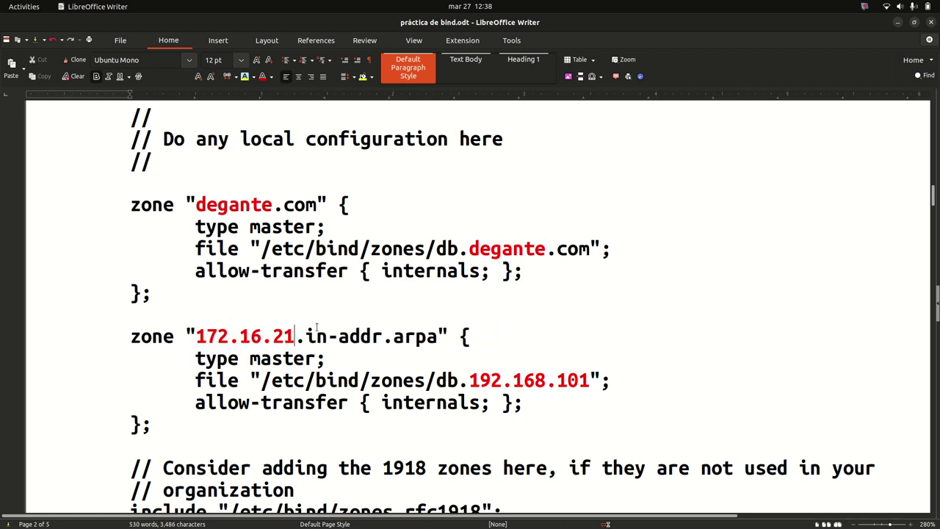
left_click_drag(469, 375, 589, 379)
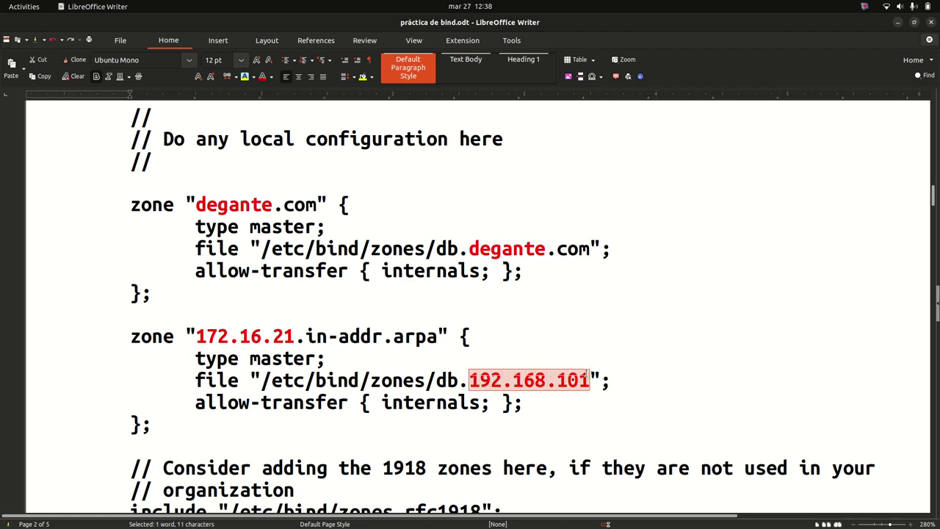
key("ctrl+v")
key("BackSpace")
key("BackSpace")
key("BackSpace")
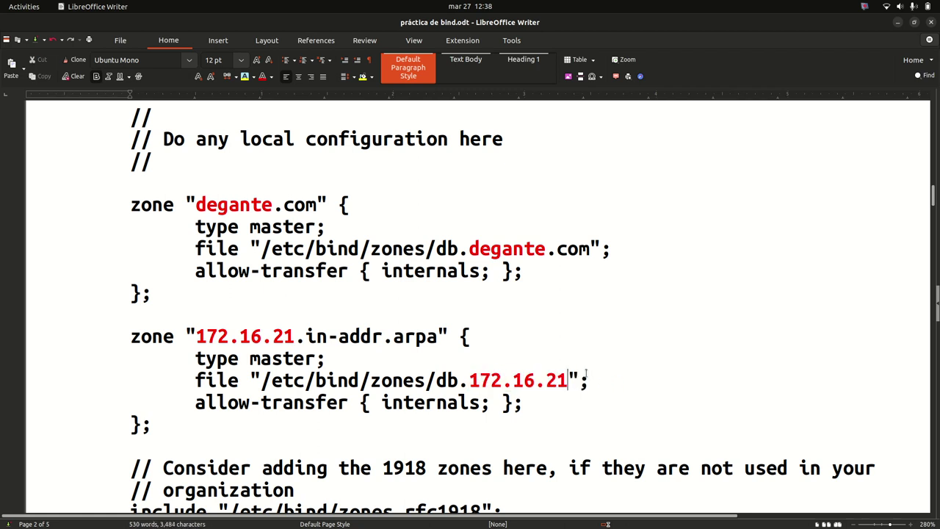
scroll(581, 377, "down", 3)
scroll(579, 380, "up", 7)
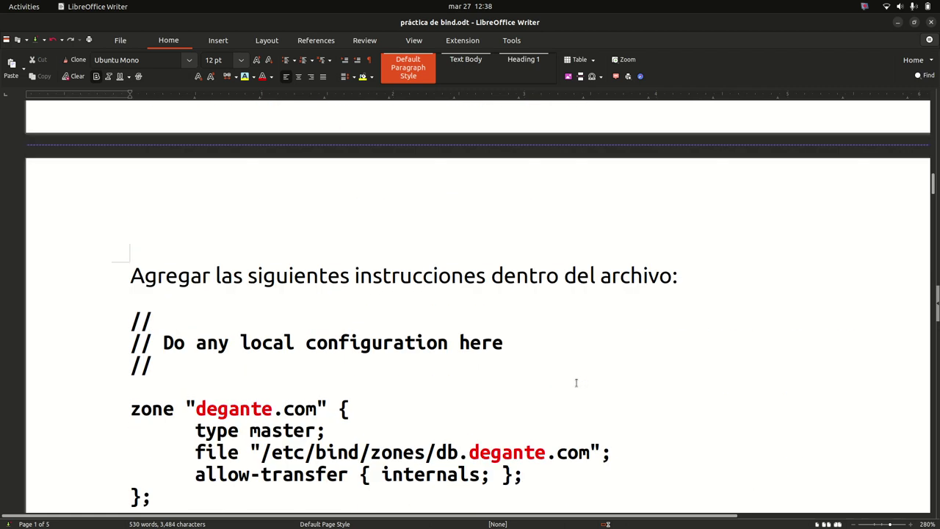
scroll(576, 382, "up", 10)
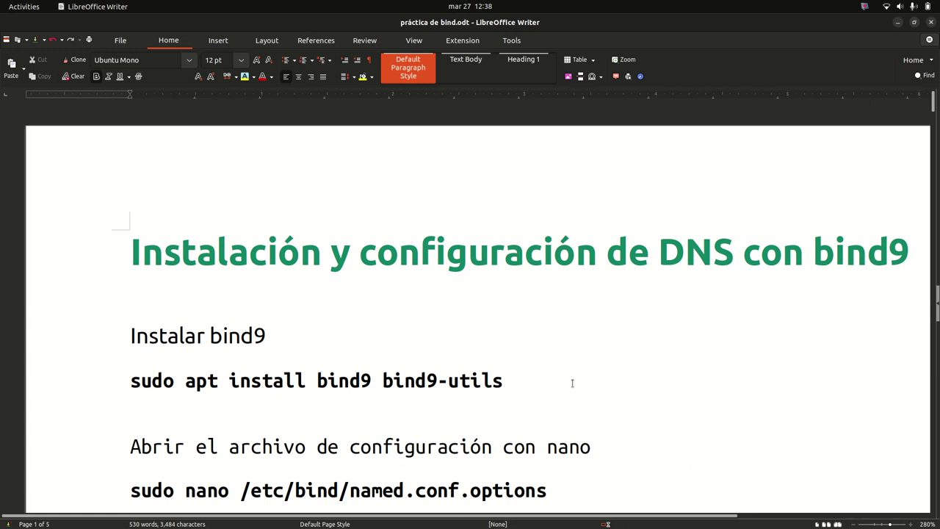
scroll(354, 213, "down", 5)
scroll(355, 212, "up", 3)
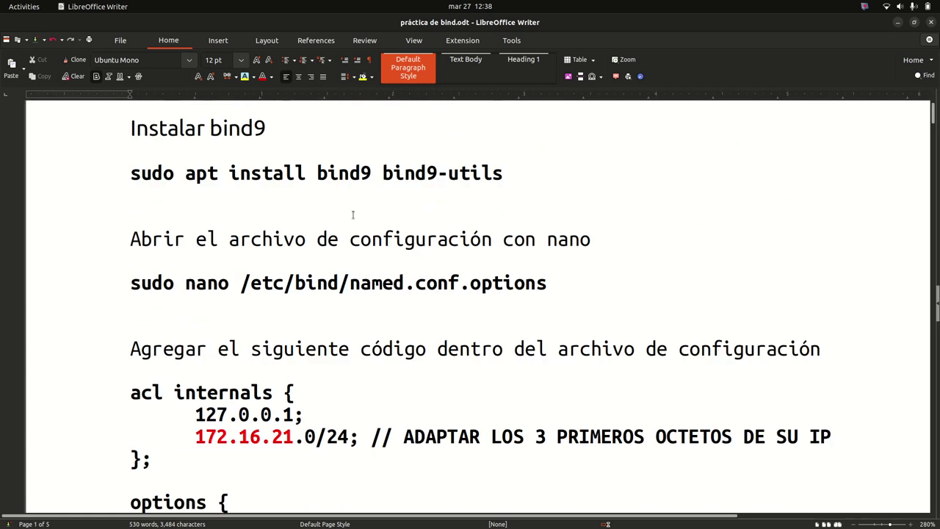
key("alt+Tab")
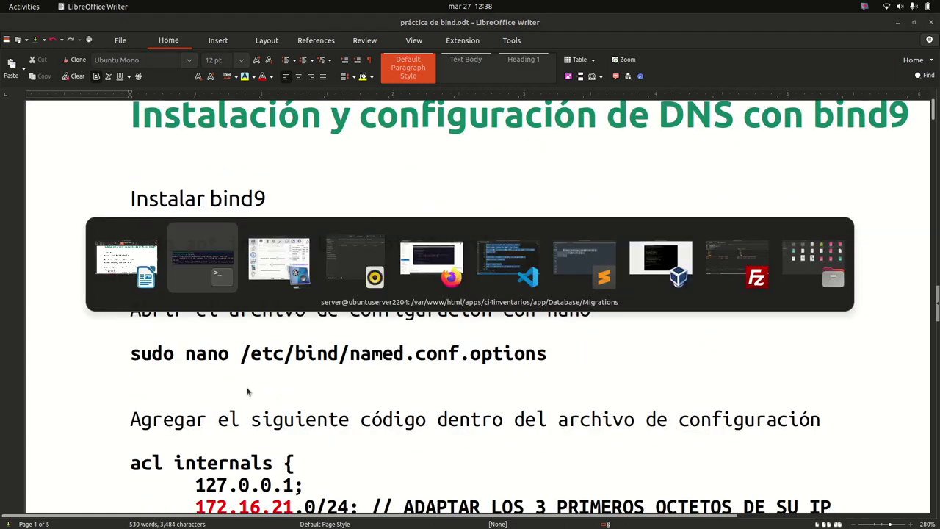
Turn the recalled ls /etc/bind/ command into sudo nano /etc/bind/
key("Up")
key("Up")
key("Up")
key("Up")
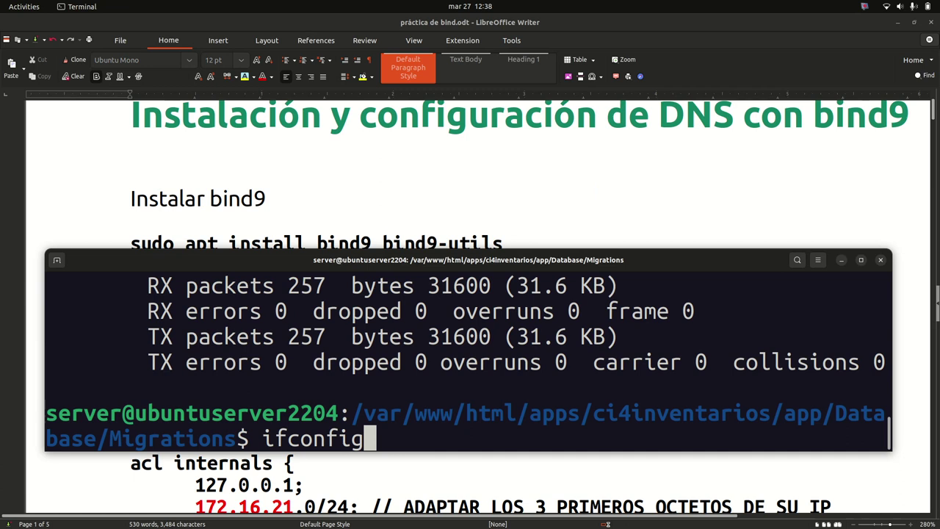
key("Down")
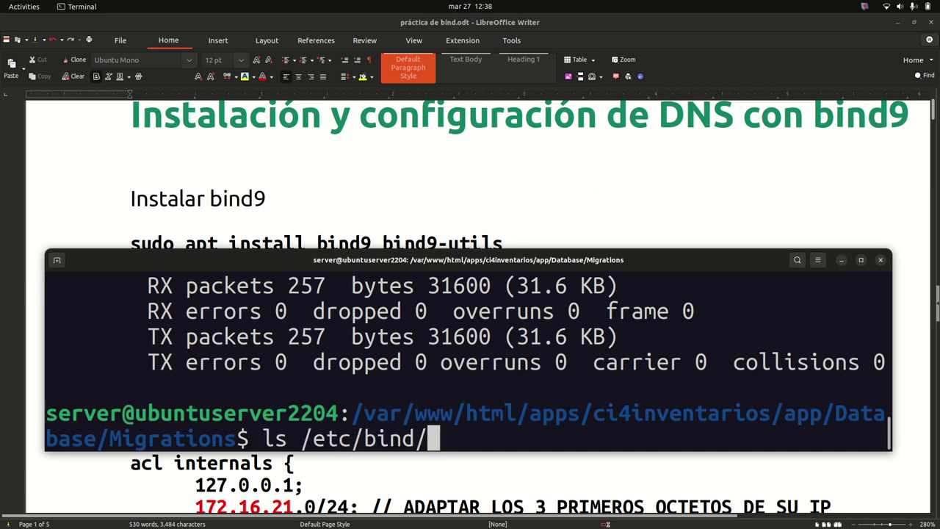
key("Left")
key("Left")
key("Left")
key("Left")
key("Left")
key("Left")
key("Left")
key("Left")
key("Left")
key("Left")
key("Left")
key("Left")
key("Right")
key("BackSpace")
key("BackSpace")
type("sudo nabo")
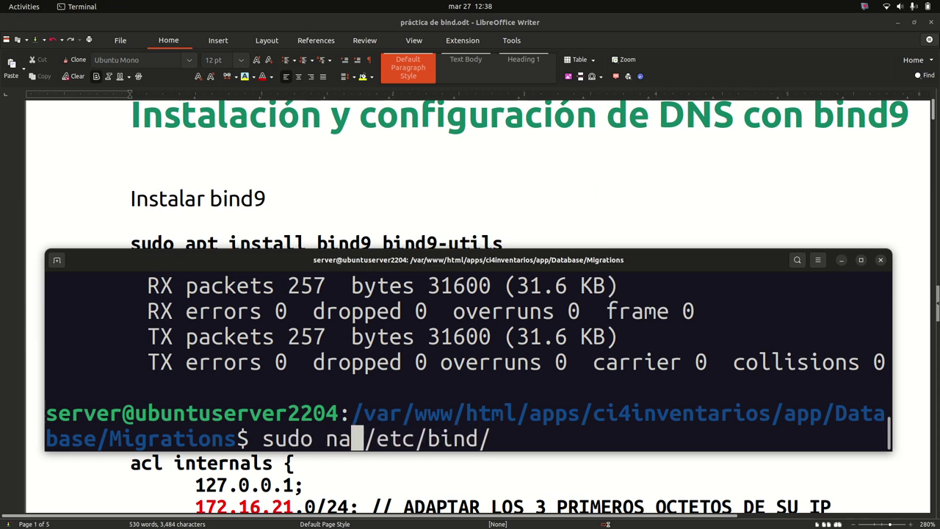
key("BackSpace")
key("BackSpace")
type("mnop")
key("BackSpace")
key("BackSpace")
key("BackSpace")
key("BackSpace")
type("npo")
key("BackSpace")
key("BackSpace")
type("o")
Complete the path to named.conf.options, run it with the admin password, and maximize the terminal
key("Tab")
key("Tab")
key("Right")
key("Right")
key("End")
type("na")
key("Tab")
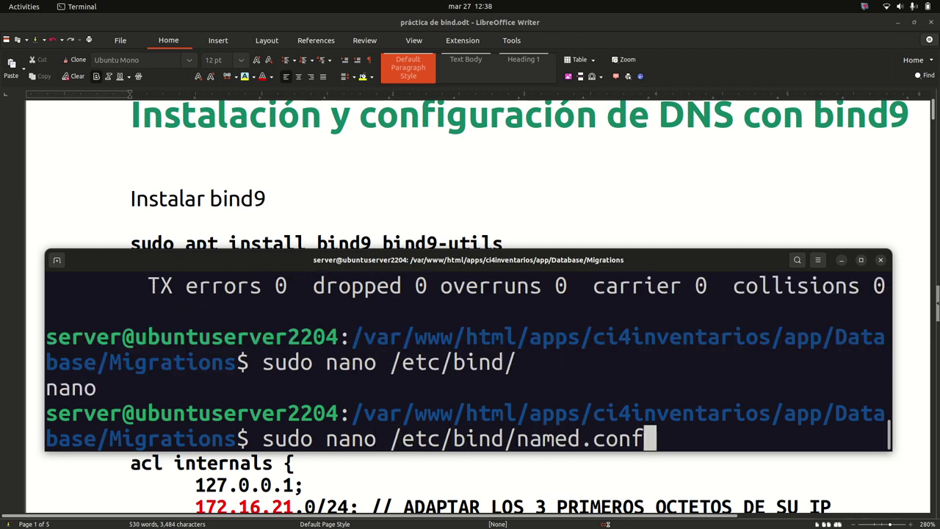
type(".o")
key("Tab")
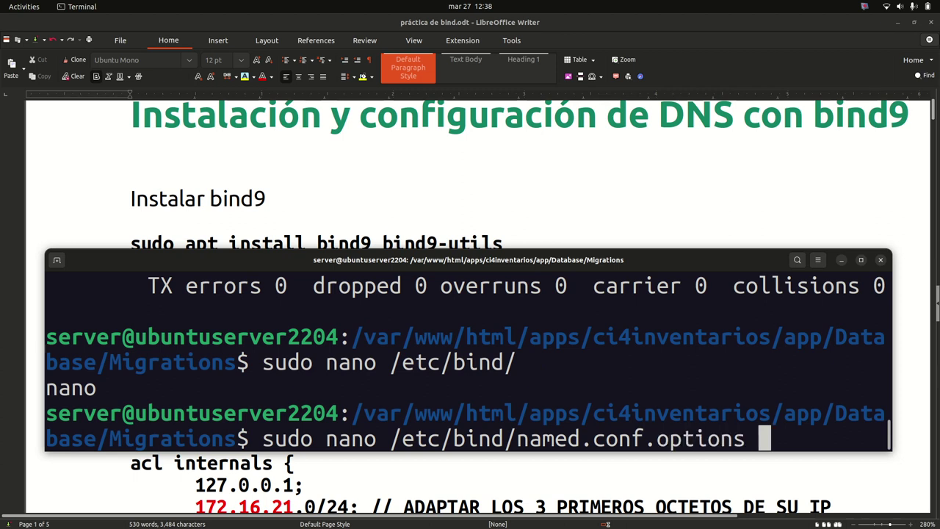
key("Return")
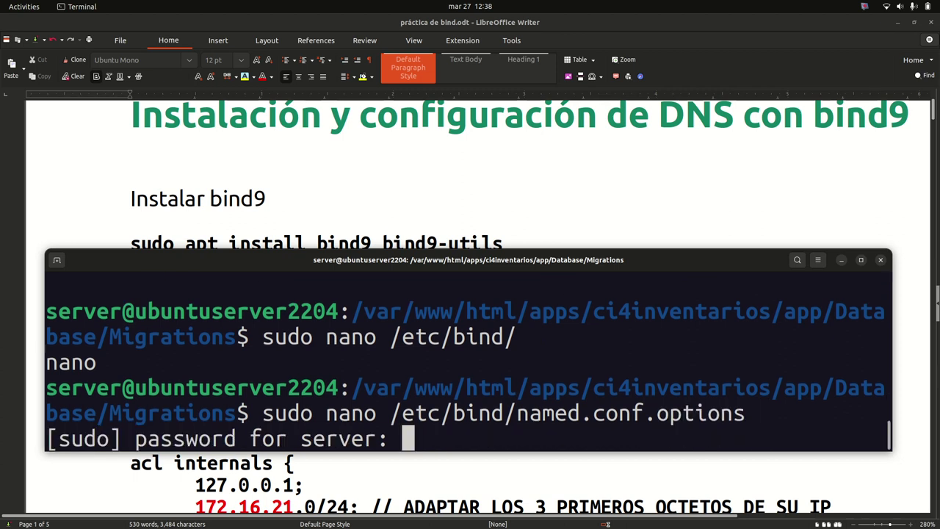
key("Return")
left_click_drag(544, 260, 544, 13)
Paste the copied 172.16.21.83 into the guide below the acl and options block
key("Down")
key("Down")
key("Down")
key("Down")
scroll(431, 361, "down", 4)
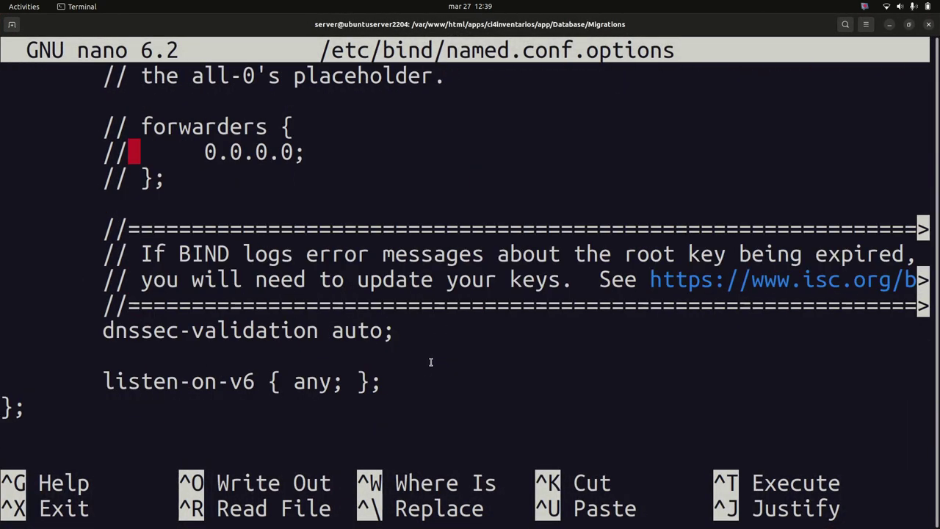
scroll(432, 361, "up", 4)
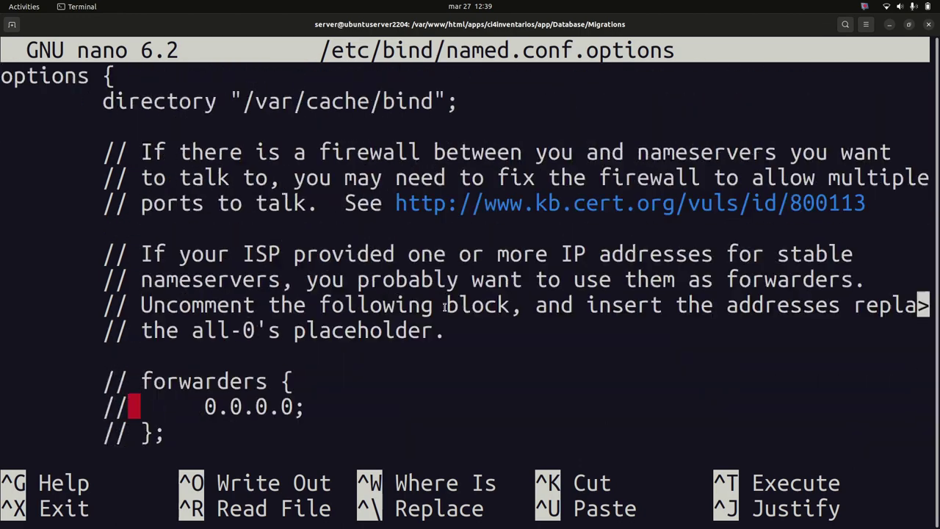
key("alt+Tab")
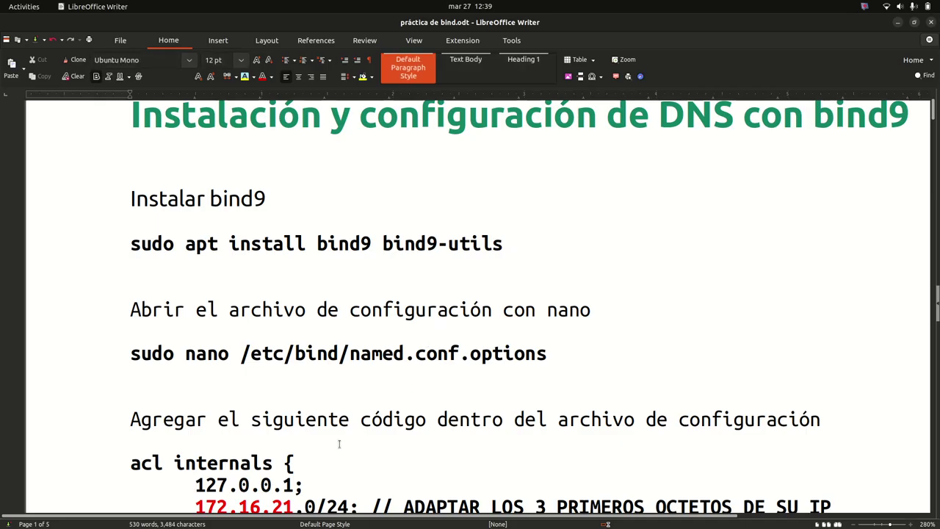
scroll(178, 314, "down", 5)
left_click_drag(131, 194, 165, 239)
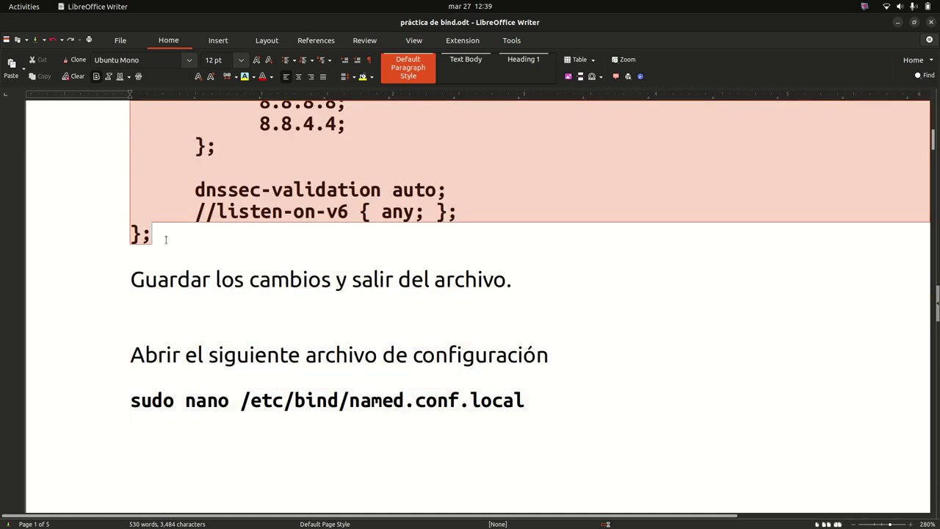
left_click(147, 230)
right_click(147, 230)
left_click(176, 235)
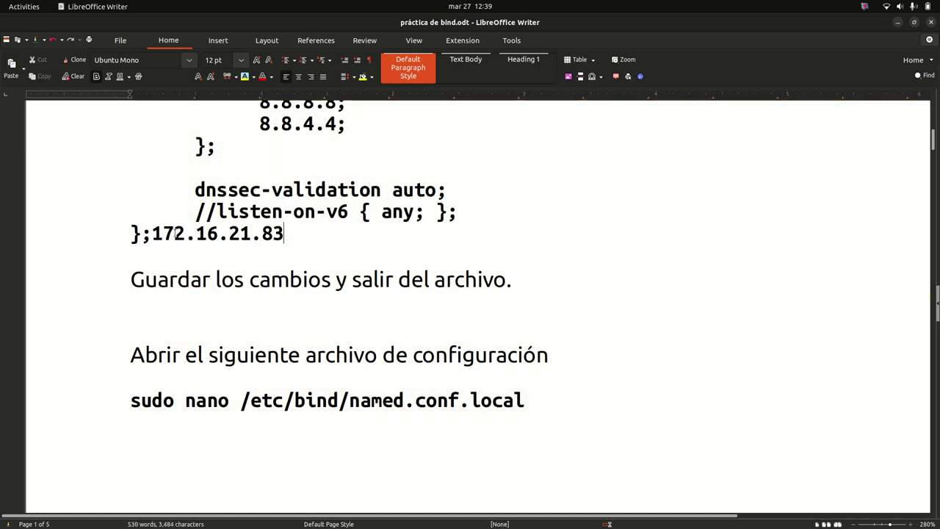
Delete all default comments, forwarders, dnssec and listen-on-v6 lines from named.conf.options in nano
key("alt+Tab")
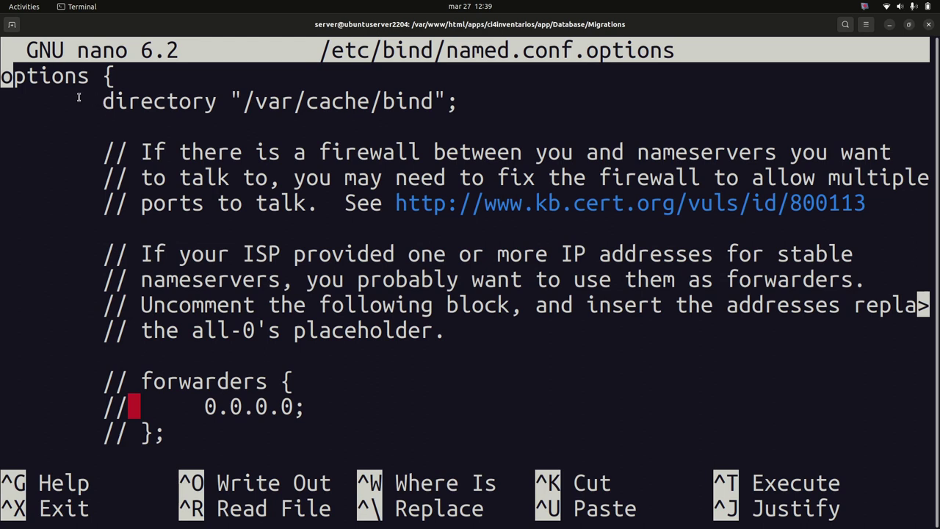
left_click_drag(4, 75, 166, 437)
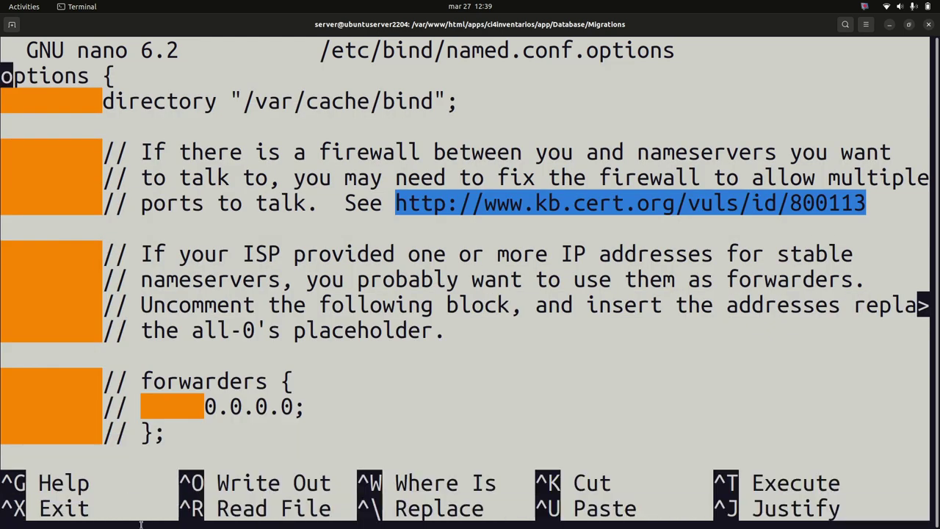
left_click_drag(141, 523, 226, 428)
key("Delete")
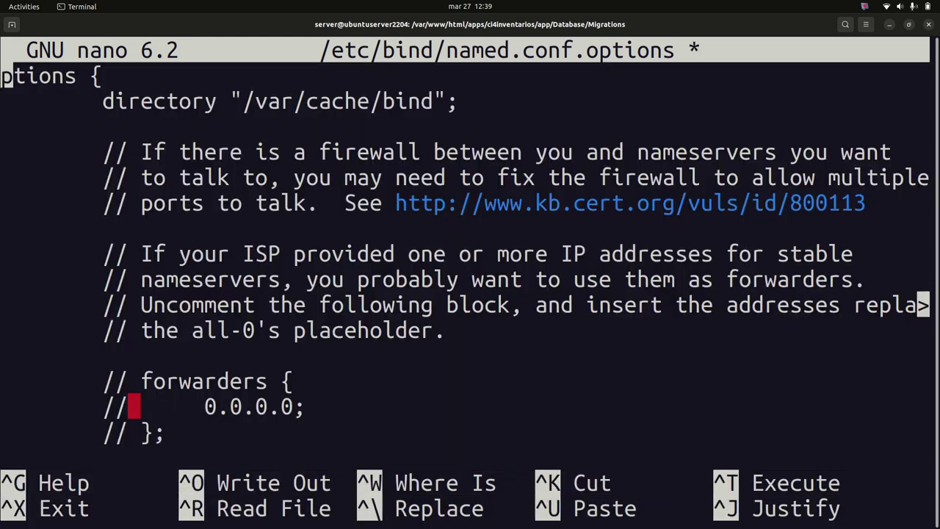
key("Delete")
key("Delete")
key("Delete")
key("Delete")
key("Delete")
key("Delete")
key("Delete")
key("Delete")
key("Delete")
key("Delete")
key("Delete")
key("Delete")
key("Delete")
key("Delete")
key("Delete")
key("Delete")
key("Delete")
key("Delete")
key("Delete")
key("Delete")
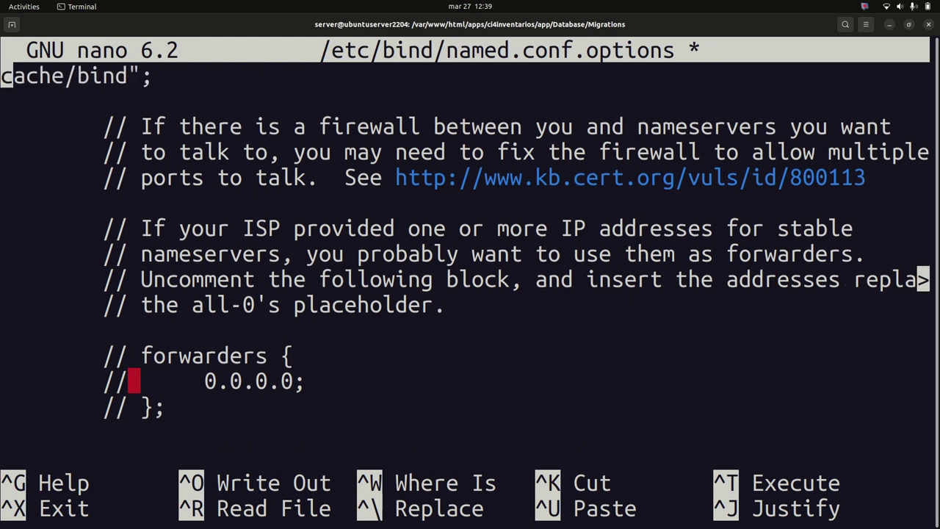
key("Delete")
key("Delete")
key("Delete")
key("Delete")
key("Delete")
key("Delete")
key("Delete")
key("Delete")
key("Delete")
key("Delete")
key("Delete")
key("Delete")
key("Delete")
key("Delete")
key("Delete")
key("Delete")
key("Delete")
key("Delete")
key("Delete")
key("Delete")
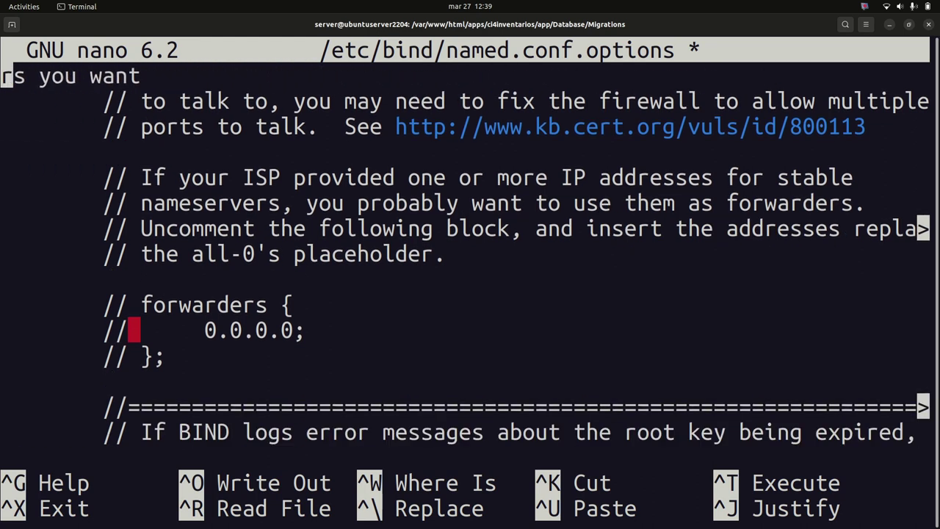
key("Delete")
key("Delete")
key("Delete")
key("Delete")
key("Delete")
key("Delete")
key("Delete")
key("Delete")
key("Delete")
key("Delete")
key("Delete")
key("Delete")
key("Delete")
key("Delete")
key("Delete")
key("Delete")
key("Delete")
key("Delete")
key("Delete")
key("Delete")
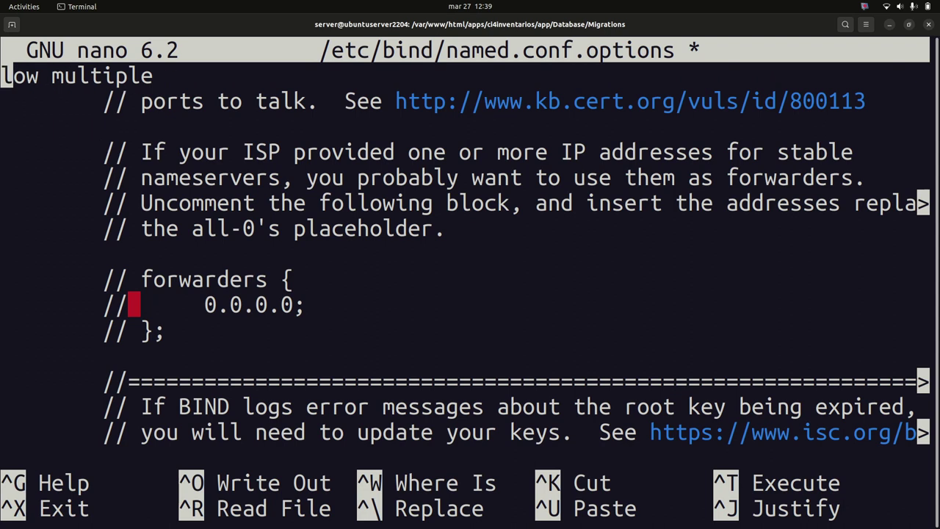
key("Delete")
key("Delete")
key("Delete")
key("Delete")
key("Delete")
key("Delete")
key("Delete")
key("Delete")
key("Delete")
key("Delete")
key("Delete")
key("Delete")
key("Delete")
key("Delete")
key("Delete")
key("Delete")
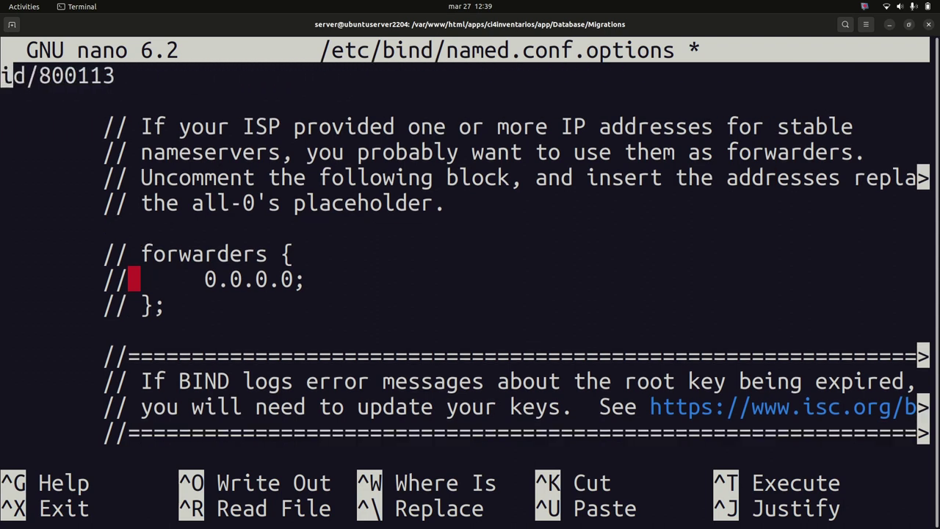
key("Delete")
key("Delete")
key("Delete")
key("Delete")
key("Delete")
key("Delete")
key("Delete")
key("Delete")
key("Delete")
key("Delete")
key("Delete")
key("Delete")
key("Delete")
key("Delete")
key("Delete")
key("Delete")
key("Delete")
key("Delete")
key("Delete")
key("Delete")
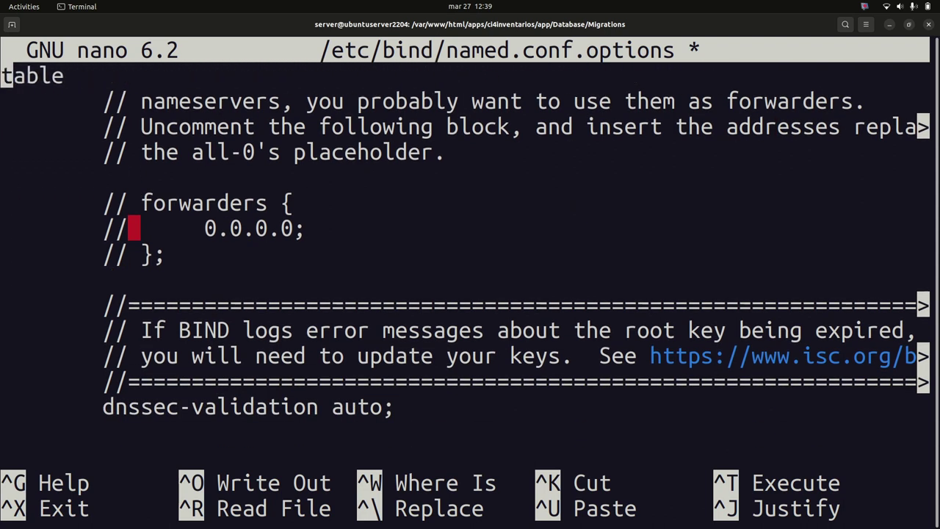
key("Delete")
key("Delete")
key("Delete")
key("Delete")
key("Delete")
key("Delete")
key("Delete")
key("Delete")
key("Delete")
key("Delete")
key("Delete")
key("Delete")
key("Delete")
key("Delete")
key("Delete")
key("Delete")
key("Delete")
key("Delete")
key("Delete")
key("Delete")
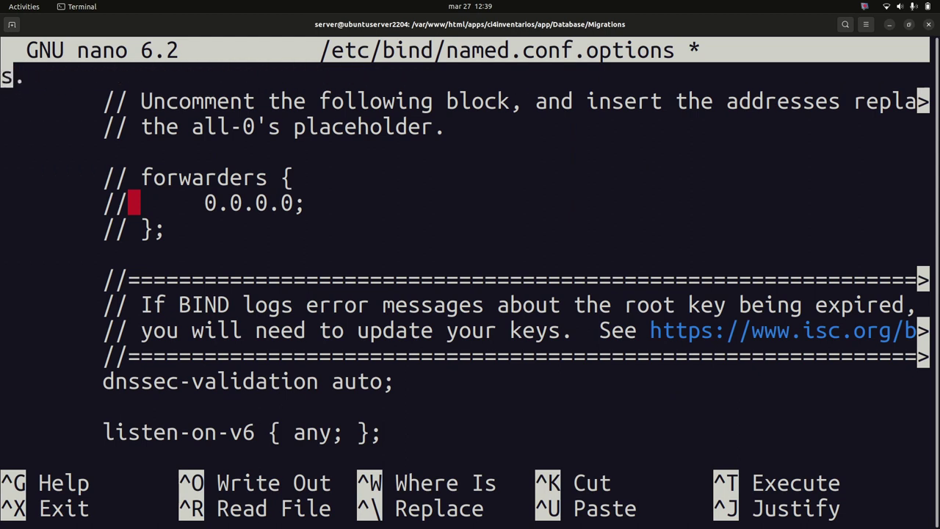
key("Delete")
key("Delete")
key("Delete")
key("Delete")
key("Delete")
key("Delete")
key("Delete")
key("Delete")
key("Delete")
key("Delete")
key("Delete")
key("Delete")
key("Delete")
key("Delete")
key("Delete")
key("Delete")
key("Delete")
key("Delete")
key("Delete")
key("Delete")
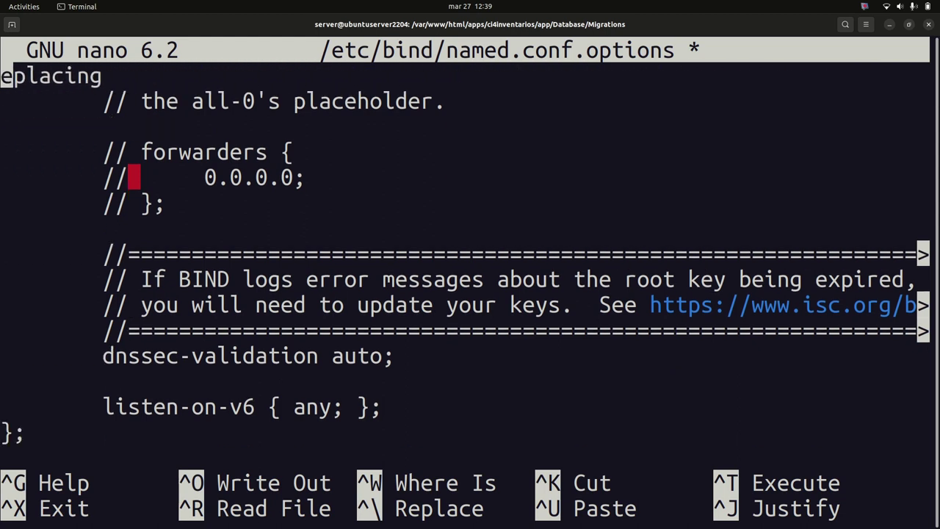
key("Delete")
key("Delete")
key("Delete")
key("Delete")
key("Delete")
key("Delete")
key("Delete")
key("Delete")
key("Delete")
key("Delete")
key("Delete")
key("Delete")
key("Delete")
key("Delete")
key("Delete")
key("Delete")
key("Delete")
key("Delete")
key("Delete")
key("Delete")
key("Delete")
key("Delete")
key("Delete")
key("Delete")
key("Delete")
key("Delete")
key("Delete")
key("Delete")
key("Delete")
key("Delete")
key("Delete")
key("Delete")
key("Delete")
key("Delete")
key("Delete")
key("Delete")
key("Delete")
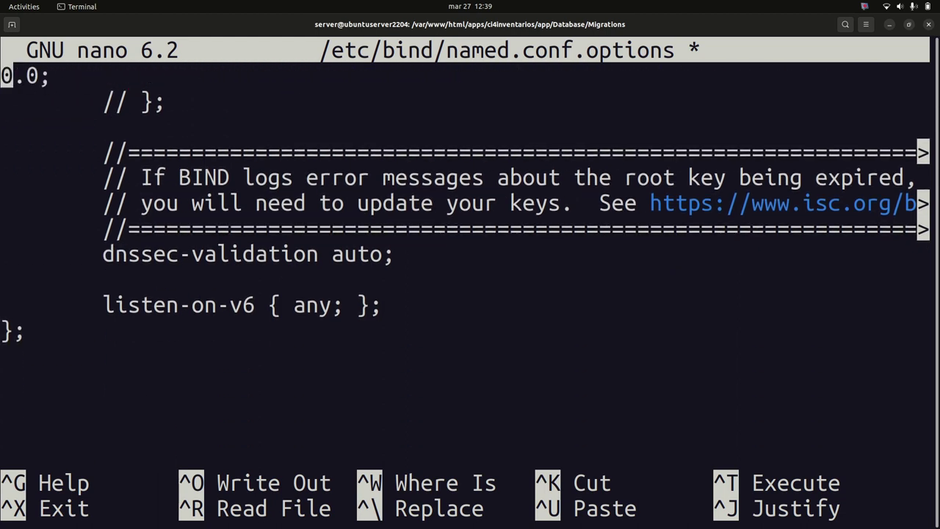
key("Delete")
key("Delete")
key("Delete")
key("Delete")
key("Delete")
key("Delete")
key("Delete")
key("Delete")
key("Delete")
key("Delete")
key("Delete")
key("Delete")
key("Delete")
key("Delete")
key("Delete")
key("Delete")
key("Delete")
key("Delete")
key("Delete")
key("Delete")
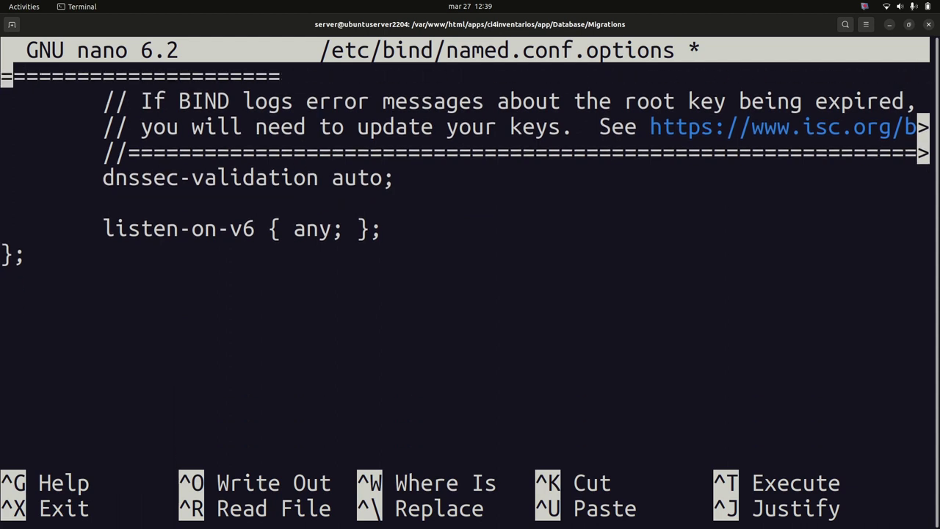
key("Delete")
key("Delete")
key("Delete")
key("Delete")
key("Delete")
key("Delete")
key("Delete")
key("Delete")
key("Delete")
key("Delete")
key("Delete")
key("Delete")
key("Delete")
key("Delete")
key("Delete")
key("Delete")
key("Delete")
key("Delete")
key("Delete")
key("Delete")
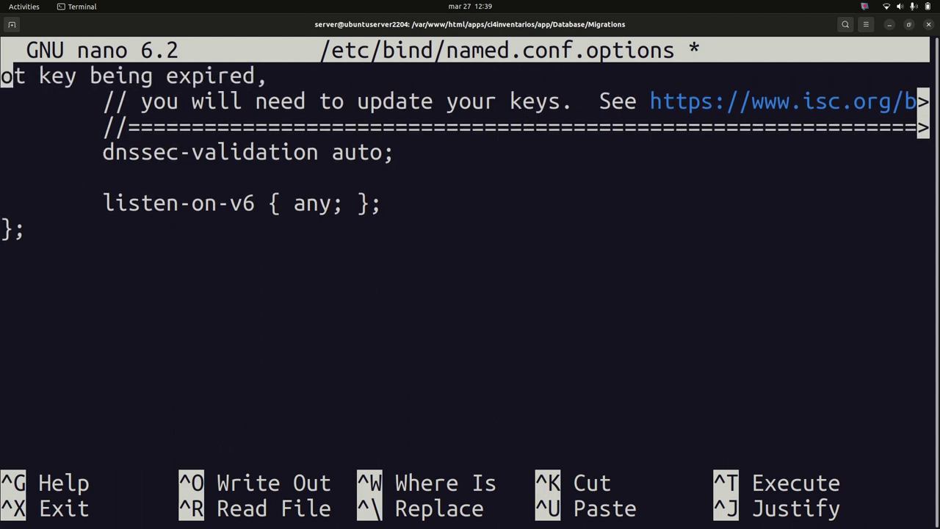
key("Delete")
key("Delete")
key("Delete")
key("Delete")
key("Delete")
key("Delete")
key("Delete")
key("Delete")
key("Delete")
key("Delete")
key("Delete")
key("Delete")
key("Delete")
key("Delete")
key("Delete")
key("Delete")
key("Delete")
key("Delete")
key("Delete")
key("Delete")
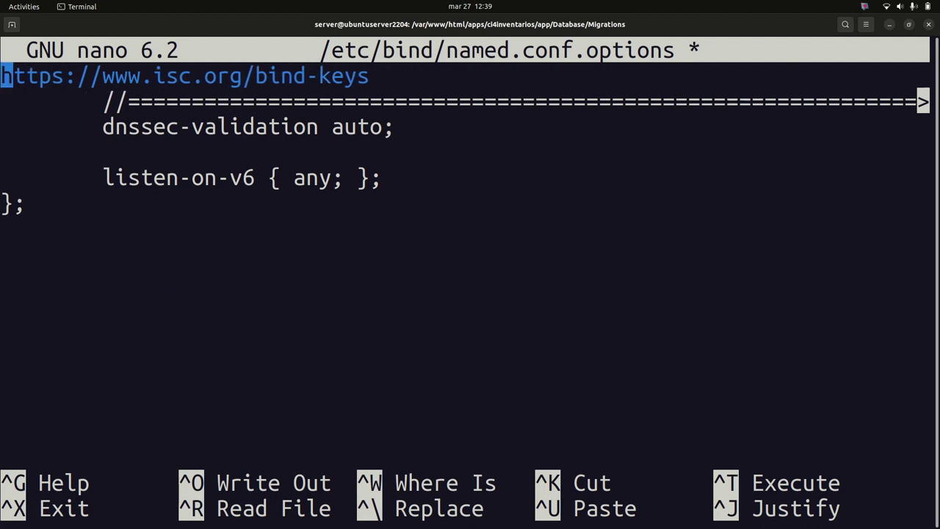
key("Delete")
key("Delete")
key("Delete")
key("Delete")
key("Delete")
key("Delete")
key("Delete")
key("Delete")
key("Delete")
key("Delete")
key("Delete")
key("Delete")
key("Delete")
key("Delete")
key("Delete")
key("Delete")
key("Delete")
key("Delete")
key("Delete")
key("Delete")
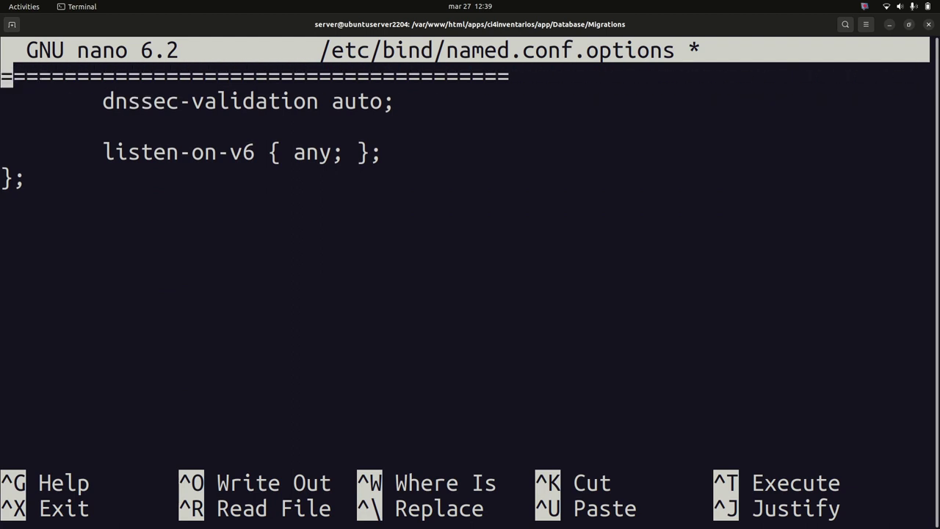
key("Delete")
key("Delete")
key("Delete")
key("Delete")
key("Delete")
key("Delete")
key("Delete")
key("Delete")
key("Delete")
key("Delete")
key("Delete")
key("Delete")
key("Delete")
key("Delete")
key("Delete")
key("Delete")
key("Delete")
key("Delete")
key("Delete")
key("Delete")
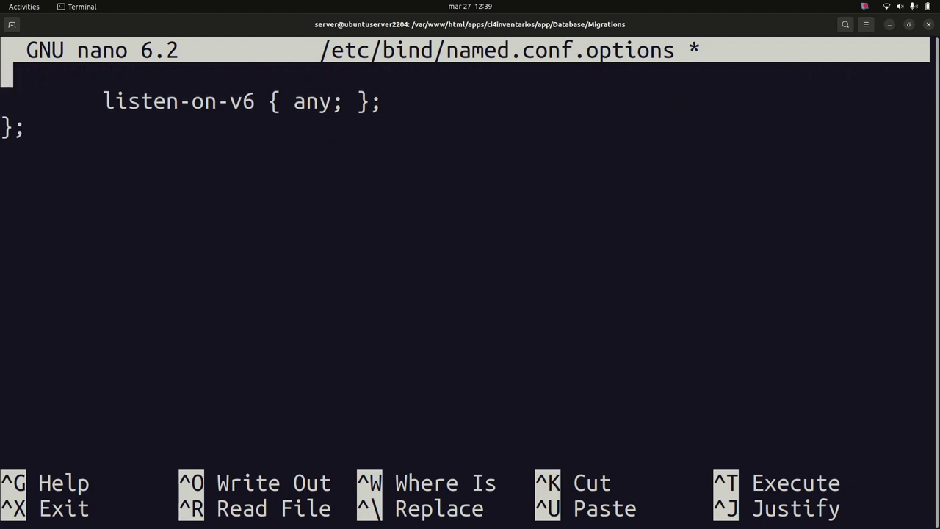
key("Delete")
key("Delete")
key("Delete")
key("Delete")
key("Delete")
key("Delete")
key("Delete")
key("Delete")
key("Delete")
key("Delete")
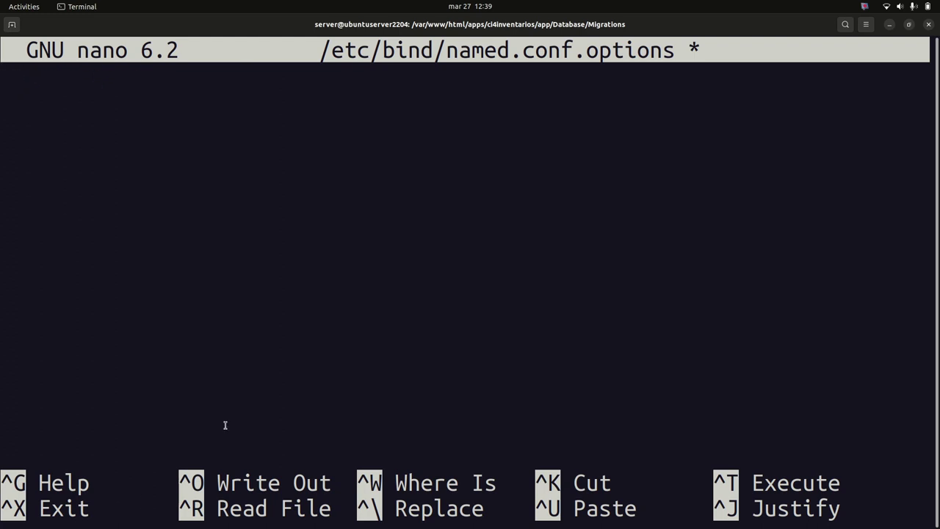
Paste the IP into the empty file, erase it again, and return to the Writer guide
right_click(107, 85)
left_click(149, 115)
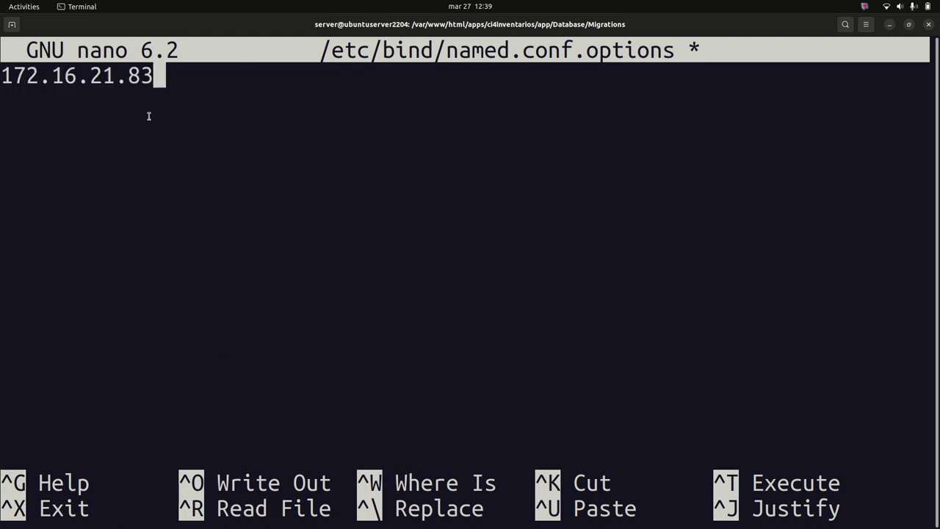
key("BackSpace")
key("BackSpace")
key("BackSpace")
key("BackSpace")
key("BackSpace")
key("BackSpace")
key("BackSpace")
key("BackSpace")
key("BackSpace")
key("BackSpace")
key("BackSpace")
key("BackSpace")
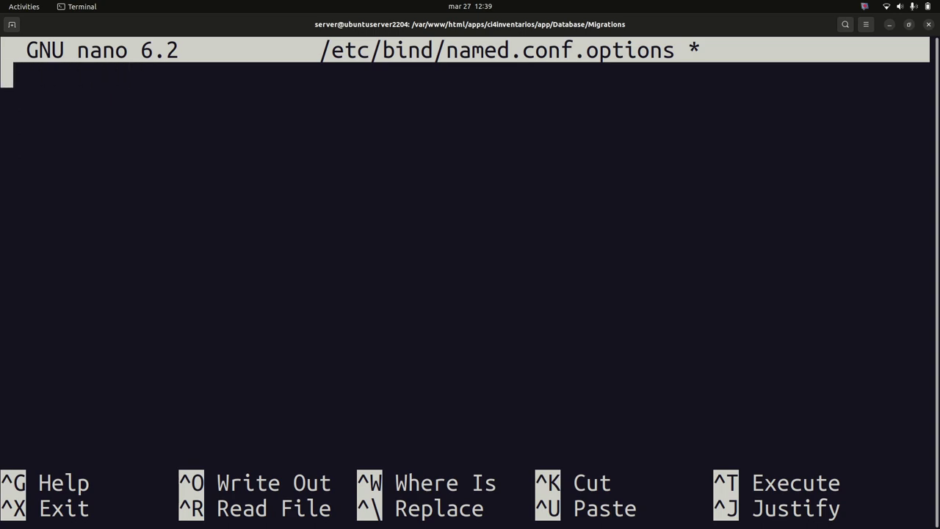
key("alt+Tab")
scroll(345, 230, "up", 3)
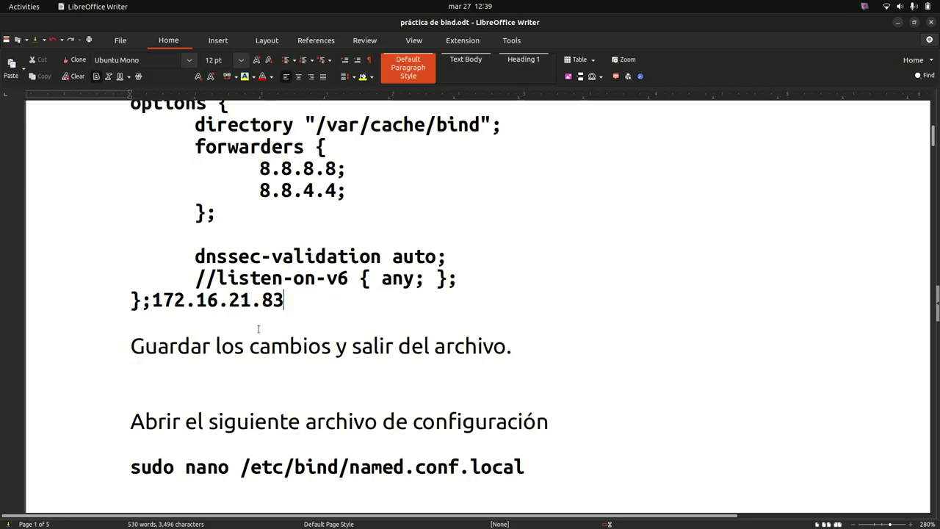
Copy the acl internals and options block from the Writer guide and paste it into named.conf.options in nano
left_click_drag(285, 309, 135, 392)
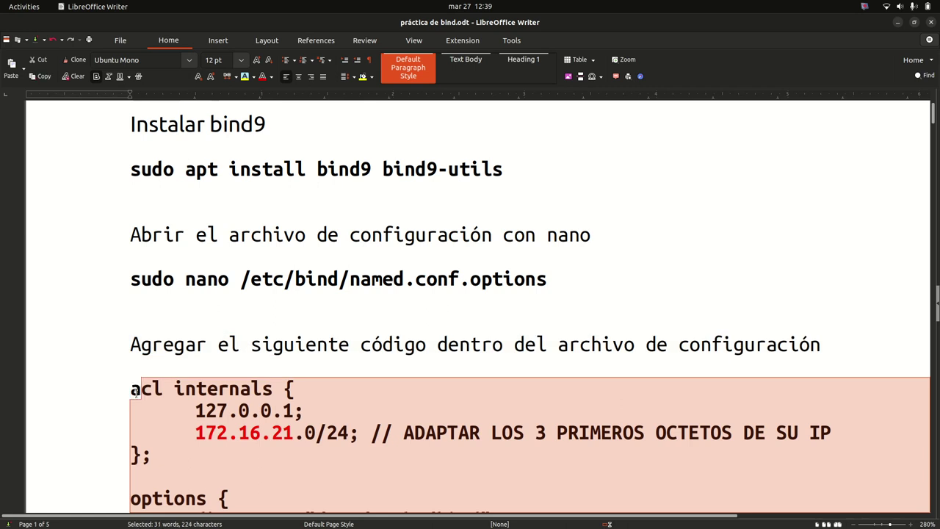
right_click(135, 391)
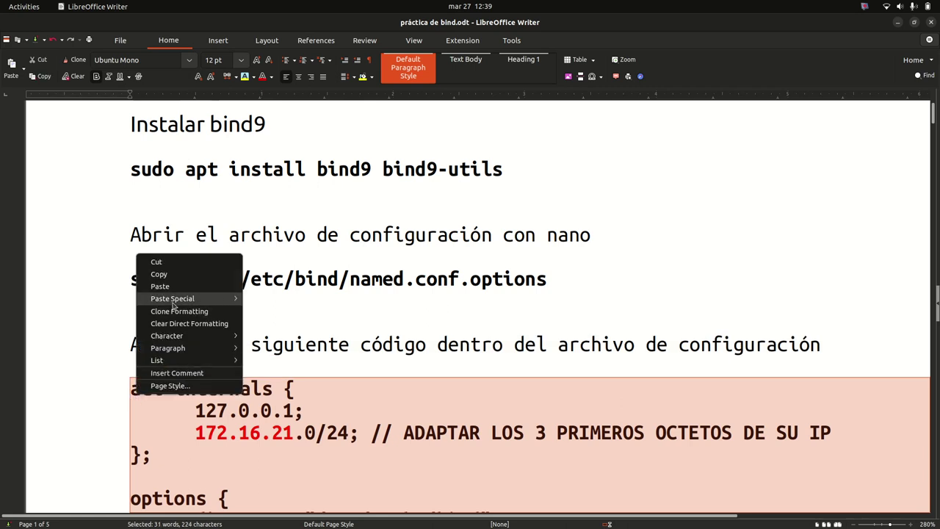
left_click(182, 278)
key("alt+Tab")
right_click(164, 109)
left_click(200, 145)
Compare the pasted file's 172.16.21 network prefix against the matching line in the Writer guide
key("Up")
key("Up")
key("Up")
key("Up")
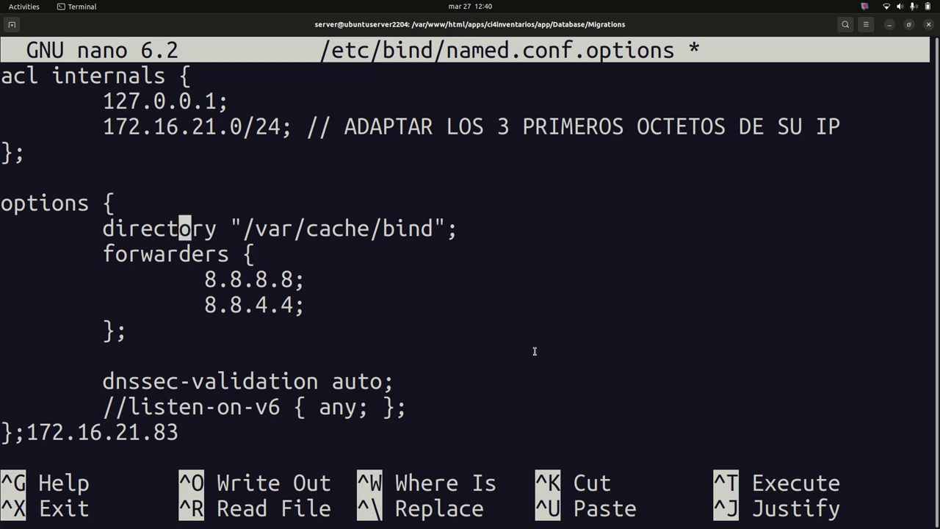
left_click_drag(217, 129, 103, 129)
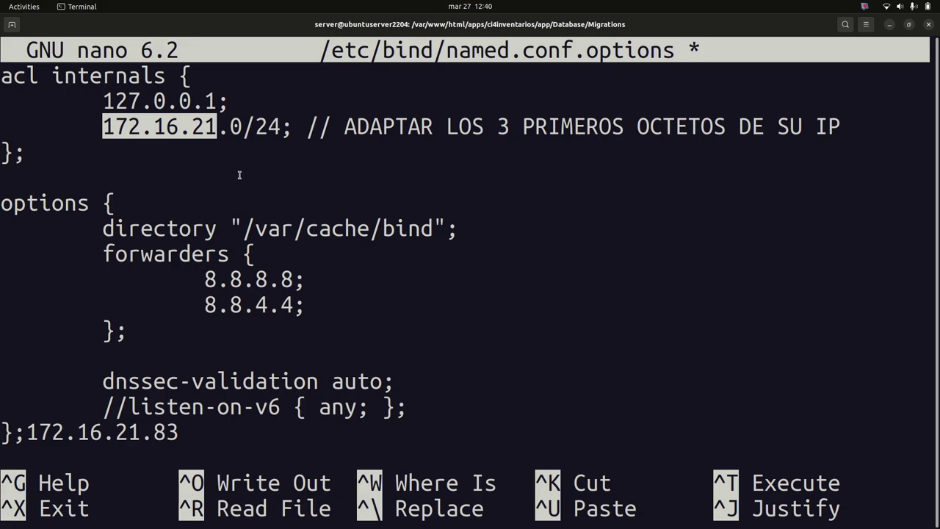
key("alt+Tab")
scroll(287, 419, "down", 5)
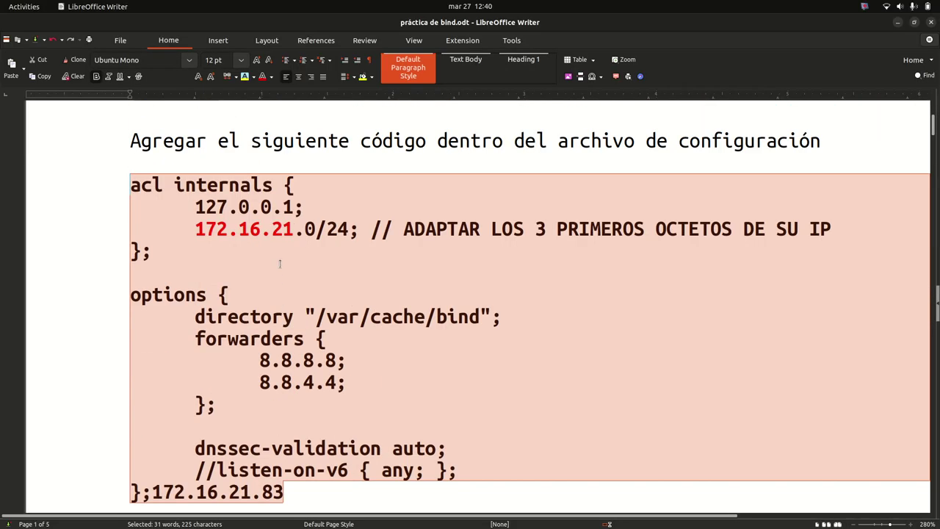
left_click(205, 230)
left_click_drag(195, 229, 295, 230)
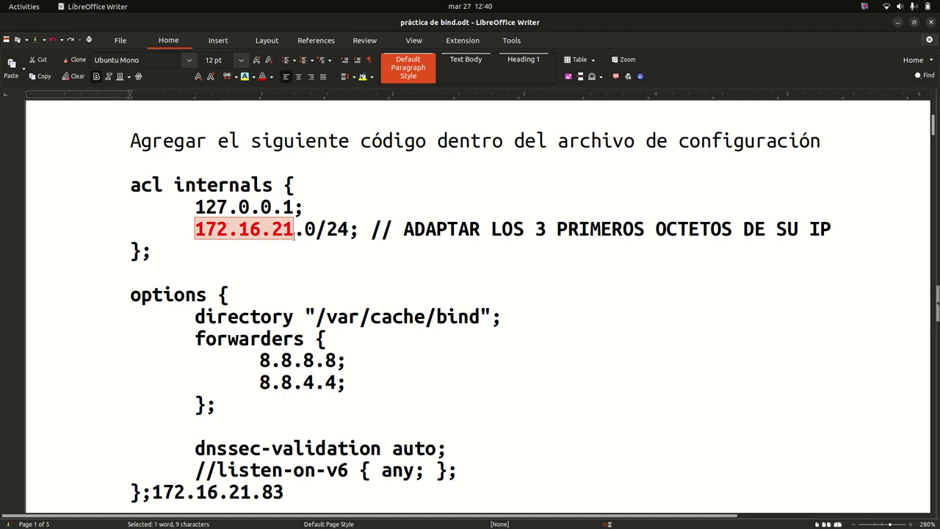
key("alt+Tab")
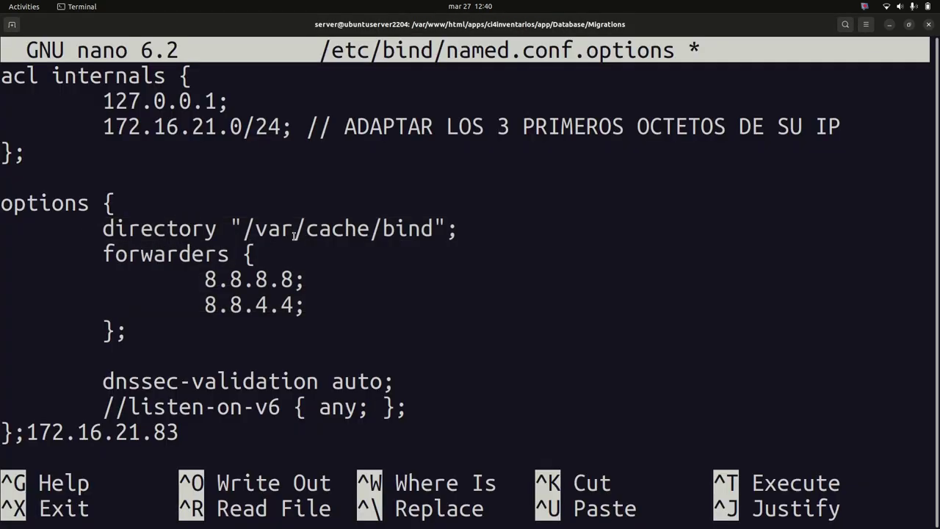
Delete the stray IP after the closing brace, save named.conf.options and exit nano
key("Down")
key("Down")
key("Down")
key("Down")
key("Down")
key("Down")
key("Down")
key("Down")
key("Up")
key("Up")
key("Up")
key("Up")
key("Up")
key("Up")
key("Up")
key("Up")
key("Up")
key("Up")
key("Down")
key("Down")
key("Down")
key("Down")
key("Down")
key("Down")
key("Down")
key("Down")
key("Down")
key("Down")
key("Down")
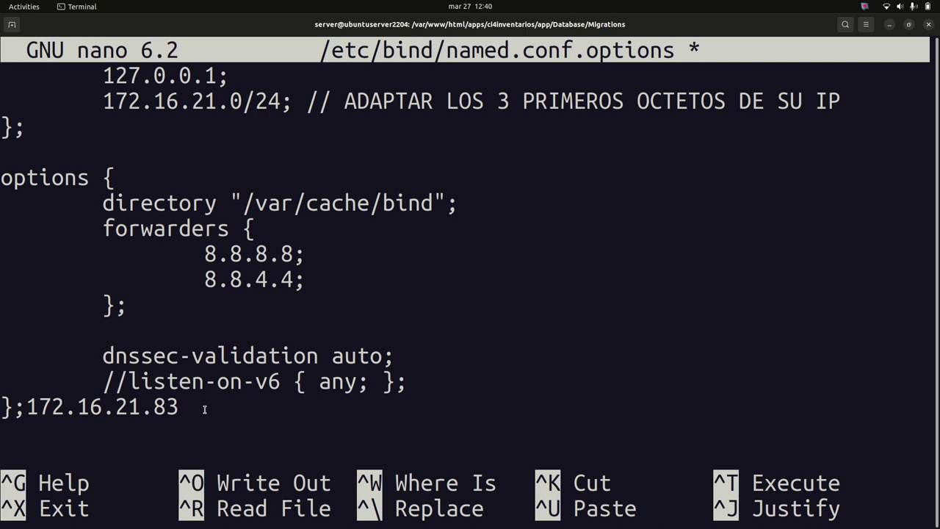
key("BackSpace")
key("BackSpace")
key("BackSpace")
key("BackSpace")
key("BackSpace")
key("BackSpace")
key("BackSpace")
key("BackSpace")
key("BackSpace")
key("BackSpace")
key("BackSpace")
key("BackSpace")
key("ctrl+s")
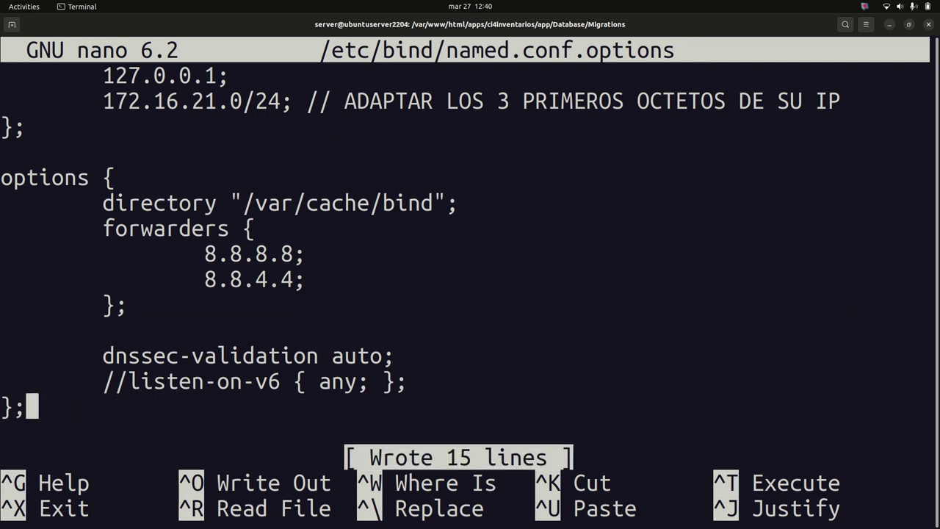
key("ctrl+x")
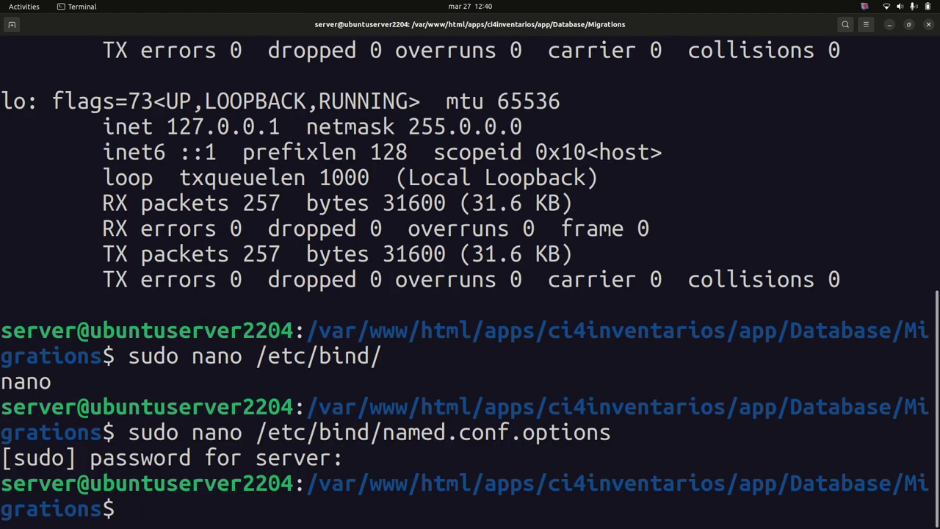
Clear the terminal screen and bring the bind9 practice document in Writer to the front
scroll(1, 200, "up", 1)
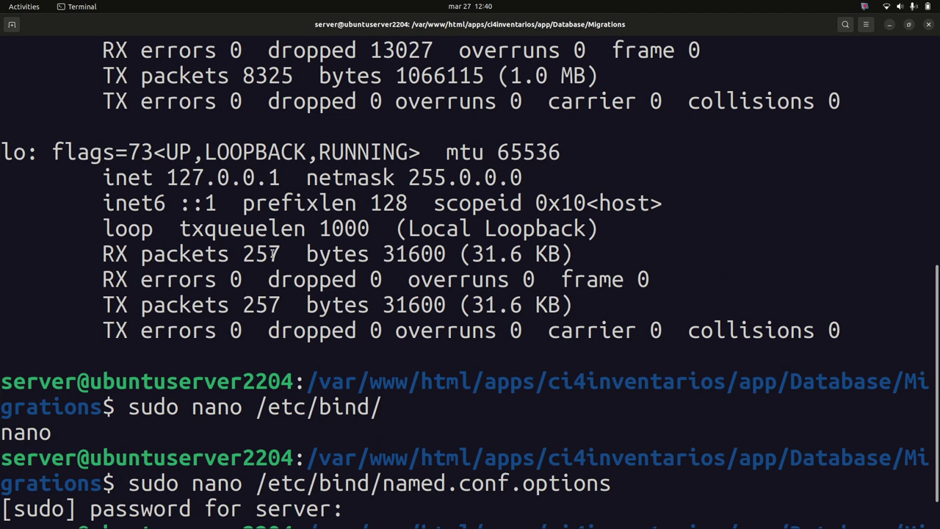
type("clear")
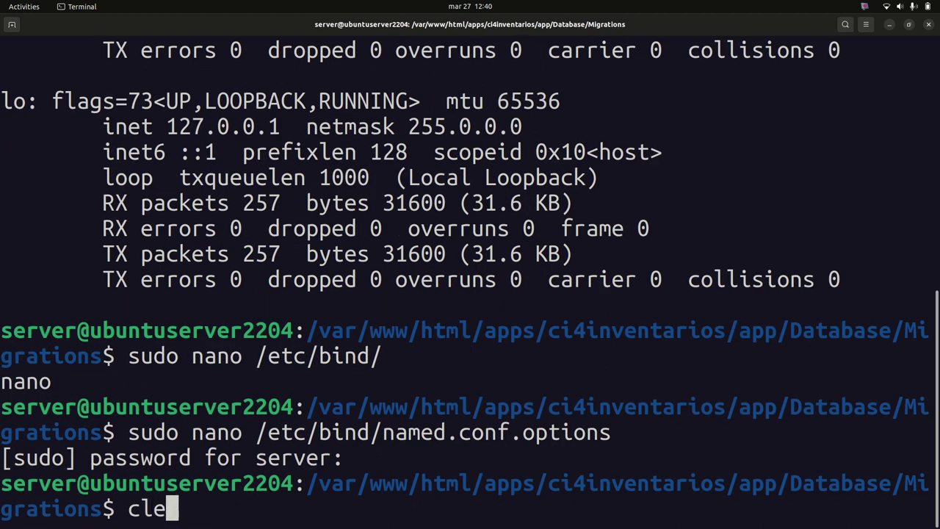
key("Return")
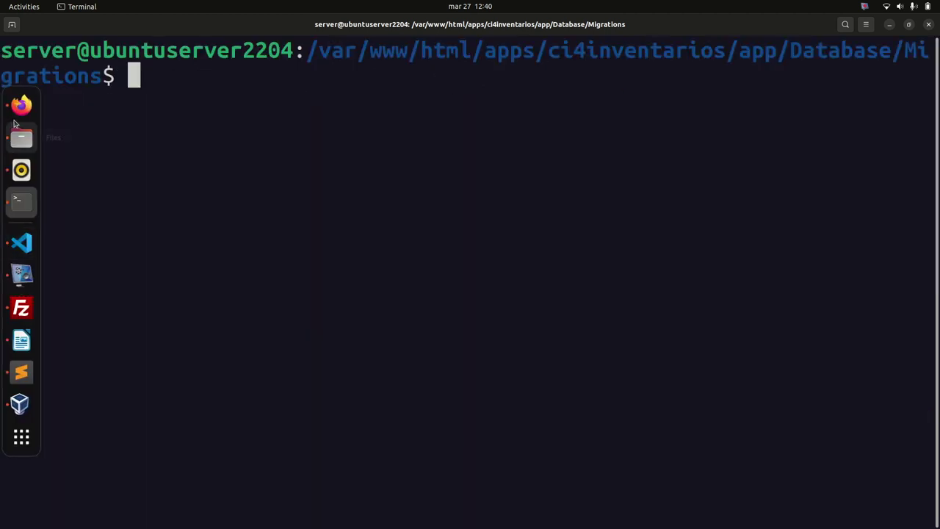
left_click(21, 105)
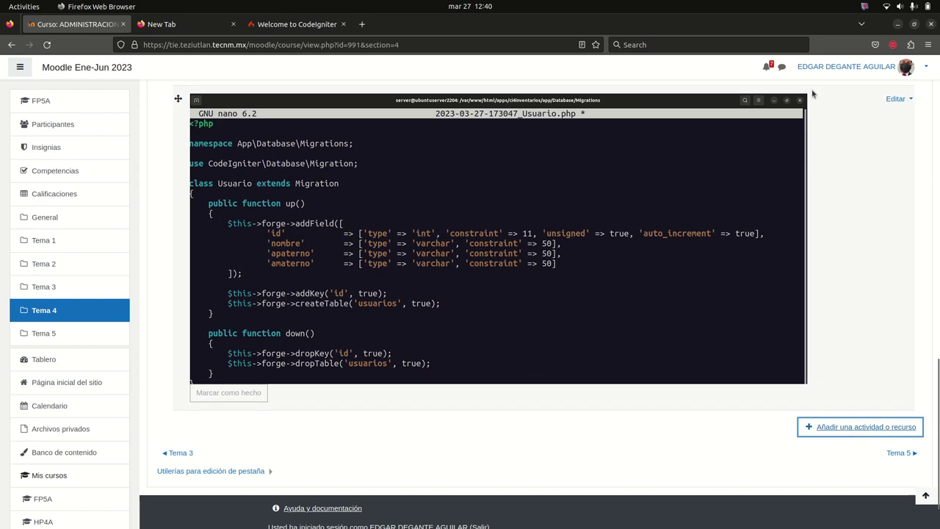
left_click(898, 23)
mouse_move(14, 253)
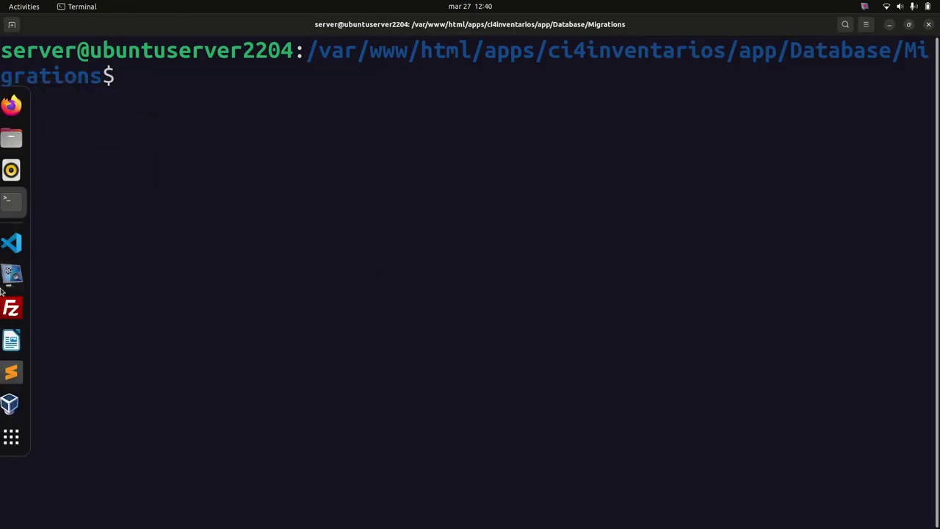
left_click(21, 340)
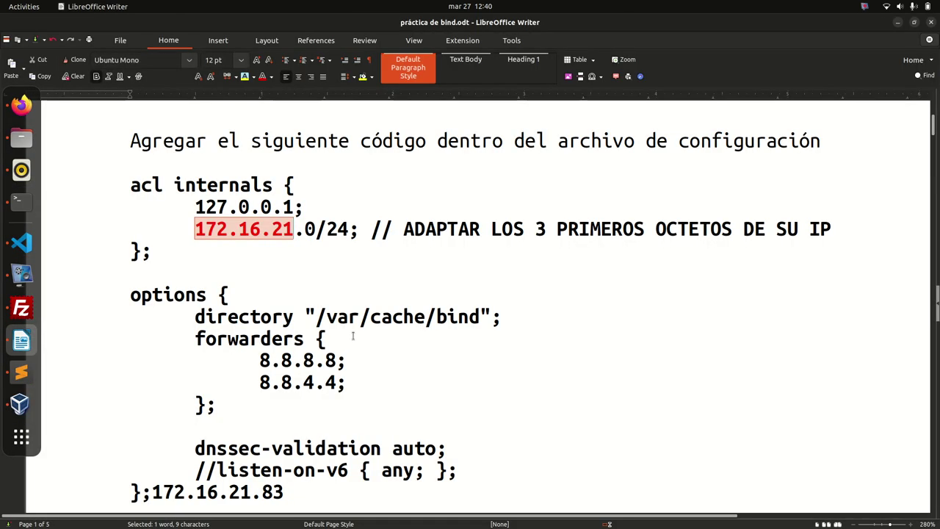
Delete the stray 172.16.21.83 after the options block's closing brace in the guide
scroll(356, 325, "down", 5)
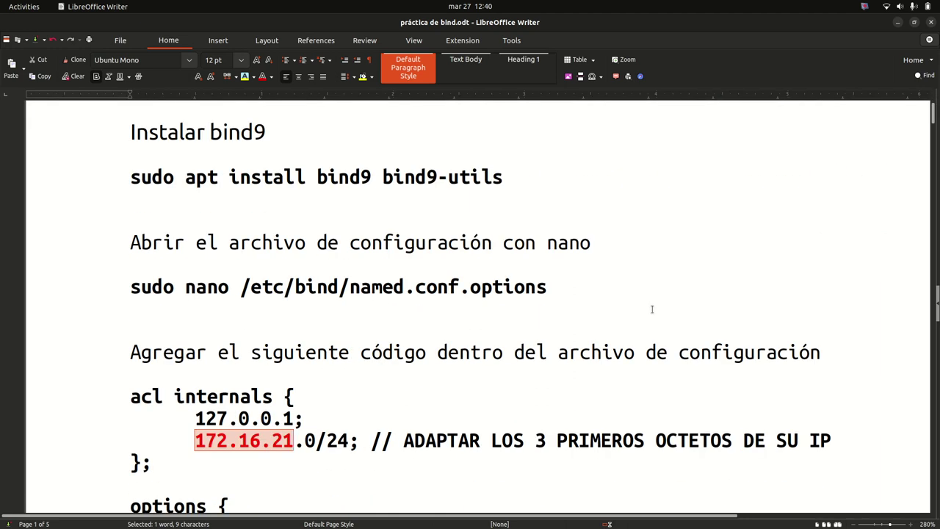
left_click(652, 309)
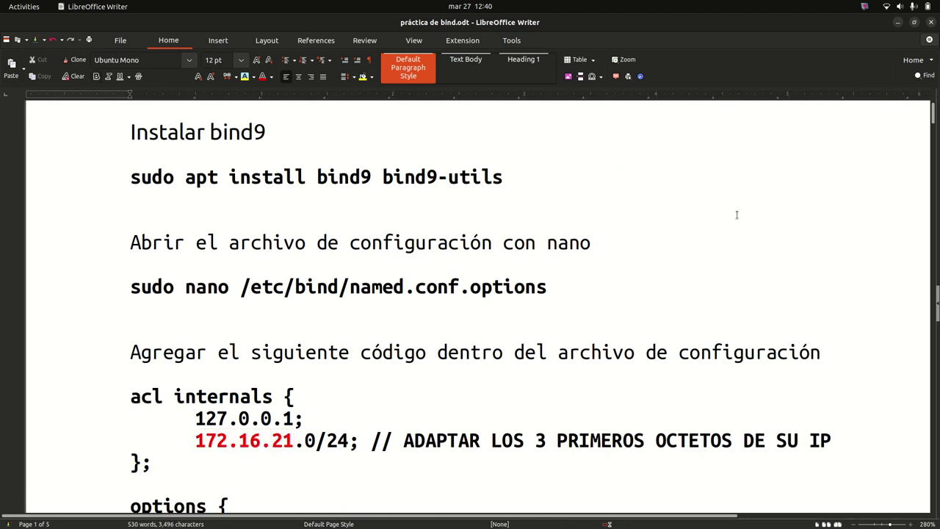
scroll(475, 309, "down", 10)
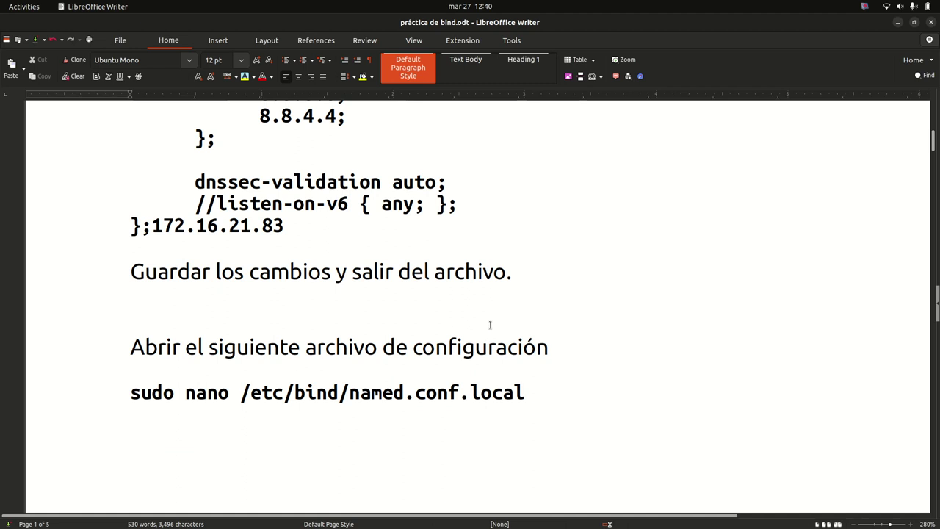
scroll(489, 313, "up", 2)
scroll(489, 312, "up", 12)
scroll(342, 295, "down", 3)
scroll(196, 279, "up", 3)
left_click_drag(133, 250, 135, 231)
left_click_drag(283, 233, 151, 233)
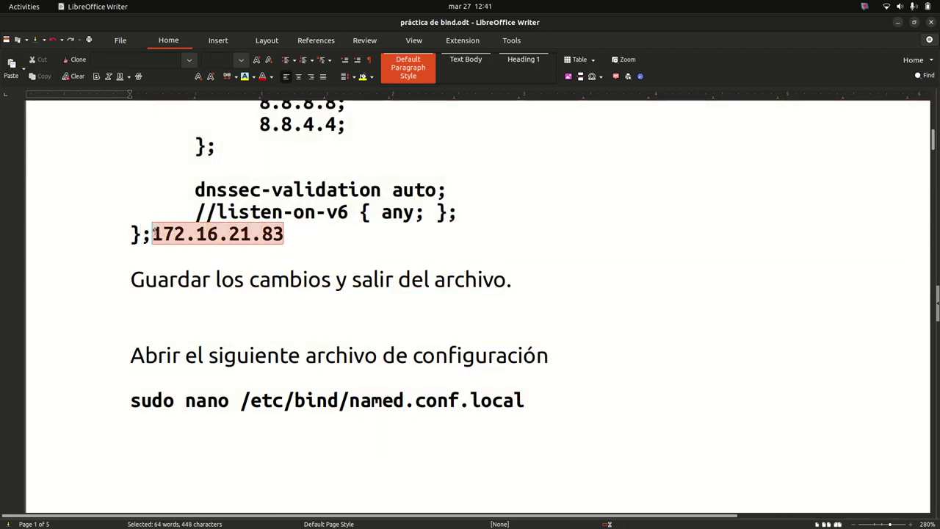
key("Delete")
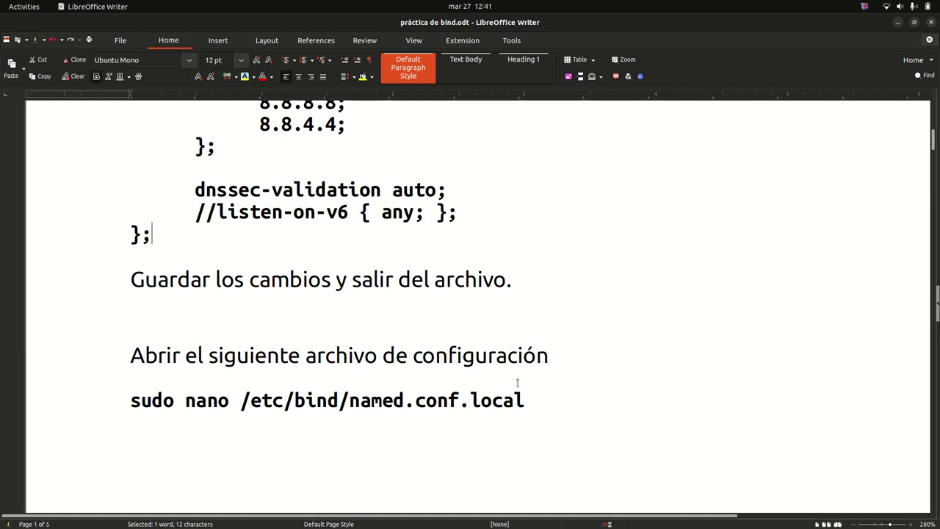
Select the guide text from that point up to the title with Ctrl+Shift+Home
key("ctrl+shift+Home")
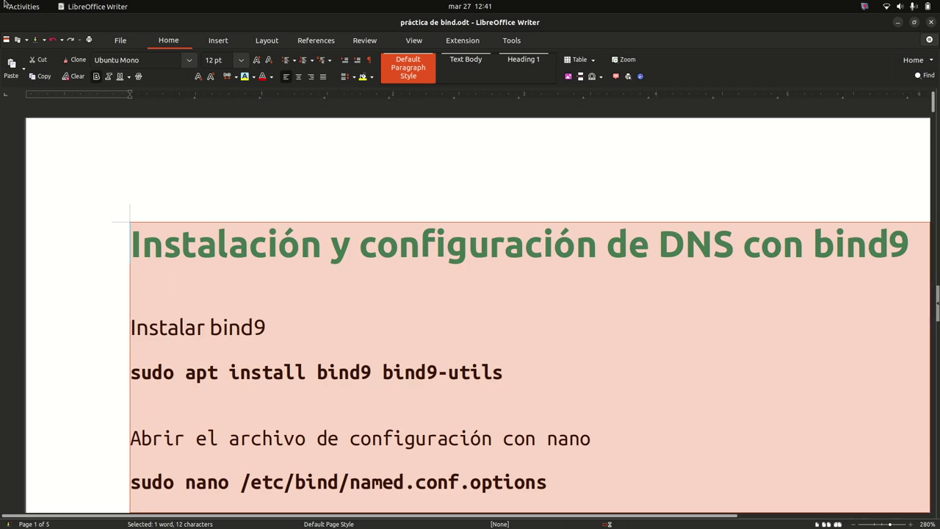
mouse_move(3, 279)
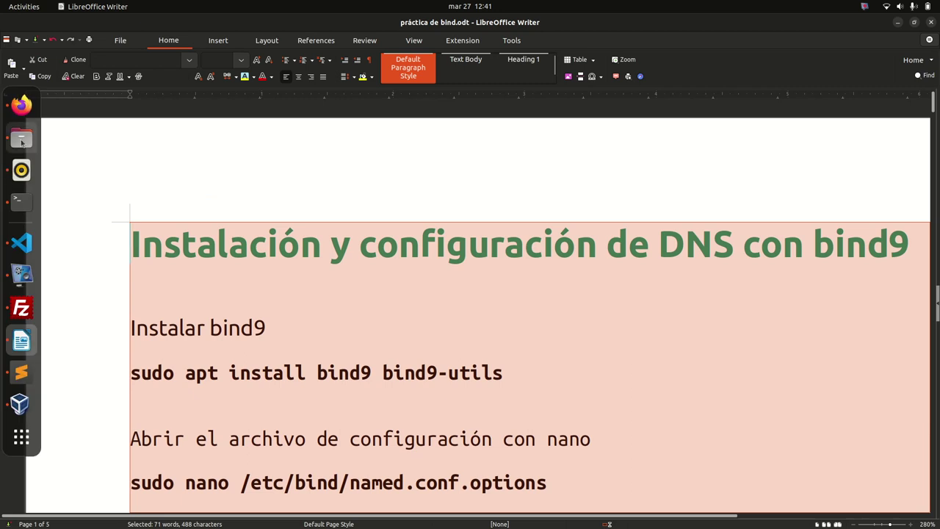
left_click(21, 104)
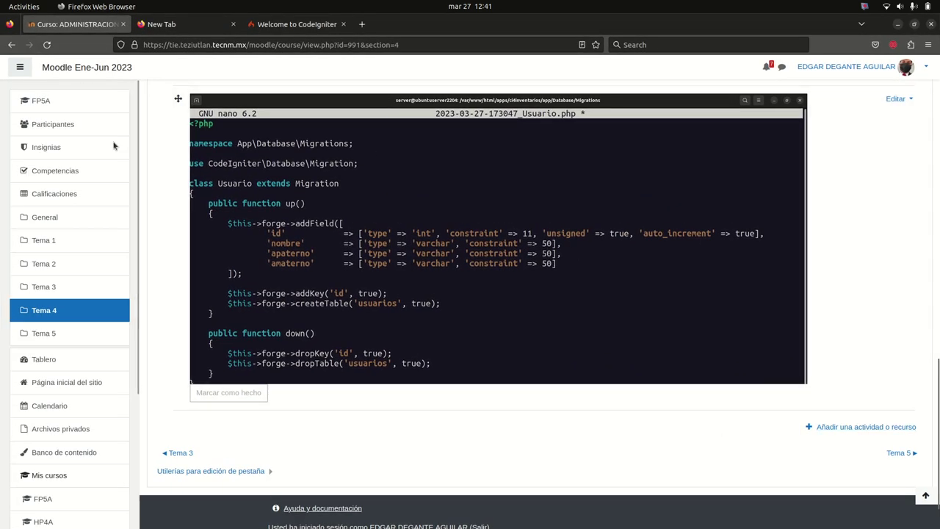
Turn Wi-Fi off from the top-bar system status menu
left_click(899, 6)
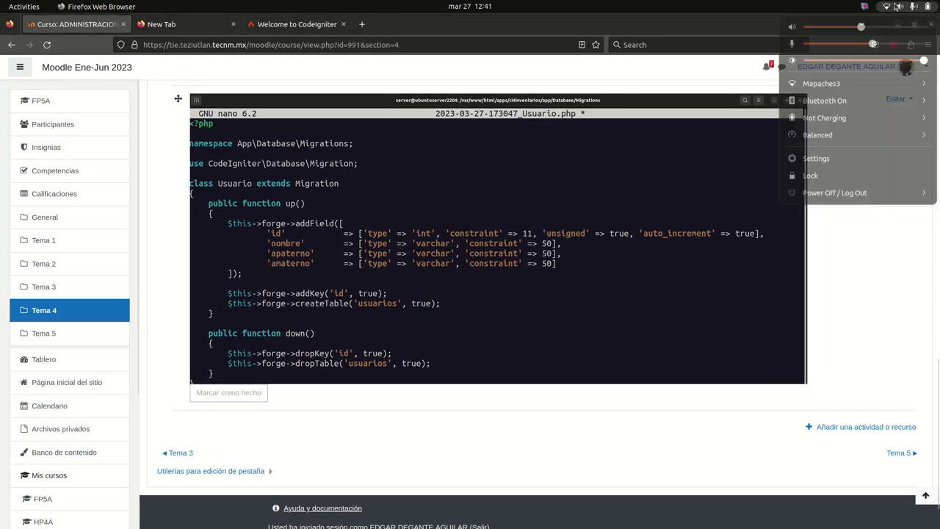
left_click(844, 84)
left_click(816, 118)
Turn Wi-Fi back on, connect to the Mapaches3 network and reload the Moodle page
left_click(903, 5)
left_click(817, 84)
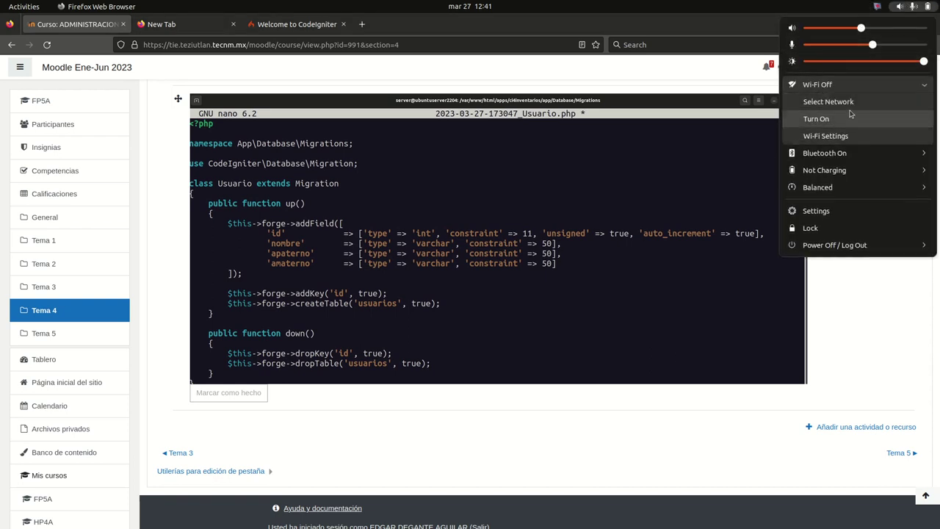
left_click(830, 100)
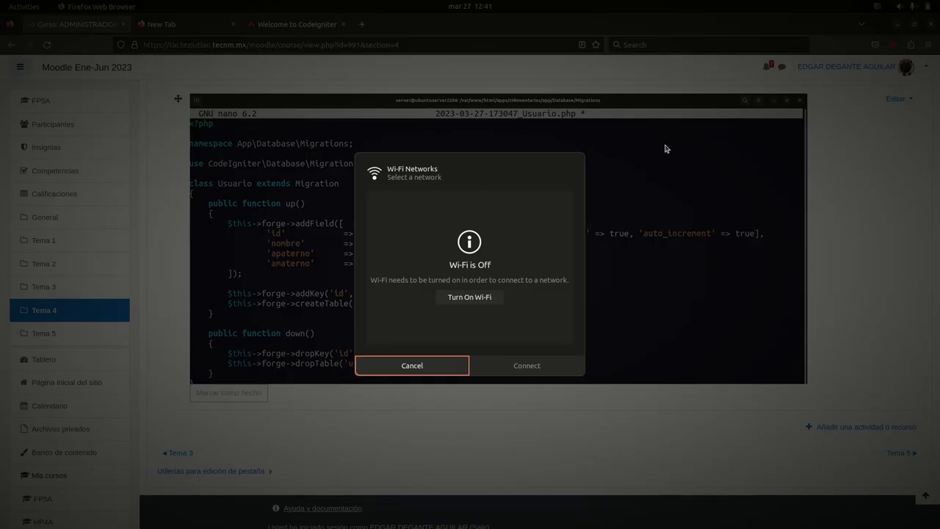
left_click(482, 303)
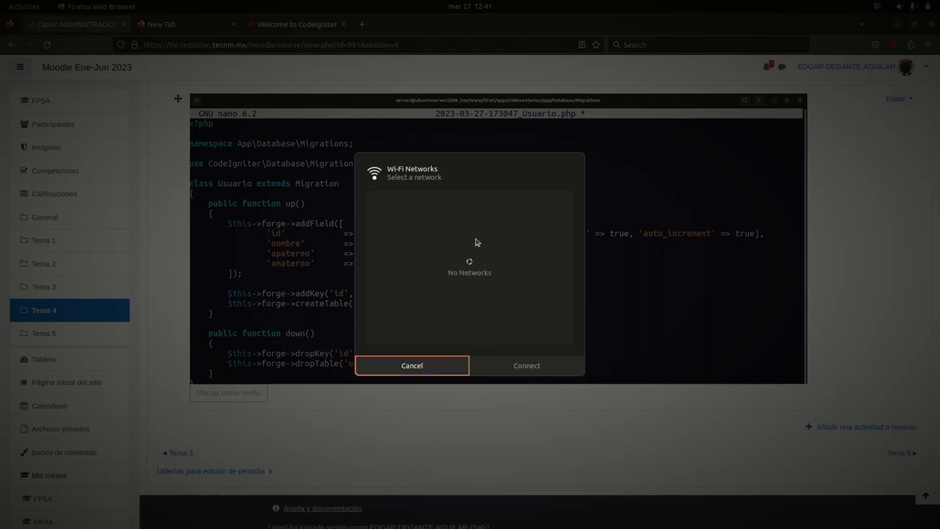
left_click(435, 205)
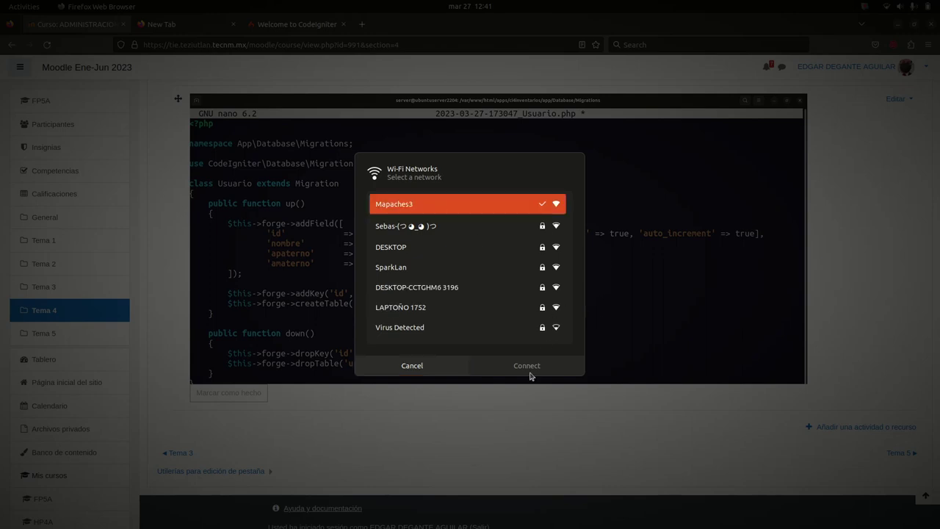
left_click(411, 367)
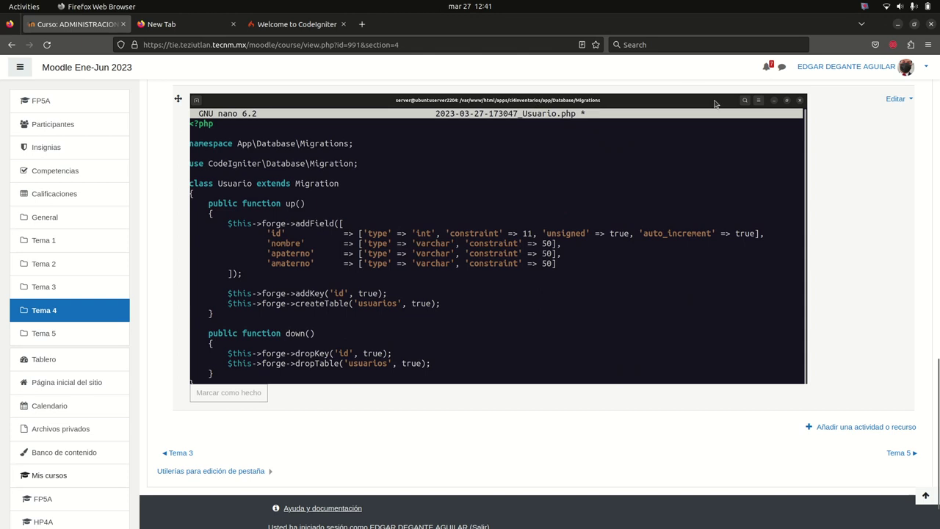
left_click(852, 427)
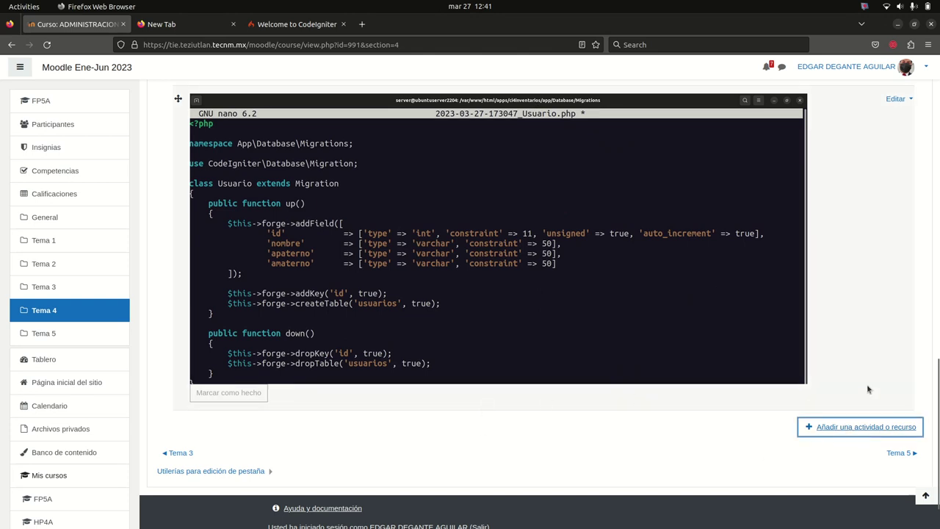
left_click(47, 45)
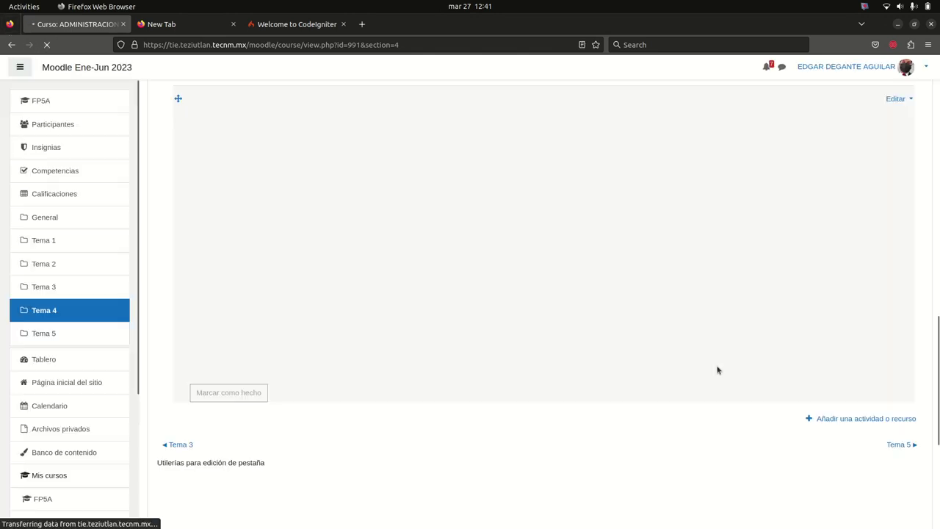
Add a new Etiqueta to Tema 4 and paste the copied bind9 guide text into it
left_click(819, 426)
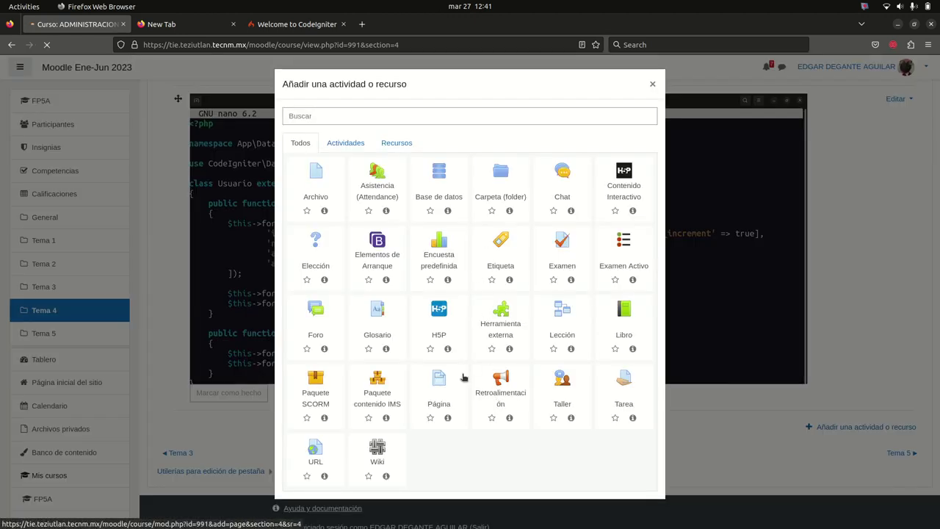
left_click(505, 248)
left_click(439, 270)
key("ctrl+v")
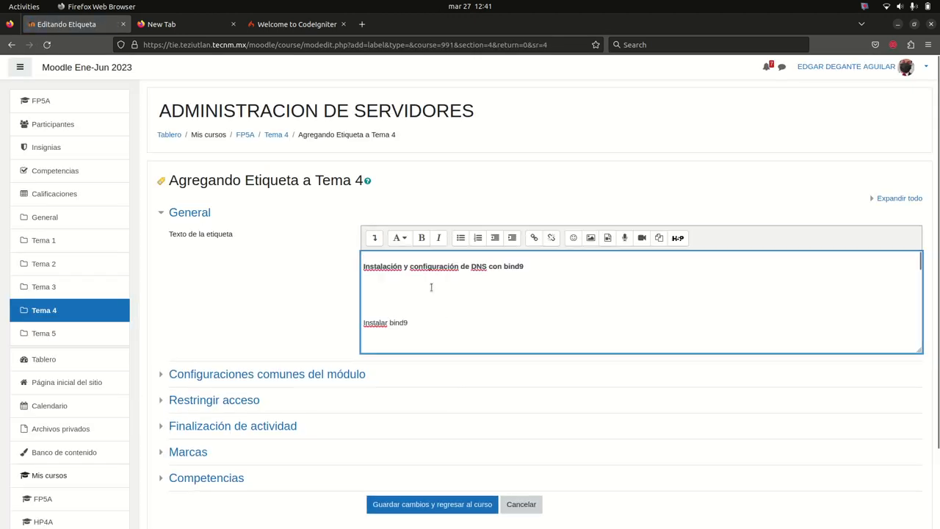
Remove the extra blank lines below the title and above the install command
left_click(406, 304)
key("BackSpace")
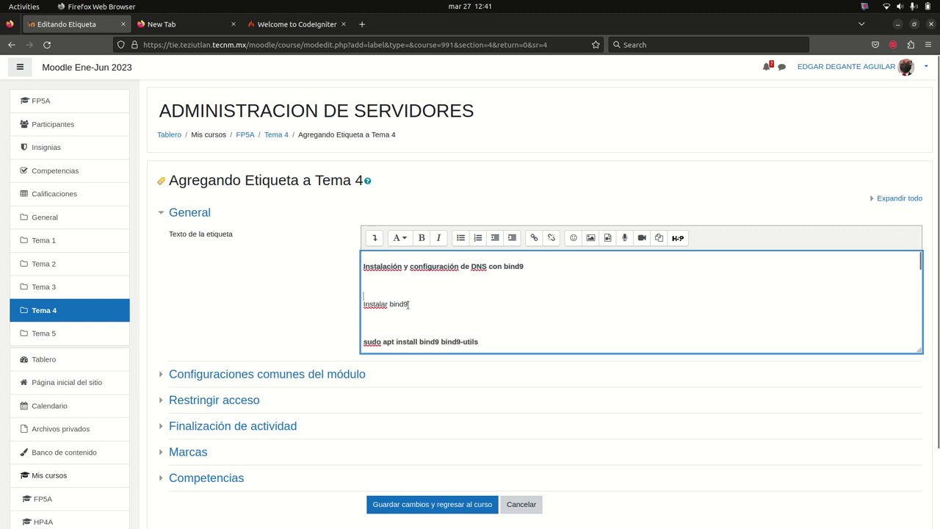
key("BackSpace")
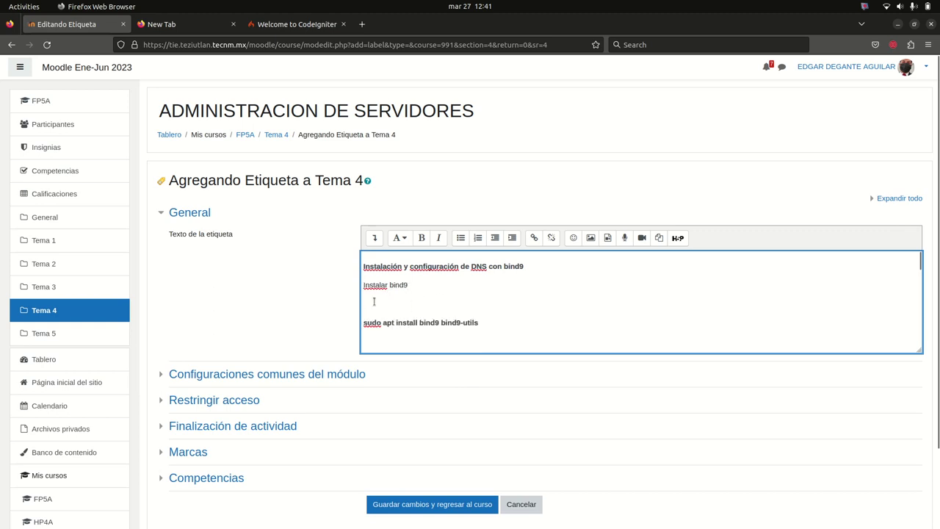
key("BackSpace")
key("Return")
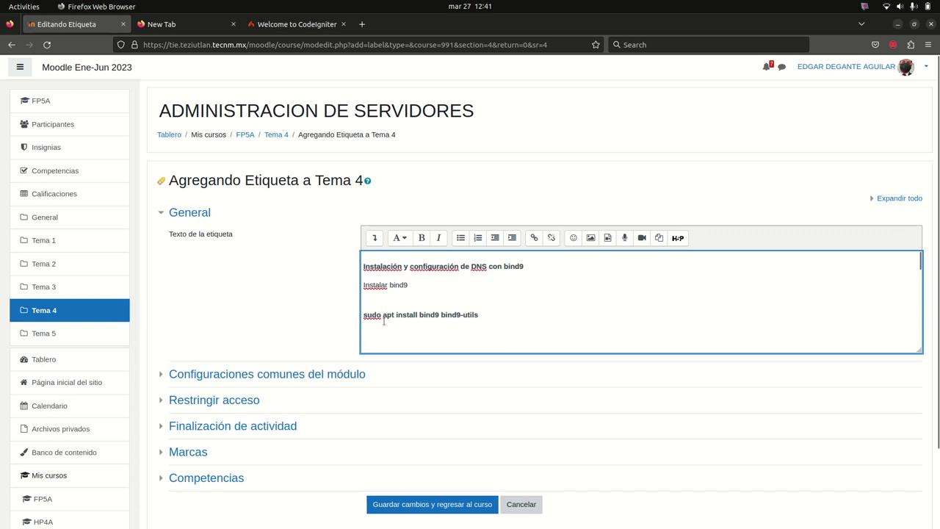
key("BackSpace")
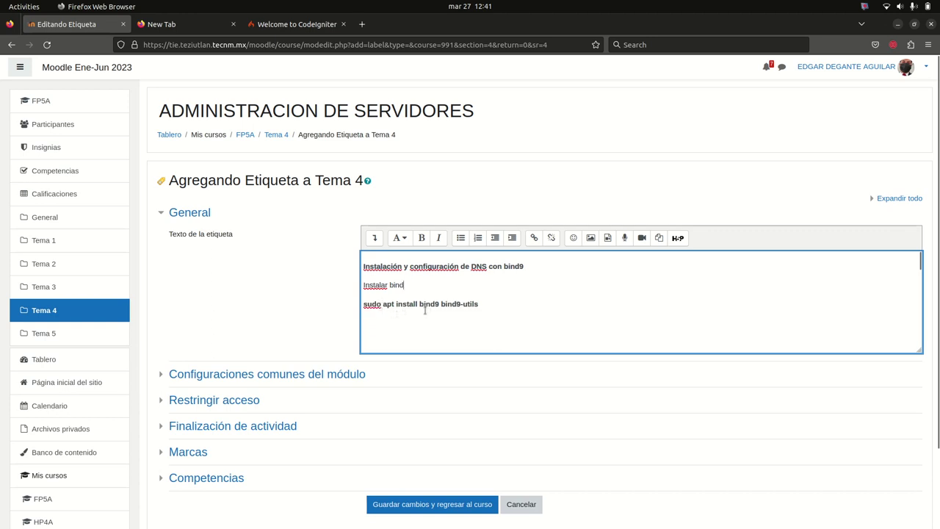
Paste the remaining guide lines, including the nano command and the acl internals code block
key("ctrl+v")
scroll(400, 295, "up", 1)
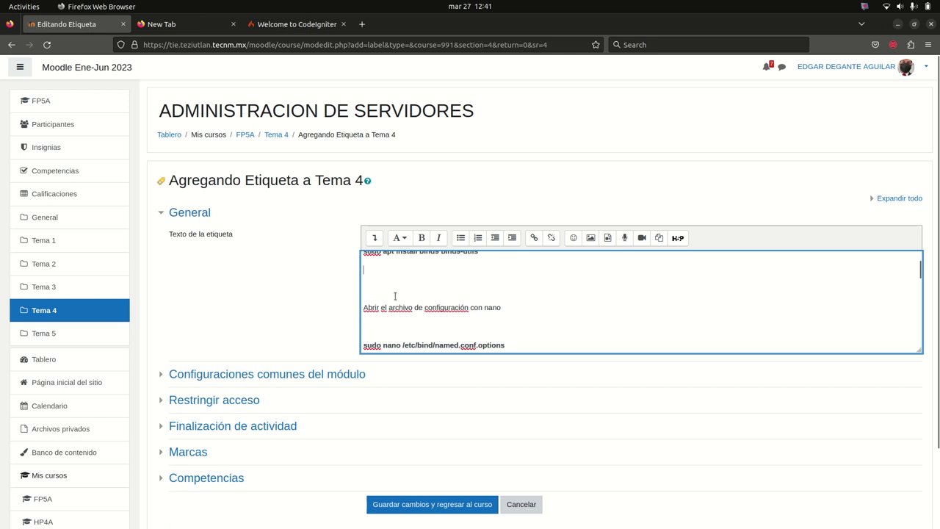
key("Delete")
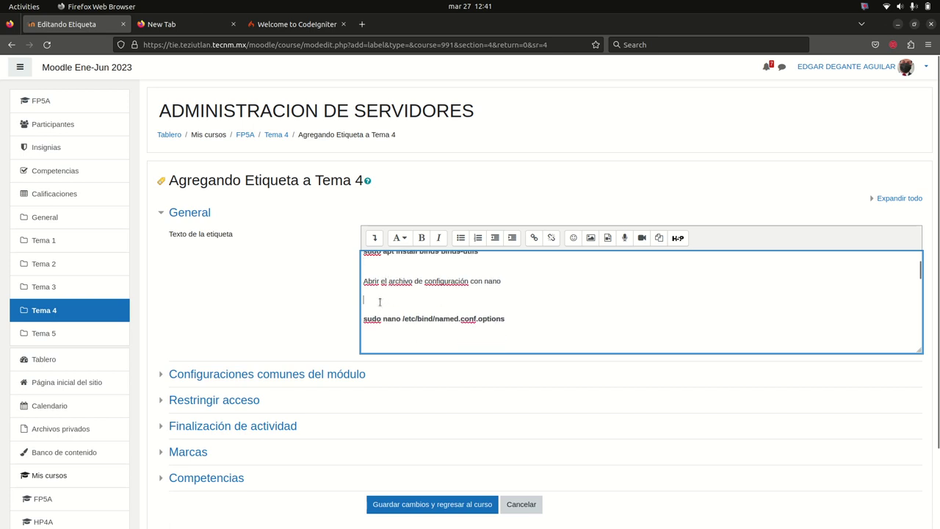
key("BackSpace")
type("Agregar el siguiente código dentro del archivo de configuración")
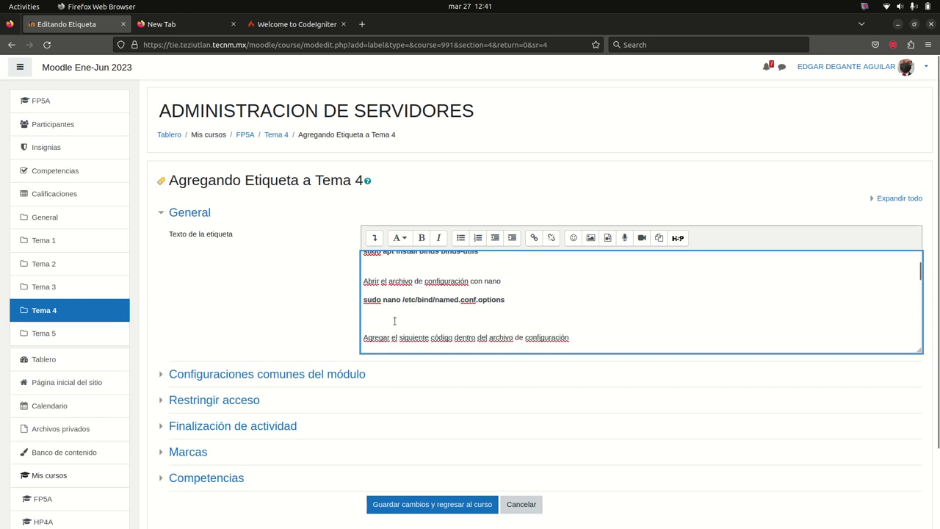
key("Return")
type("acl internals {  127.0.0.1;")
Delete the ADAPTAR comment from the IP line in the label text
scroll(395, 320, "down", 5)
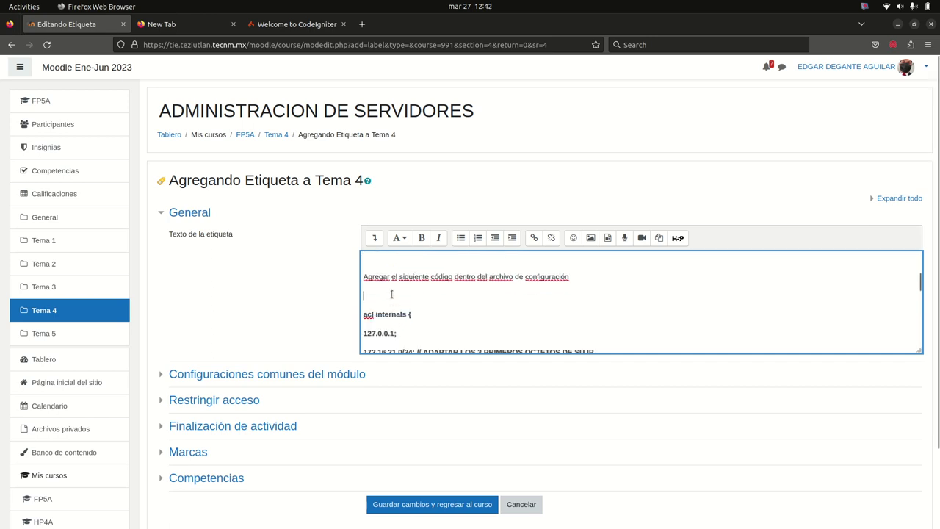
scroll(412, 317, "up", 3)
scroll(412, 316, "up", 5)
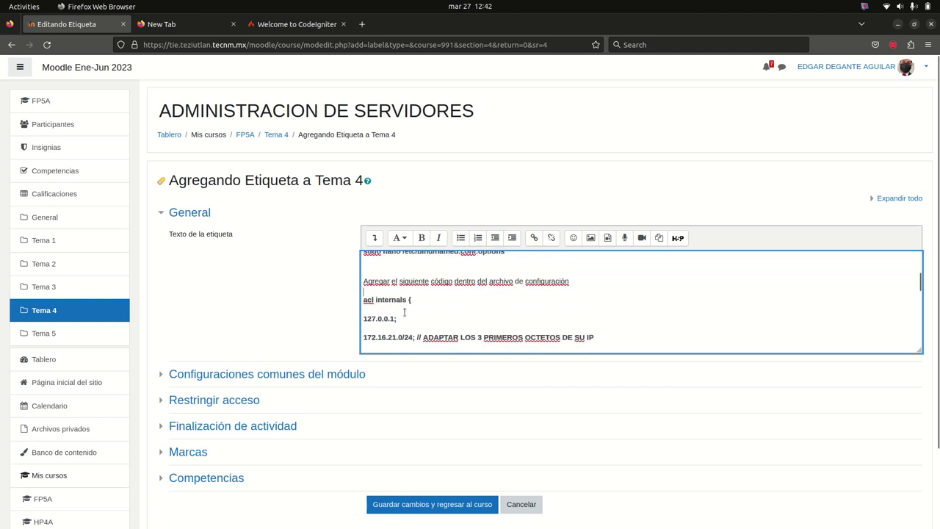
left_click_drag(416, 337, 616, 334)
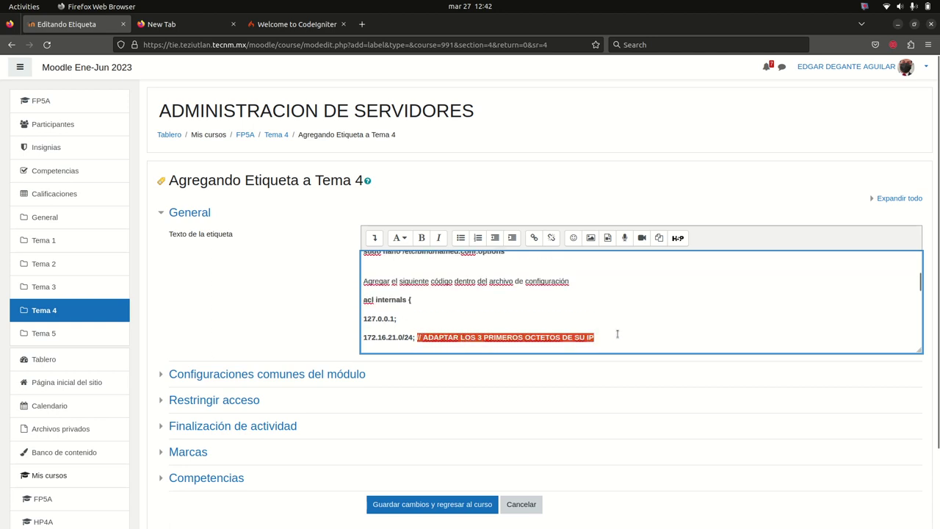
key("BackSpace")
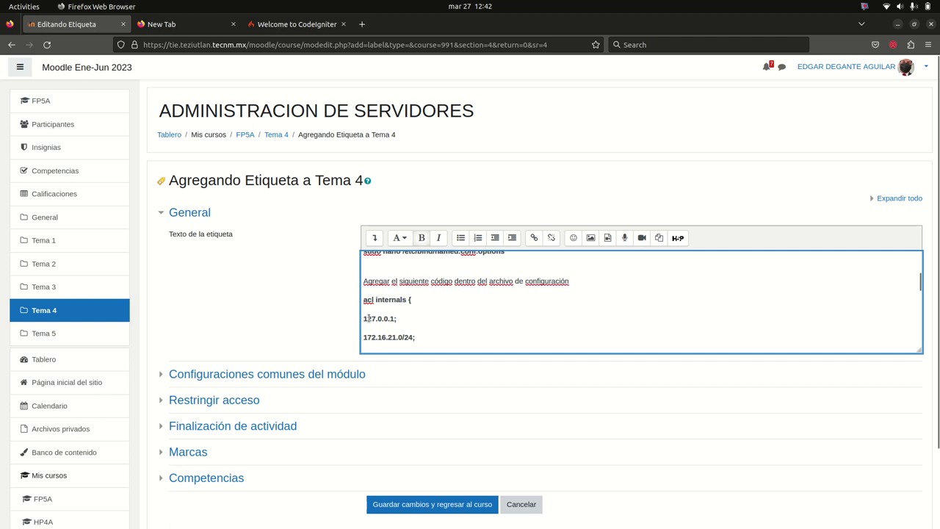
Indent the 127.0.0.1 line and the options block lines from directory through 8.8.4.4
scroll(368, 318, "down", 2)
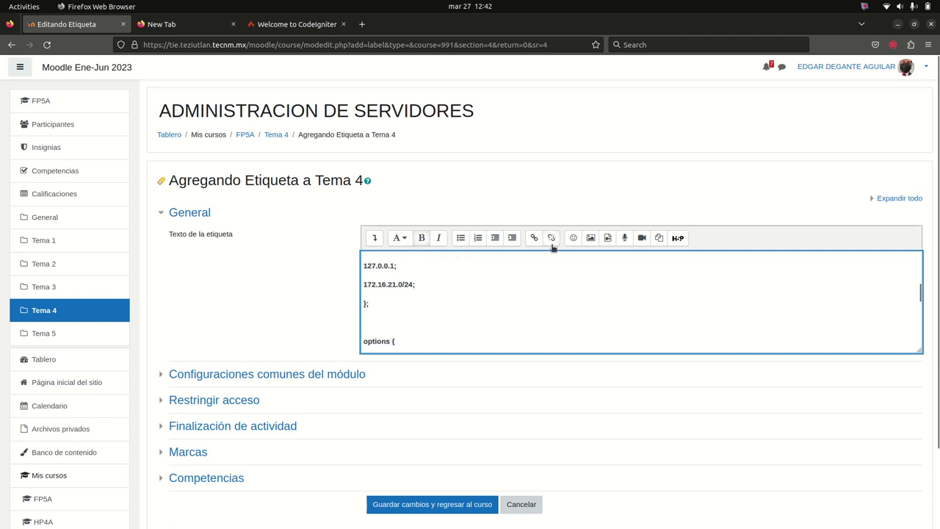
left_click(511, 238)
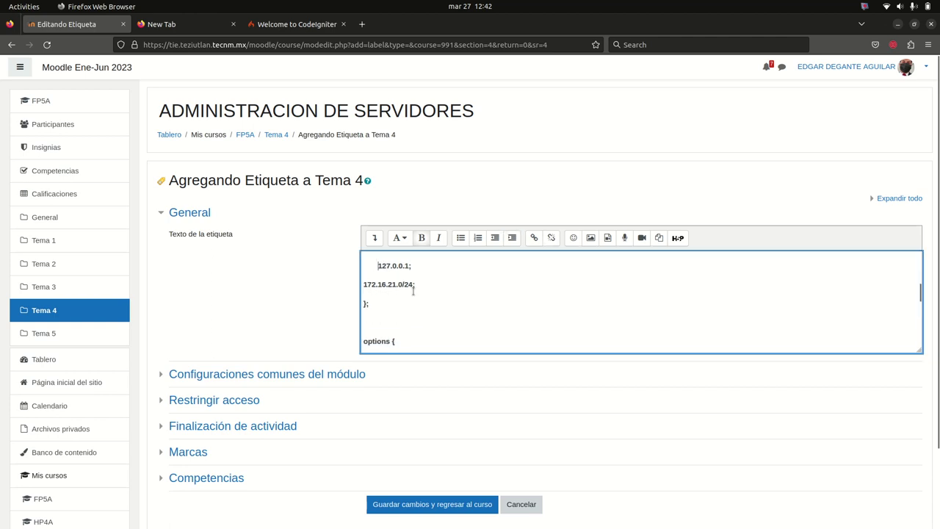
scroll(420, 308, "down", 3)
scroll(419, 308, "up", 1)
scroll(373, 262, "down", 2)
left_click_drag(363, 257, 372, 322)
left_click(512, 237)
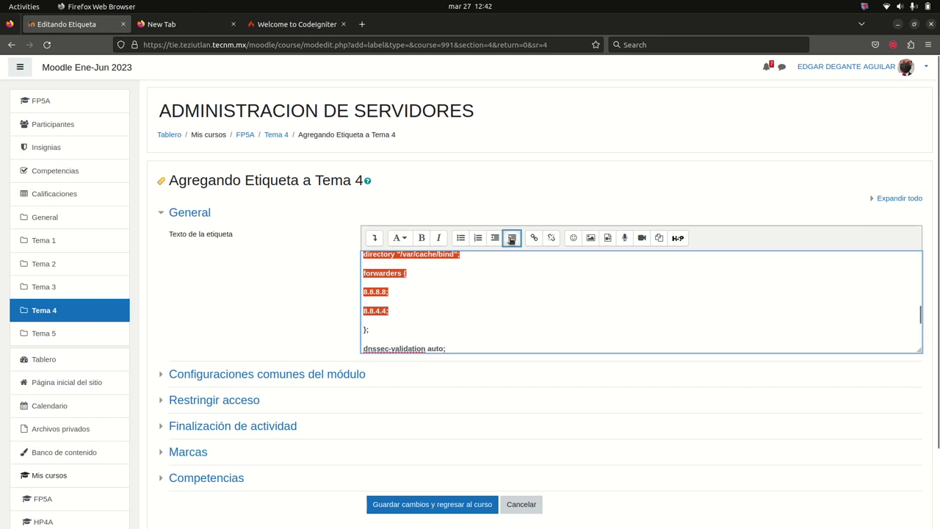
Indent the forwarder addresses 8.8.8.8 and 8.8.4.4 one level further
left_click(485, 317)
scroll(471, 321, "up", 1)
scroll(471, 320, "down", 2)
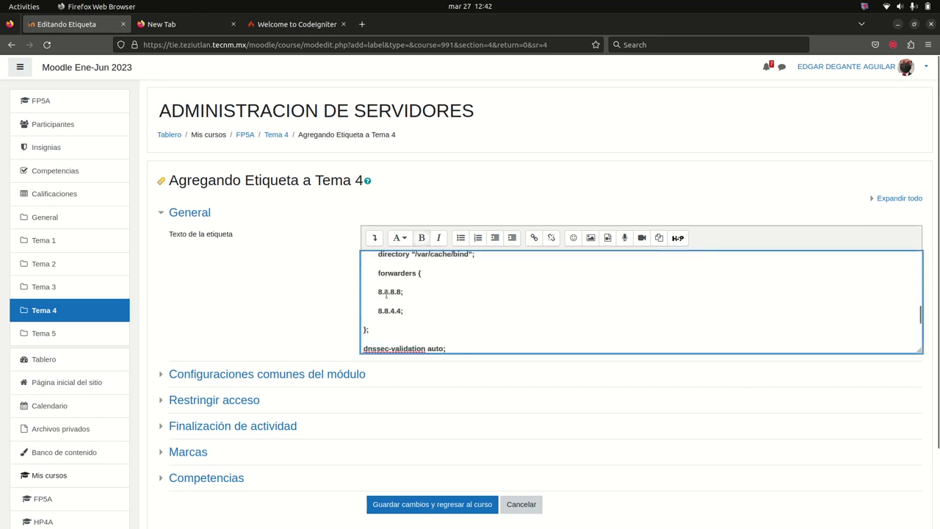
left_click_drag(376, 291, 385, 317)
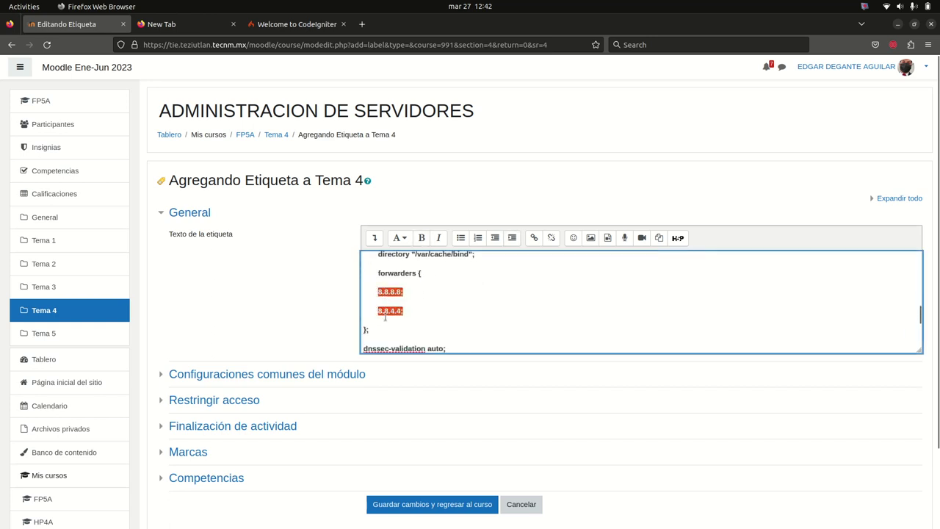
left_click(512, 237)
Indent the dnssec-validation and listen-on-v6 lines
left_click(451, 298)
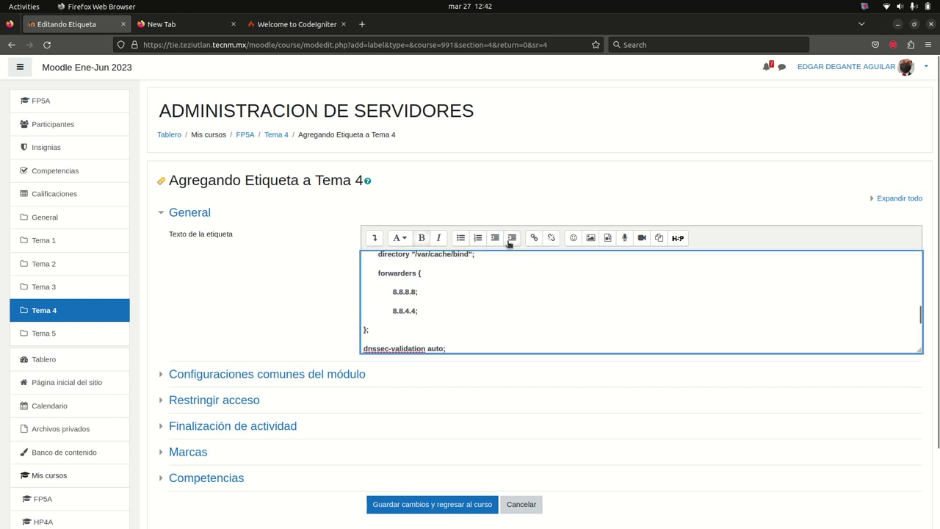
scroll(506, 309, "down", 3)
scroll(466, 296, "up", 1)
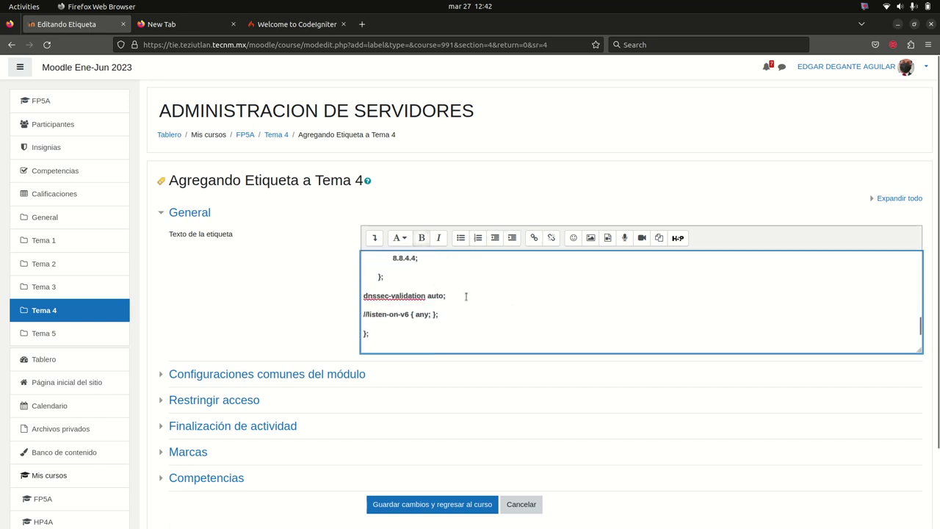
left_click_drag(362, 295, 372, 314)
left_click(512, 237)
left_click(533, 287)
Save the label with Guardar cambios, which ends on a Server Not Found page
scroll(536, 293, "down", 4)
left_click(465, 409)
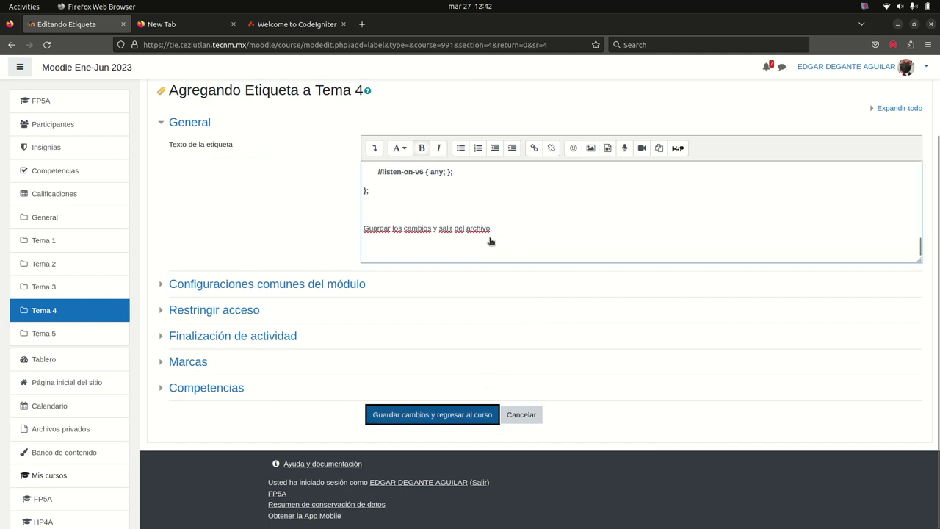
scroll(557, 228, "up", 15)
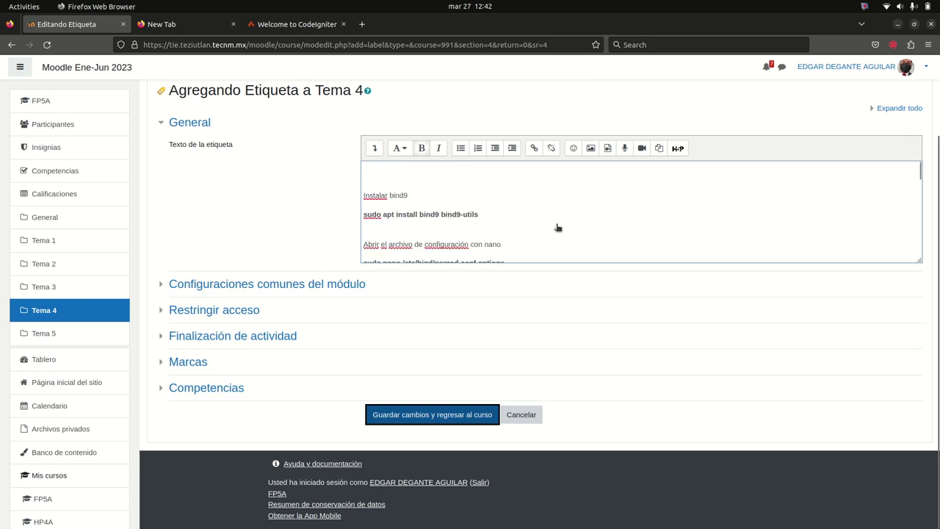
scroll(414, 188, "down", 15)
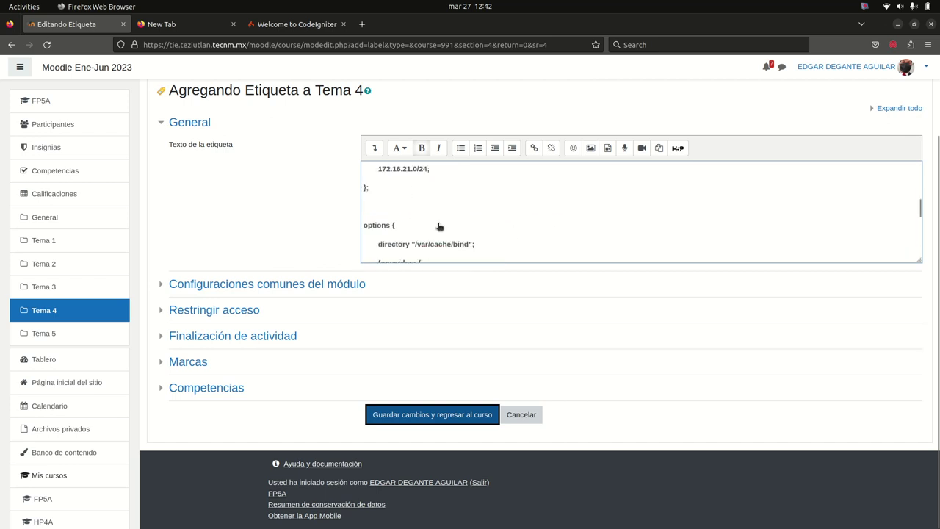
scroll(324, 226, "up", 3)
scroll(324, 227, "down", 3)
scroll(324, 227, "up", 3)
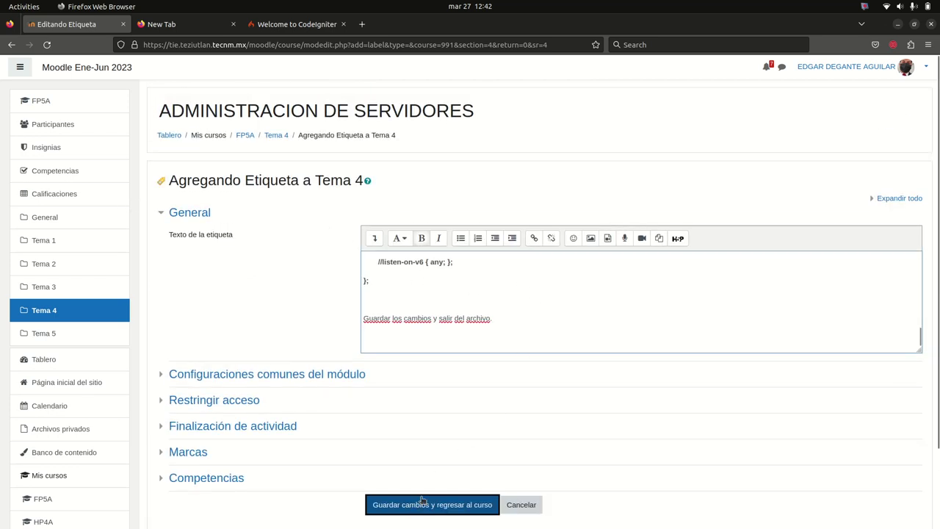
scroll(549, 309, "down", 3)
Go back from the server error to the label form and paste the bind9 guide into the empty text box
scroll(551, 302, "up", 3)
scroll(484, 371, "down", 3)
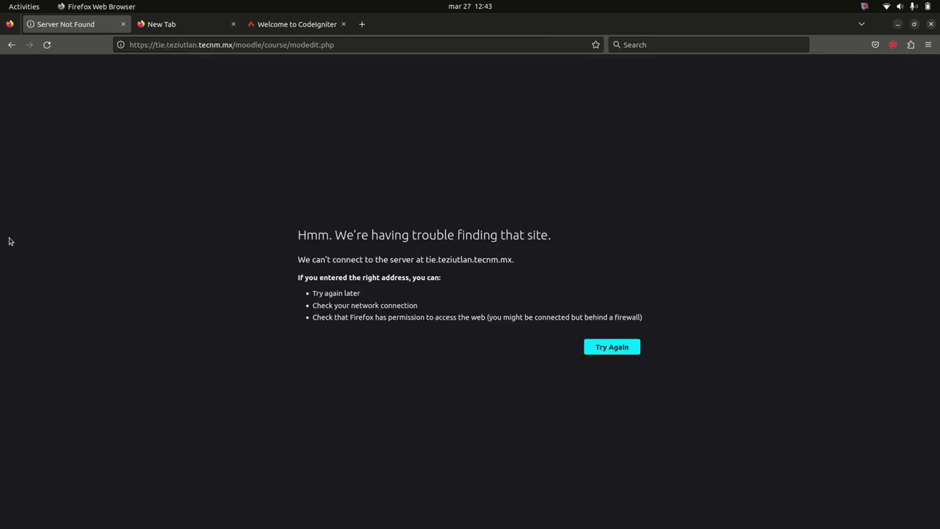
left_click(383, 44)
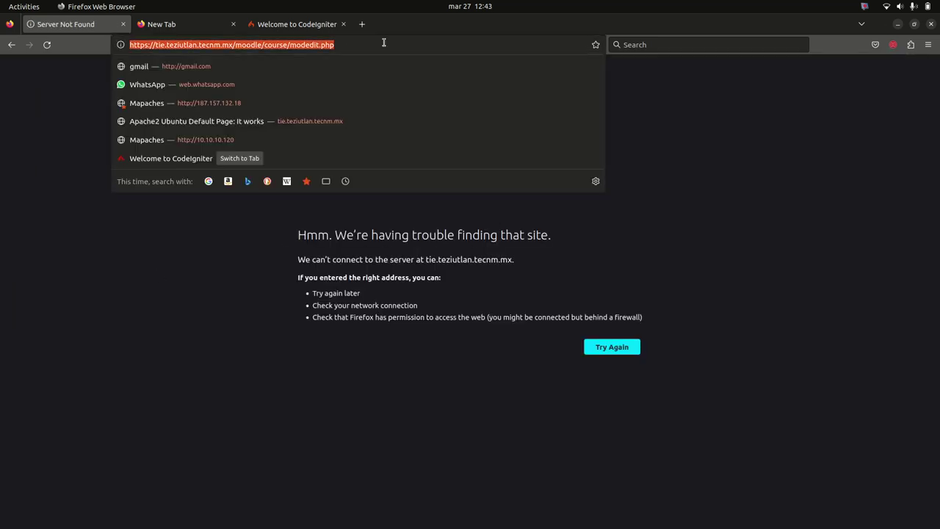
left_click(11, 45)
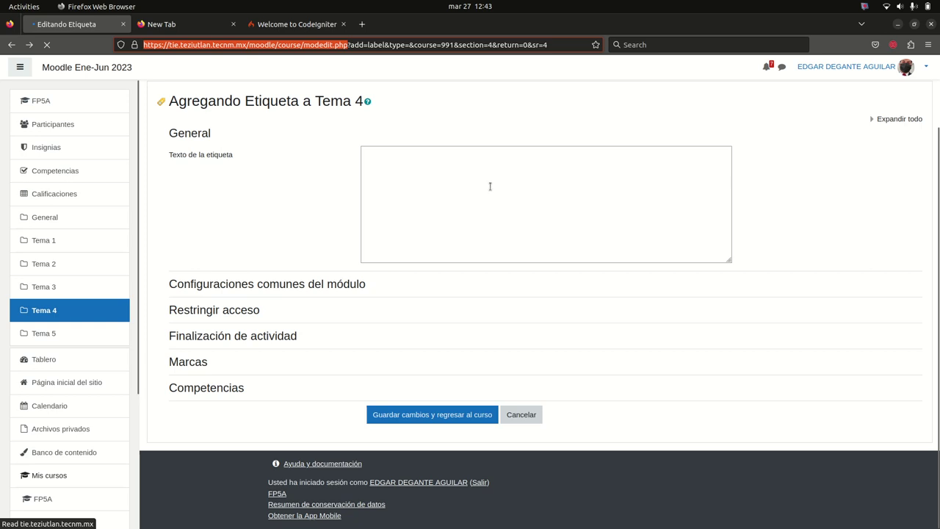
left_click(461, 214)
key("ctrl+v")
scroll(470, 220, "down", 10)
scroll(479, 226, "up", 15)
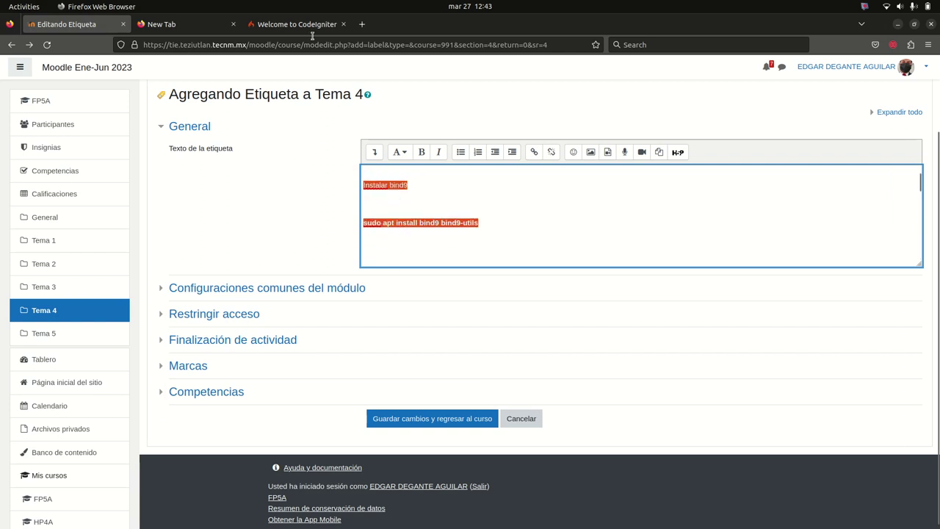
Save the label and review the new bind9 DNS label on the Tema 4 course page
left_click(444, 504)
scroll(458, 367, "down", 15)
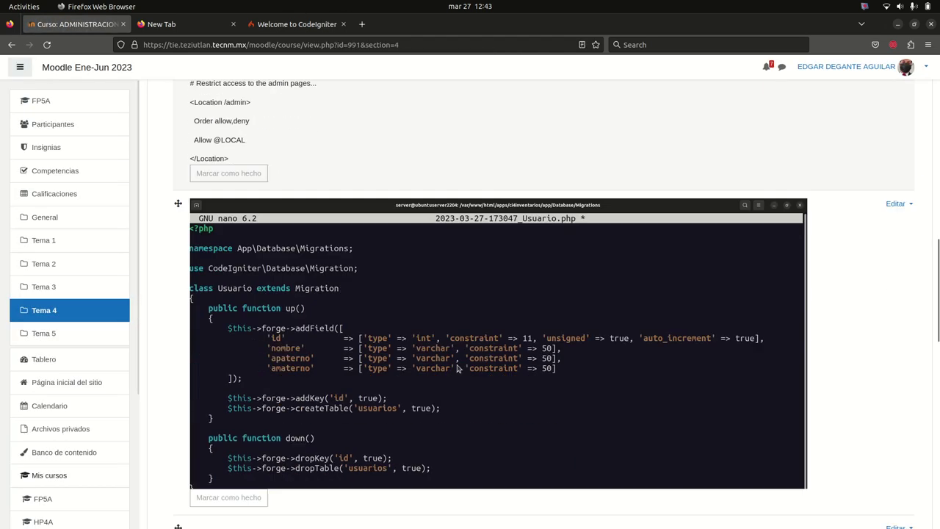
scroll(456, 369, "down", 5)
scroll(456, 368, "down", 3)
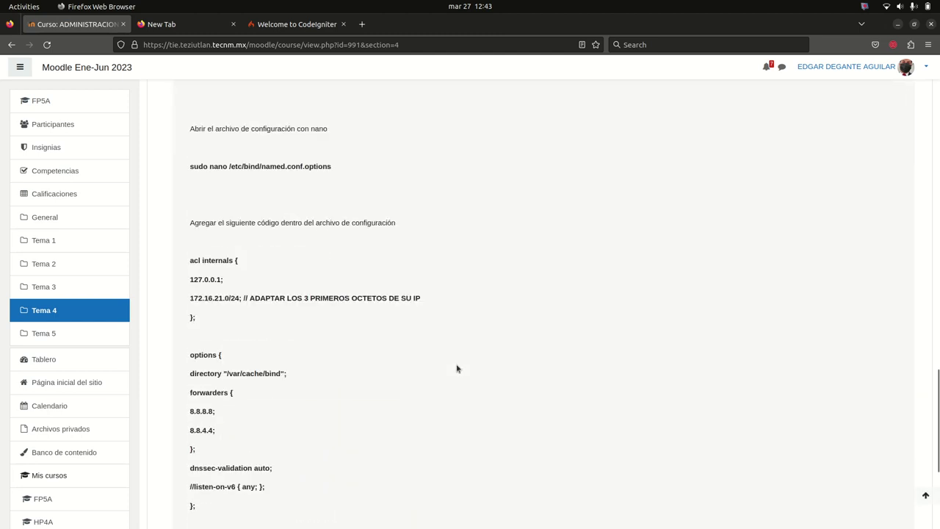
scroll(457, 369, "down", 3)
scroll(457, 369, "up", 5)
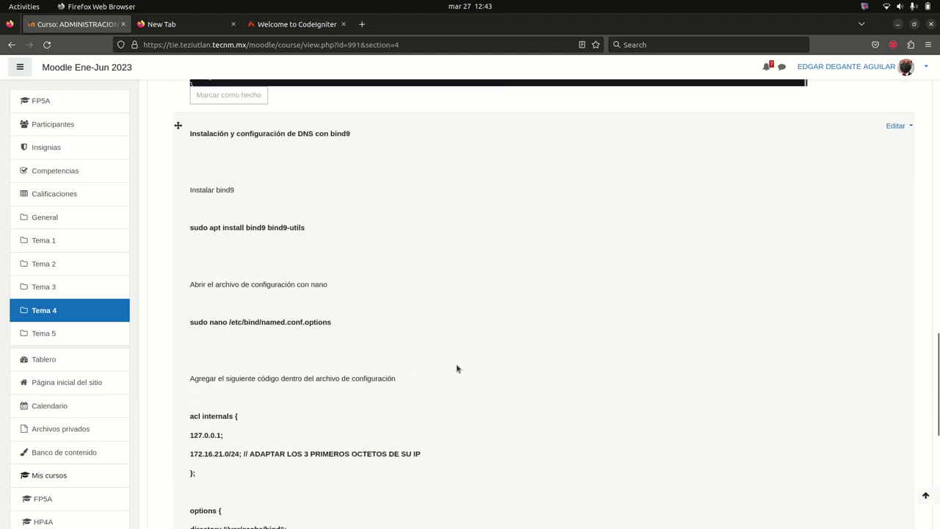
scroll(457, 369, "up", 4)
scroll(449, 369, "up", 4)
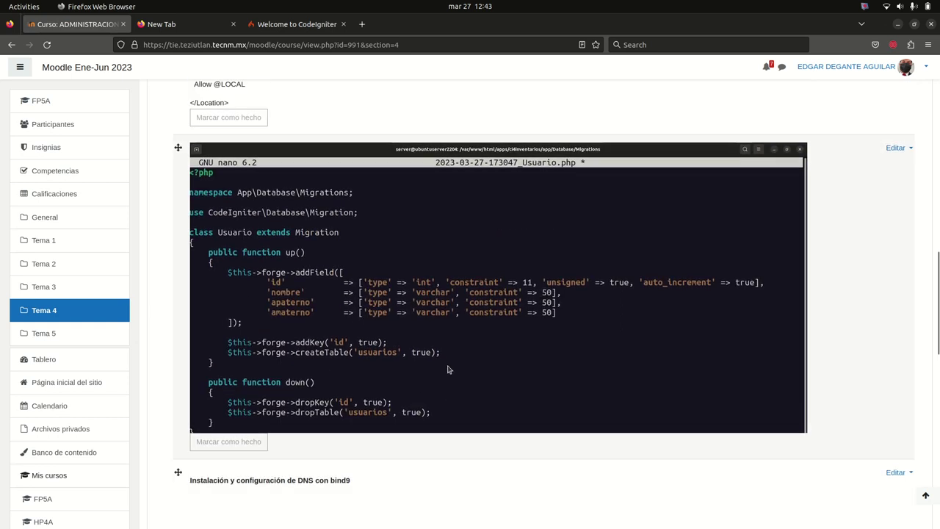
scroll(449, 368, "down", 5)
scroll(449, 369, "up", 9)
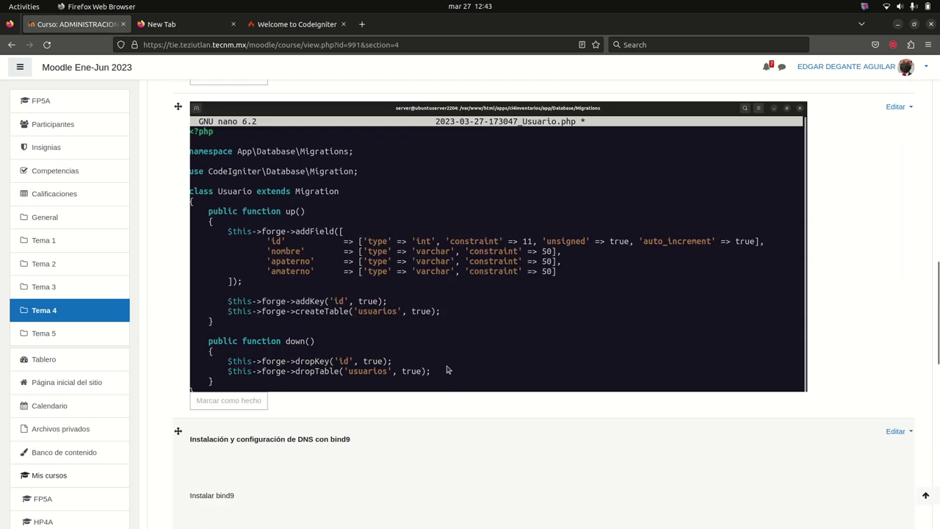
scroll(446, 369, "up", 1)
scroll(447, 370, "down", 5)
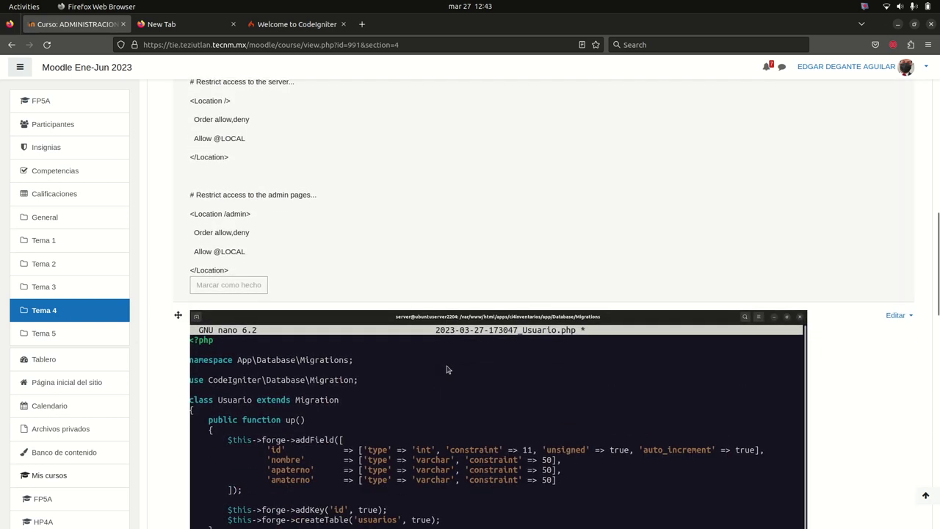
scroll(516, 359, "down", 1)
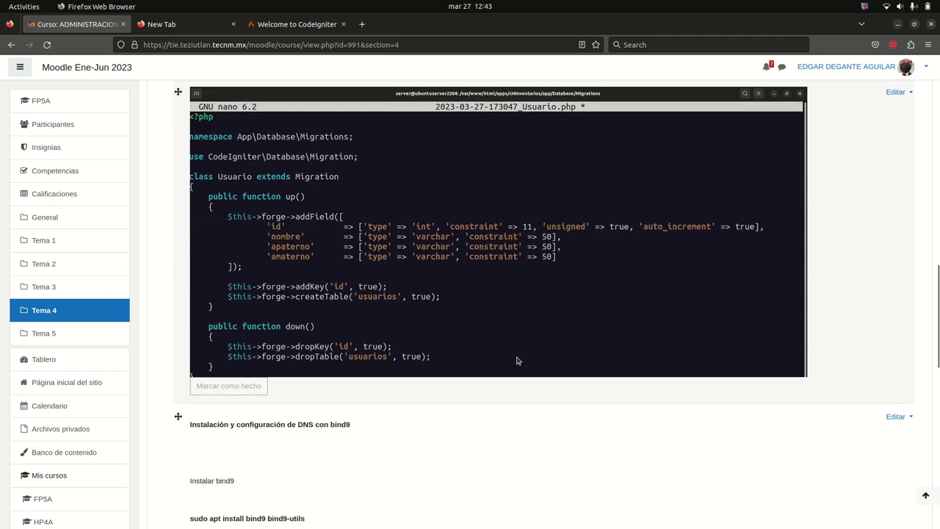
scroll(517, 360, "up", 4)
Copy the VS Code CodeIgniter 4 notes from line 15 up to the Host line, then return to Firefox
mouse_move(2, 279)
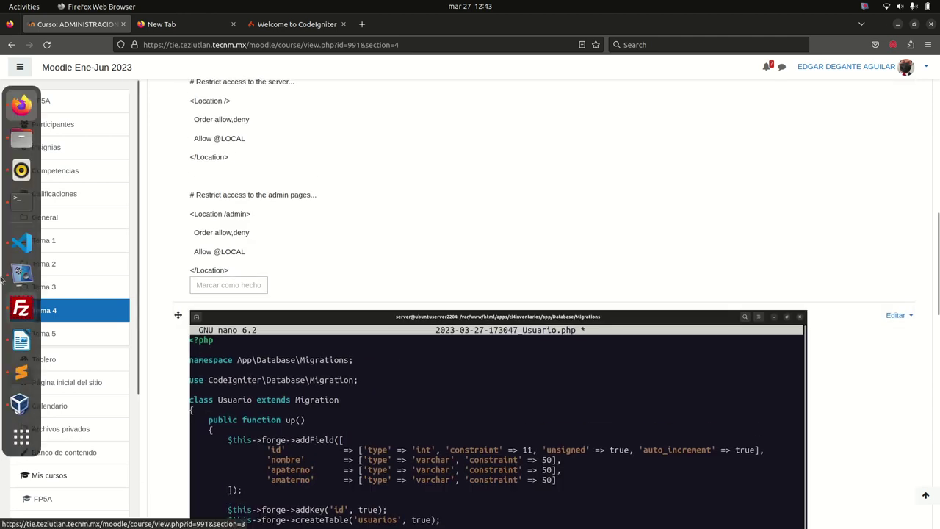
left_click(22, 242)
left_click(561, 312)
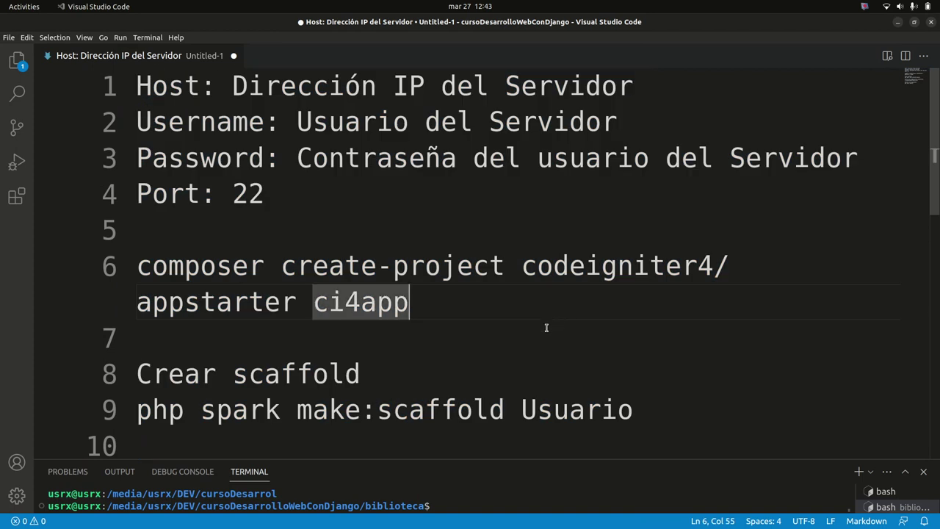
scroll(547, 327, "down", 5)
scroll(436, 298, "up", 2)
left_click_drag(441, 289, 140, 66)
key("alt+Tab")
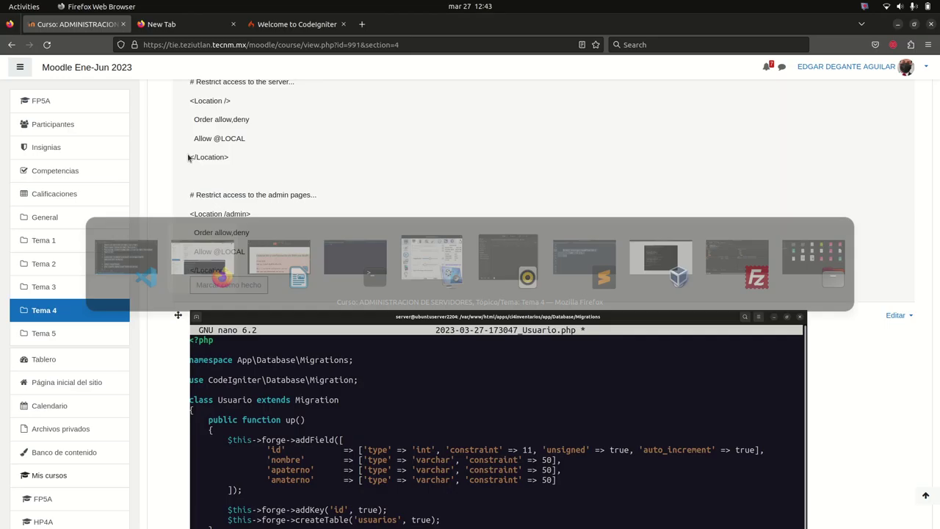
scroll(857, 304, "up", 15)
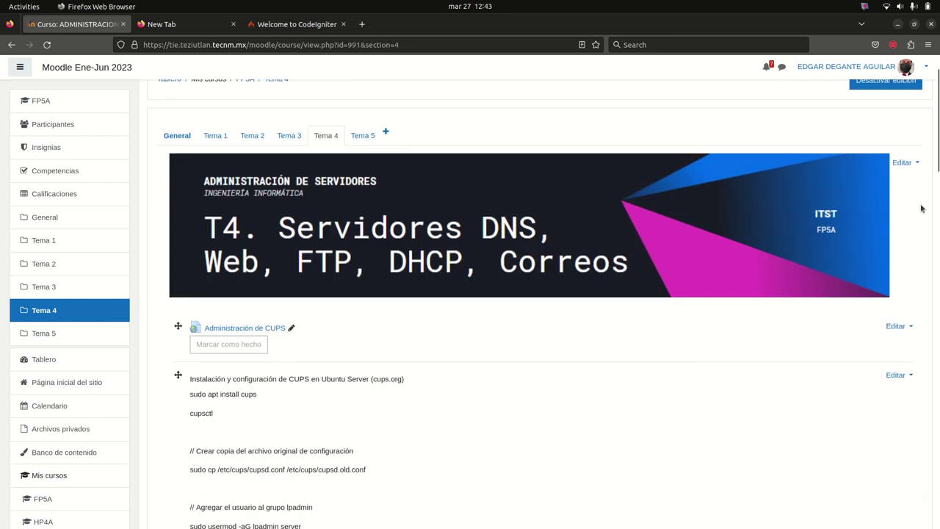
scroll(918, 314, "down", 20)
Add a new label to Tema 4 and paste the CodeIgniter setup notes into it
left_click(881, 370)
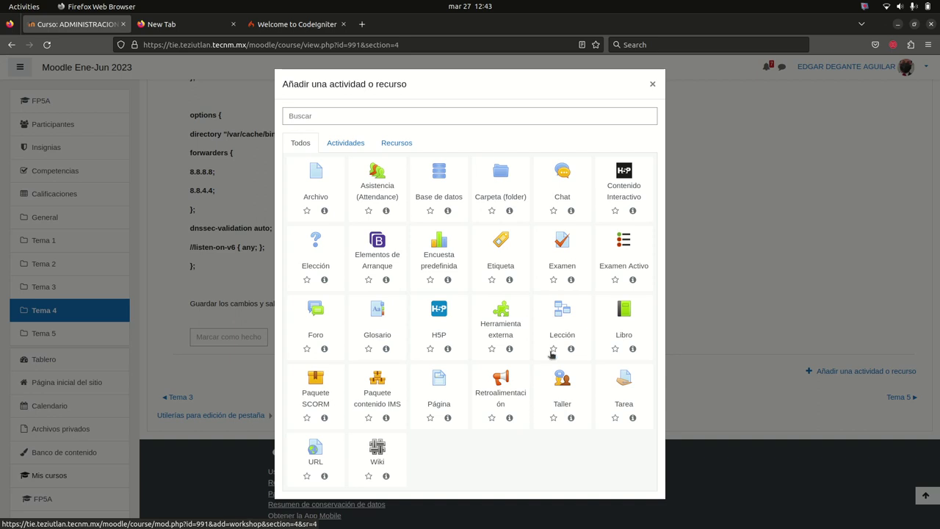
left_click(507, 252)
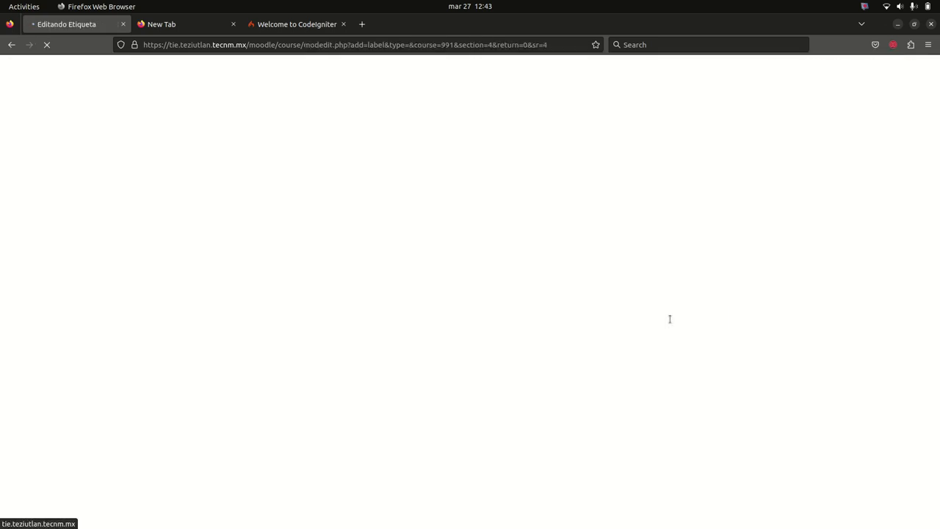
left_click(445, 296)
key("ctrl+v")
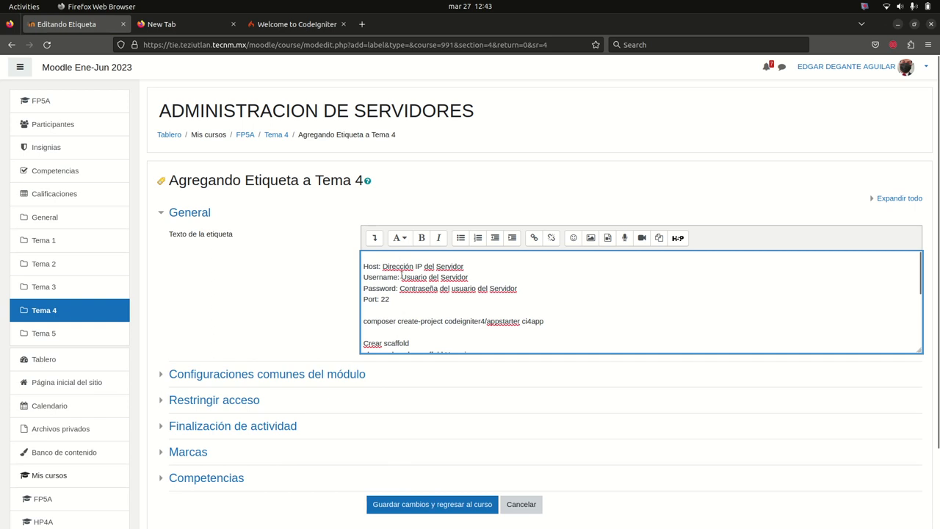
scroll(402, 277, "down", 5)
scroll(418, 182, "up", 5)
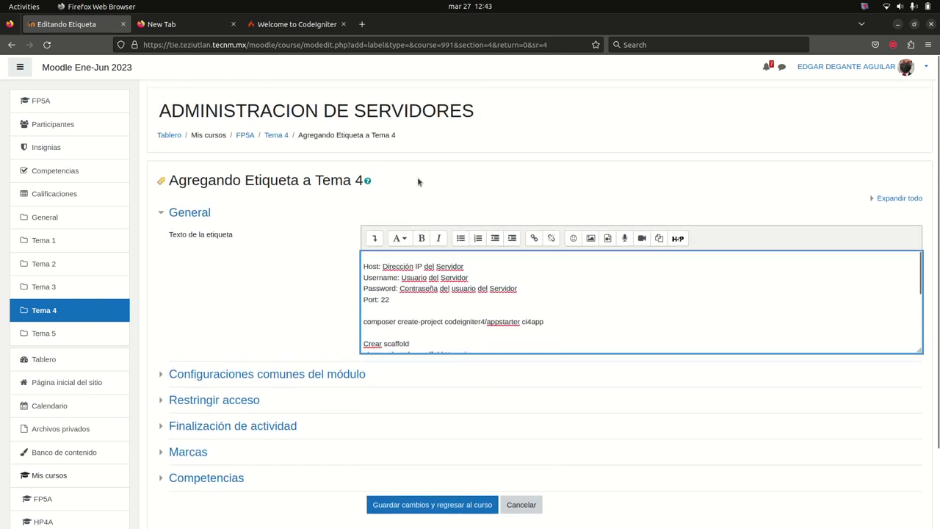
Insert the title 'Configuración del proyecto de Codeigniter 4' as a bold large heading and save the label
key("Return")
key("Return")
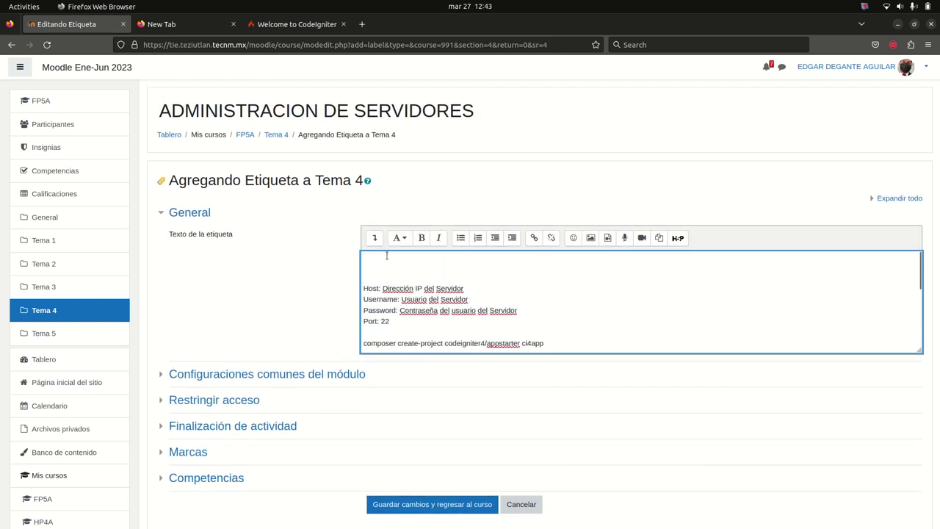
type("Configuración del")
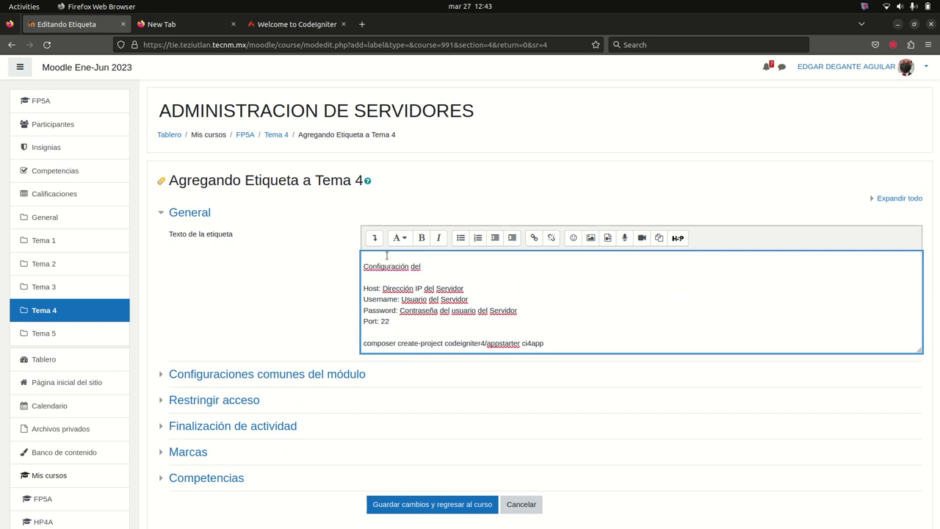
type(" proyecto de Codeigniter 4")
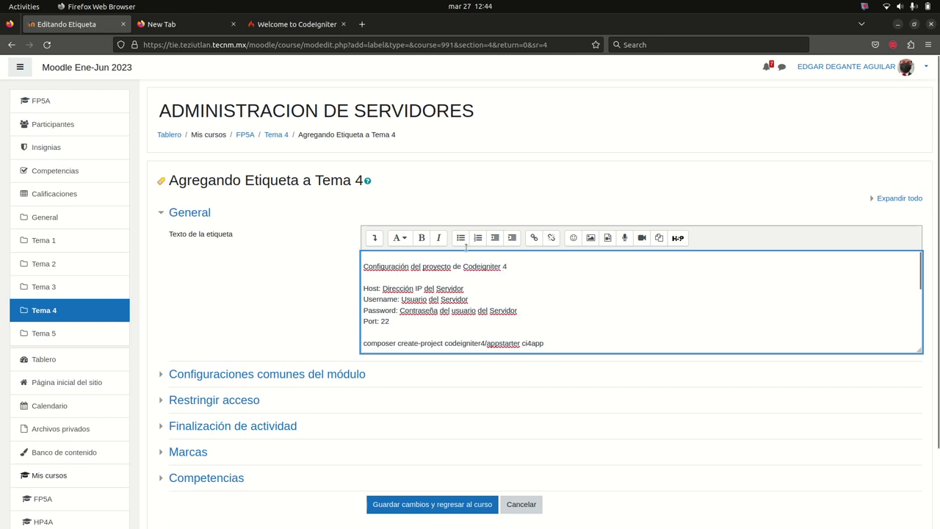
left_click_drag(518, 263, 364, 257)
left_click(422, 237)
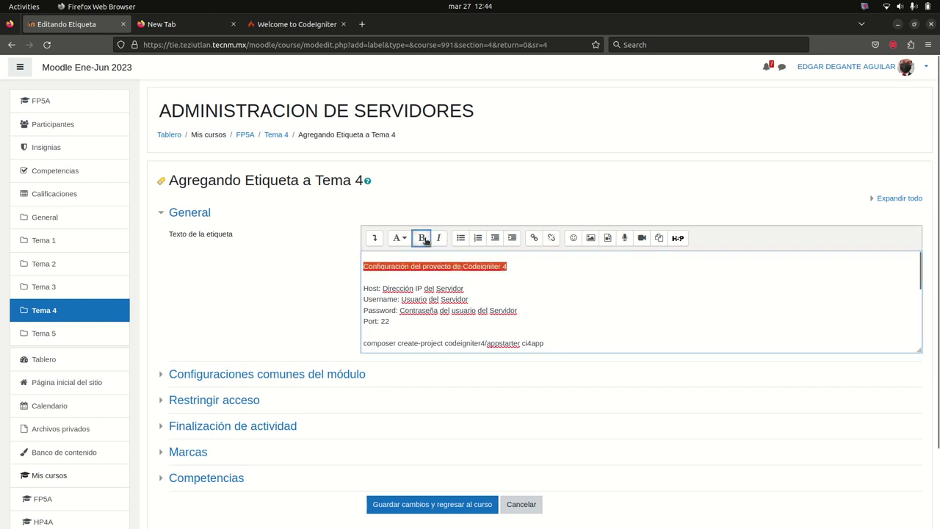
left_click(399, 237)
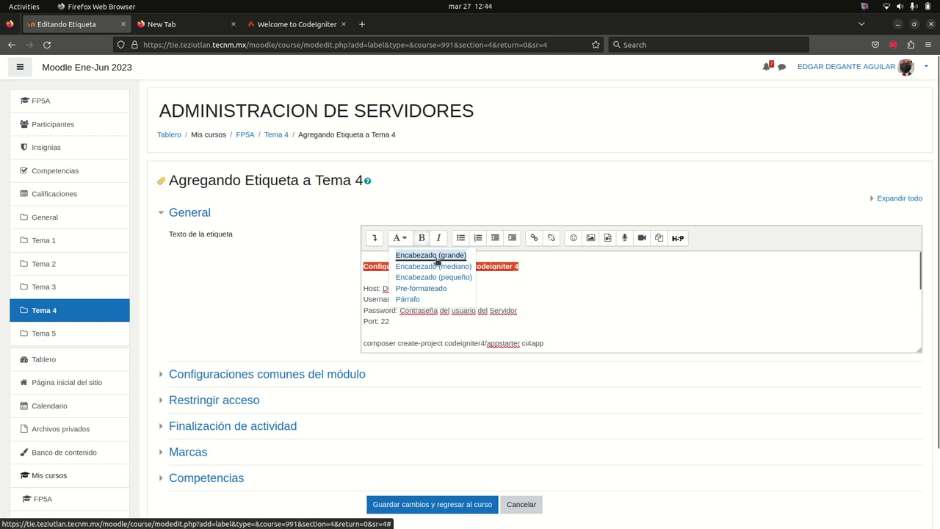
left_click(431, 255)
left_click(445, 507)
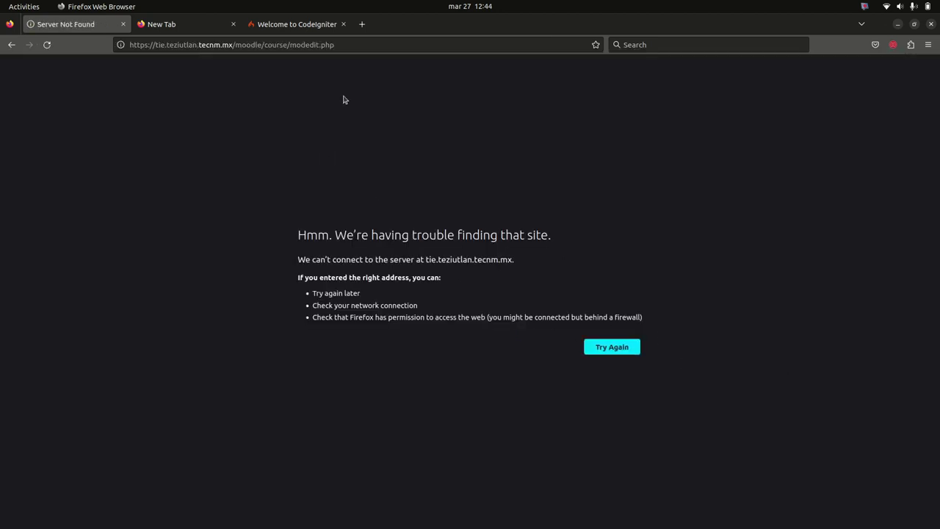
Retry the failed page and resend the form so the Codeigniter label gets saved
left_click(615, 349)
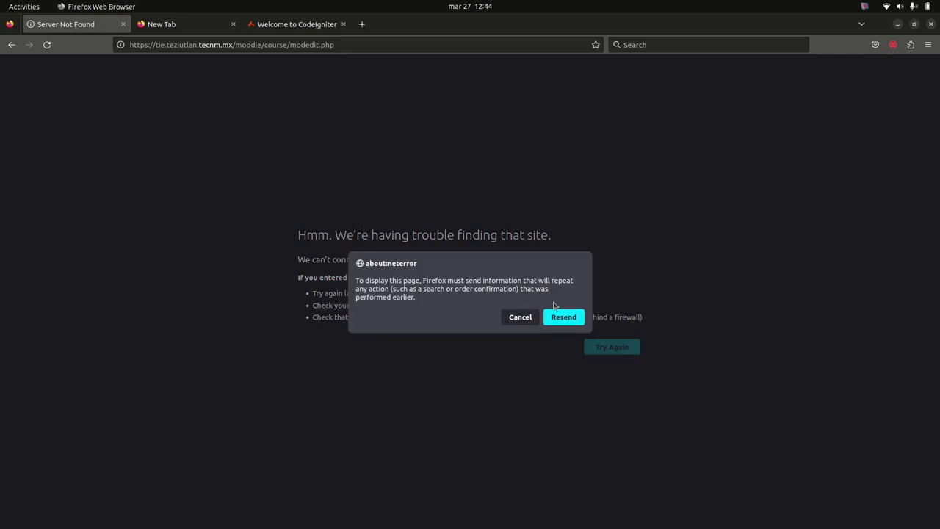
left_click(558, 316)
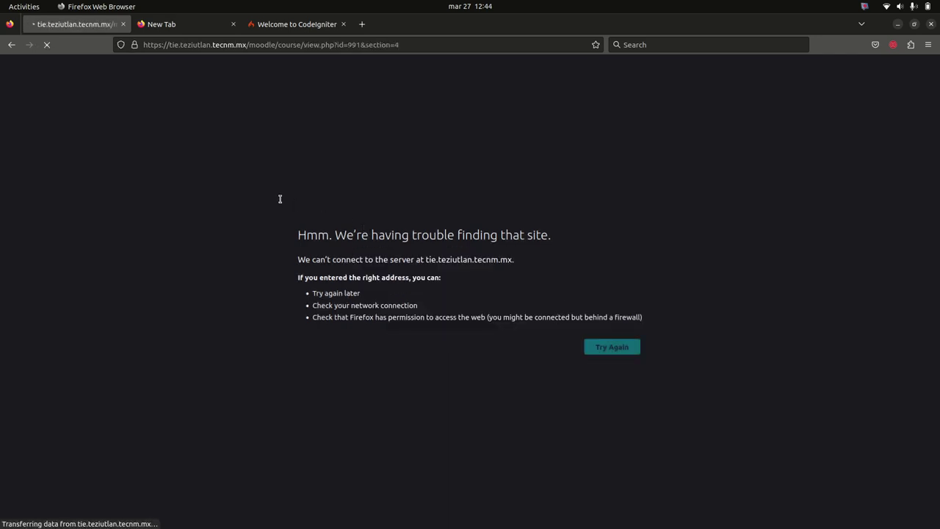
scroll(480, 390, "down", 15)
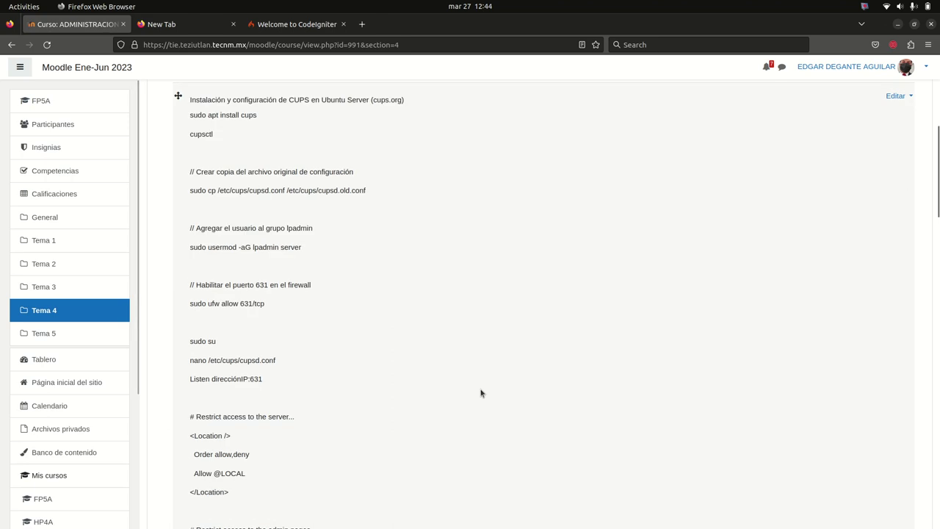
scroll(483, 394, "down", 12)
scroll(487, 390, "up", 3)
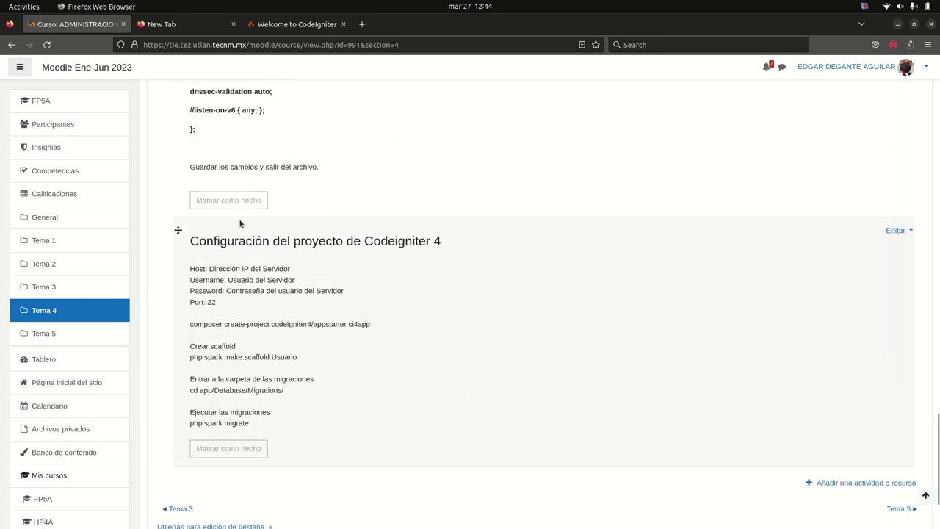
Drag the Codeigniter label up above the DNS bind9 guide in Tema 4
left_click(178, 230)
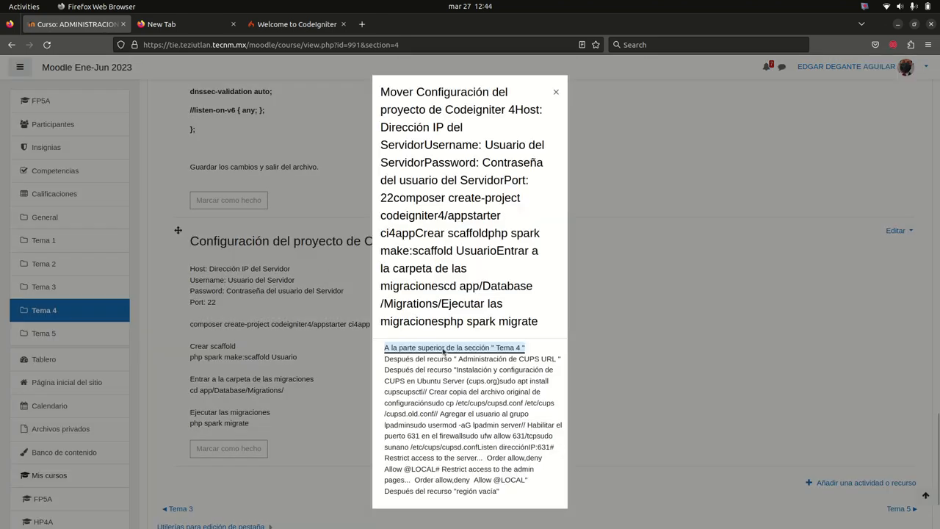
scroll(443, 264, "up", 5)
scroll(433, 228, "down", 6)
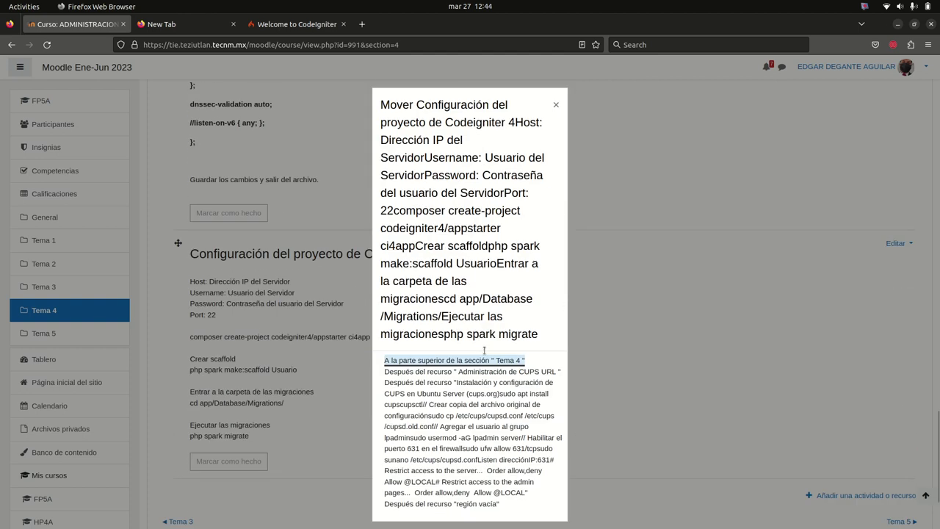
scroll(517, 131, "up", 3)
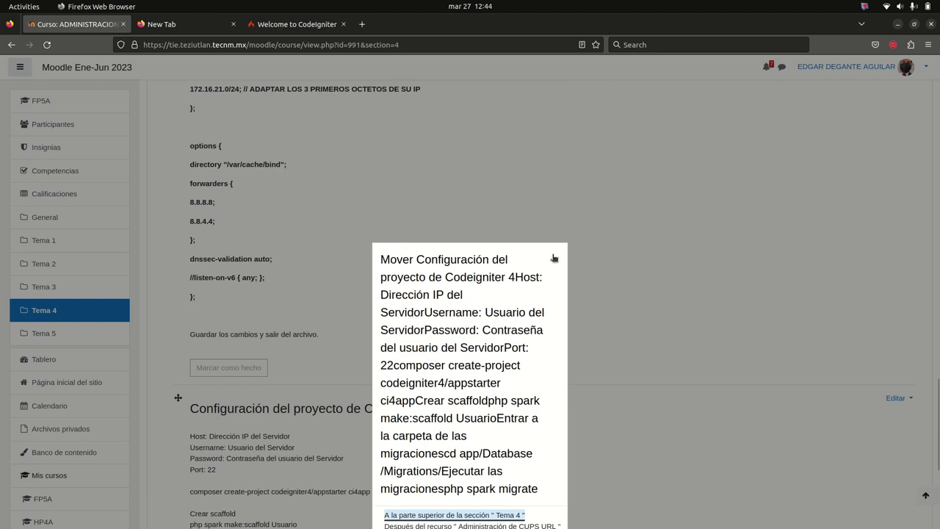
left_click(554, 258)
left_click_drag(180, 397, 223, 273)
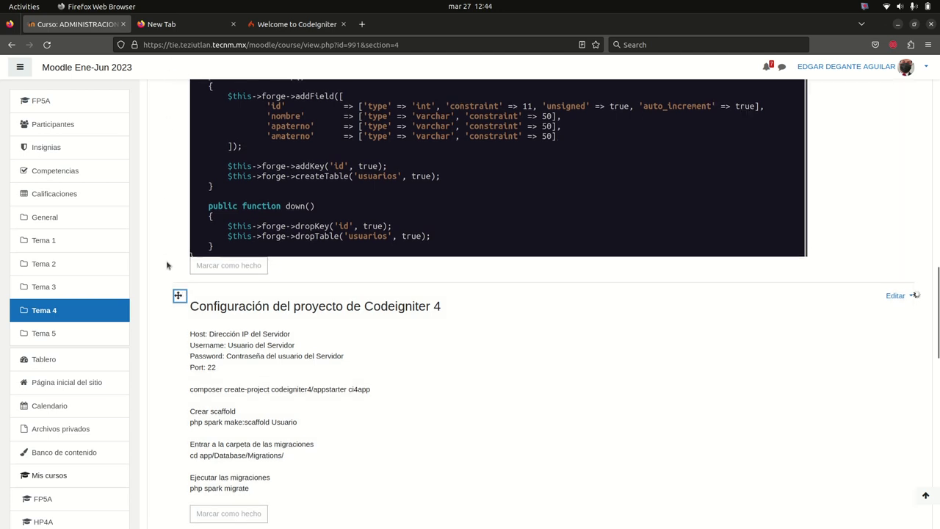
Drag the Codeigniter label above the nano migration code screenshot
scroll(186, 451, "up", 2)
left_click_drag(186, 451, 298, 291)
scroll(797, 272, "down", 4)
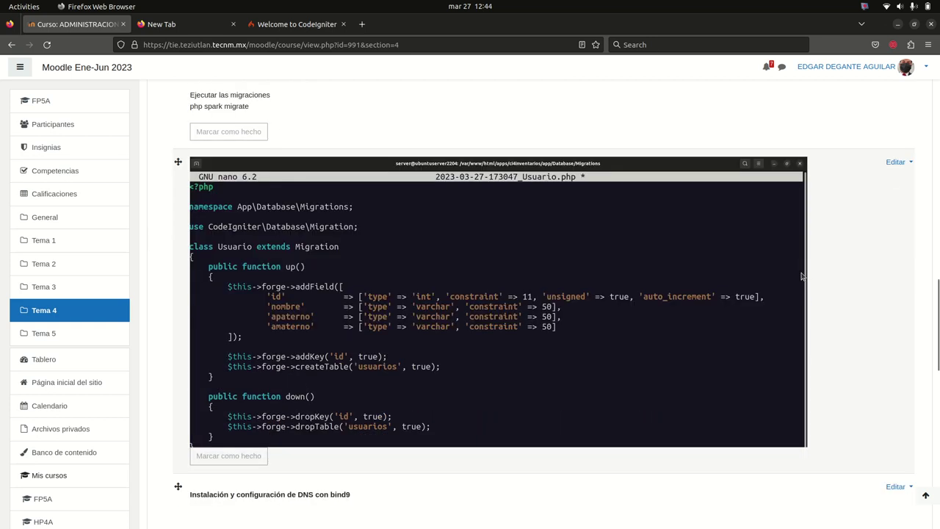
scroll(802, 276, "up", 15)
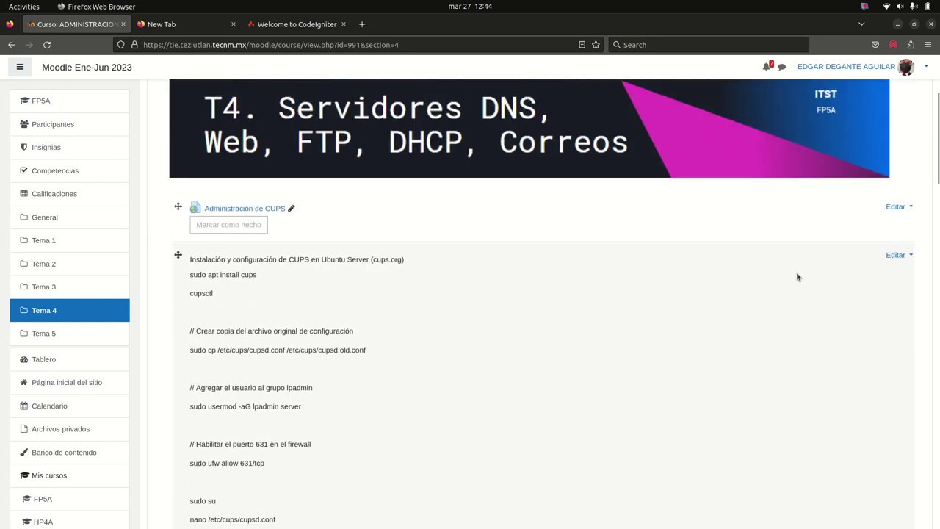
Scroll through Tema 4 to review the order of labels down to the bind9 DNS guide
scroll(796, 276, "down", 1)
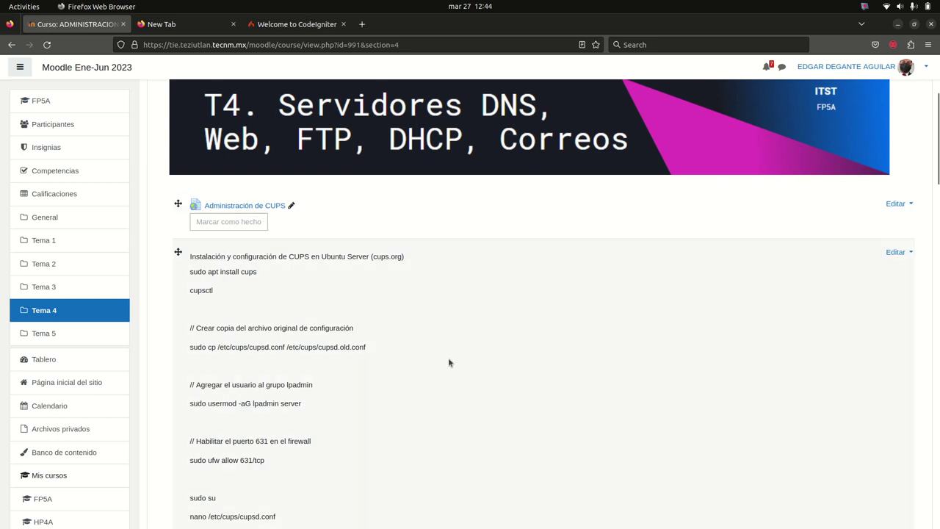
scroll(461, 364, "down", 5)
scroll(472, 357, "down", 4)
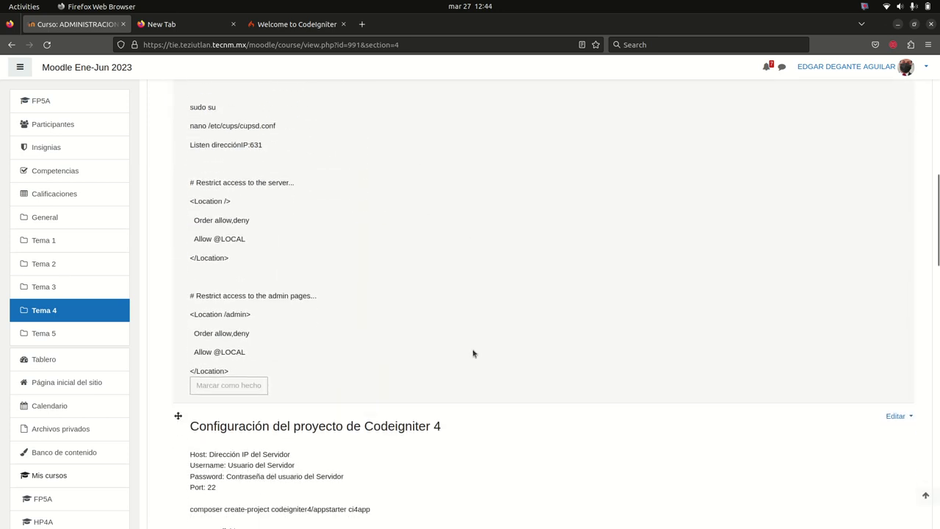
scroll(480, 343, "down", 4)
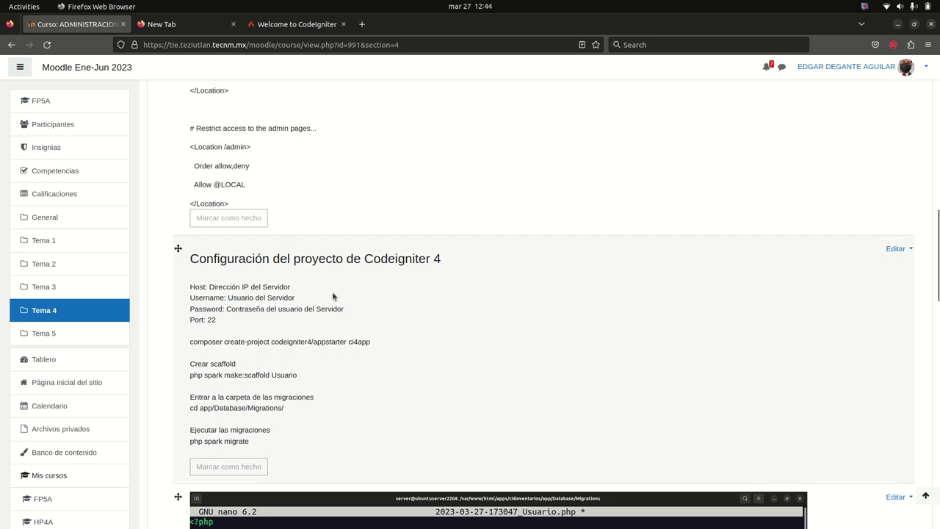
scroll(378, 349, "down", 4)
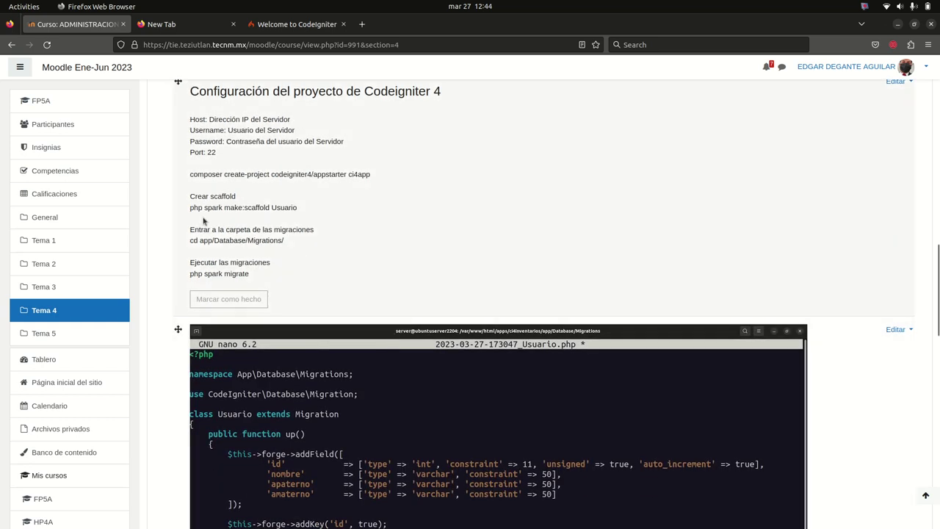
scroll(367, 339, "down", 4)
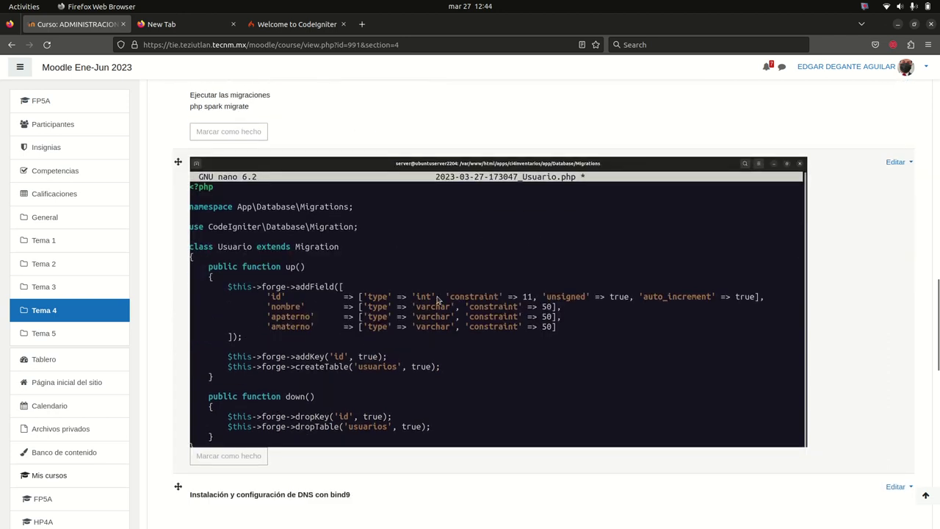
scroll(478, 378, "down", 3)
scroll(435, 342, "up", 3)
scroll(435, 345, "down", 8)
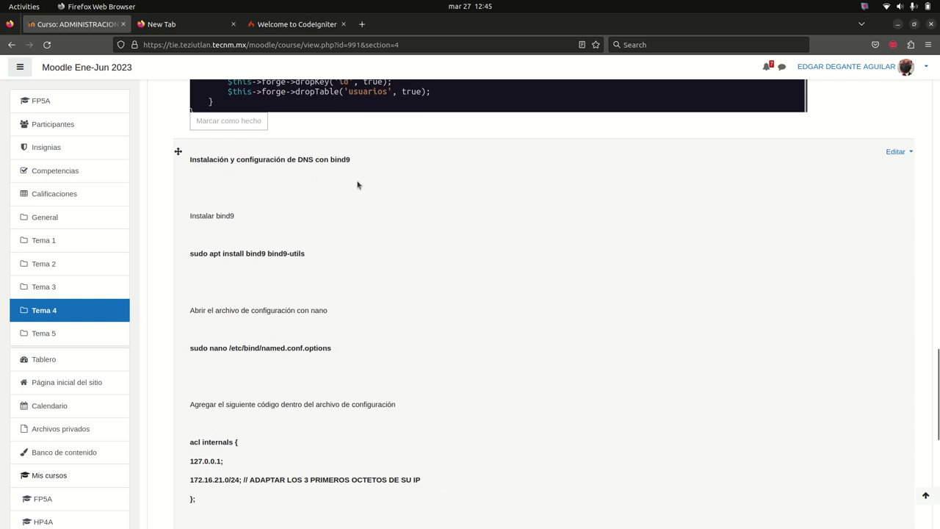
scroll(411, 354, "down", 9)
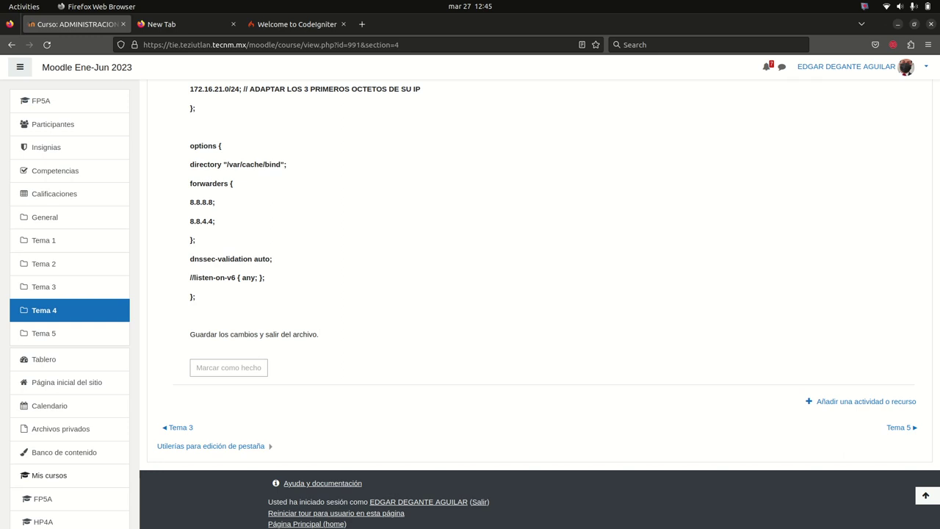
scroll(408, 401, "up", 15)
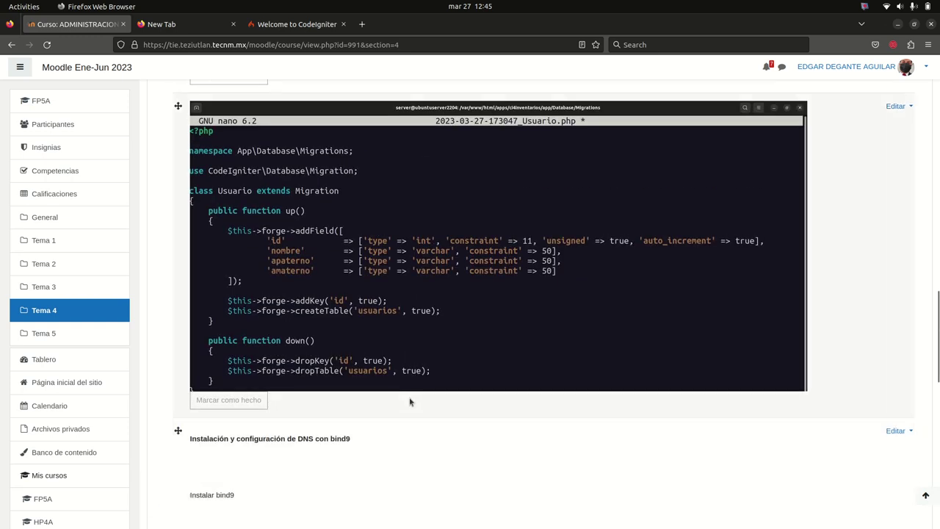
scroll(411, 403, "up", 5)
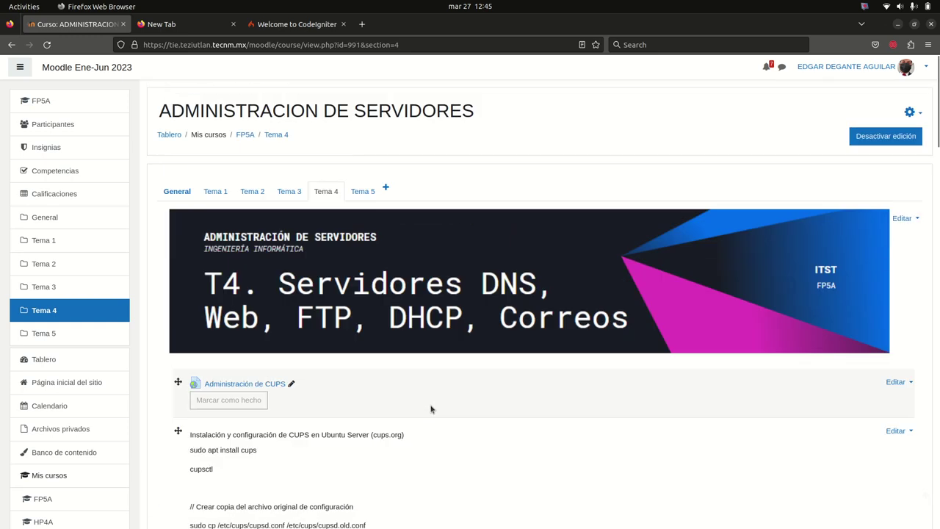
Turn off course editing mode, then bring up the vokoscreenNG recorder window
left_click(883, 140)
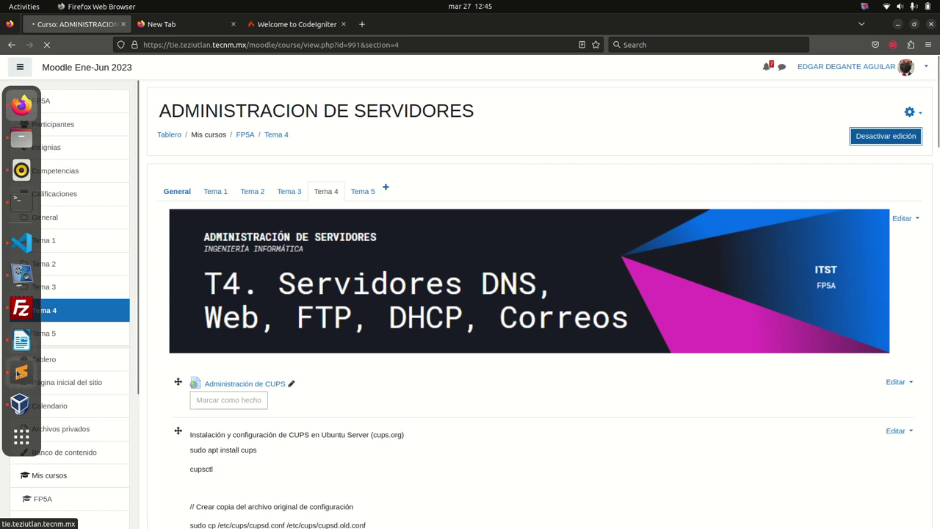
left_click(22, 273)
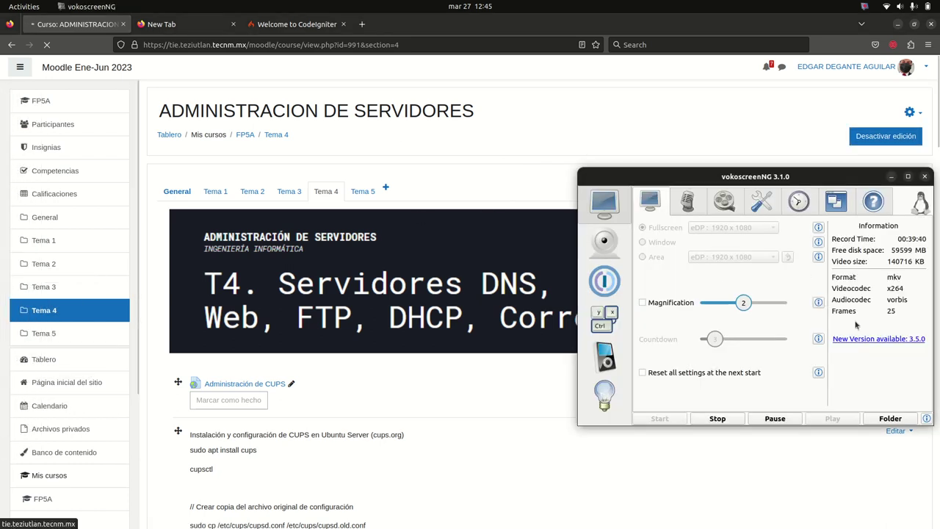